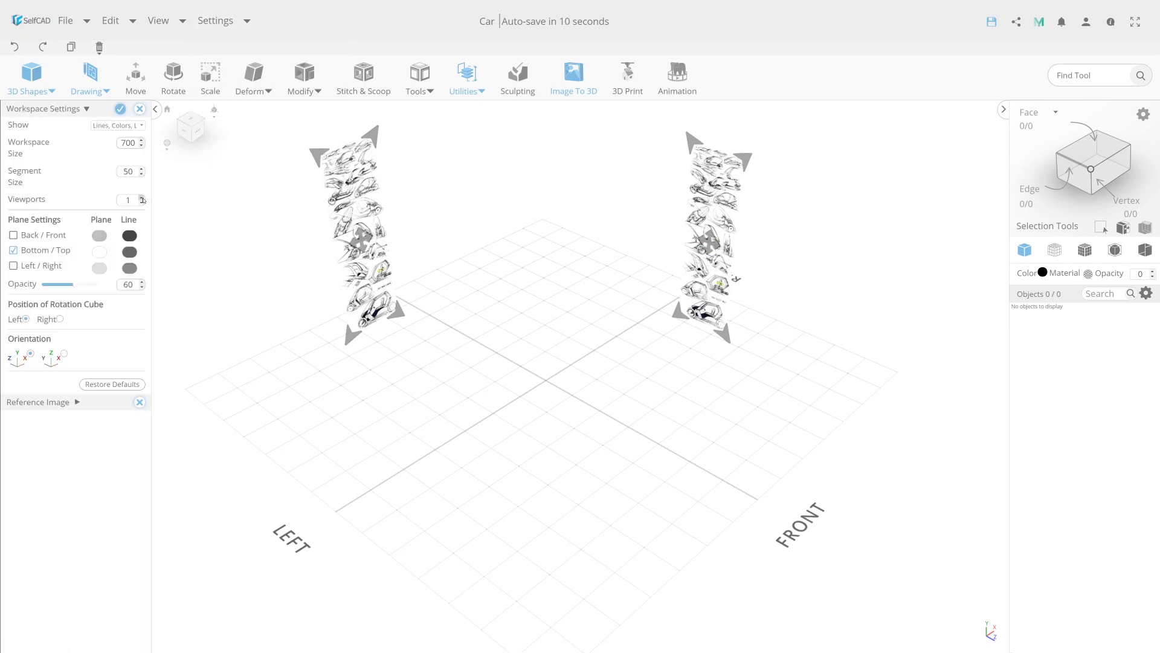
Use 2 viewports and add a cube with 8 width segments, viewed from the front
click(141, 197)
click(31, 75)
click(36, 118)
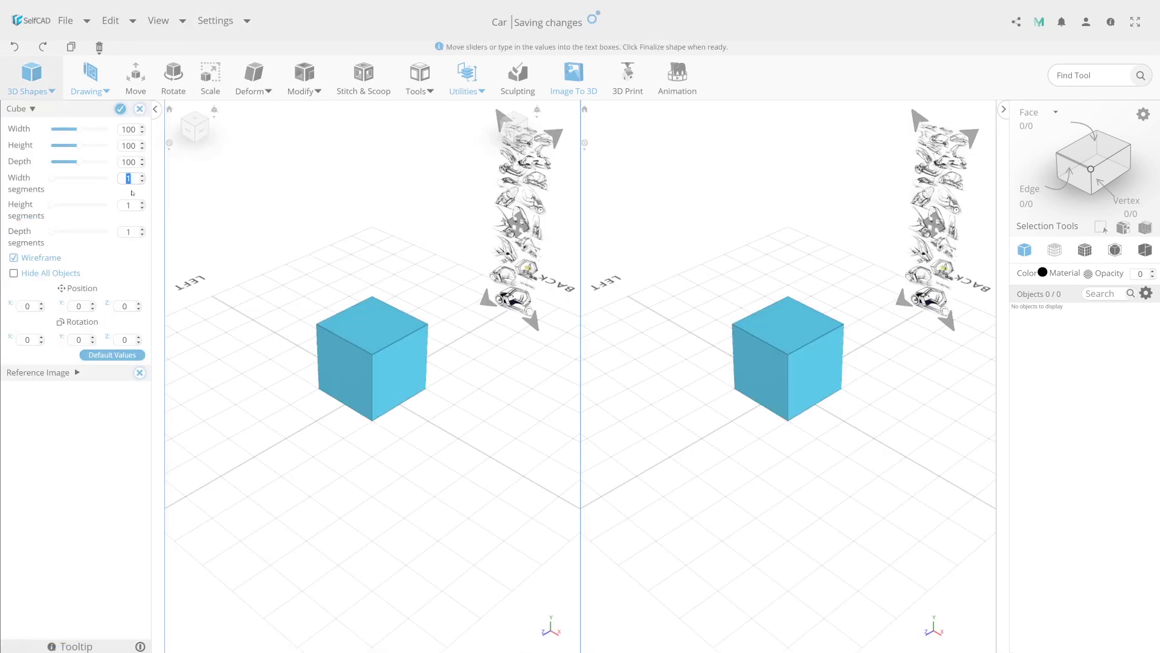
text(8)
click(121, 109)
click(187, 128)
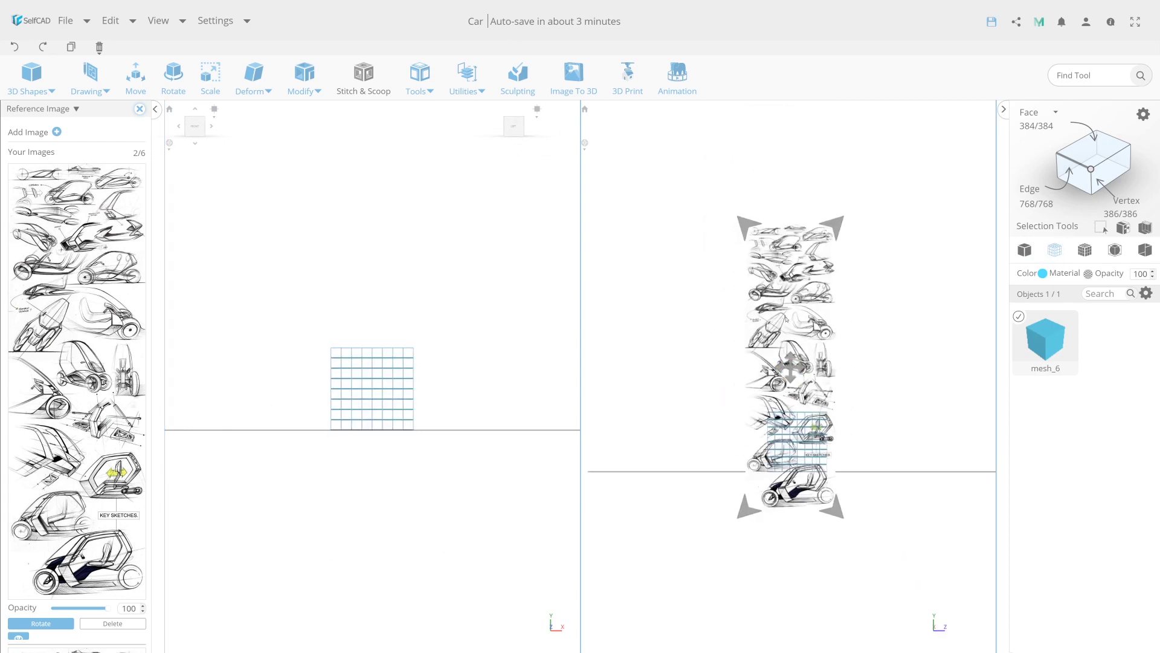
Enlarge and shift the car-sketch reference in both views so the side drawing sits behind the cube
scroll(785, 319, up, 5)
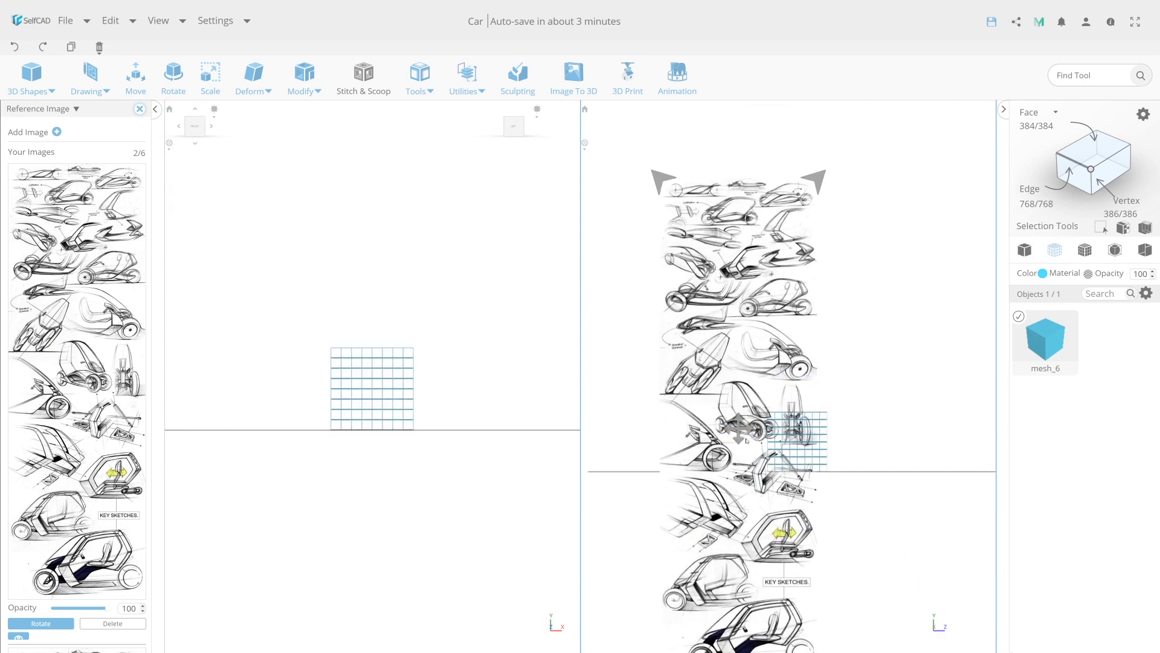
drag(747, 439, 722, 459)
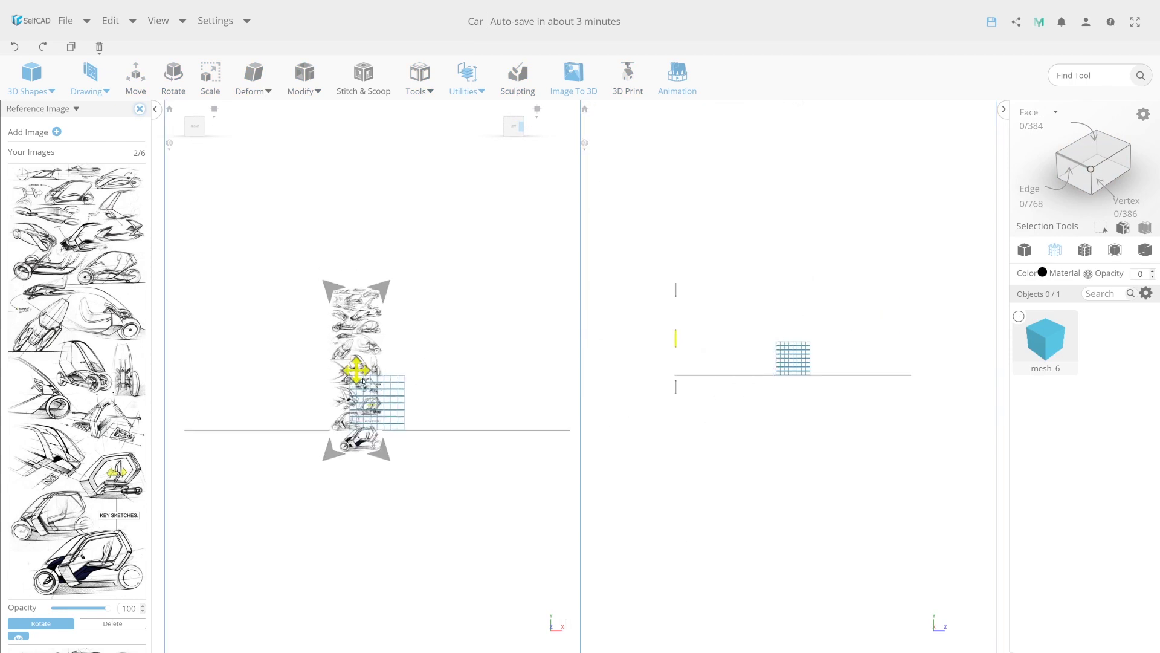
mouse_move(331, 450)
mouse_down()
mouse_move(241, 477)
mouse_move(279, 447)
mouse_up()
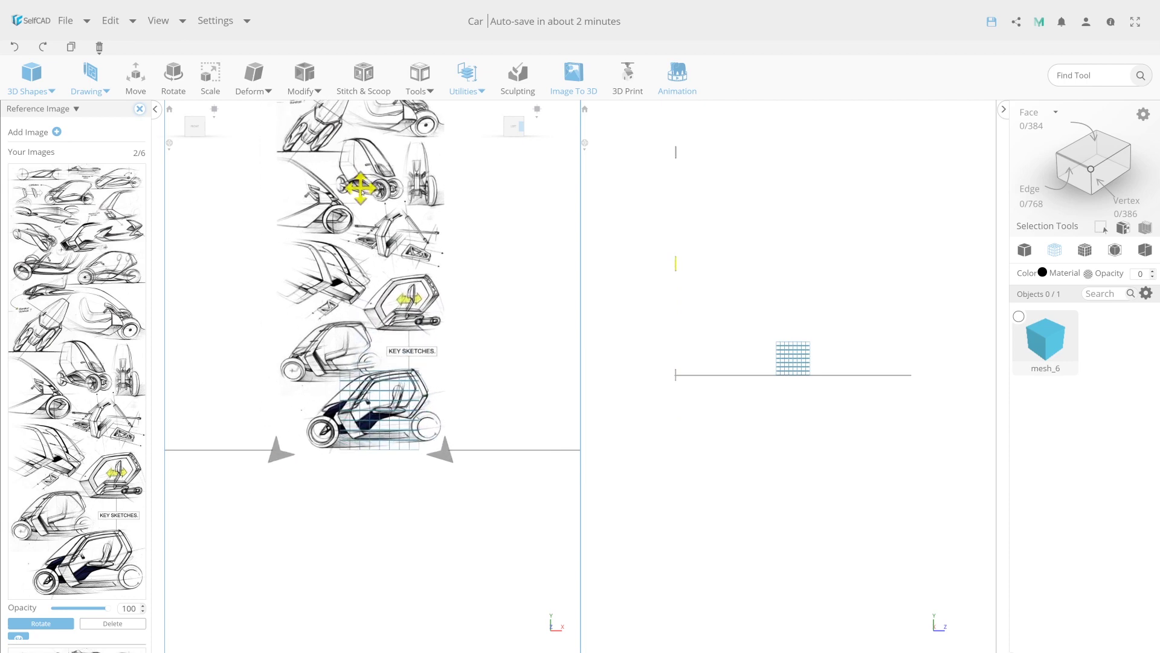
scroll(360, 189, up, 3)
click(139, 109)
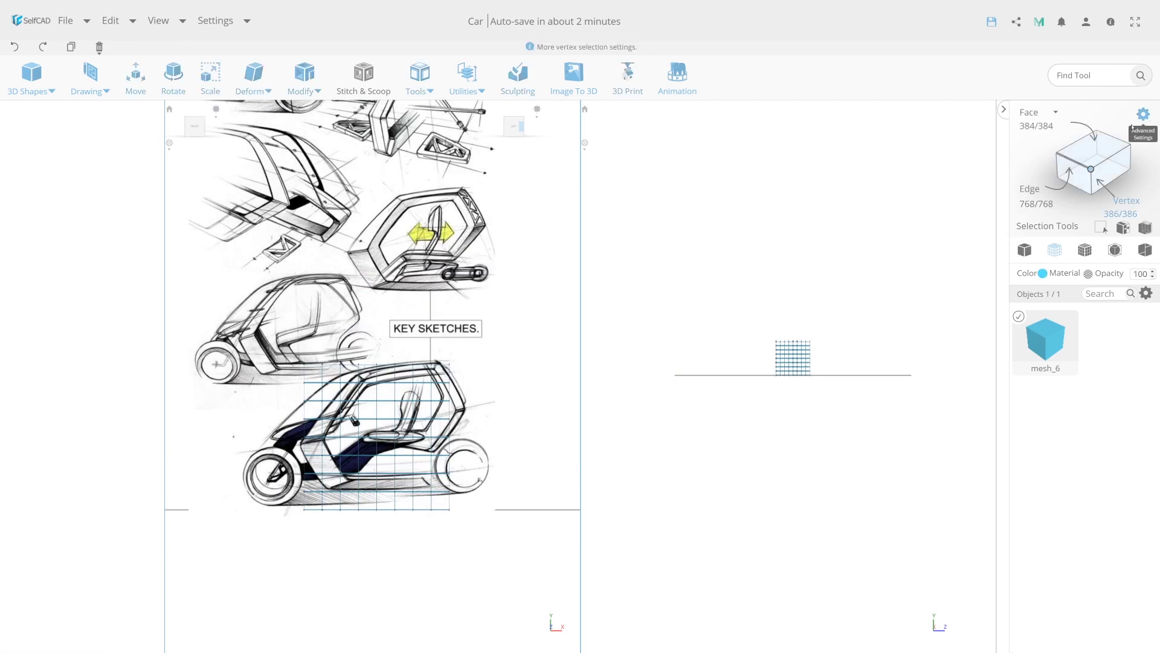
Box-select and delete blocks of the cube's vertices and faces to trim it toward the body outline
scroll(414, 430, up, 3)
drag(435, 390, 292, 527)
key(Delete)
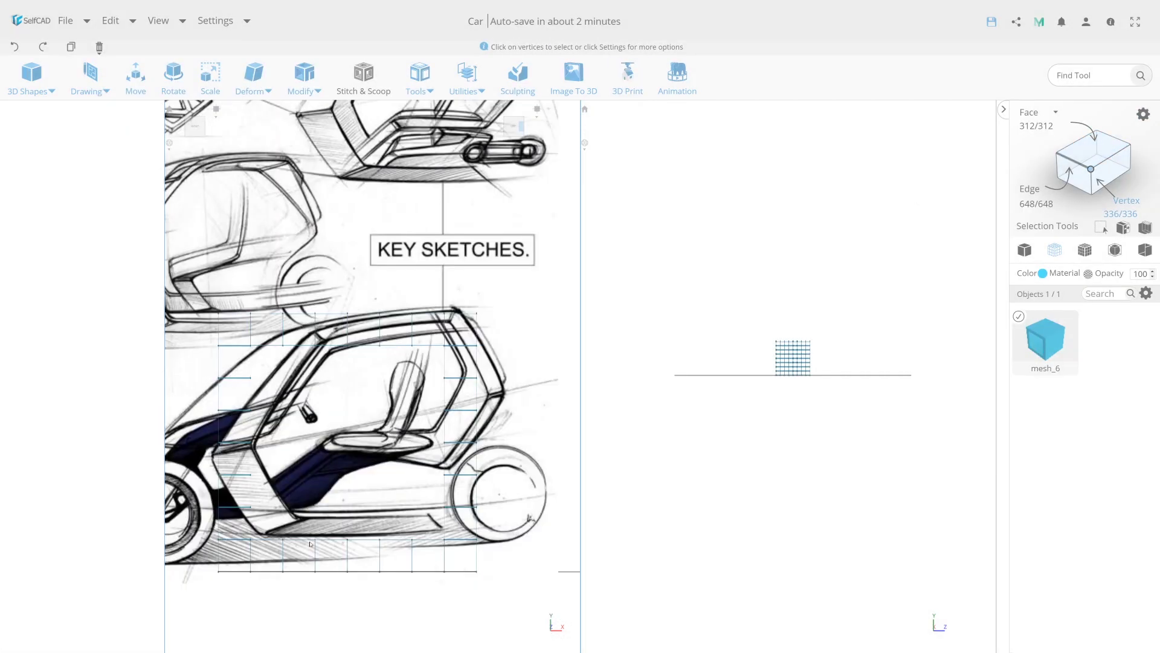
scroll(483, 475, up, 2)
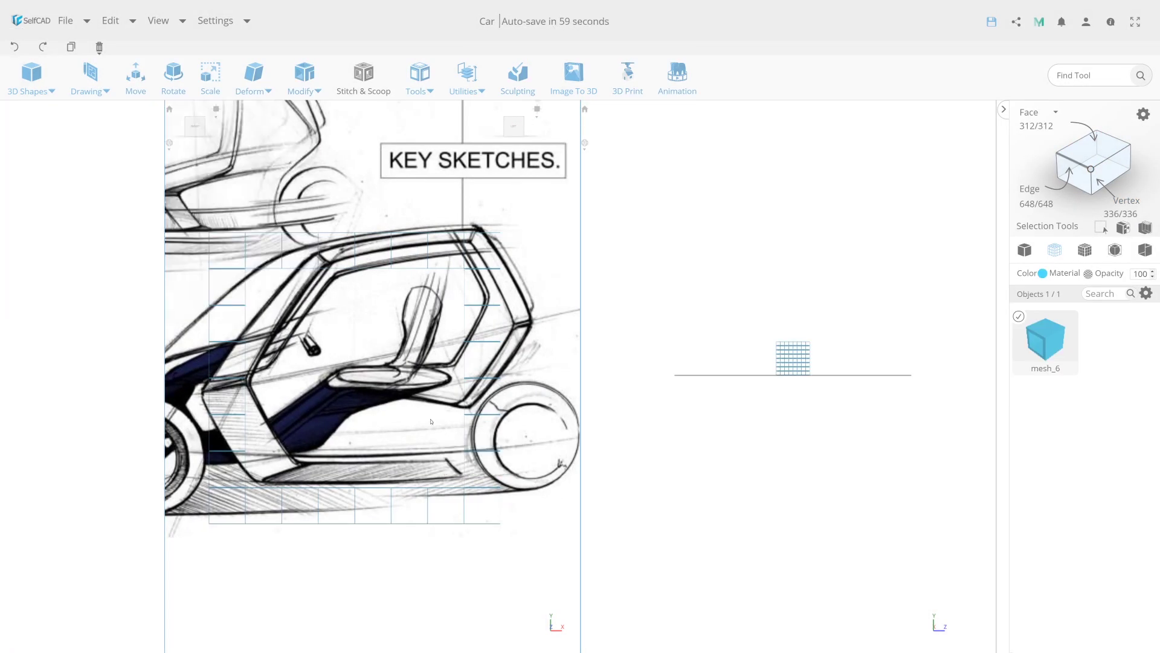
key(Delete)
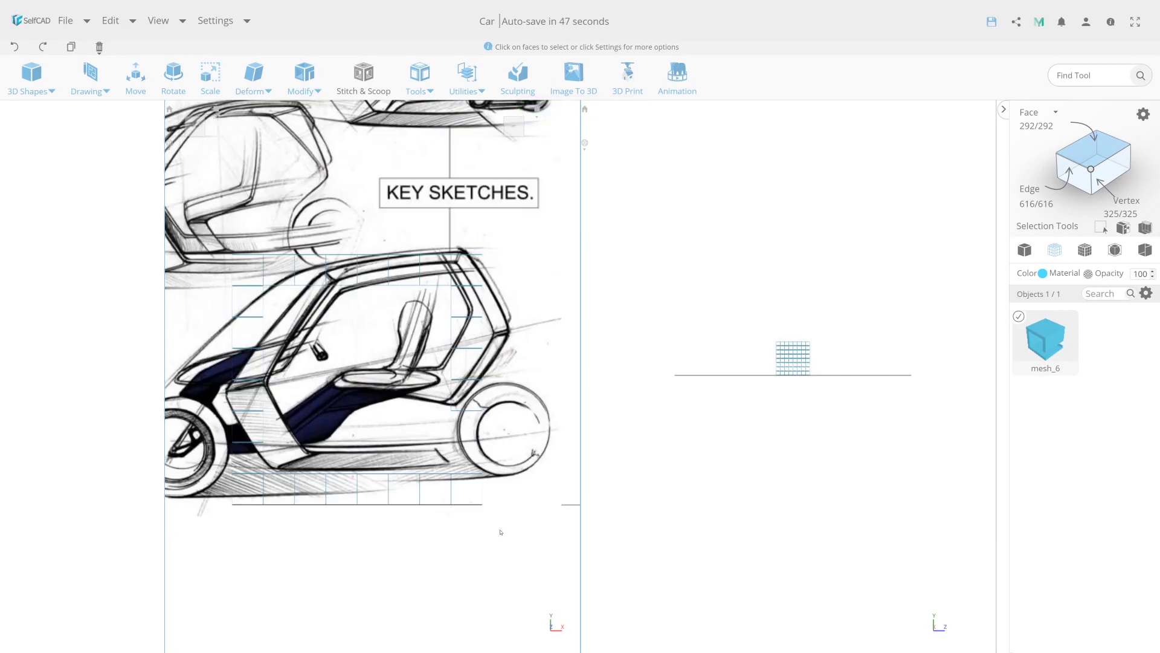
scroll(408, 176, up, 4)
key(m)
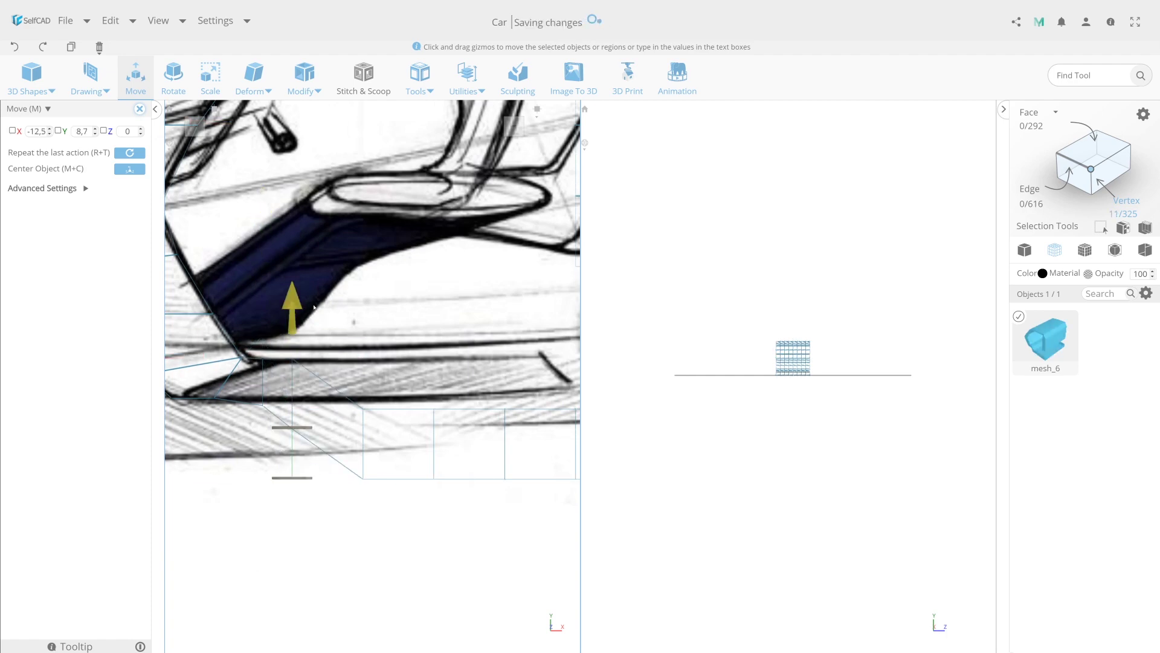
Move and scale vertex groups onto the sketch's roof line and rear pillar
key(s)
key(m)
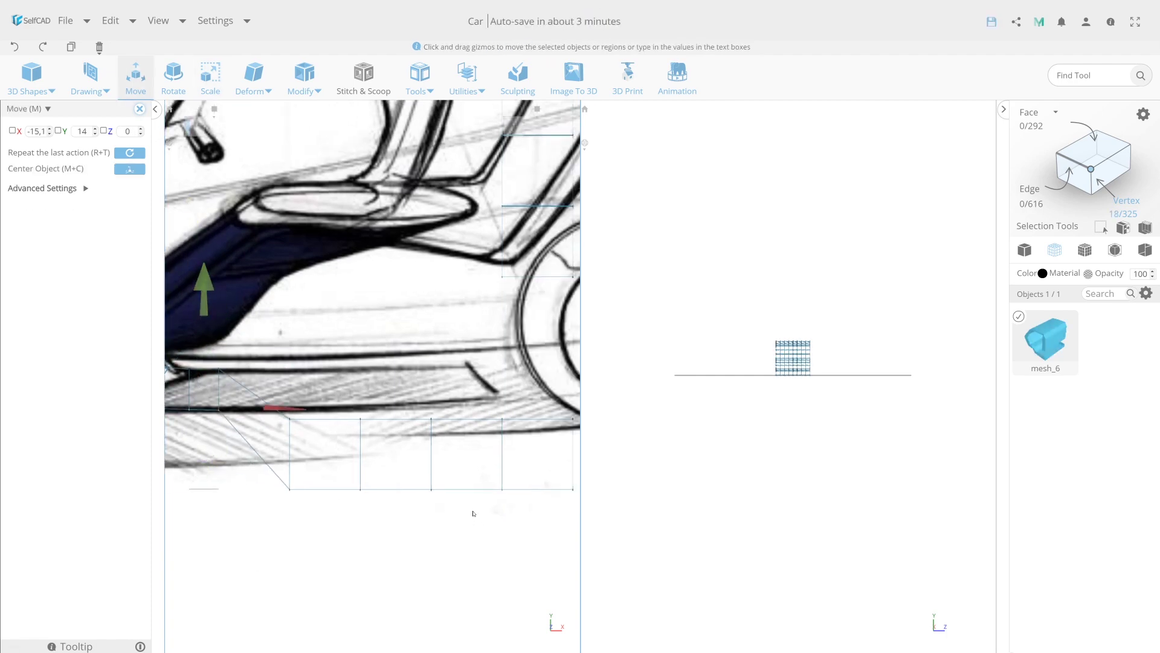
key(s)
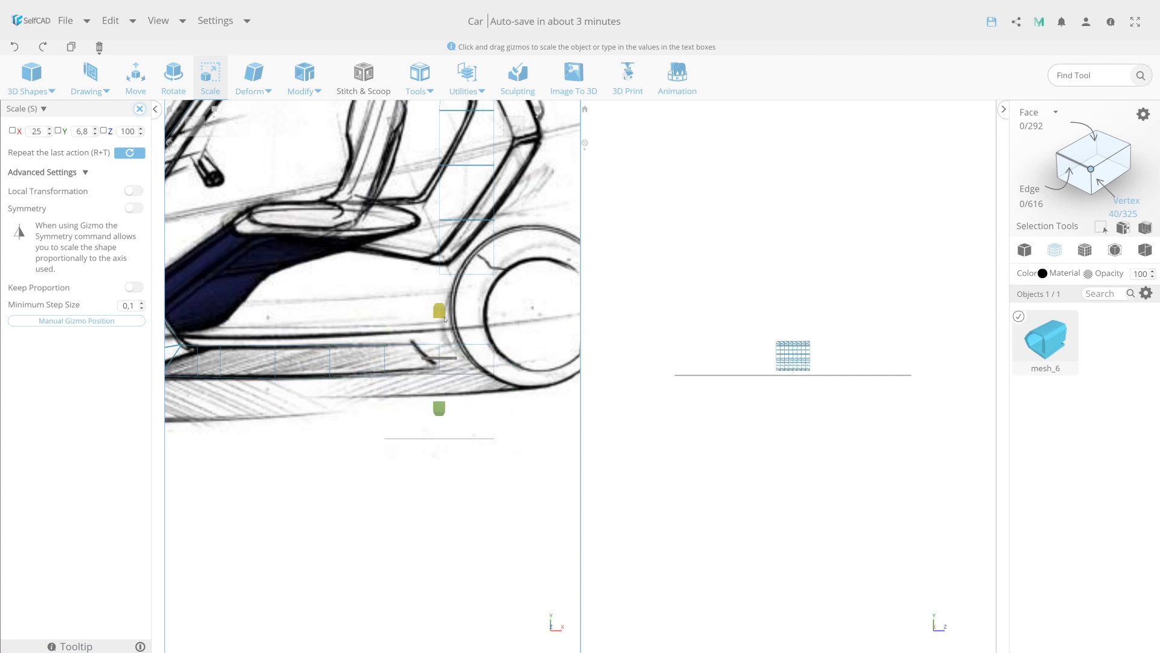
key(m)
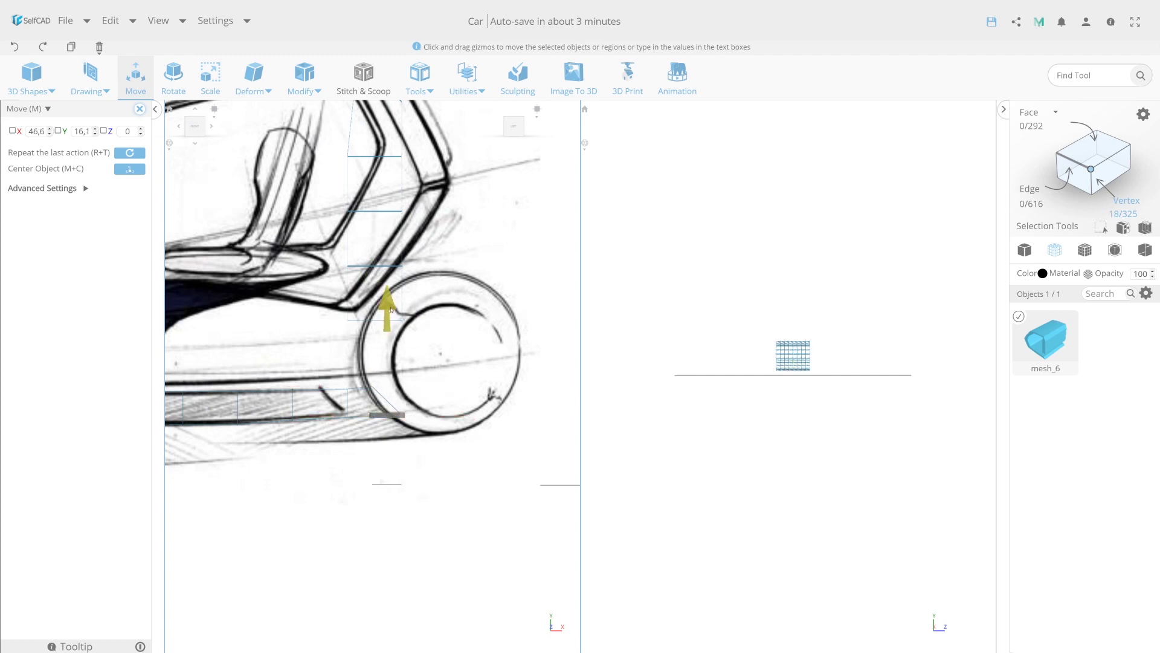
drag(406, 315, 519, 196)
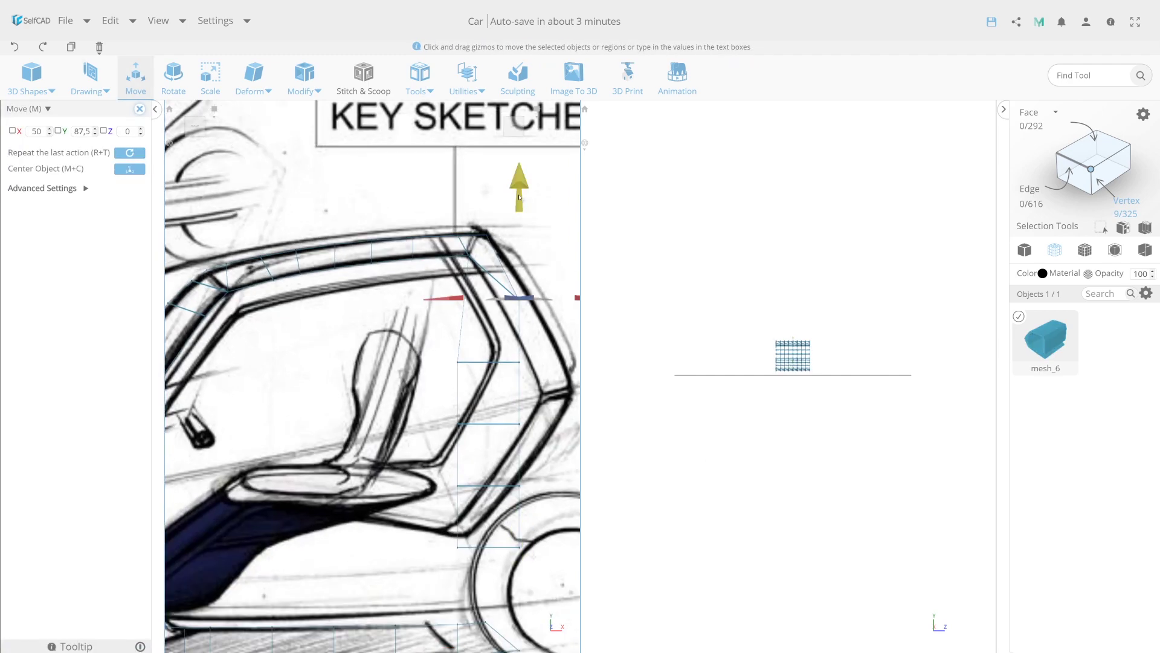
drag(453, 268, 374, 323)
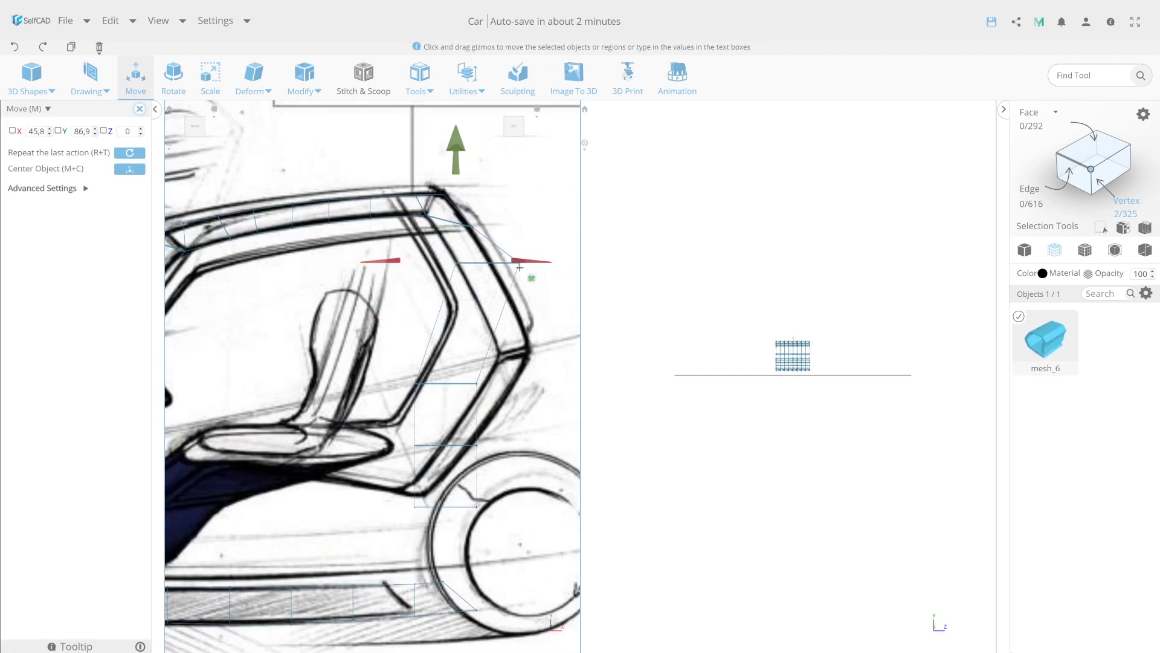
drag(557, 254, 449, 399)
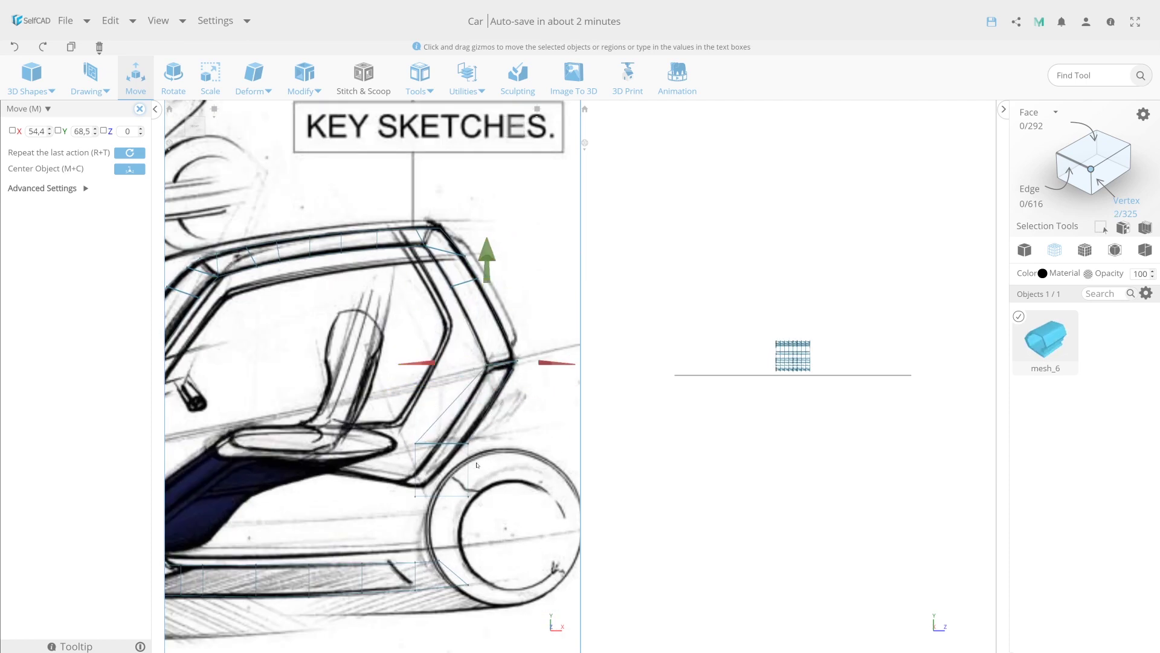
Undo the last three vertex adjustments
key(ctrl+z)
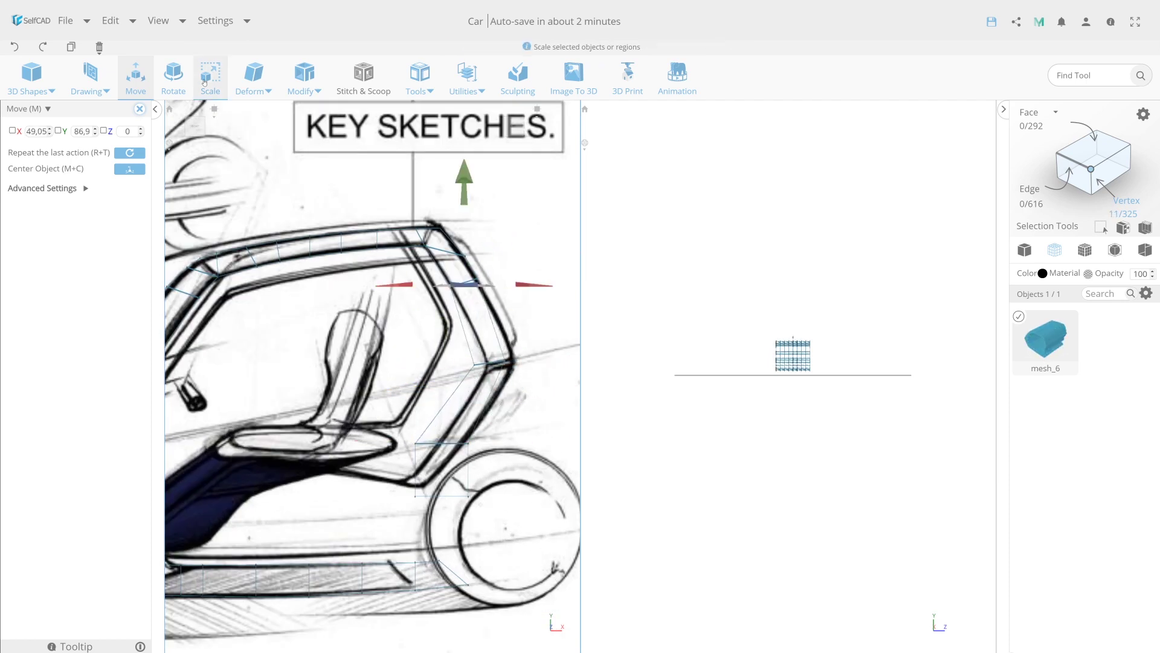
key(ctrl+z)
key(ctrl+z)
key(ctrl+z)
key(ctrl+z)
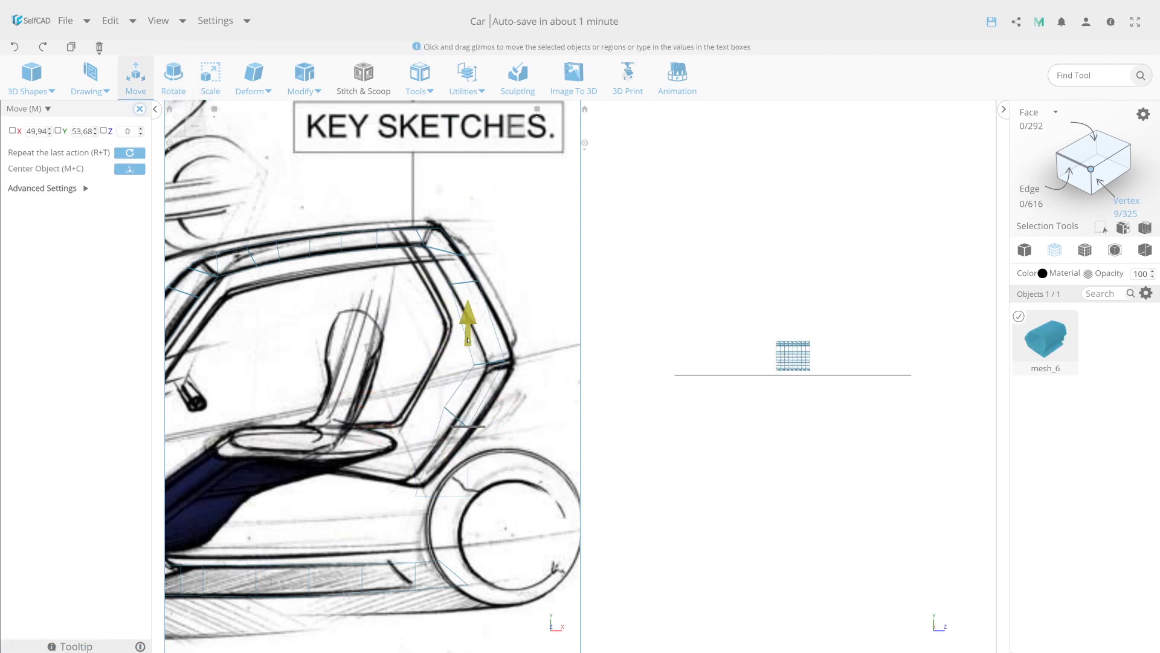
key(ctrl+z)
key(ctrl+z)
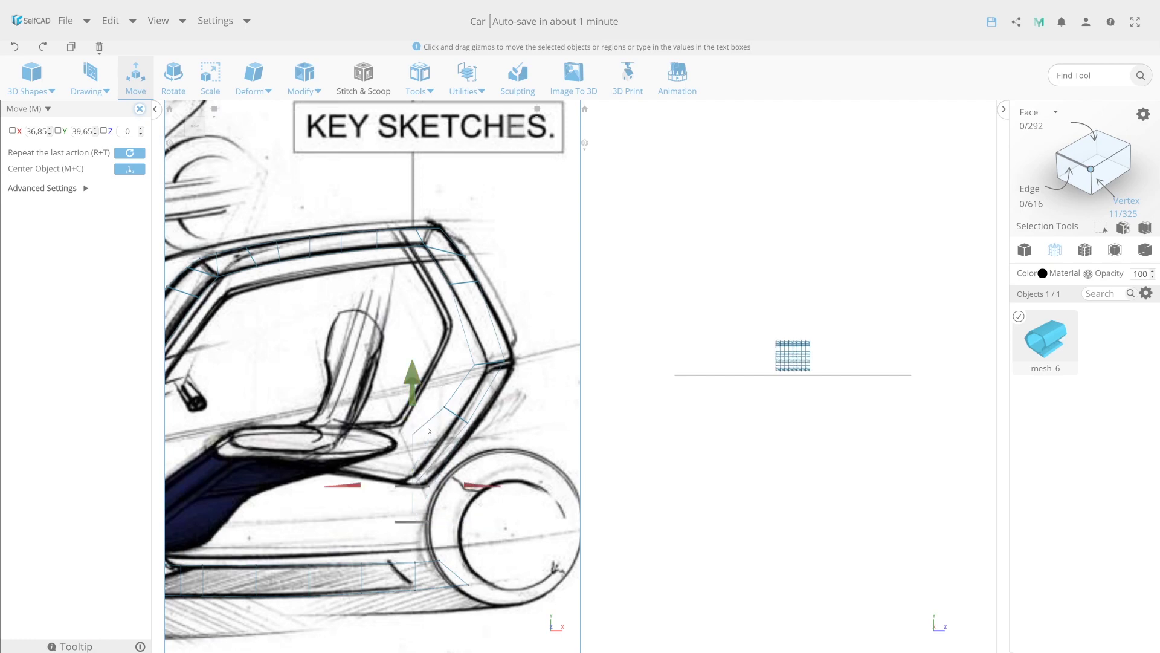
Extrude and scale the frame's edges into a lowered seat piece
click(1068, 159)
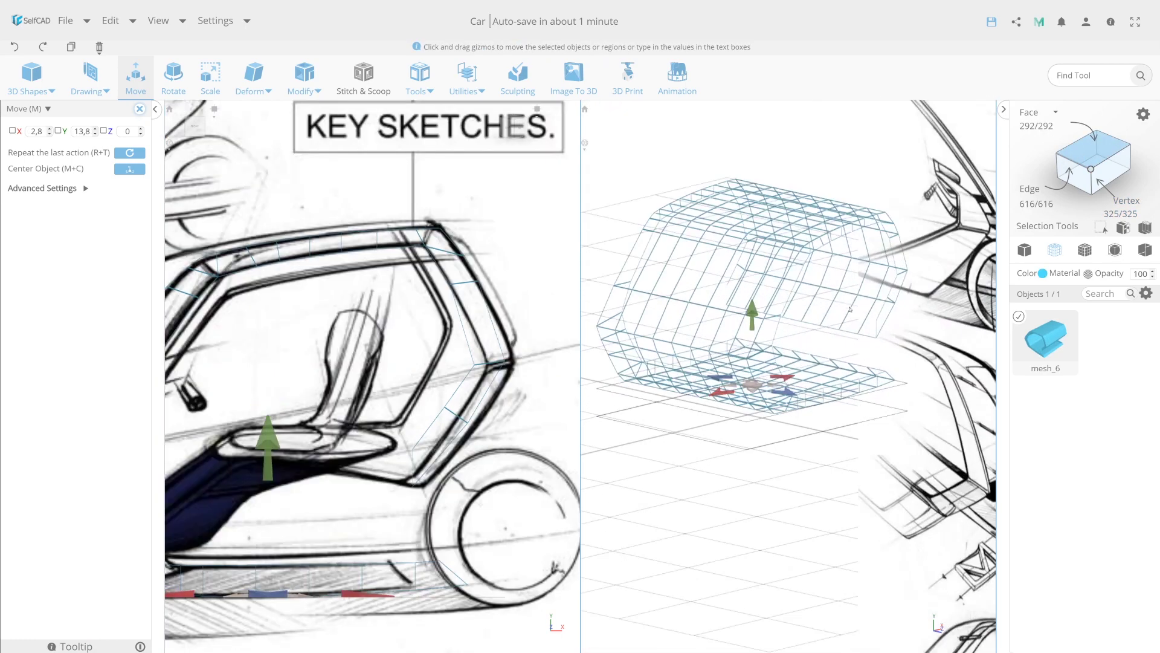
drag(783, 323, 800, 310)
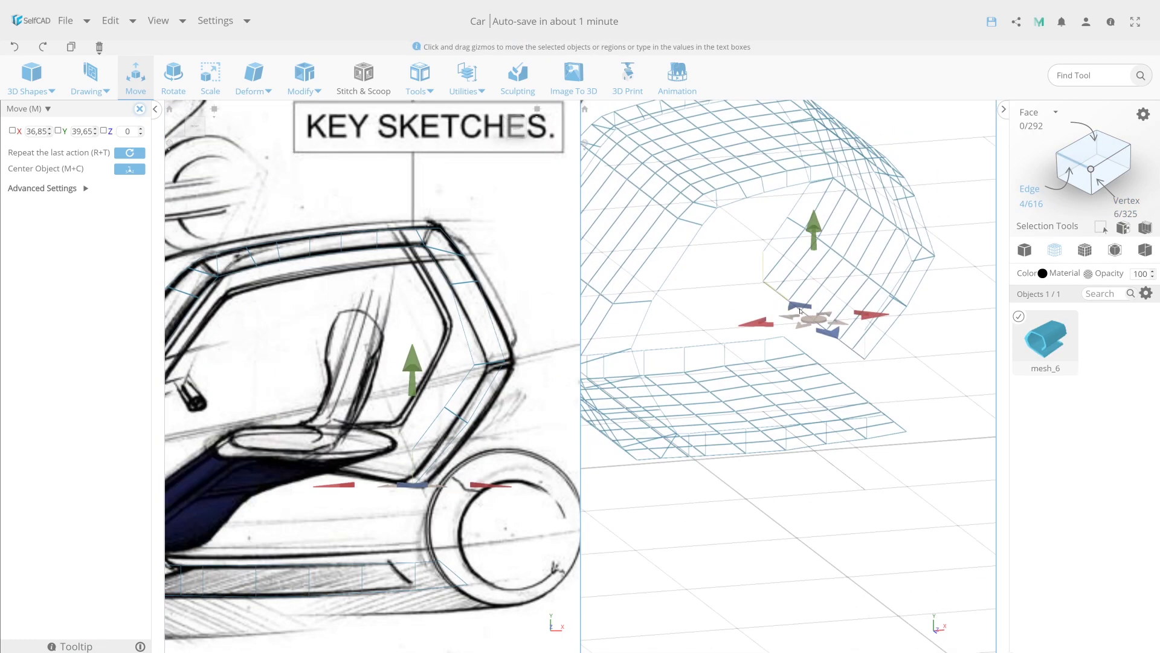
key(e)
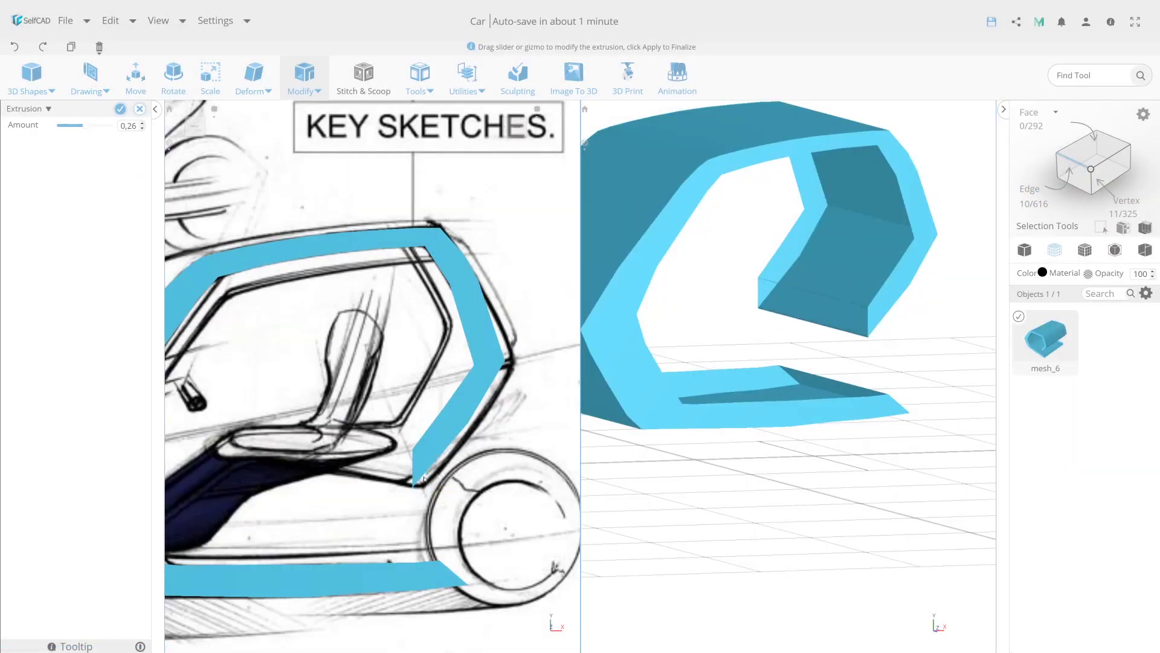
key(s)
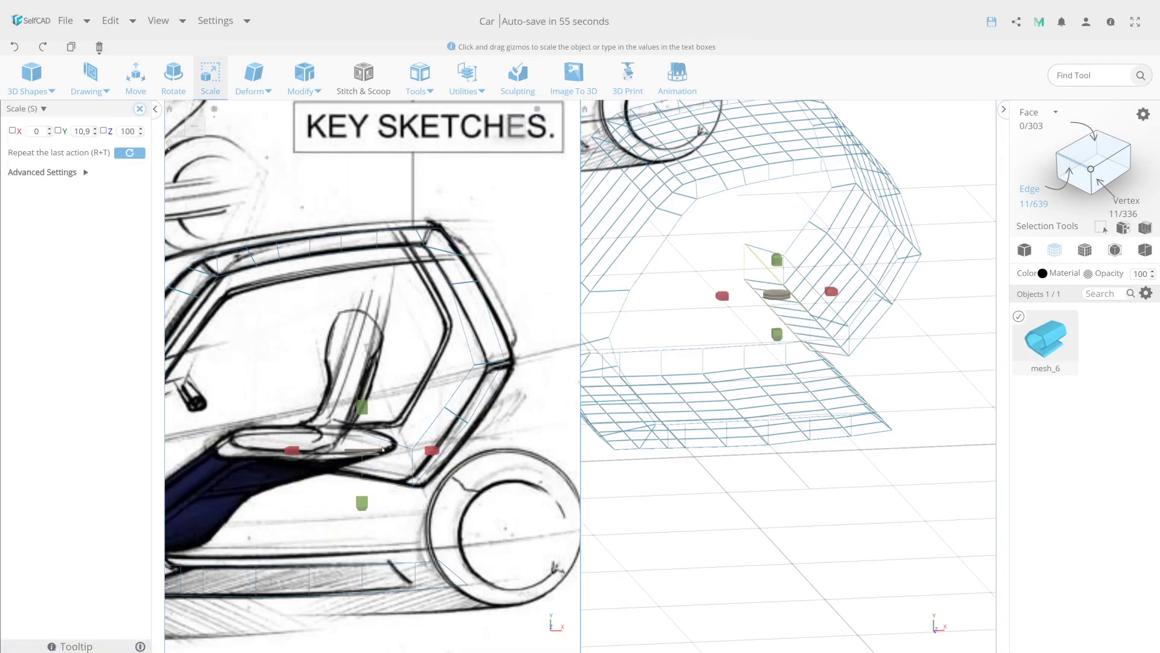
key(e)
key(m)
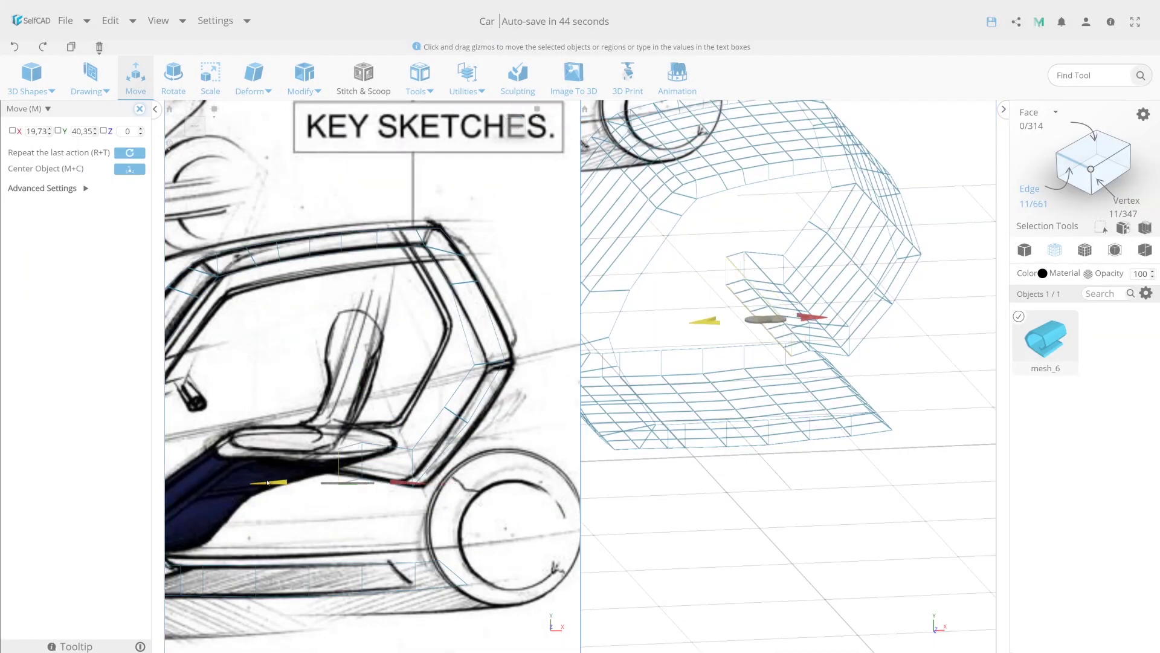
drag(392, 473, 765, 280)
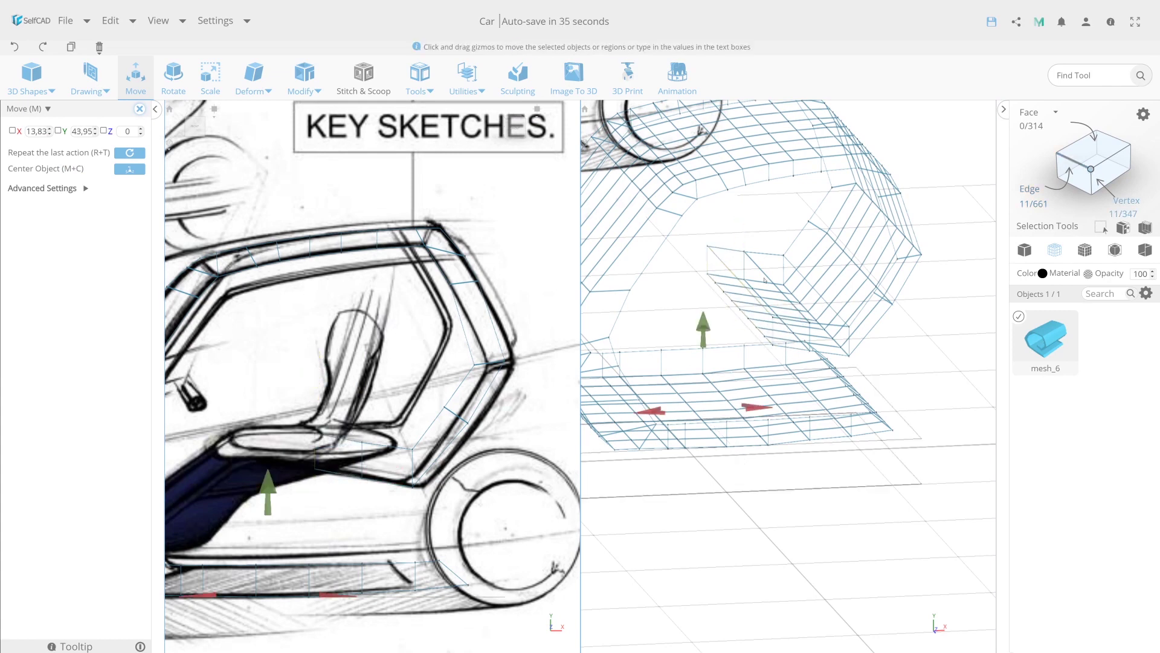
Select the unwanted mesh faces and delete them, bringing up the confirmation
click(355, 433)
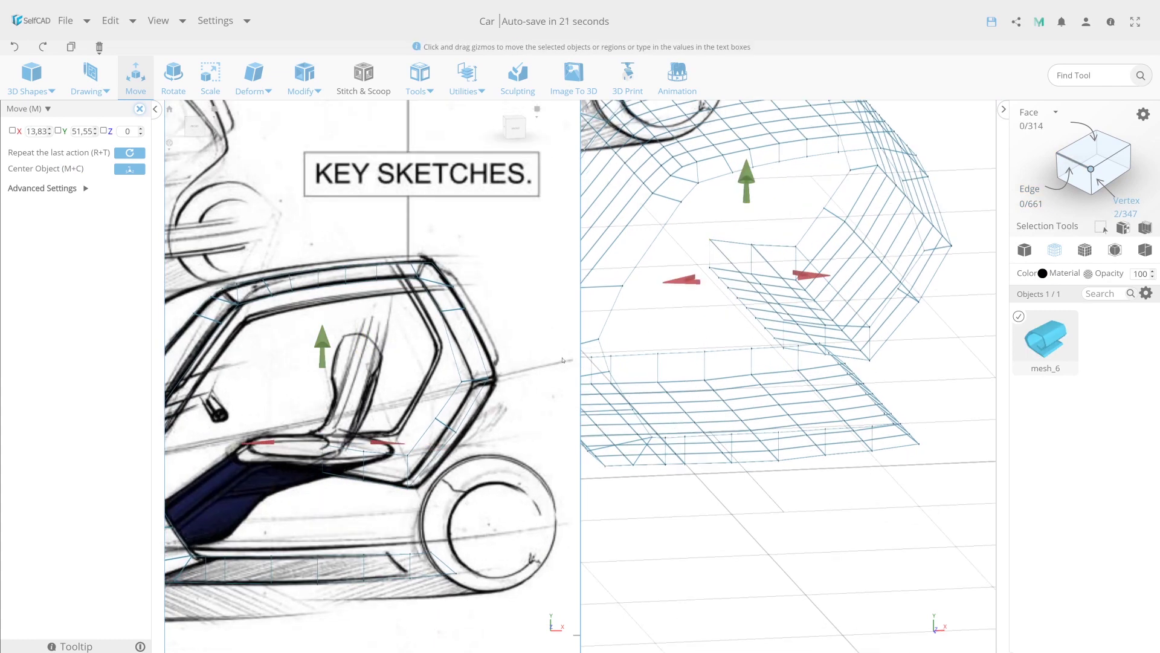
click(1024, 250)
click(778, 306)
click(115, 58)
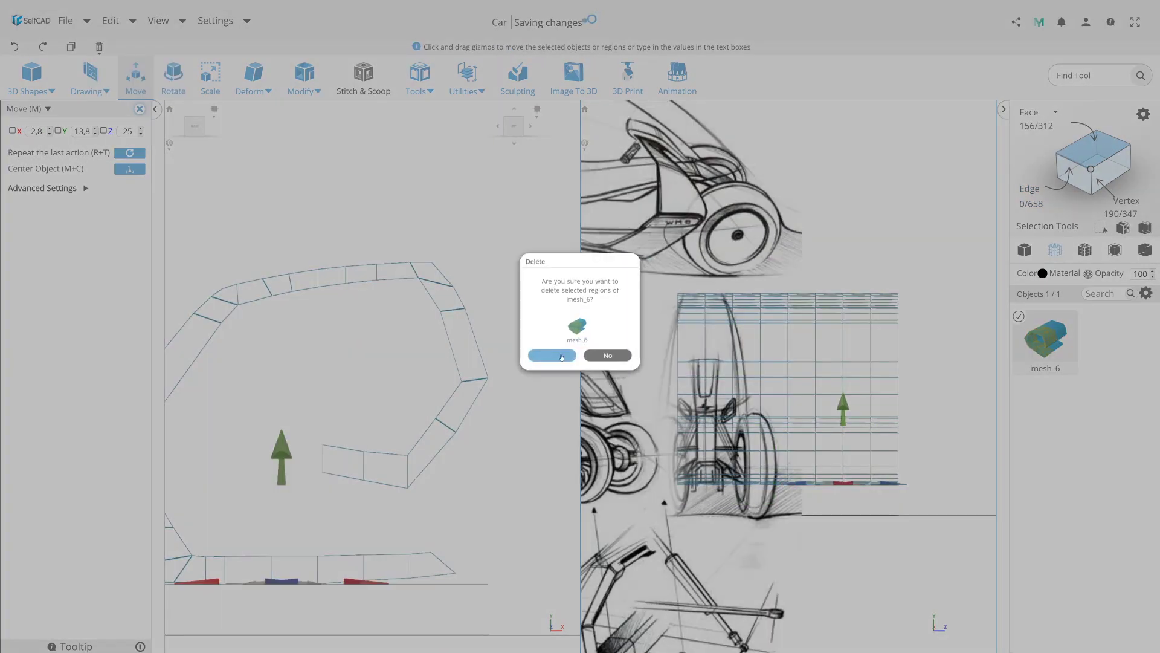
Confirm the face deletion, then scale the pillar's upper vertices narrower sideways
click(561, 356)
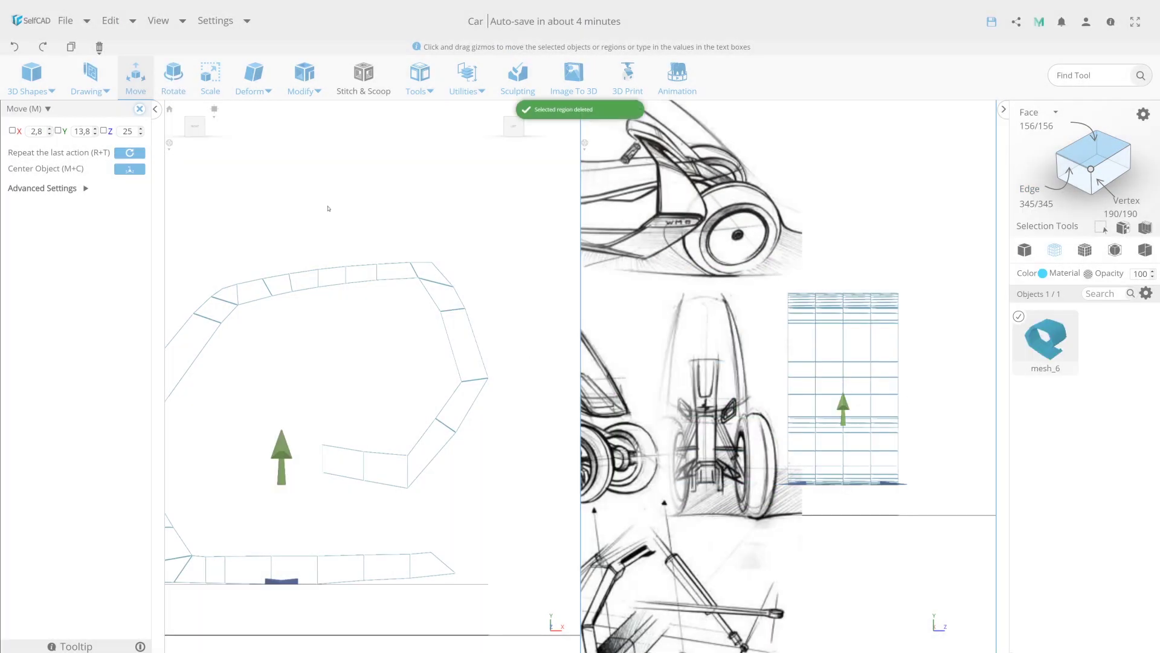
click(144, 87)
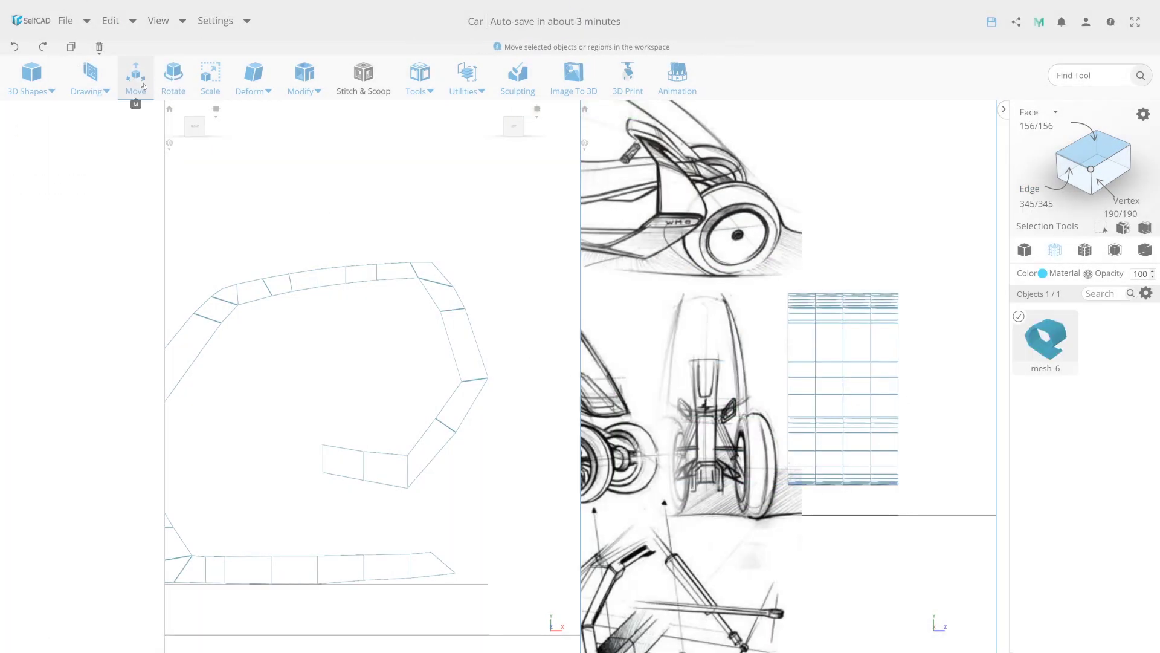
click(210, 76)
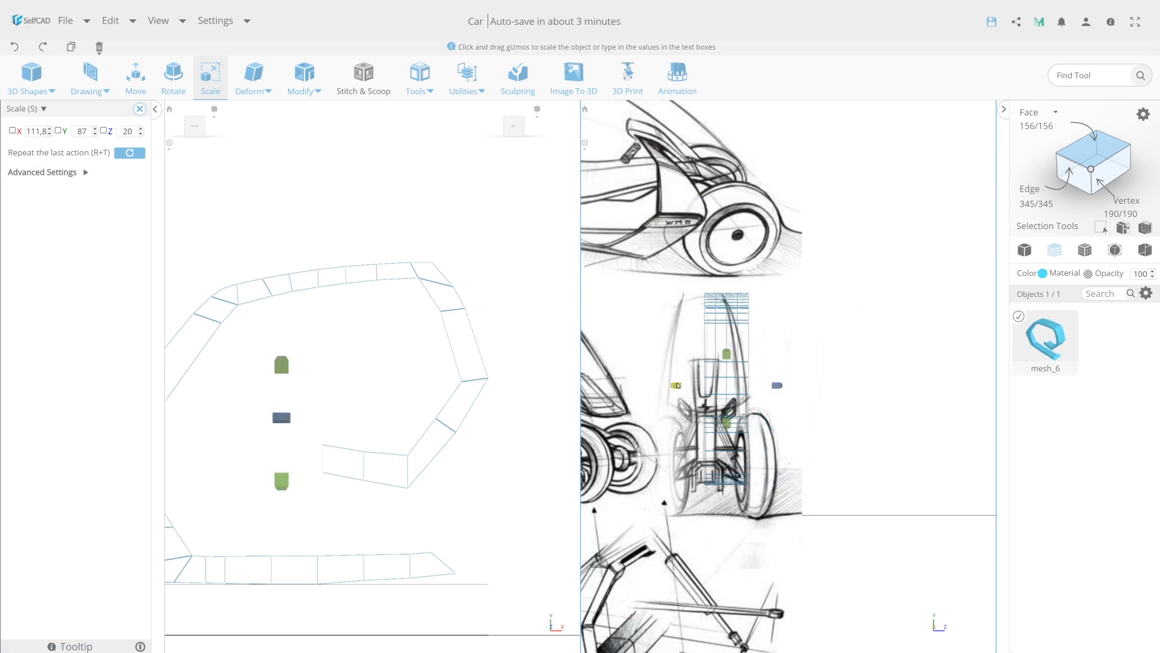
scroll(692, 386, up, 3)
text(12,4)
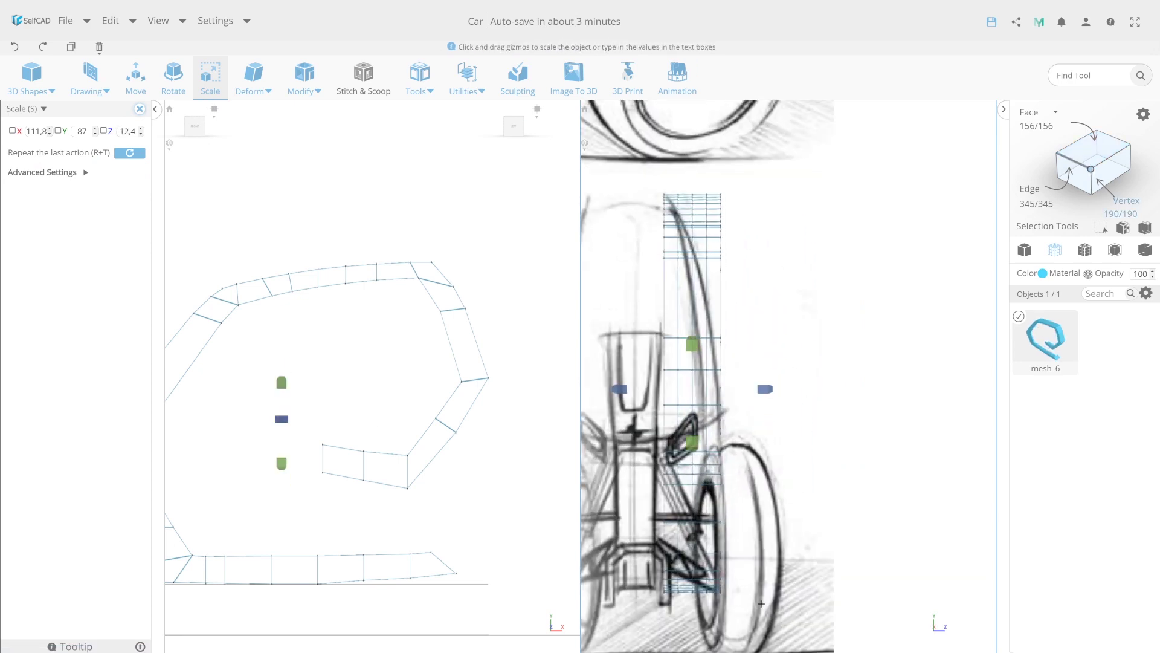
drag(761, 603, 622, 462)
scroll(651, 469, up, 2)
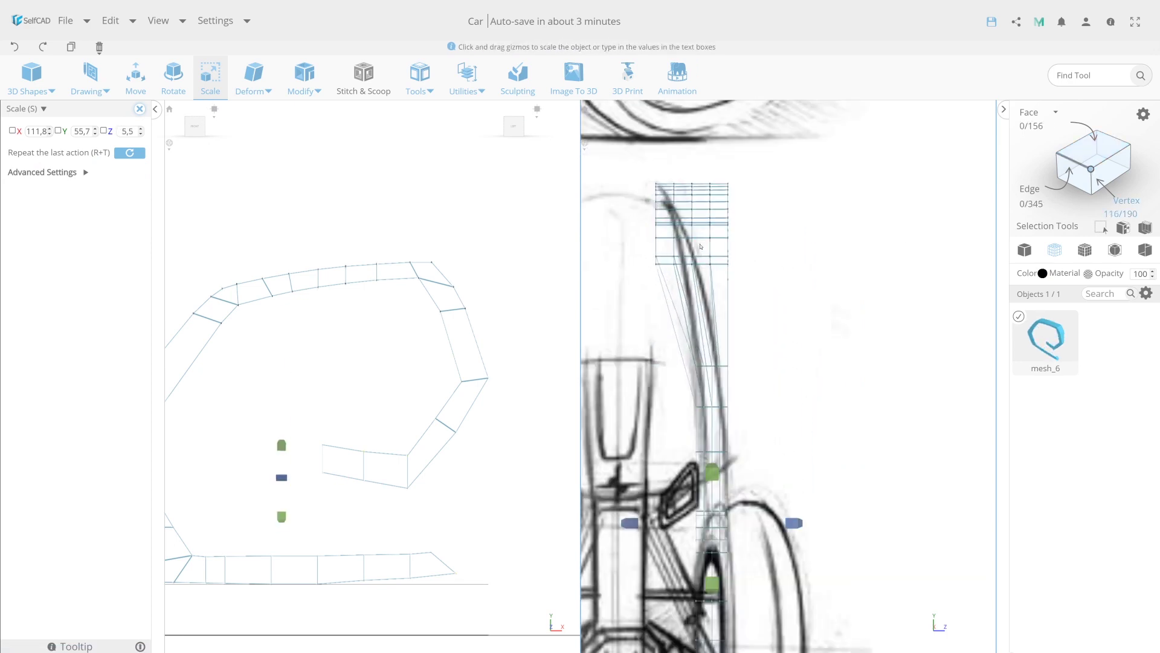
drag(779, 157, 640, 362)
scroll(626, 228, up, 2)
drag(627, 228, 625, 213)
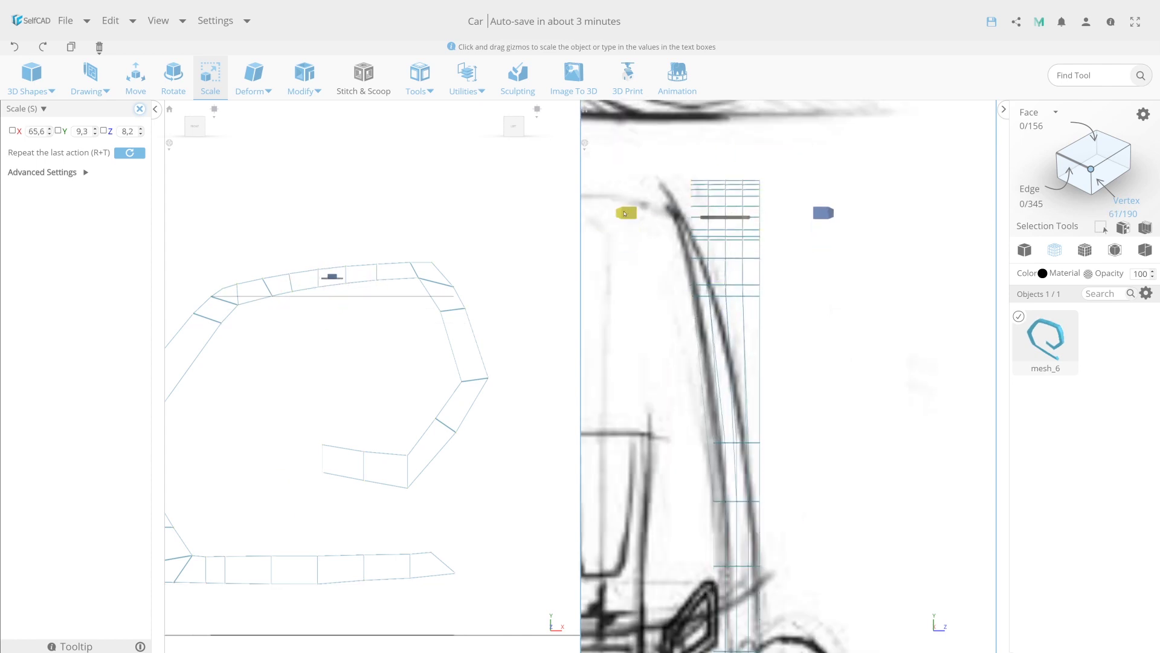
Squeeze the pillar's top vertex rows inward to follow the sketched curve
drag(649, 173, 625, 200)
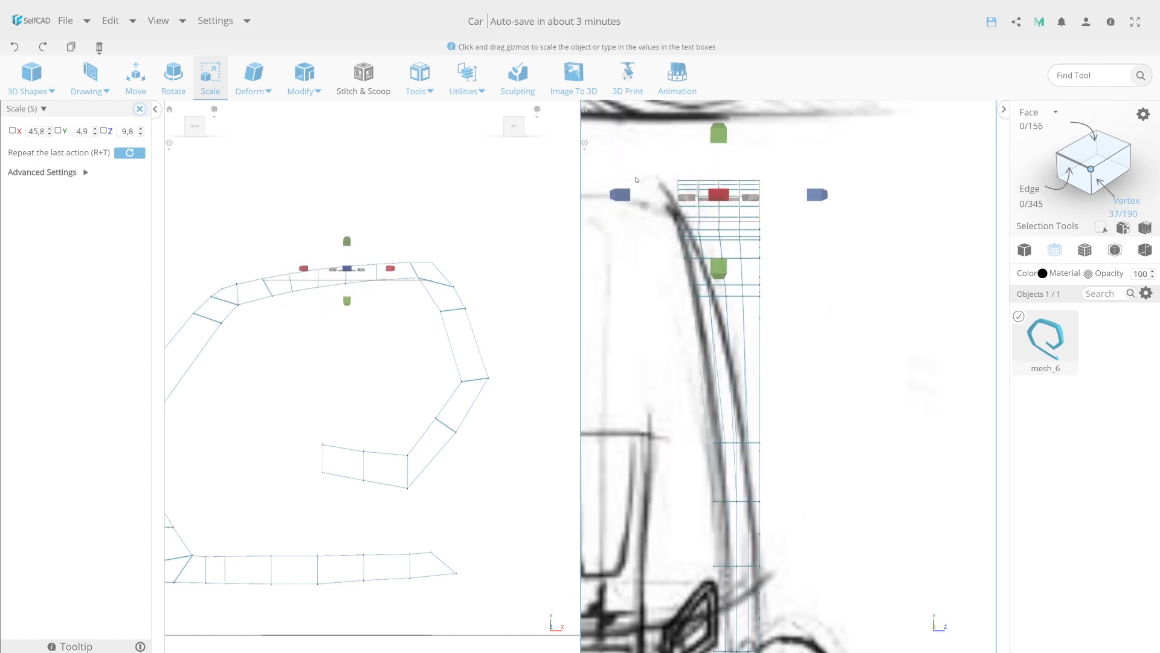
drag(779, 155, 653, 216)
drag(756, 158, 649, 208)
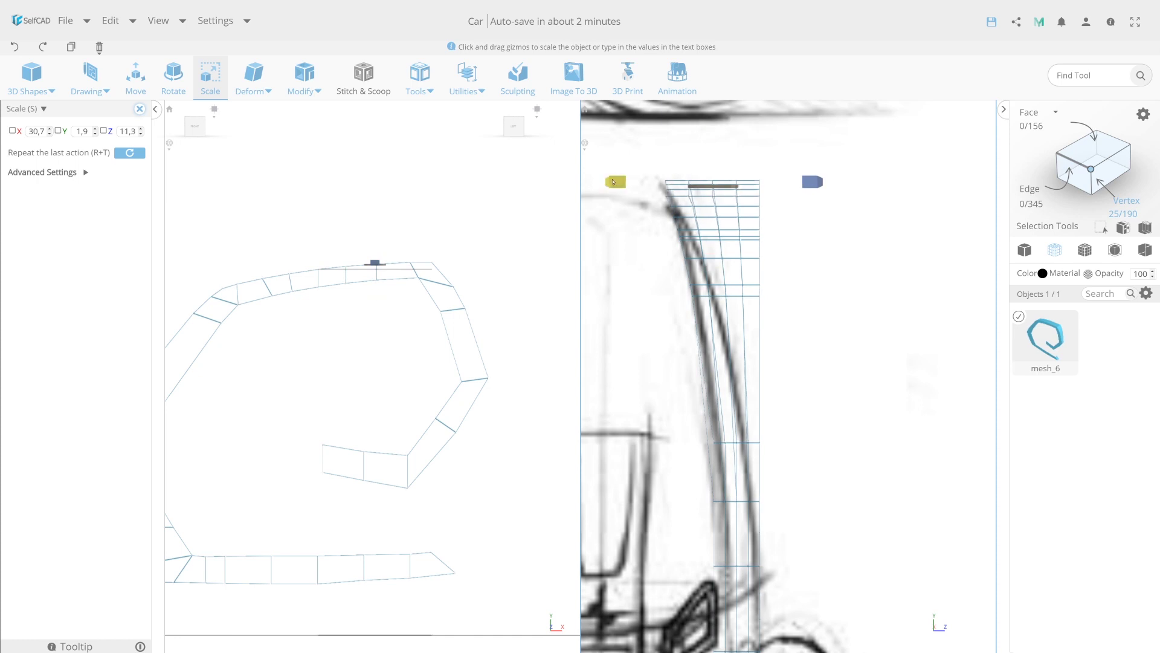
drag(613, 175, 611, 174)
scroll(820, 346, down, 3)
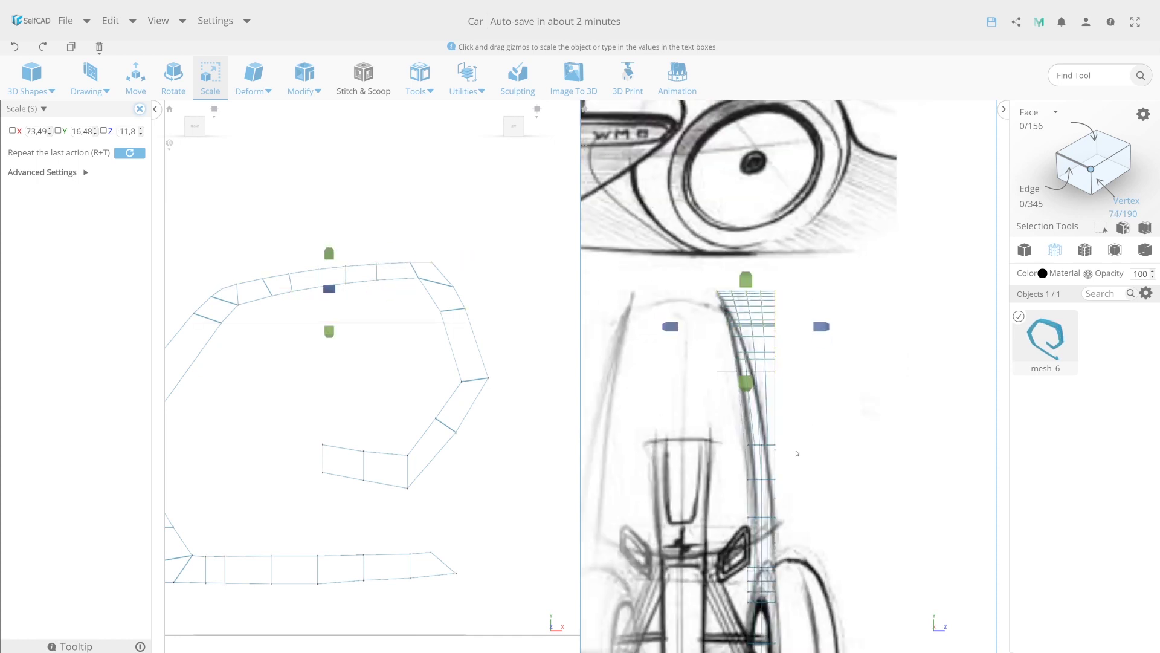
scroll(820, 346, up, 3)
Taper the pillar's upper half and tip further with the Scale tool
drag(701, 423, 836, 490)
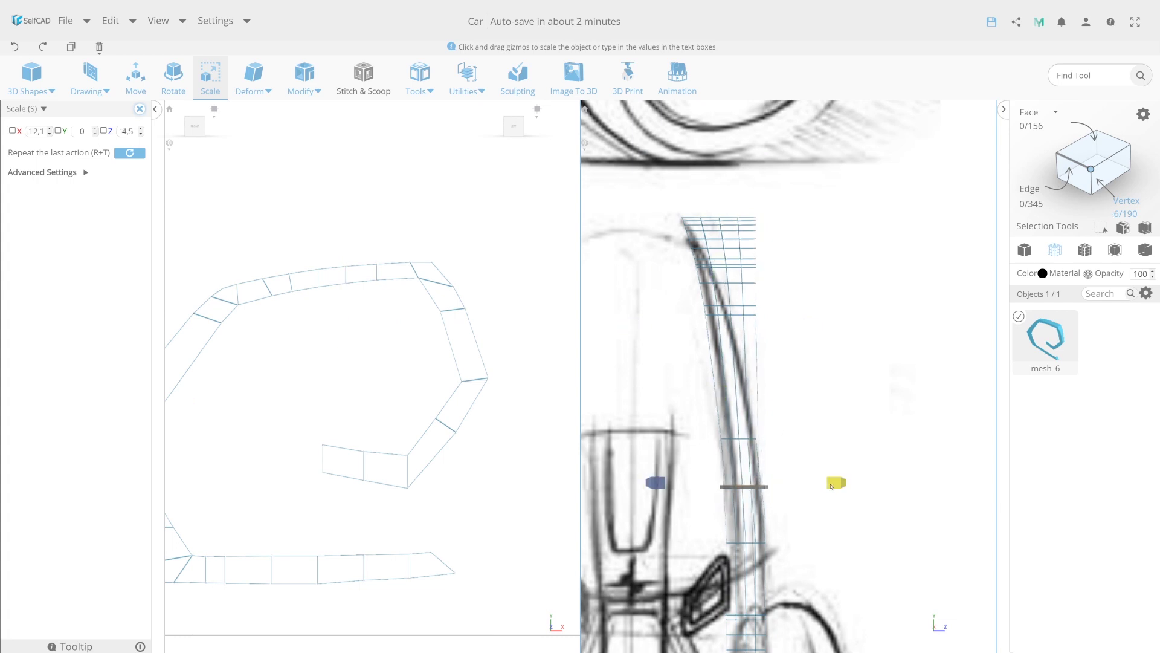
drag(785, 338, 665, 199)
drag(809, 270, 787, 273)
scroll(641, 266, up, 2)
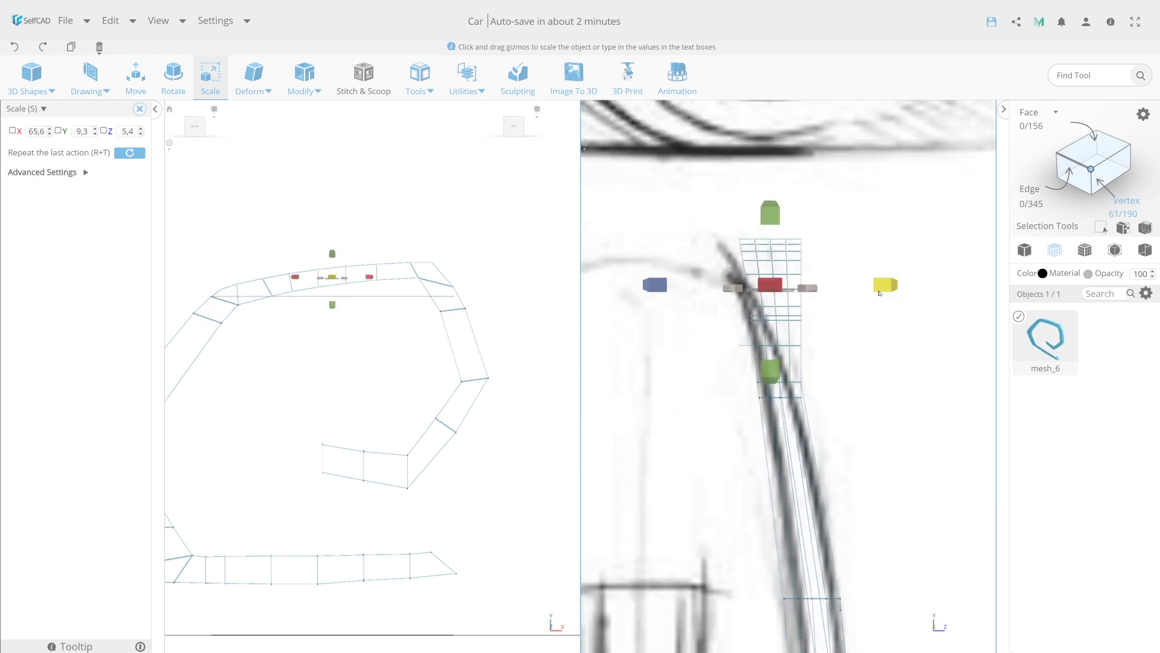
drag(728, 359, 810, 394)
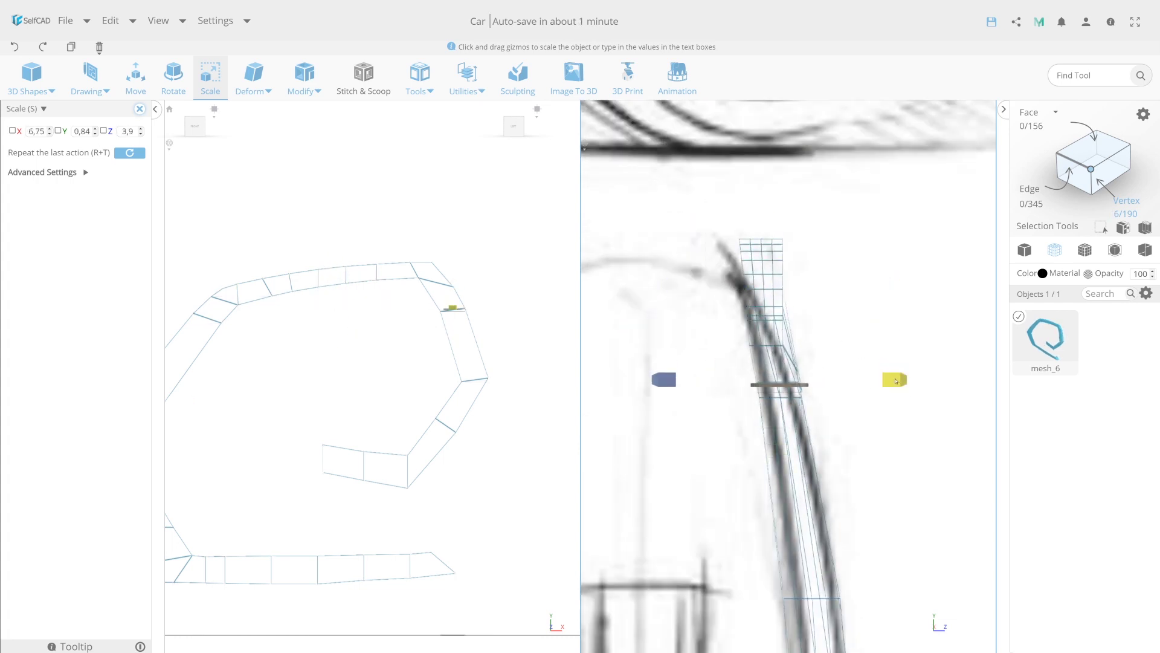
drag(664, 224, 857, 272)
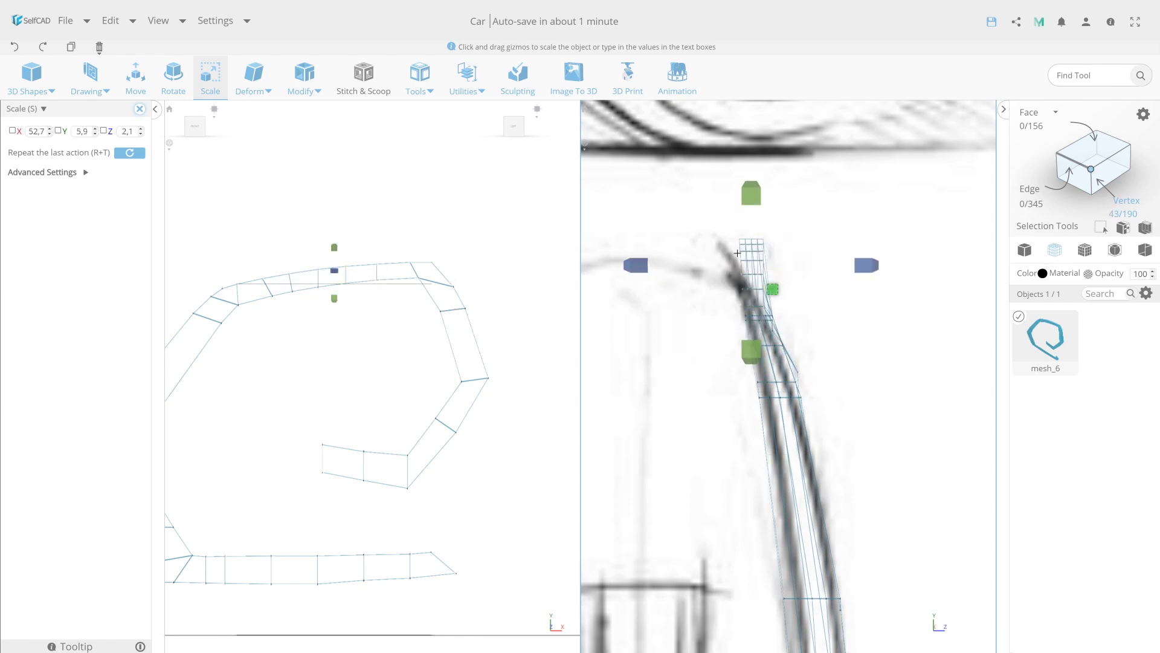
key(m)
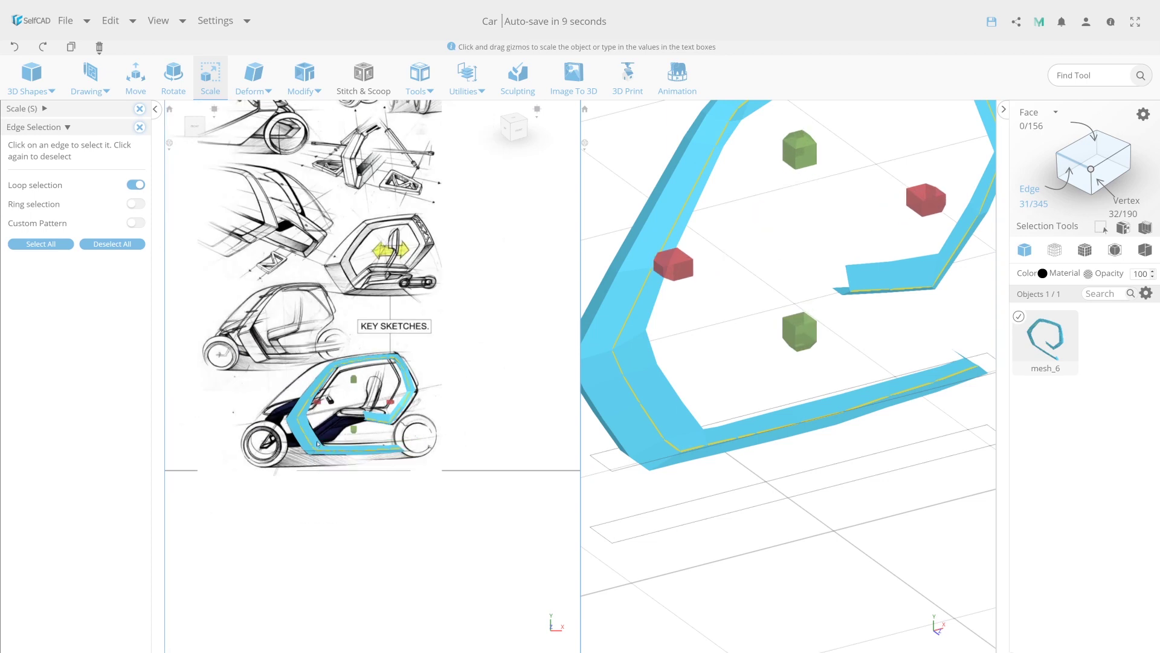
Select the edges of the frame's front pillar
click(280, 371)
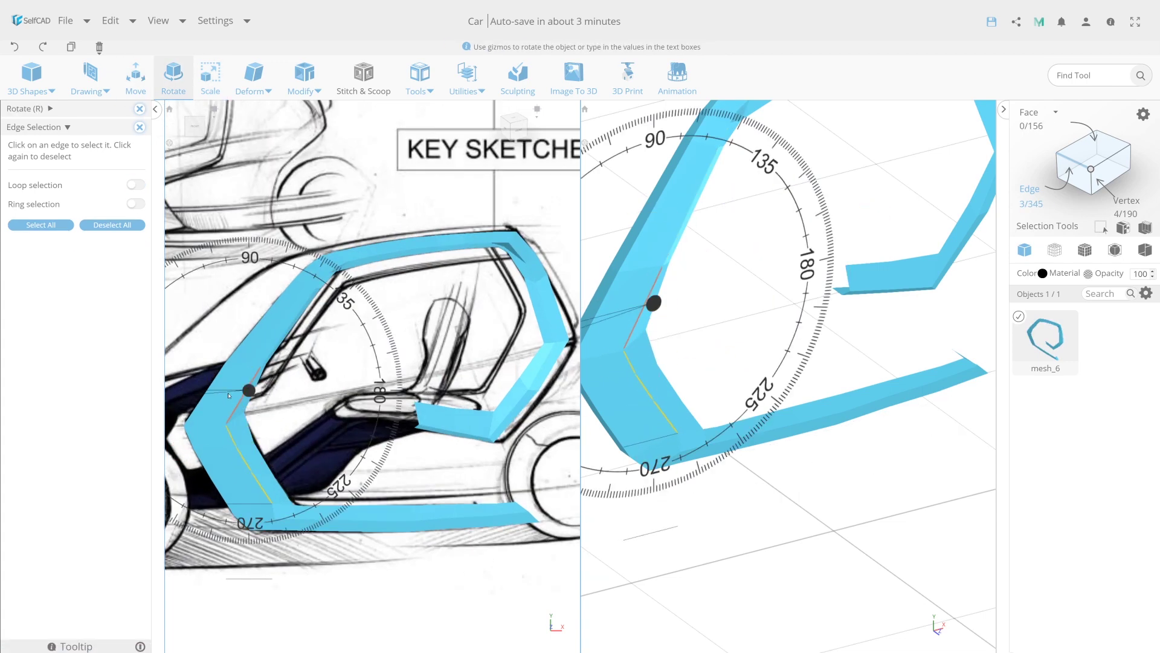
Scale the new subdivided cube mesh_14 to 131 × 80 over the car's side sketch
key(m)
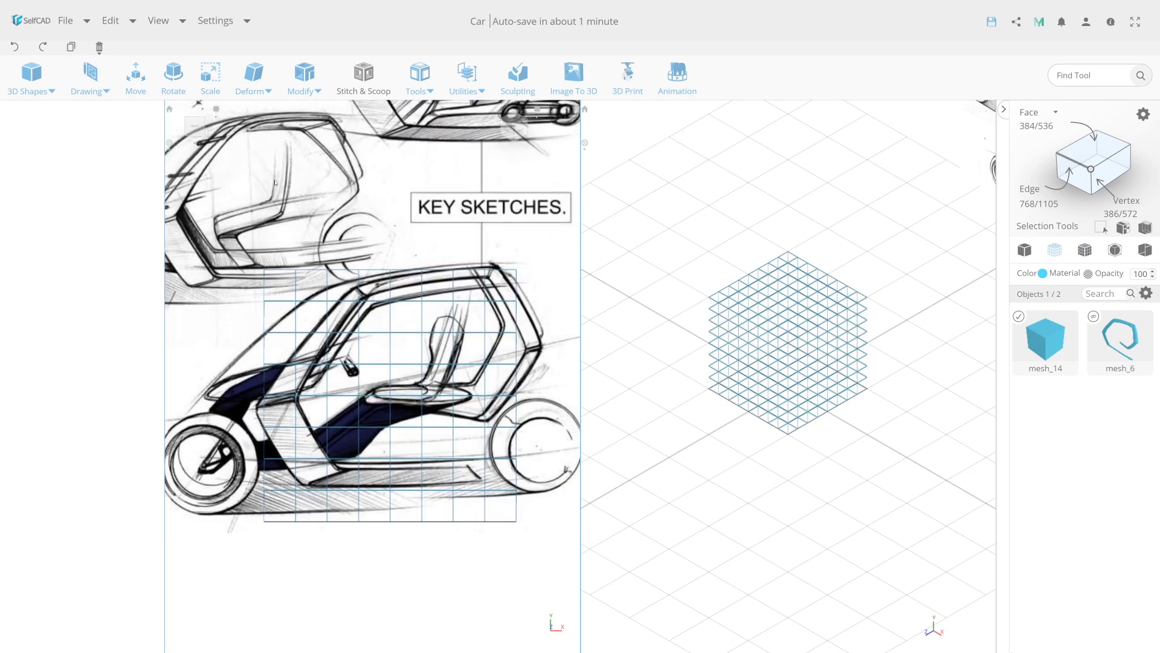
key(s)
drag(334, 394, 439, 371)
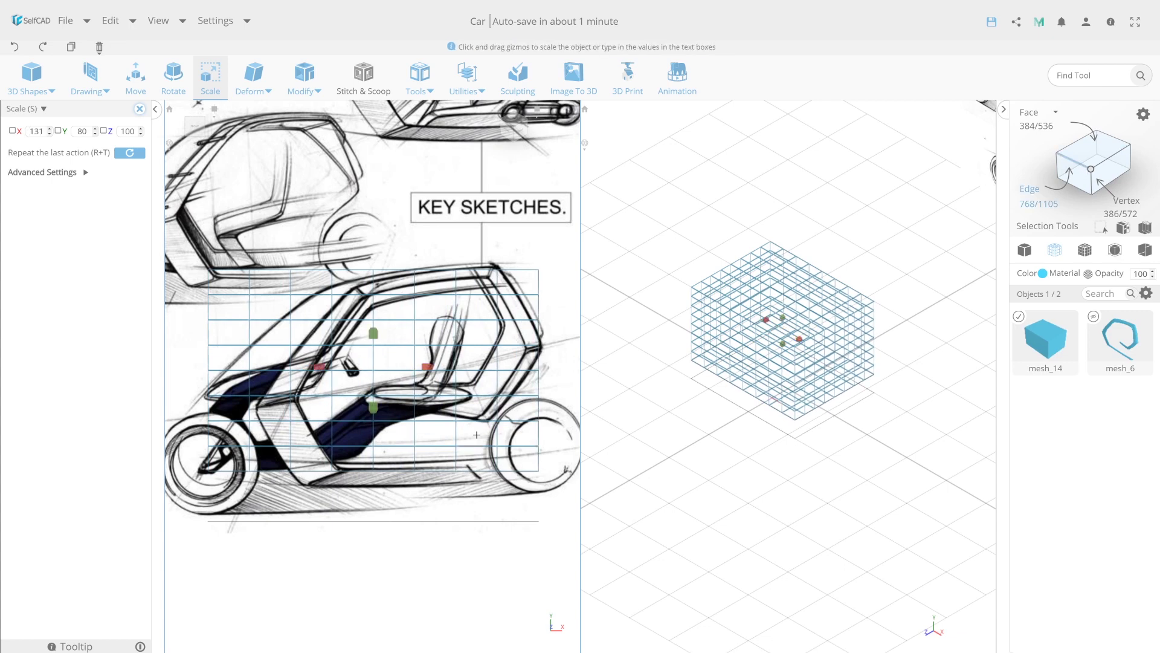
Delete mesh_14's central grid faces, leaving a hollow rectangular frame of 454 faces
drag(477, 434, 290, 310)
key(Delete)
key(Return)
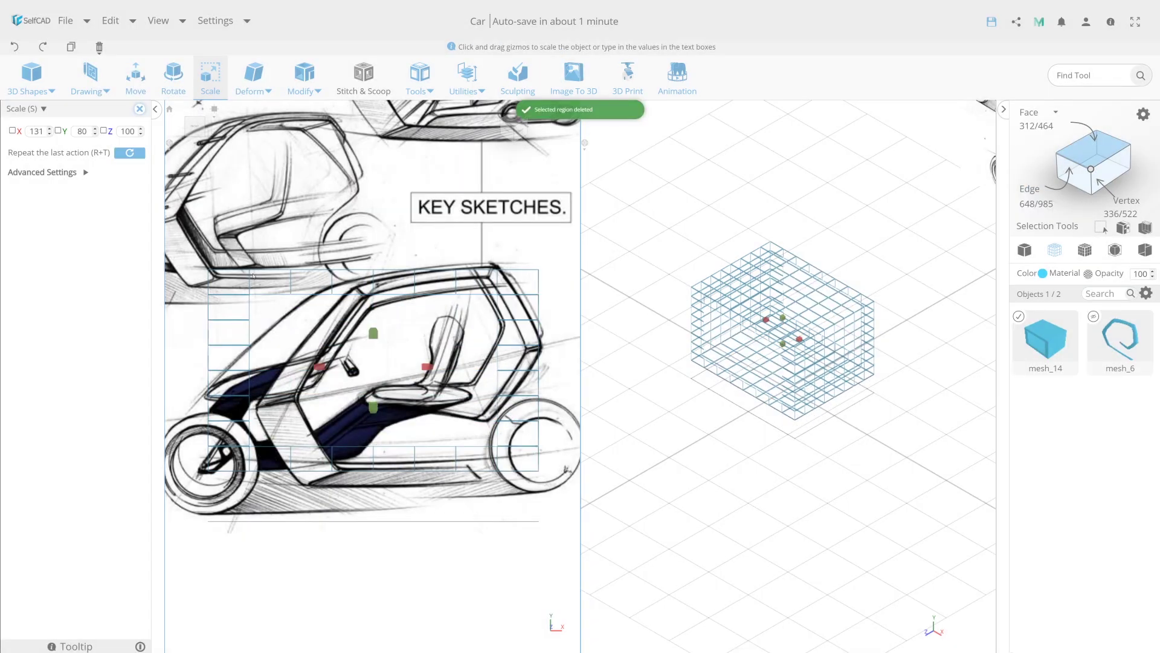
click(333, 412)
scroll(302, 339, down, 2)
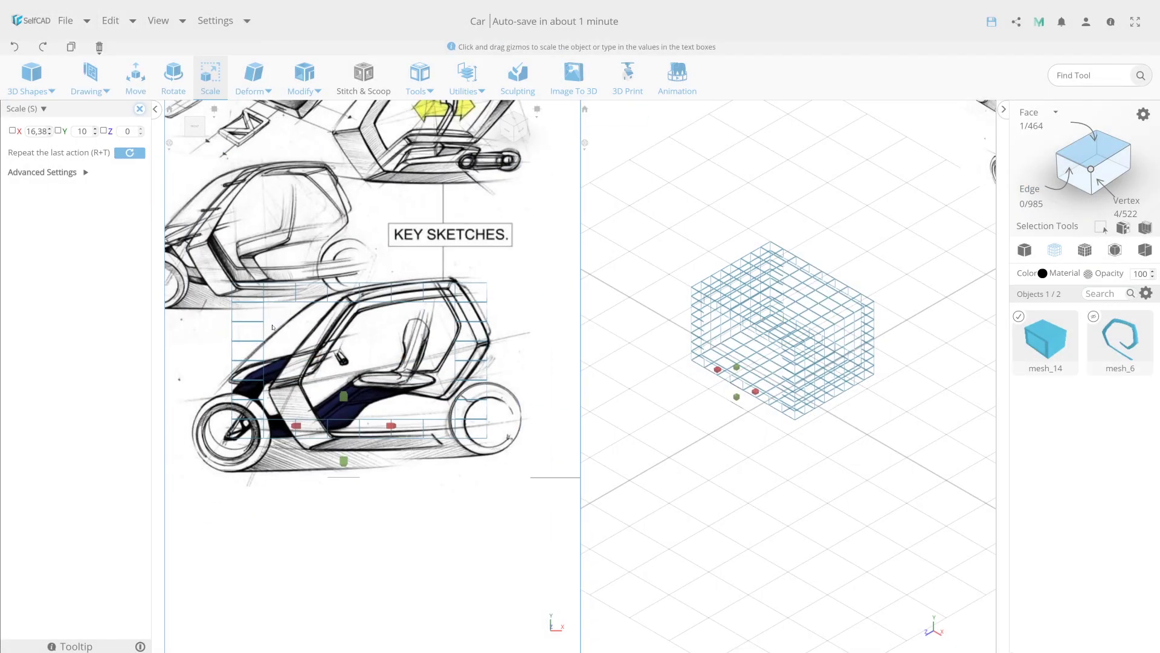
scroll(272, 327, down, 1)
click(705, 390)
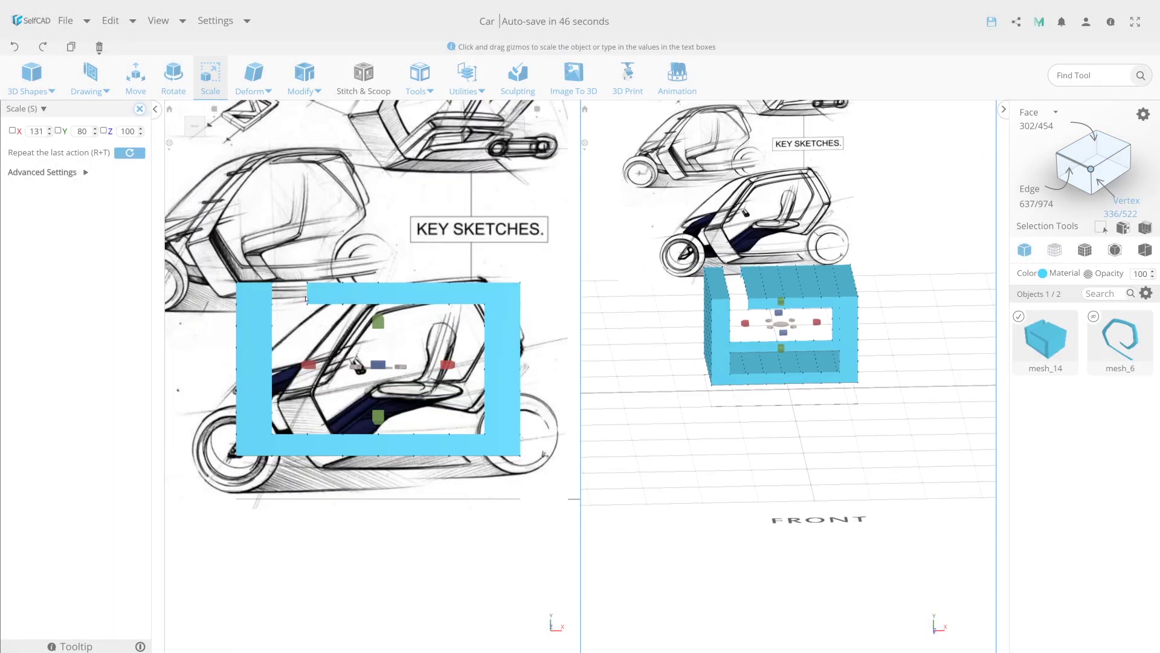
Select the ring's front-end vertices and raise them along the sketched nose
click(306, 298)
scroll(302, 326, up, 3)
scroll(289, 350, up, 2)
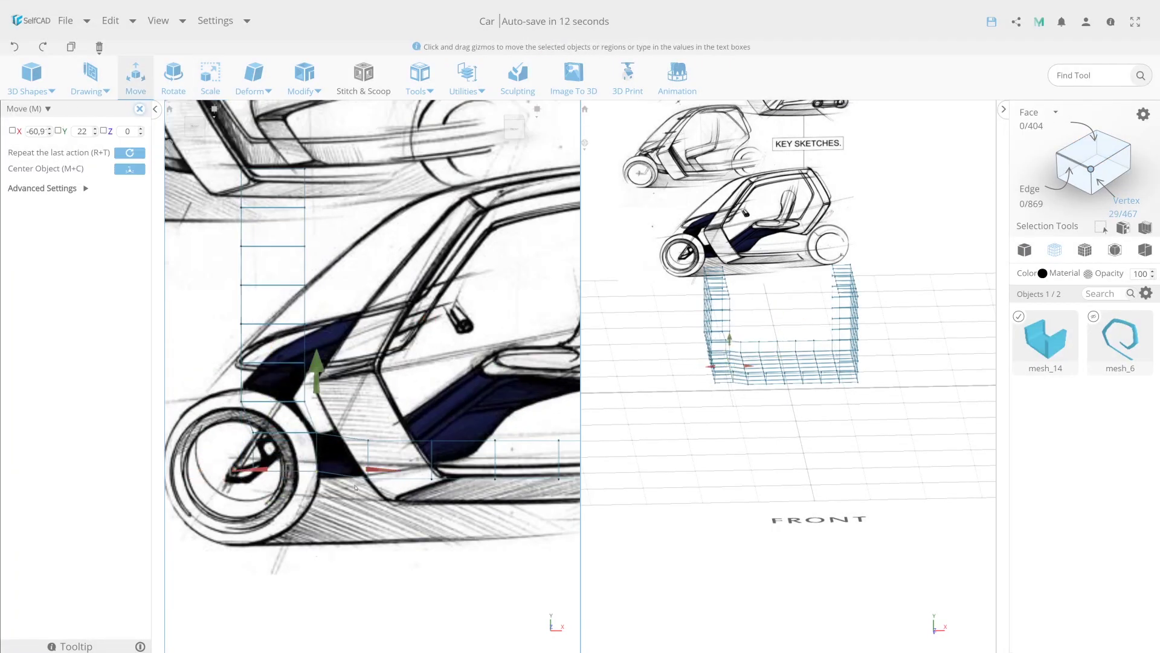
click(277, 399)
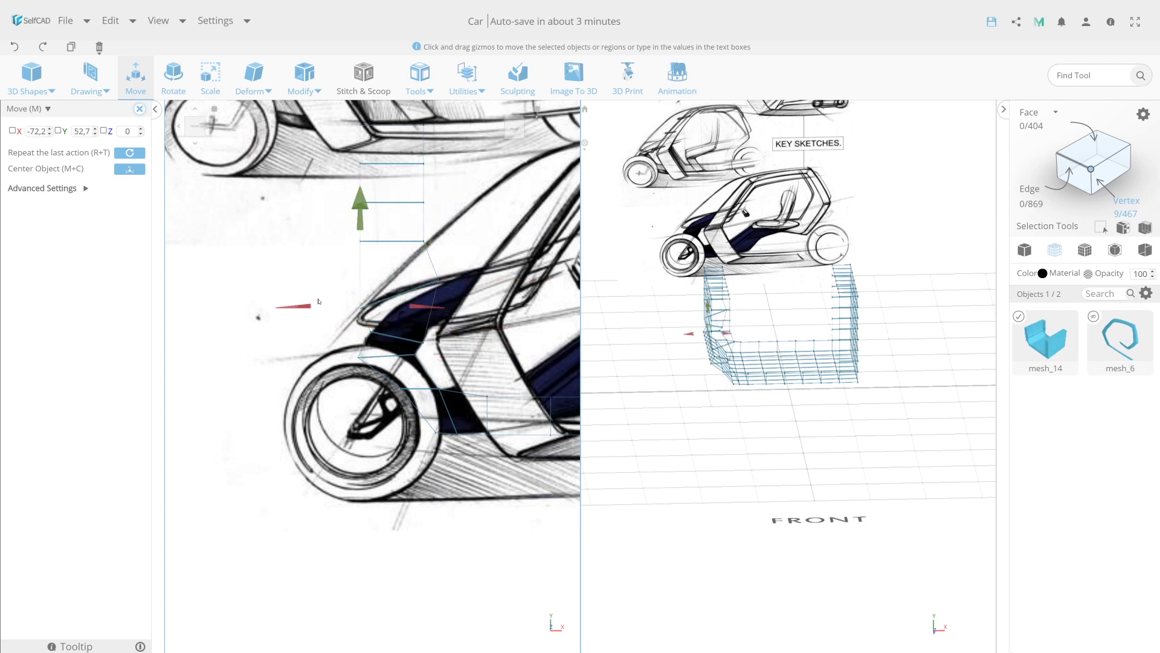
drag(377, 317, 318, 260)
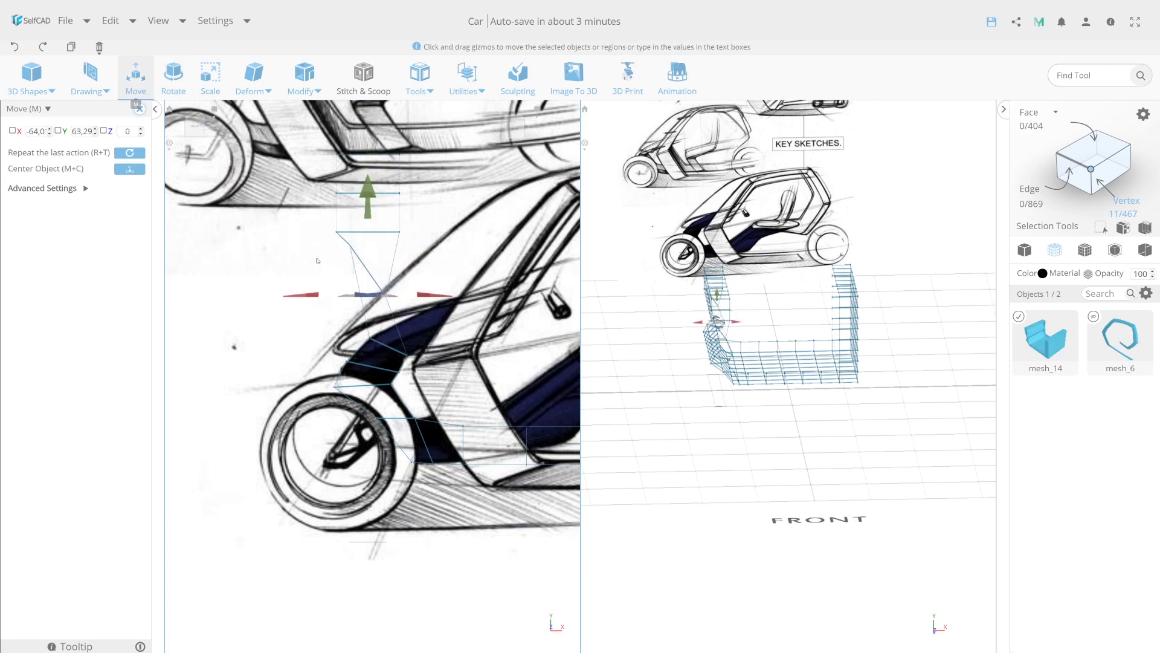
drag(364, 346, 367, 257)
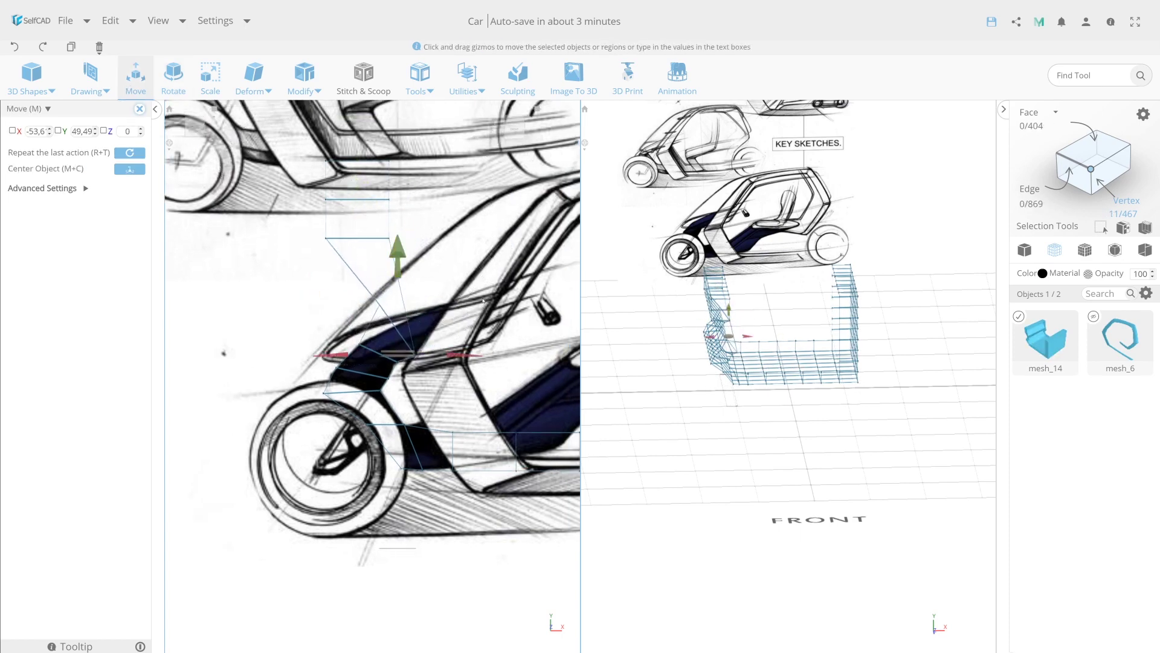
Move the lower nose and cabin-floor vertices along the sketch's lower body line
drag(221, 129, 420, 262)
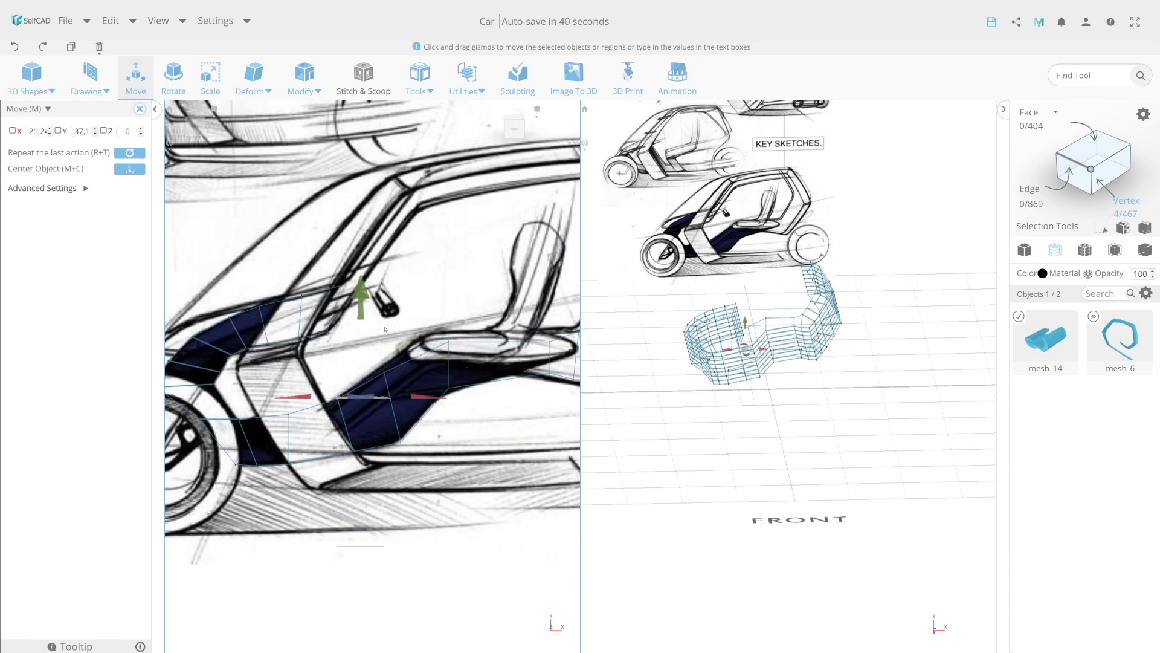
drag(380, 363, 416, 372)
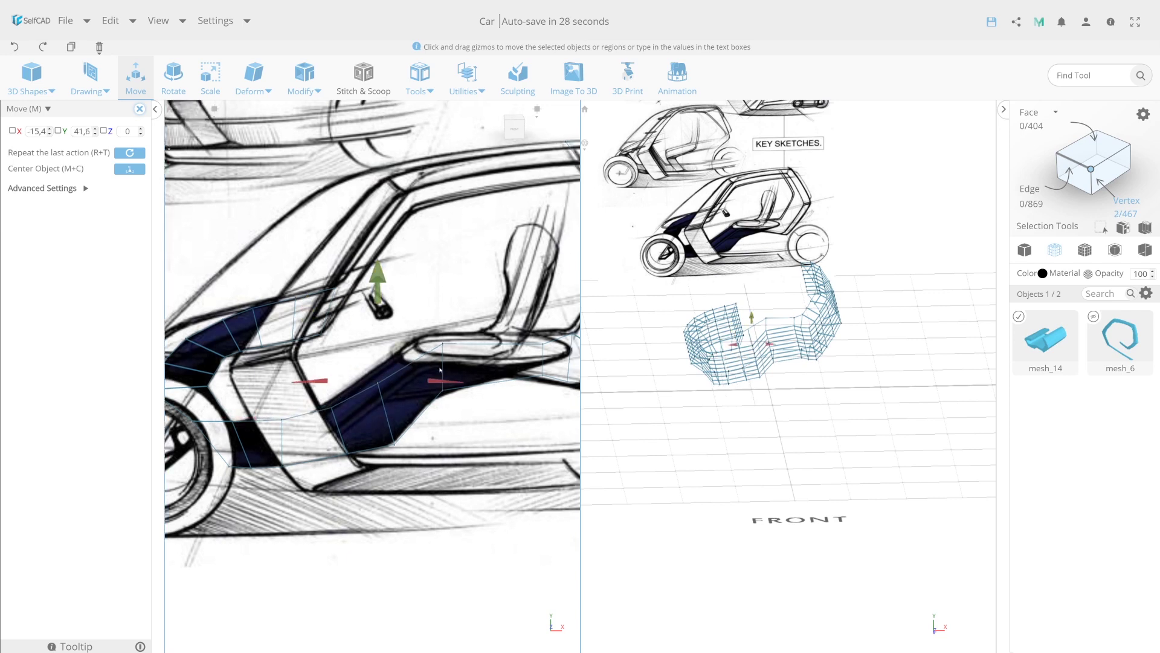
mouse_move(423, 270)
mouse_down()
mouse_move(439, 254)
mouse_move(504, 339)
mouse_up()
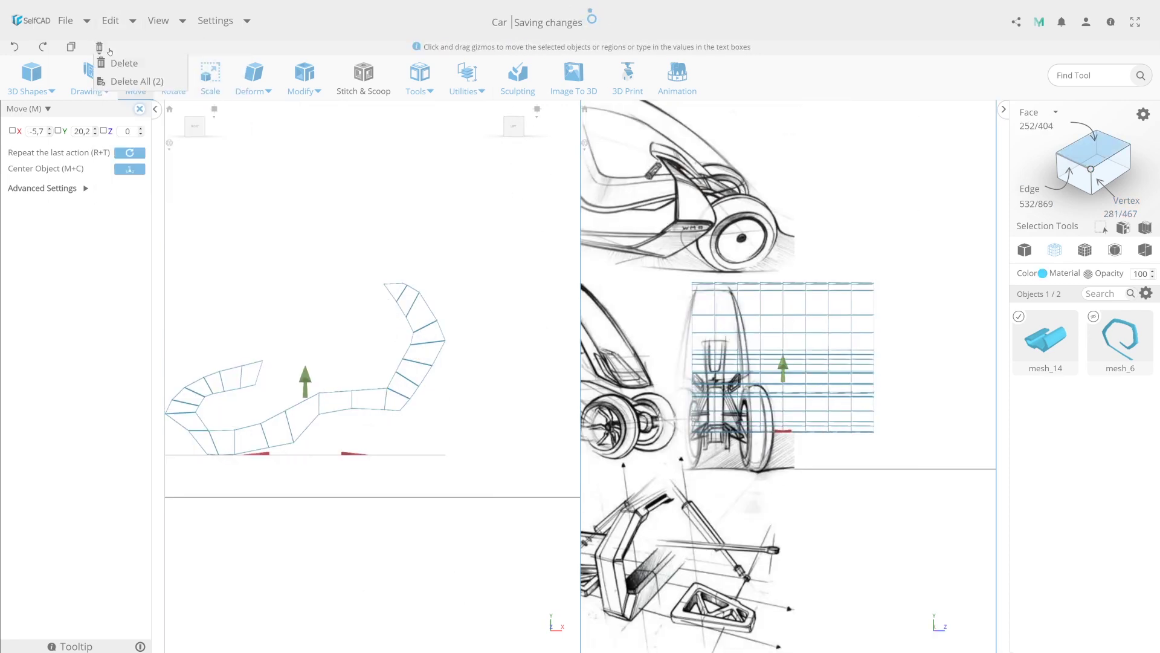
Slide the new piece sideways, then squeeze the nose's top vertices inward along X to match the front sketch
drag(697, 431, 736, 441)
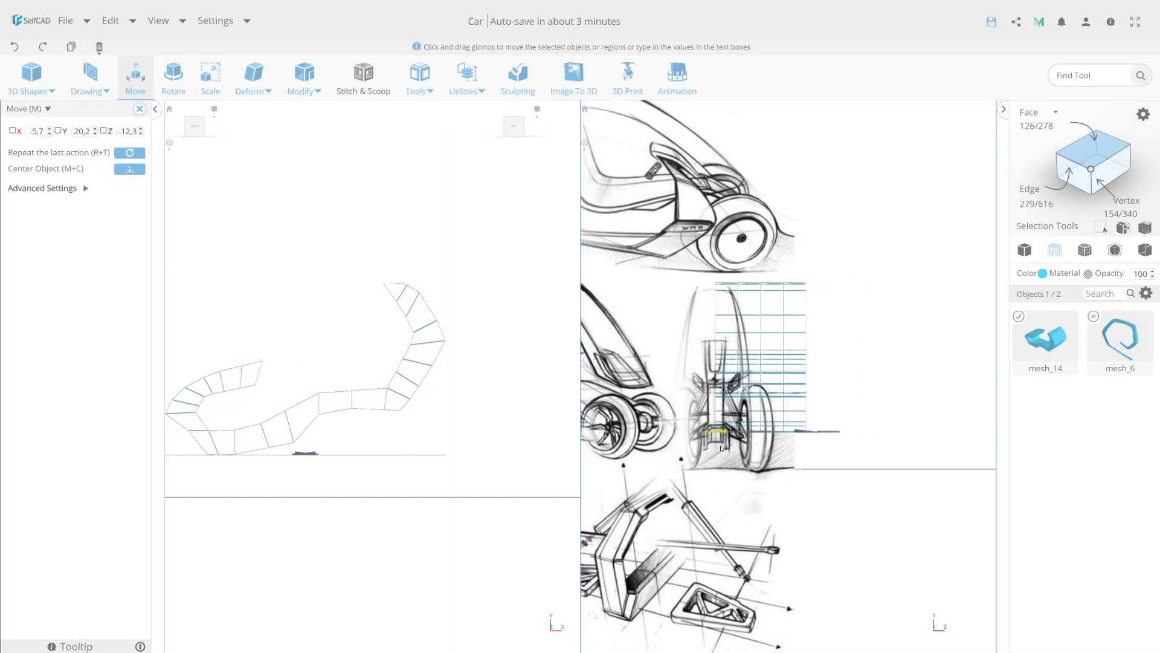
key(s)
scroll(721, 448, up, 3)
key(ctrl+z)
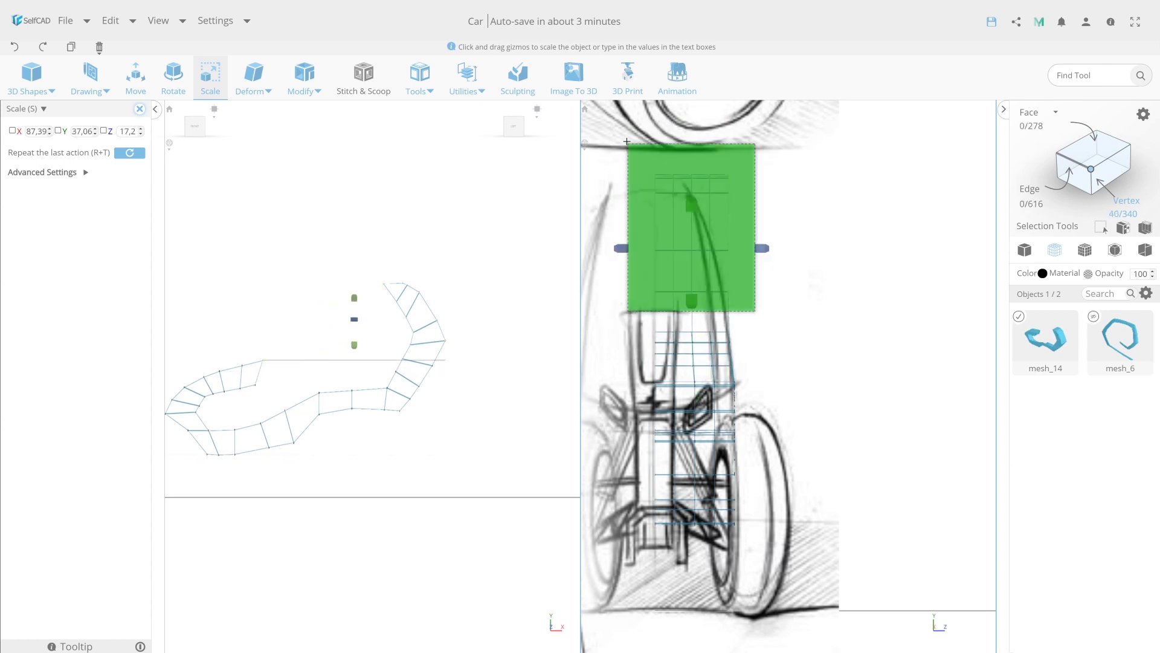
drag(621, 138, 770, 315)
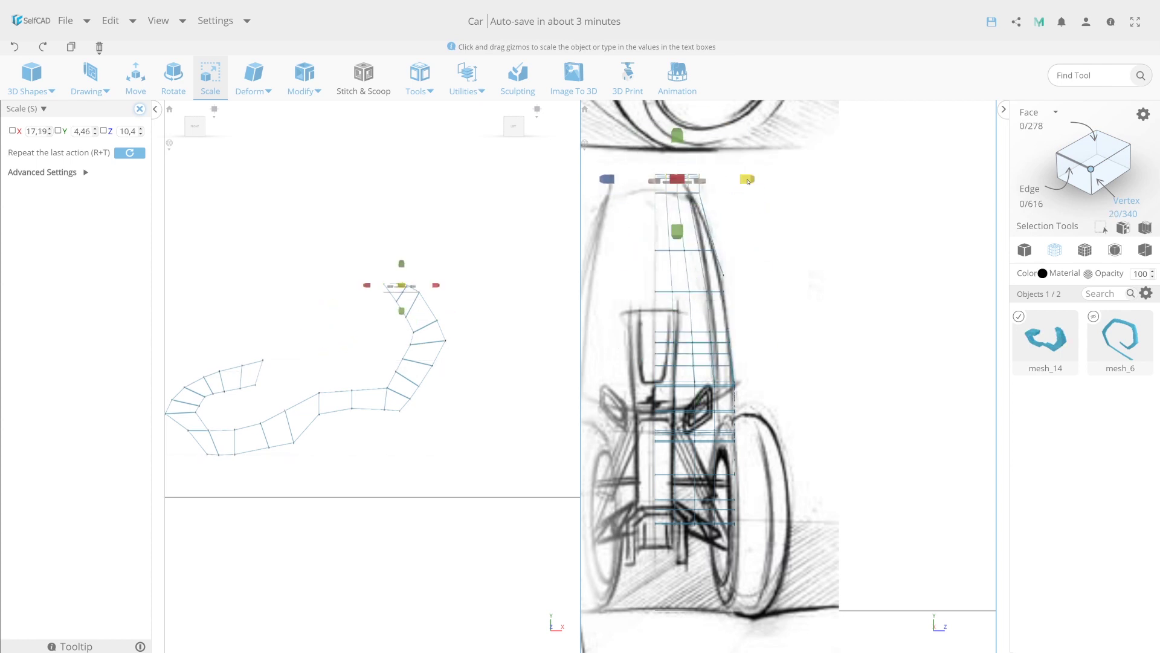
key(ctrl+z)
key(ctrl+z)
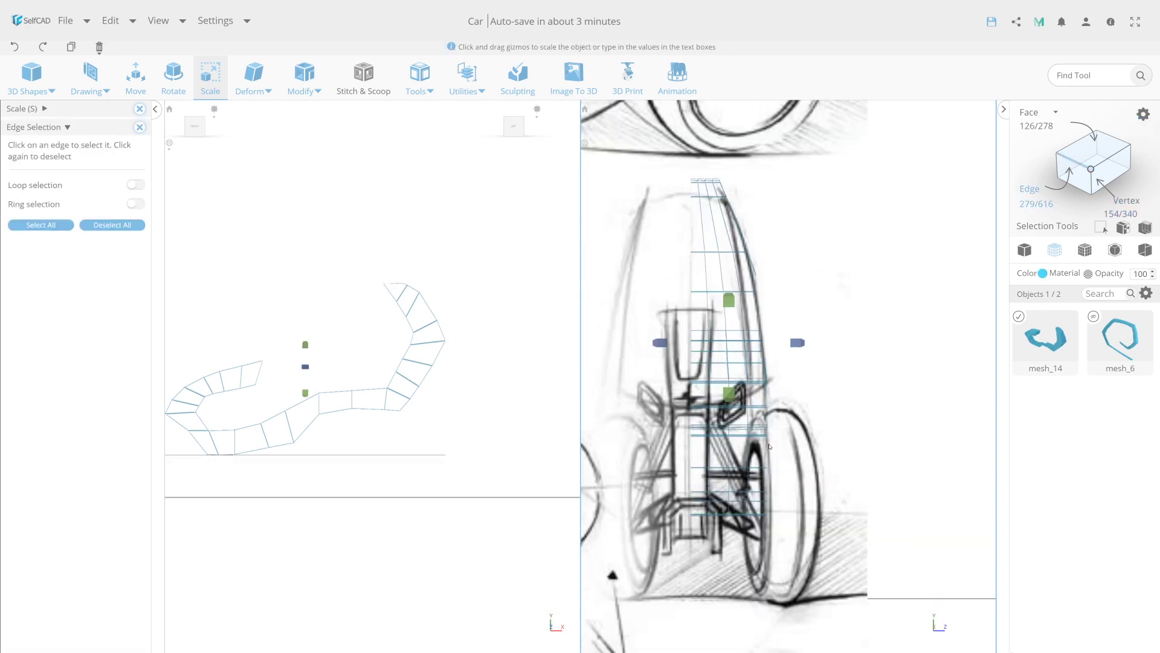
key(ctrl+z)
Remove the end faces and select several edge loops on the frame band for scaling
key(ctrl+z)
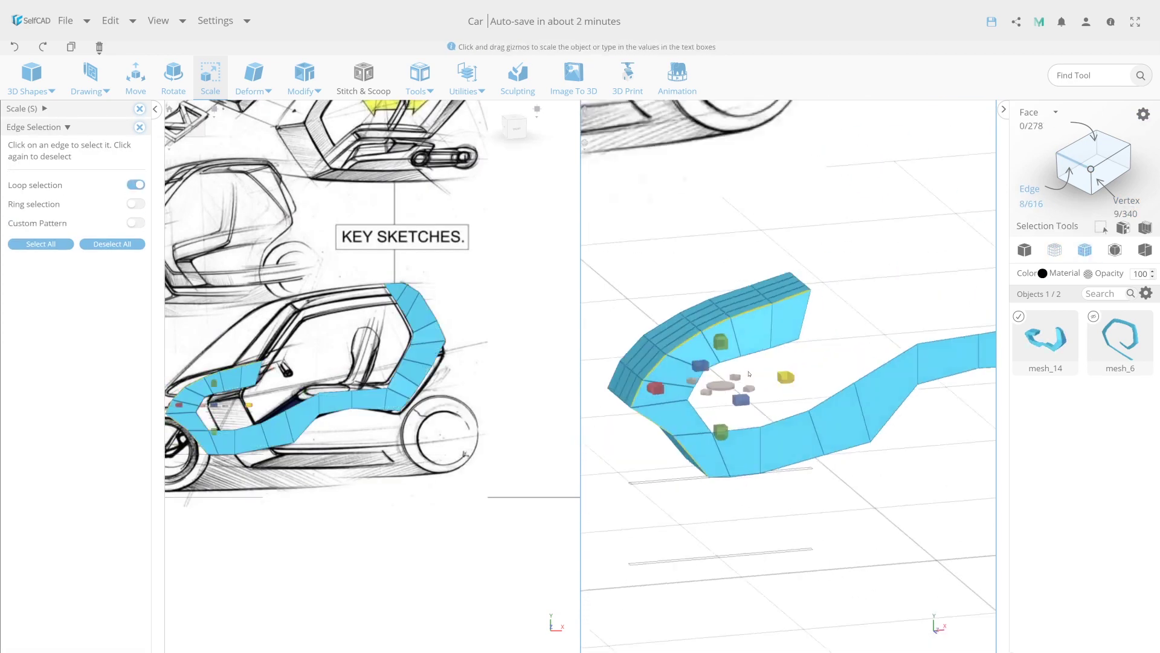
click(111, 20)
key(ctrl+z)
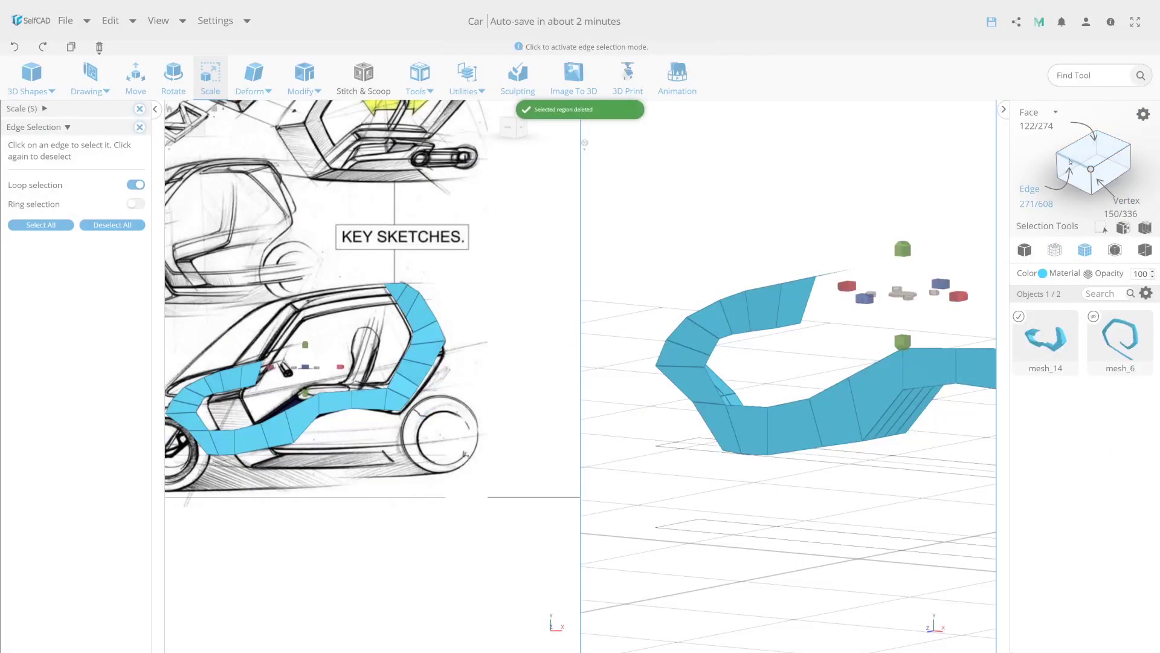
key(ctrl+z)
key(ctrl+z)
key(ctrl+z)
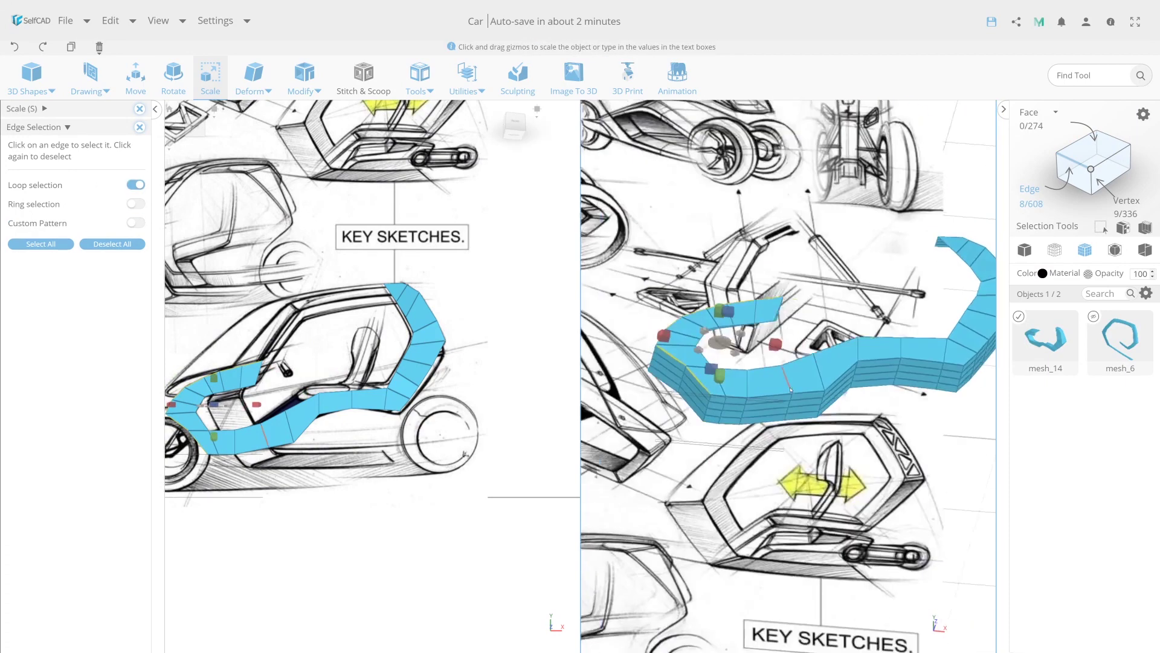
key(ctrl+z)
key(ctrl+z)
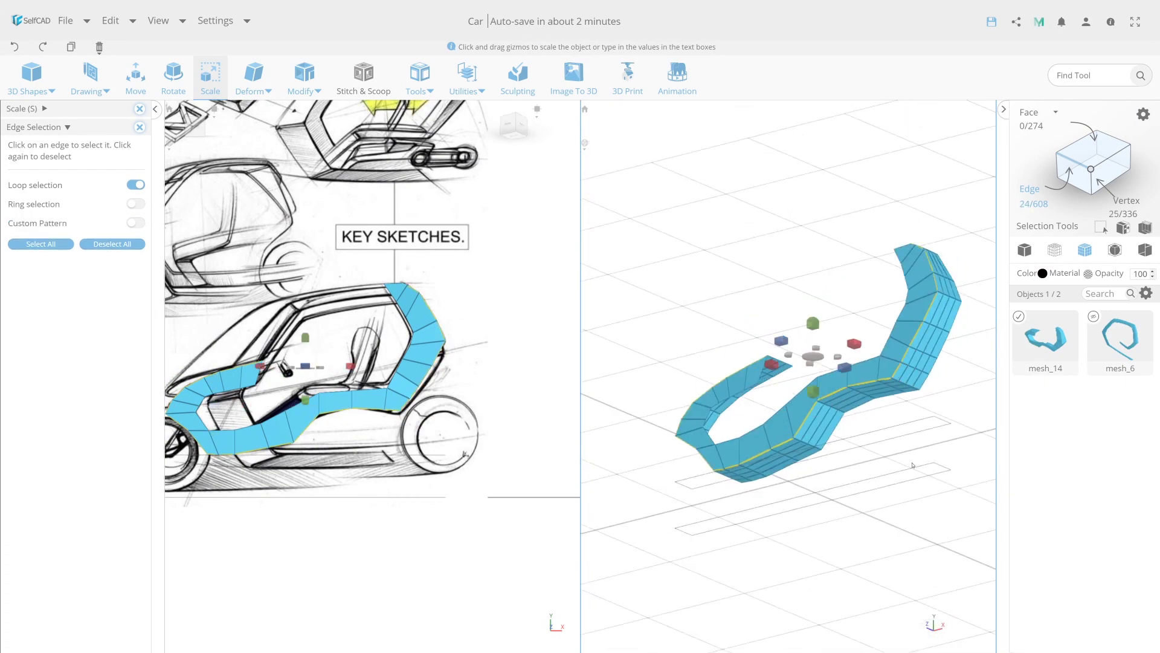
scroll(883, 256, up, 5)
key(ctrl+z)
key(ctrl+z)
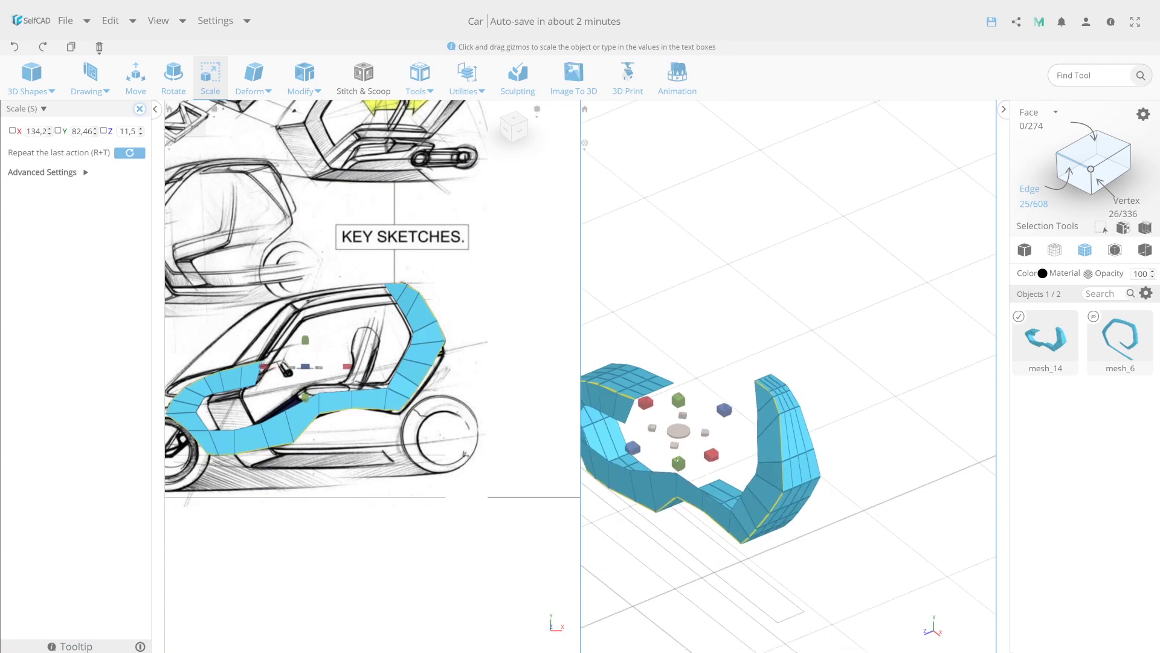
key(ctrl+z)
key(ctrl+z)
key(ctrl+z)
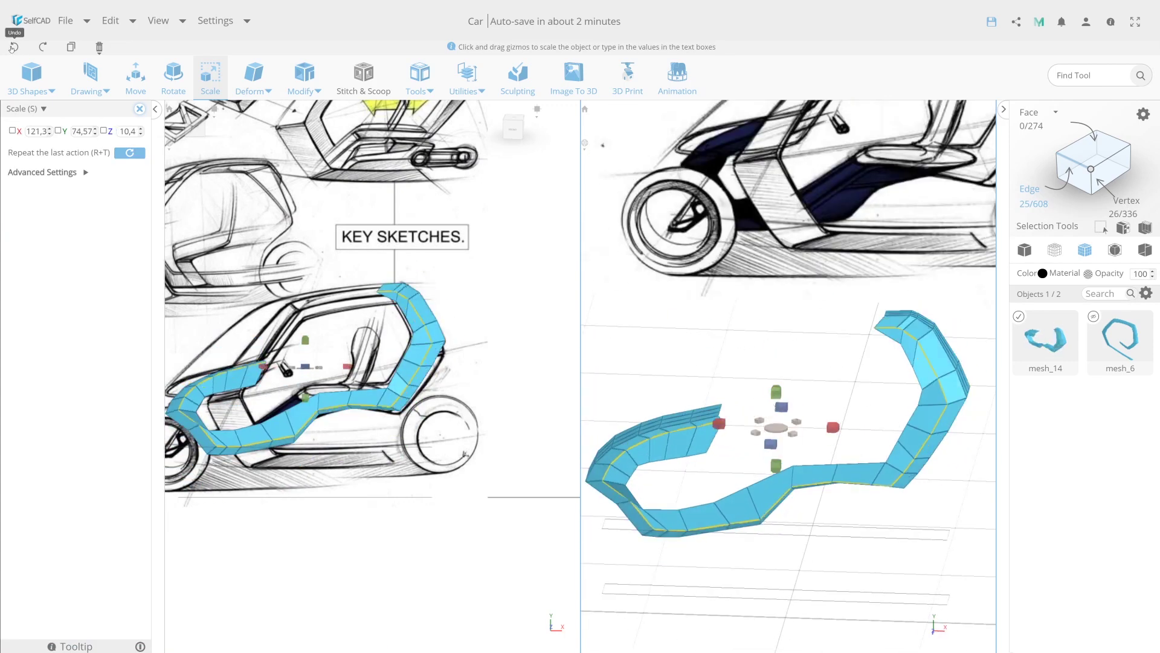
key(ctrl+z)
key(ctrl+z)
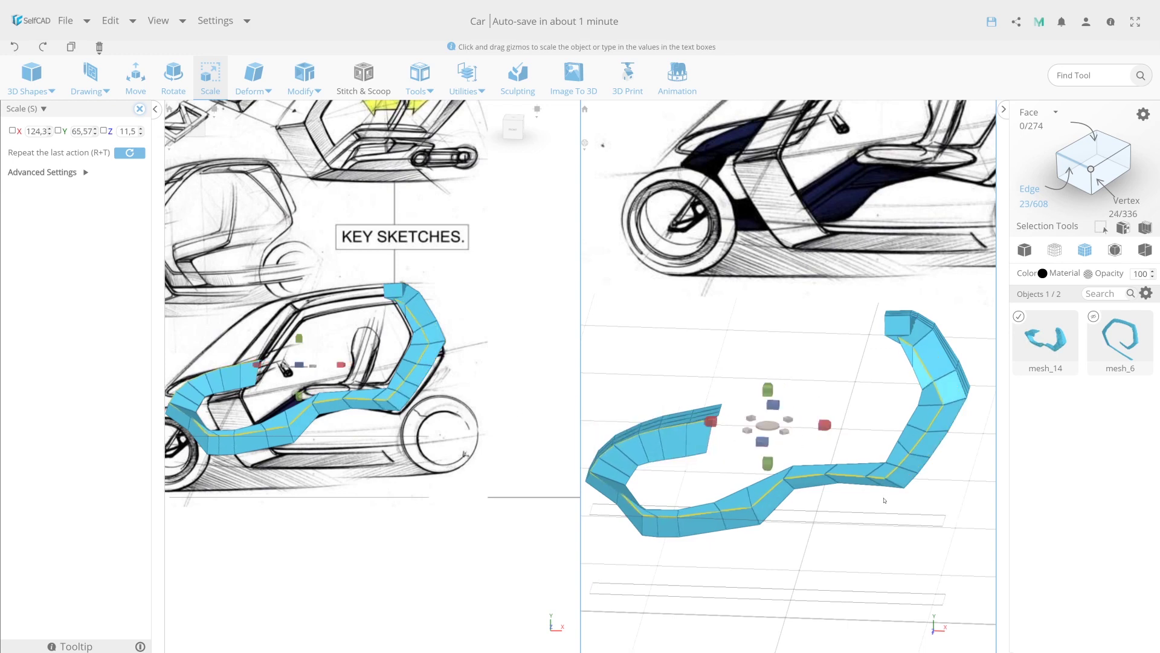
Narrow the selection to single edges and vertices on the frame for moving
key(ctrl+z)
scroll(621, 474, up, 4)
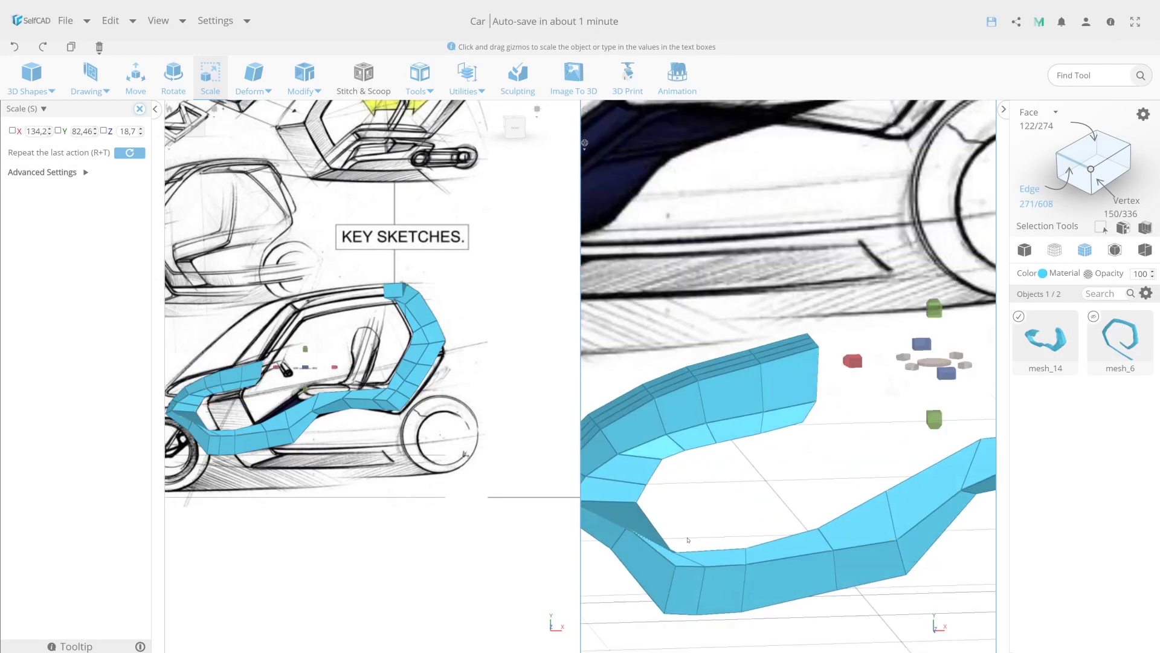
click(662, 437)
drag(623, 427, 786, 417)
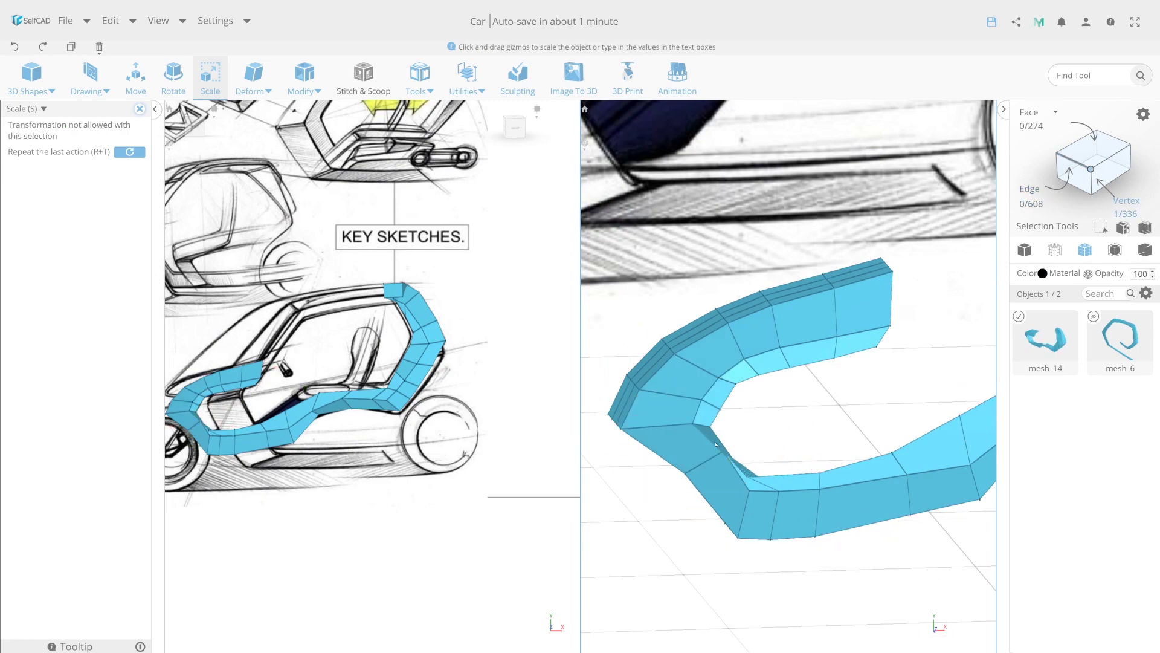
click(723, 466)
key(m)
click(634, 383)
Nudge the frame-top vertices sideways and down onto the sketched rear pillar line
drag(665, 423, 799, 224)
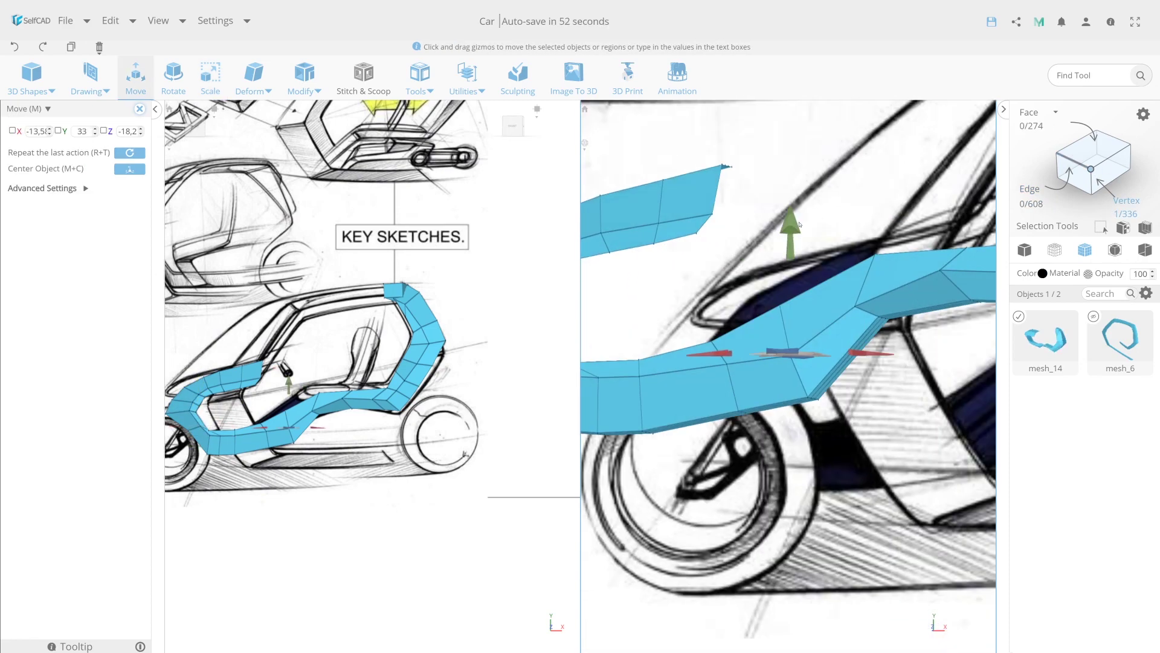
drag(728, 255, 827, 239)
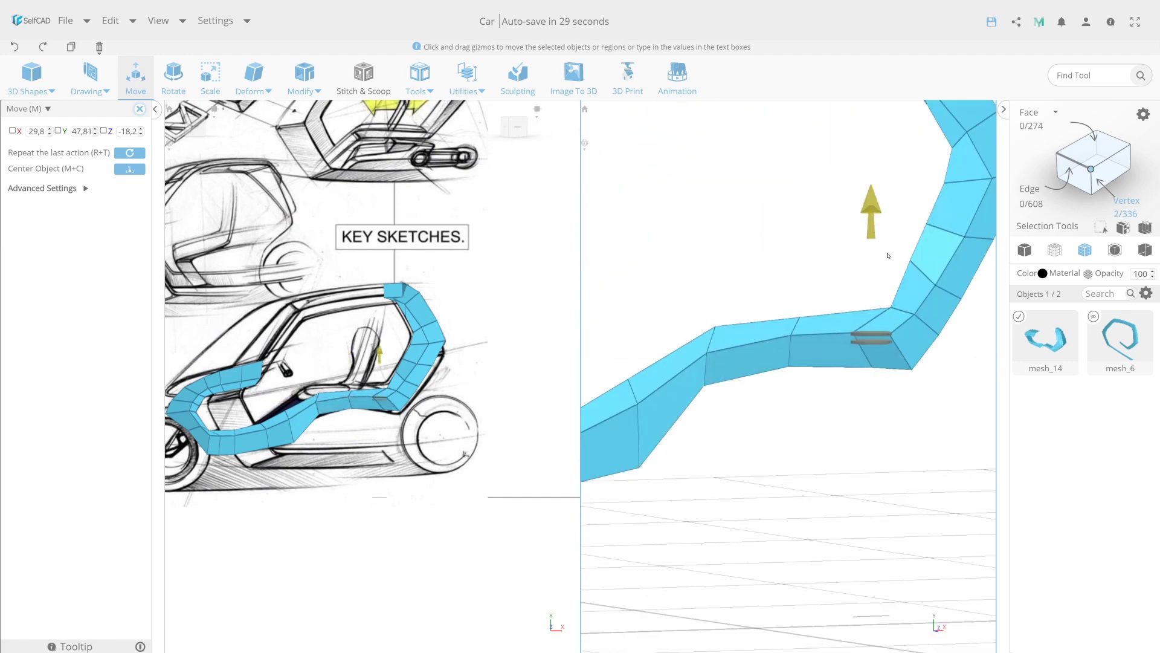
mouse_move(888, 255)
mouse_down()
mouse_move(904, 261)
mouse_move(786, 264)
mouse_up()
click(903, 261)
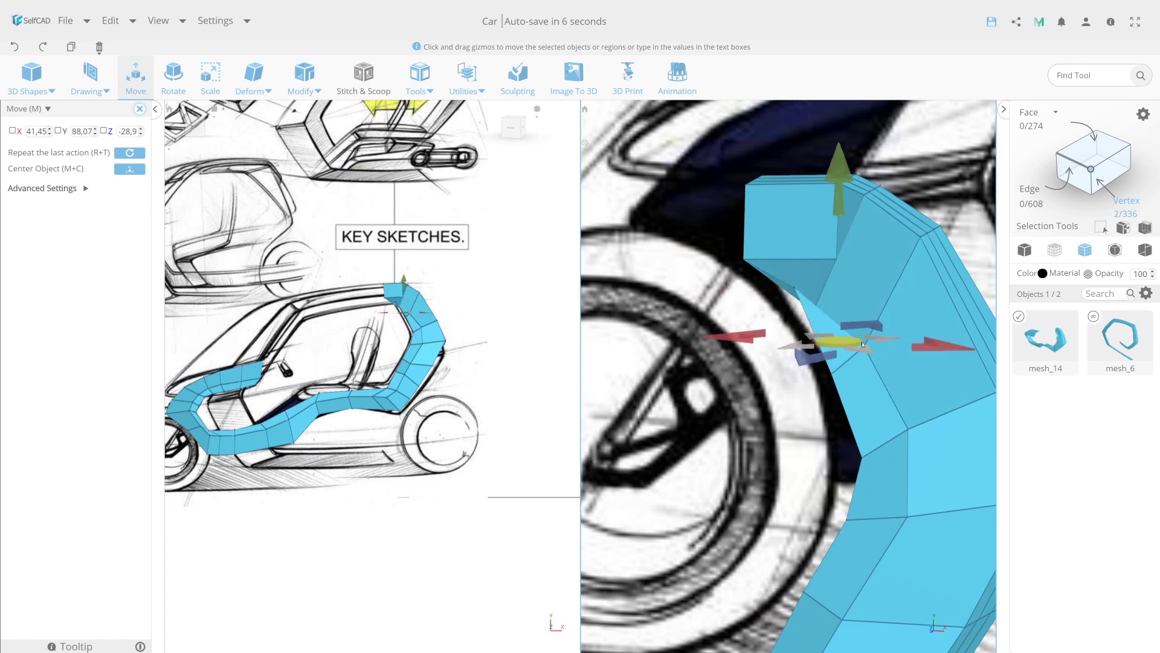
drag(876, 184, 868, 310)
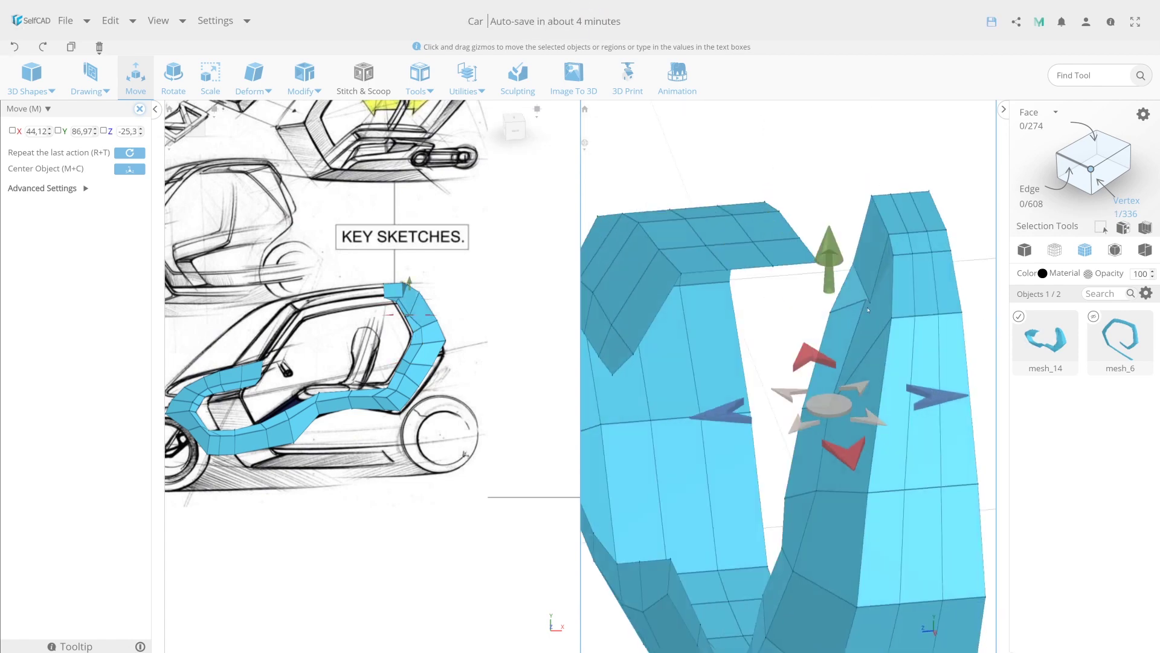
Pick further rear-pillar vertices, then an edge loop across the frame for scaling
drag(848, 234, 828, 296)
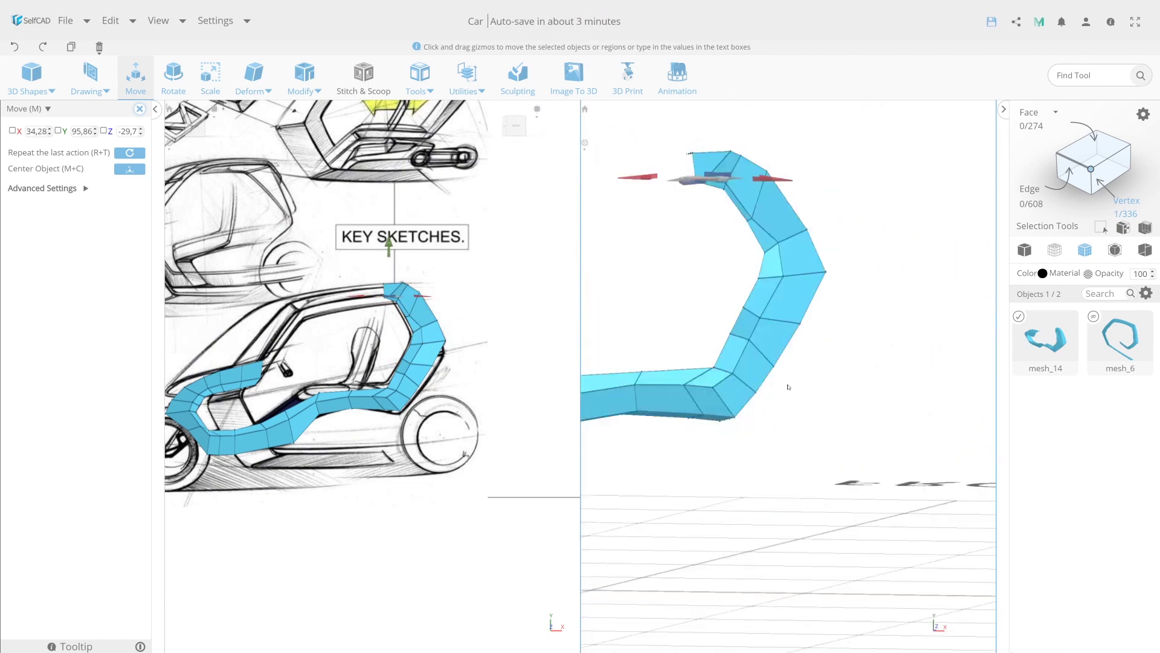
shift+click(828, 296)
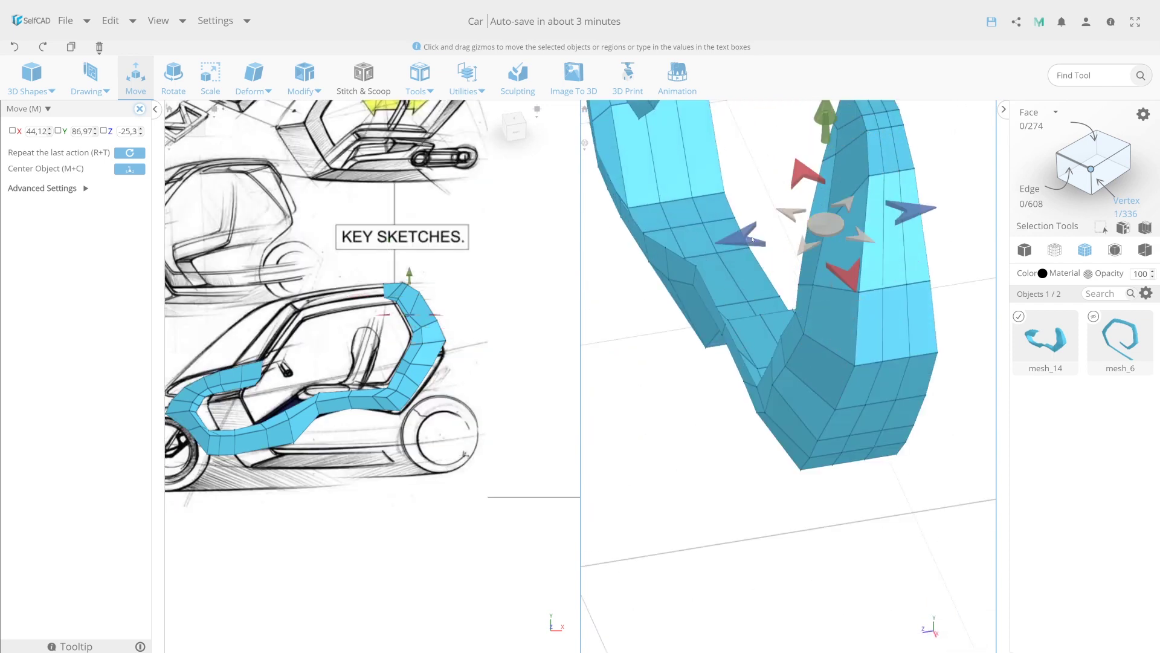
mouse_move(753, 240)
mouse_down()
mouse_move(819, 313)
mouse_move(899, 280)
mouse_up()
shift+click(785, 272)
click(794, 292)
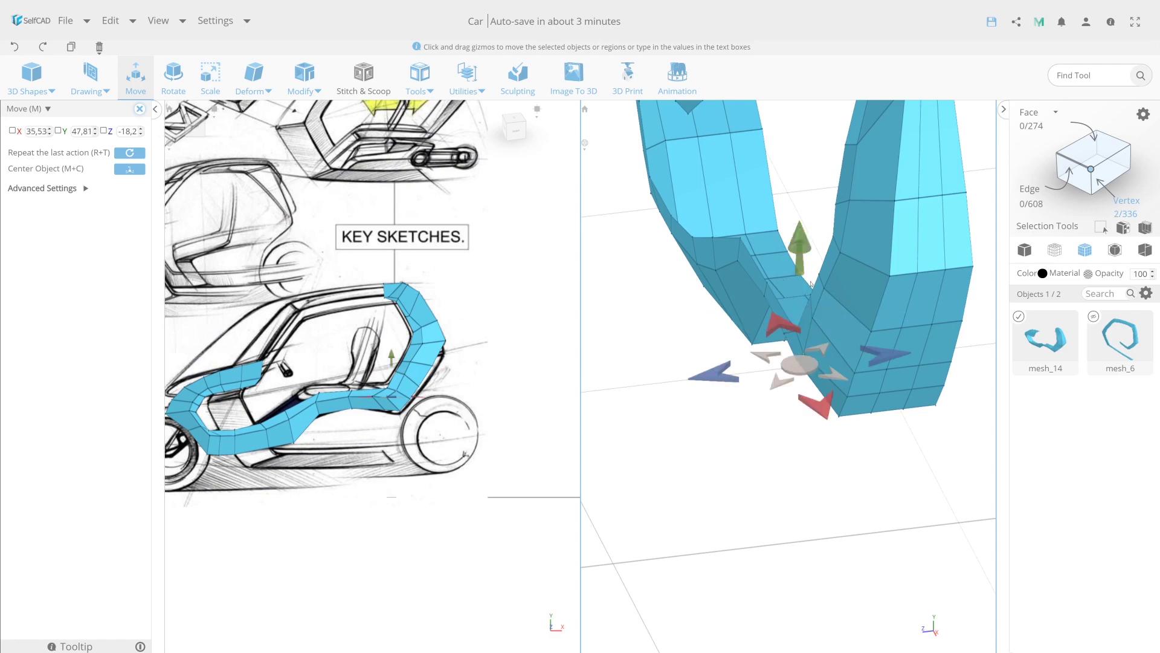
click(810, 283)
drag(811, 283, 688, 294)
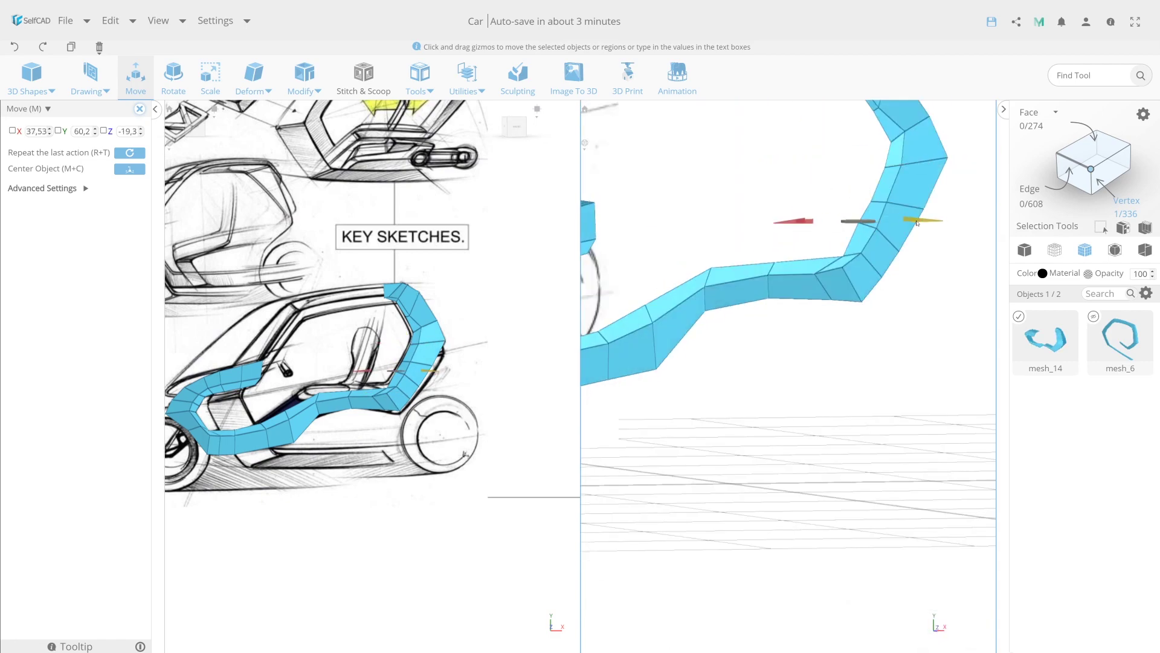
mouse_move(933, 171)
mouse_down()
mouse_move(785, 272)
mouse_move(716, 233)
mouse_move(947, 278)
mouse_up()
click(1030, 189)
key(s)
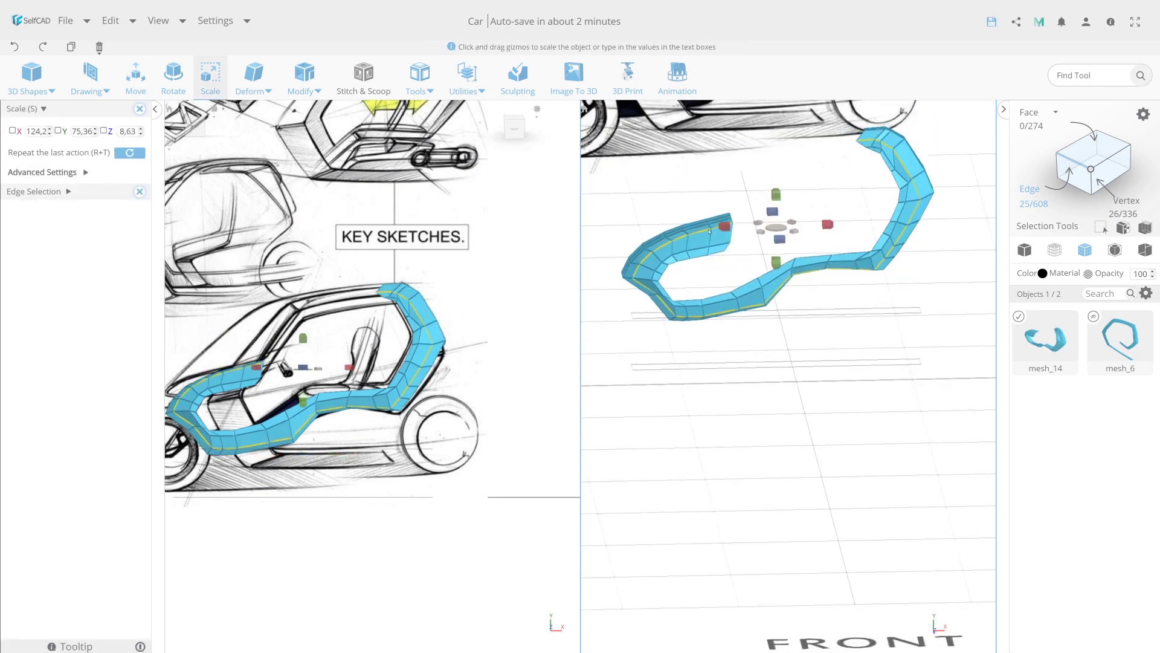
Resize and move the rear edge loop so the upright bends toward the roof
drag(710, 230, 759, 325)
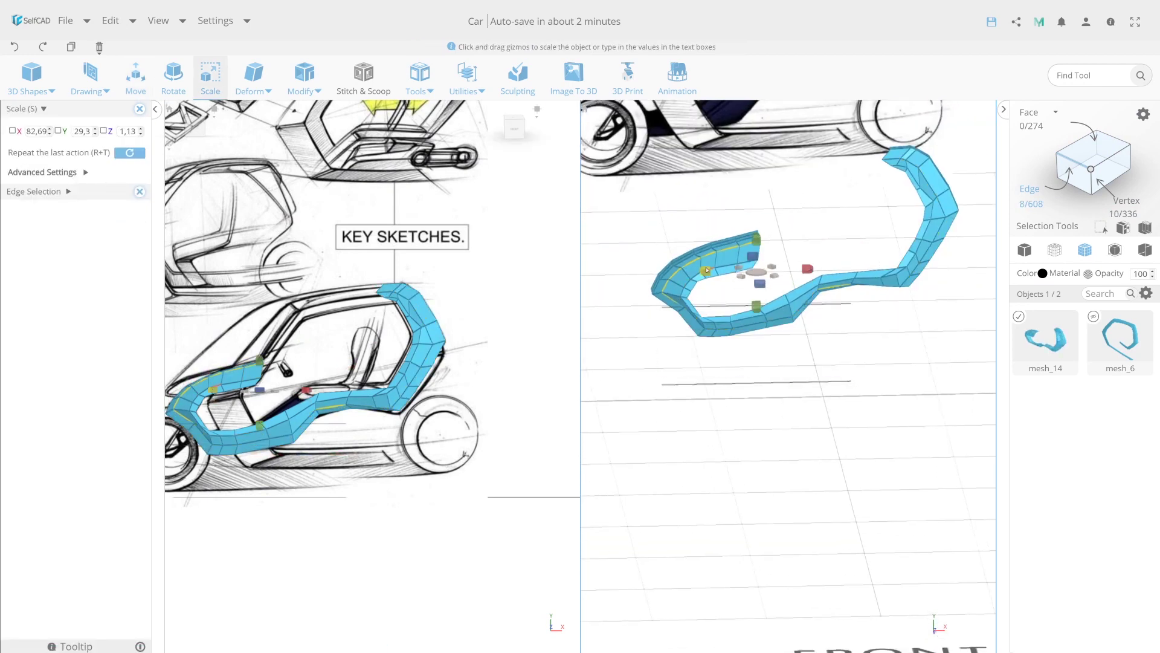
key(m)
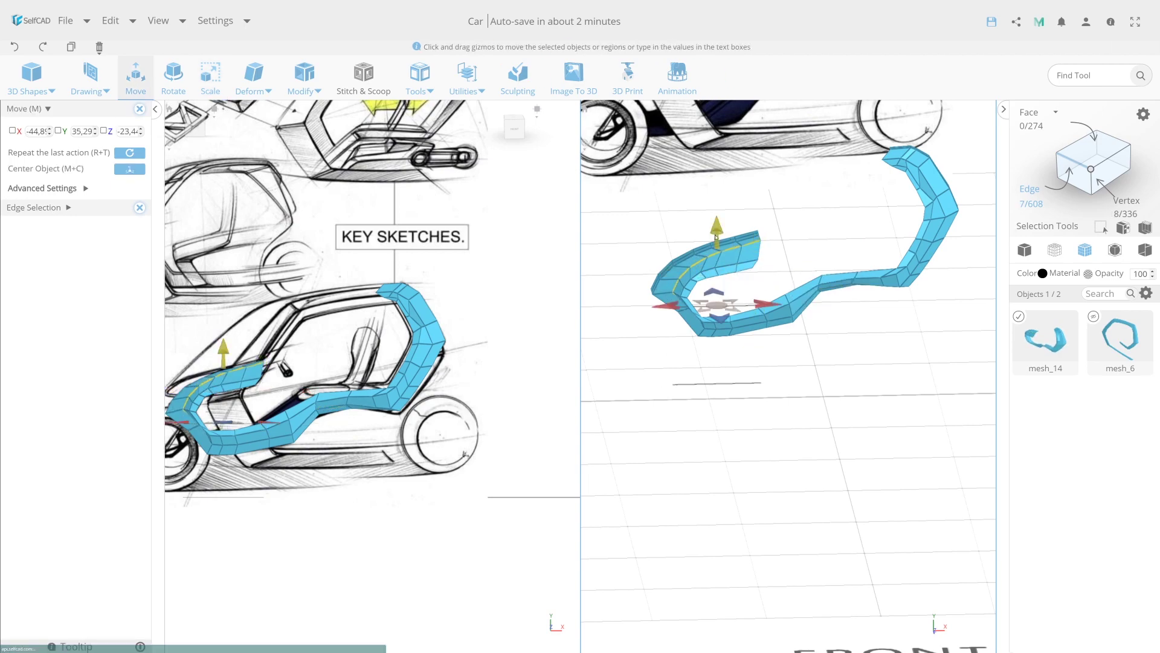
drag(673, 276, 897, 296)
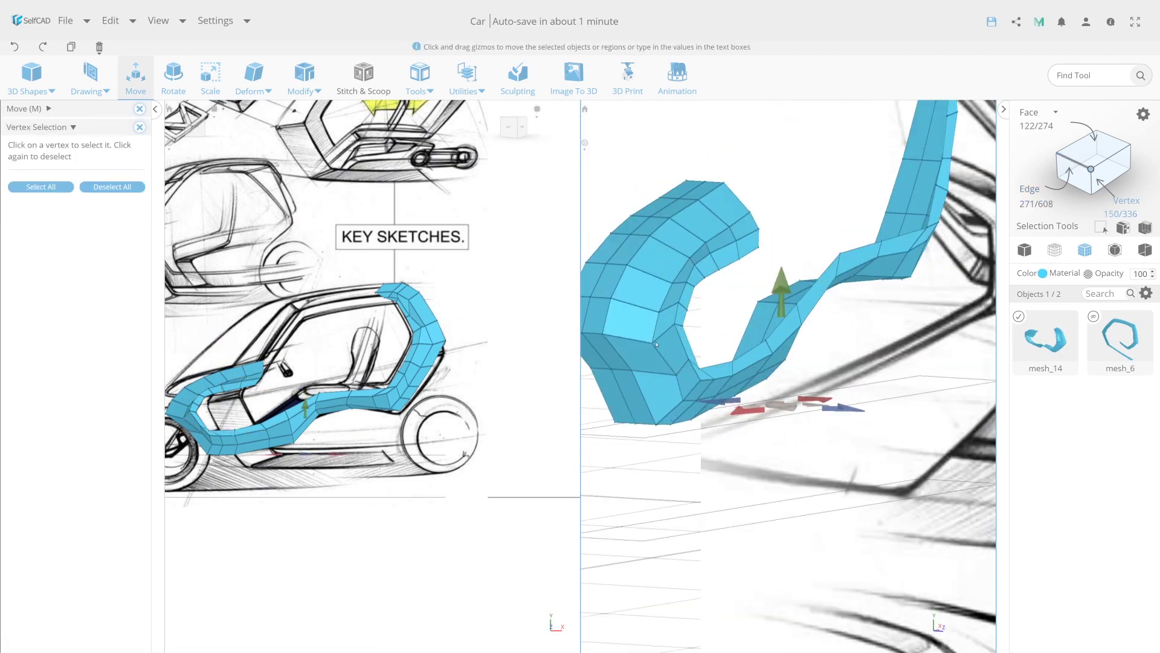
drag(675, 374, 647, 487)
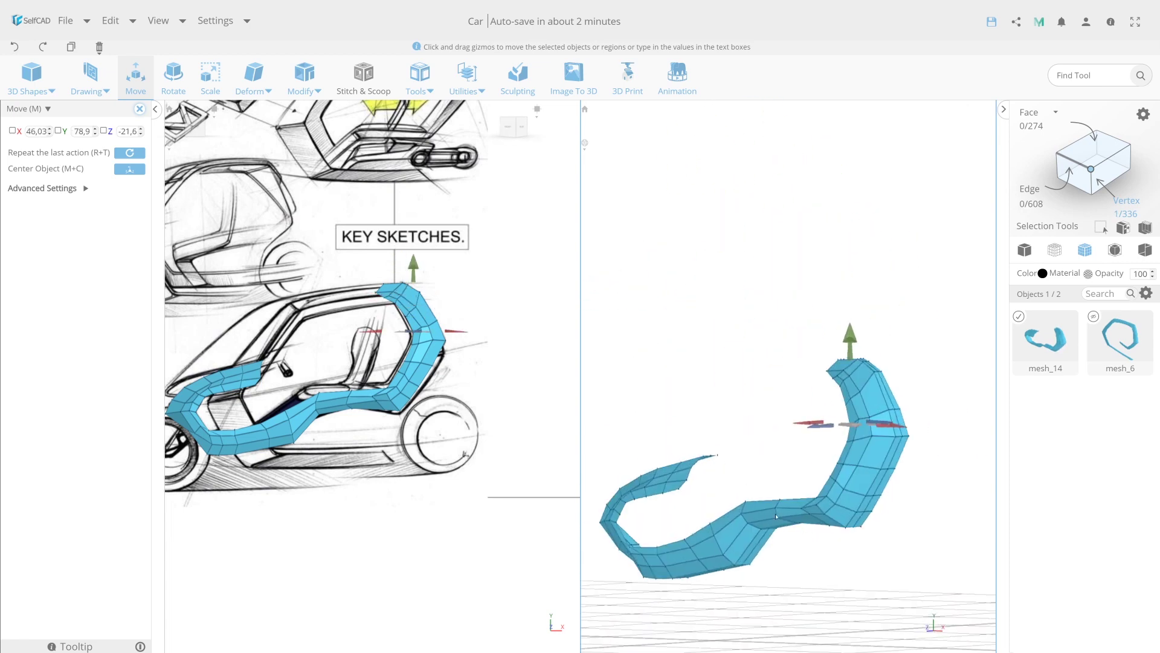
Shrink the frame's front edge loop to taper the front end
key(s)
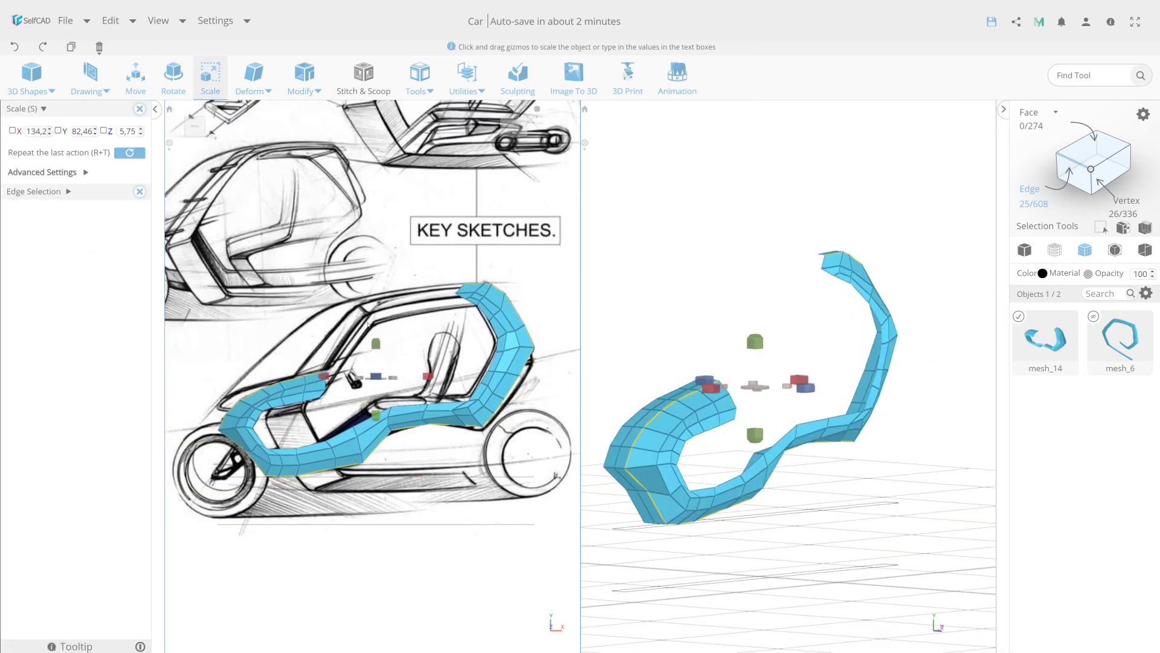
drag(423, 382, 563, 320)
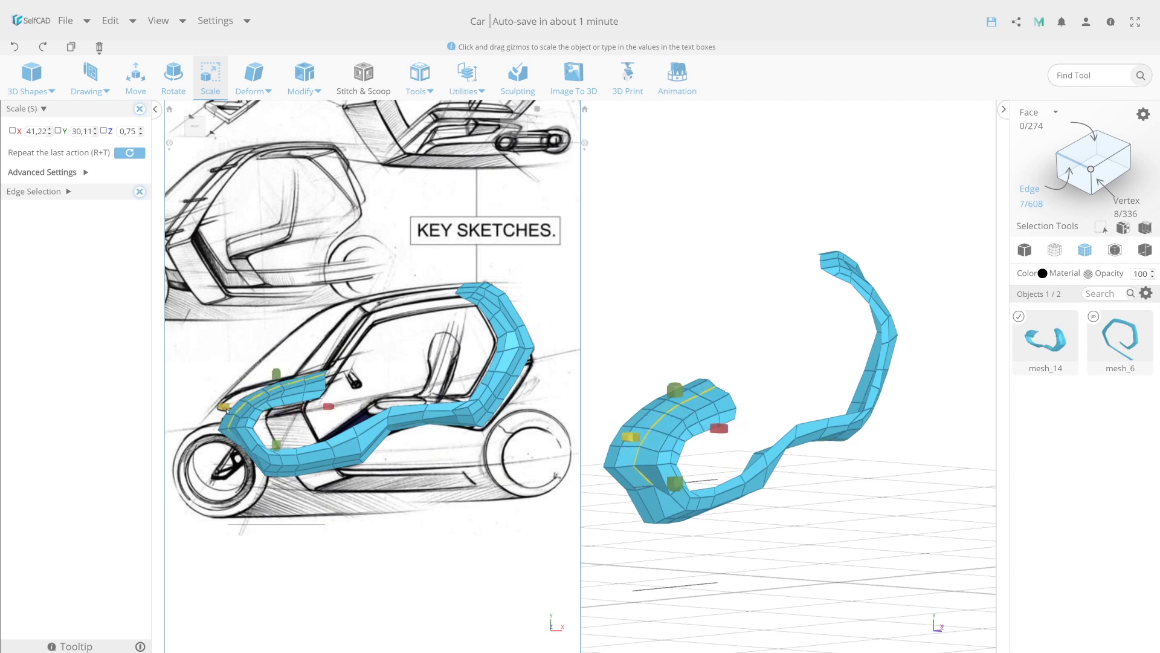
scroll(684, 465, up, 2)
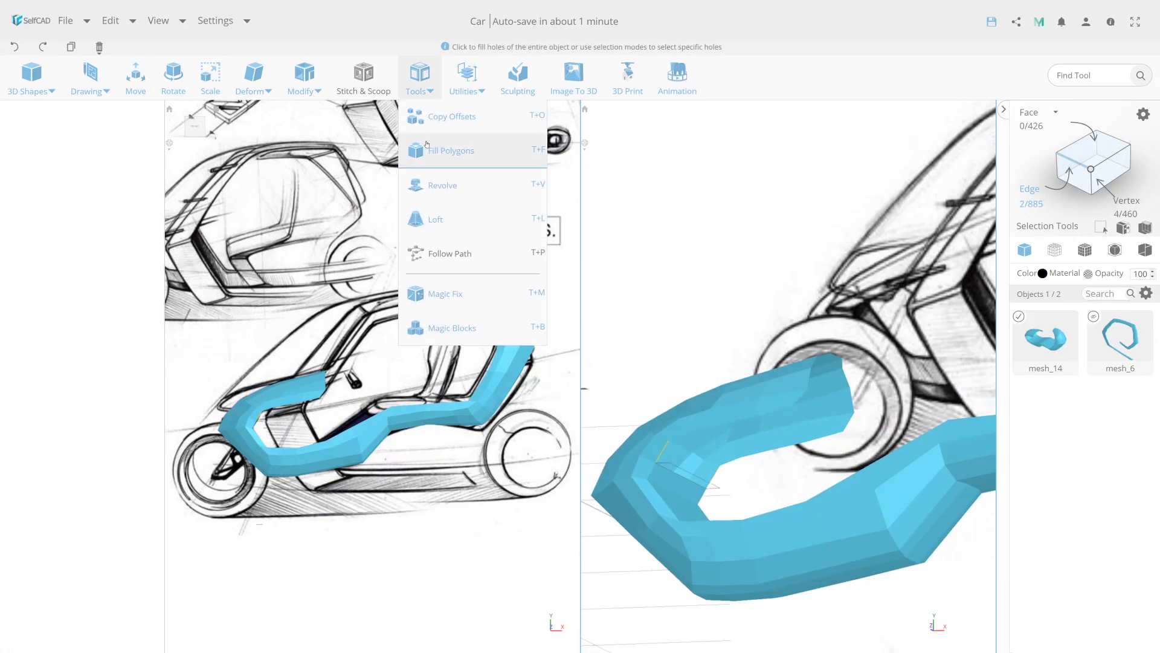
Fill the first open holes at the frame ends with Fill Polygons
click(426, 150)
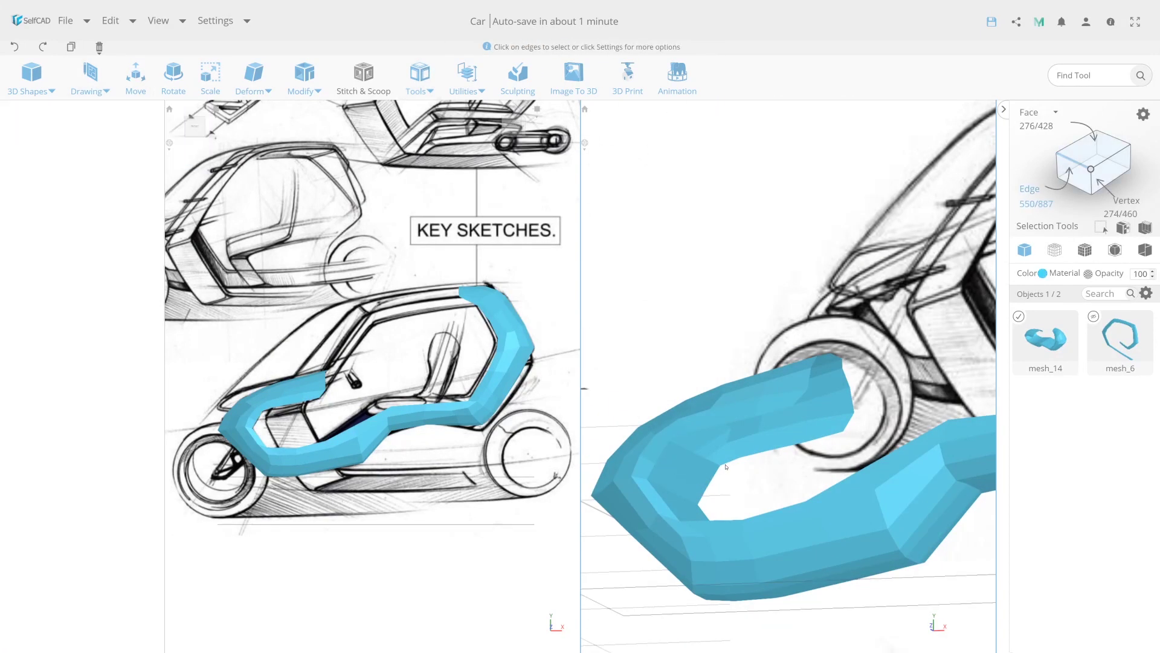
click(120, 109)
key(t)
key(f)
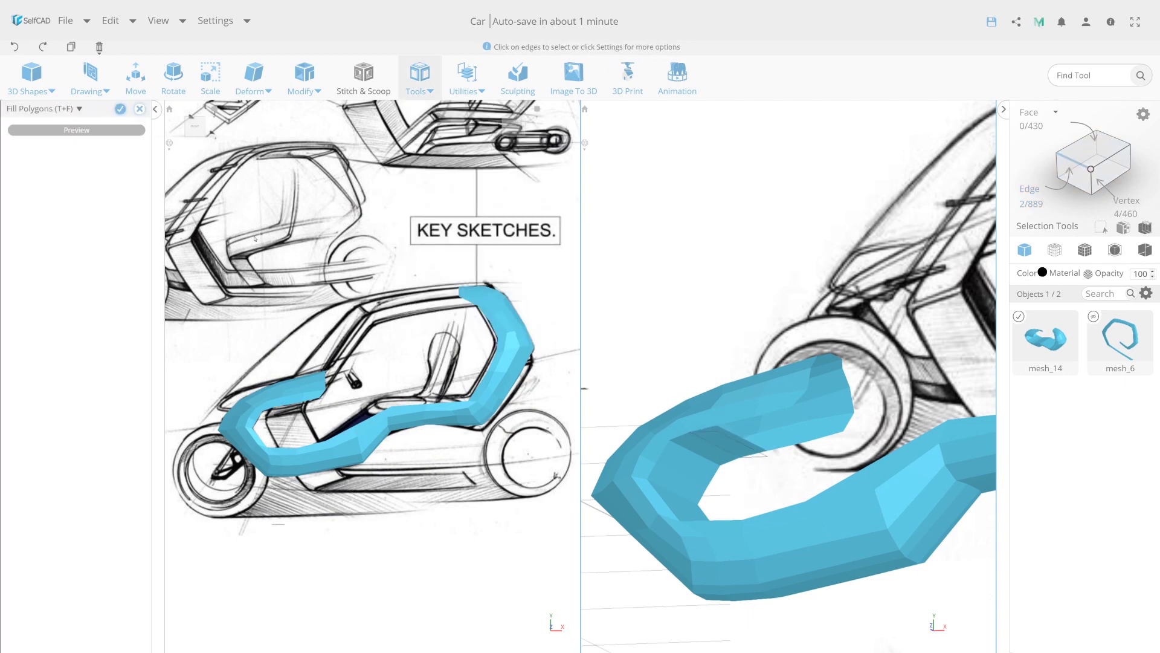
click(120, 108)
click(419, 79)
click(434, 151)
click(120, 109)
click(419, 78)
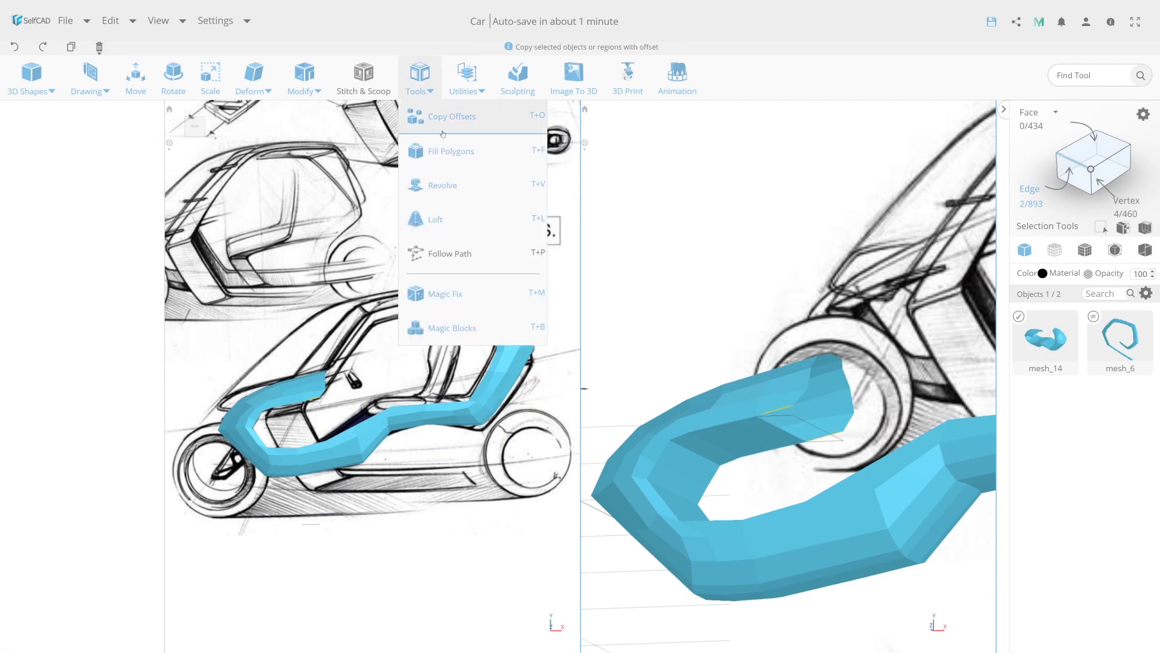
click(427, 150)
click(120, 109)
click(419, 79)
click(427, 150)
click(120, 109)
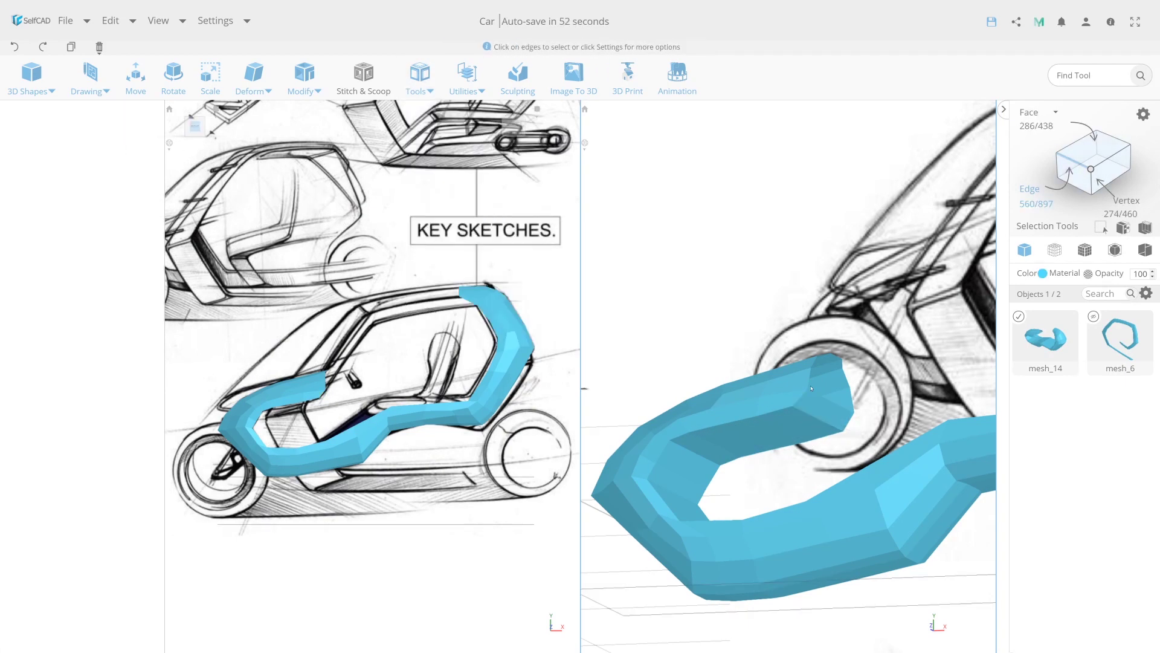
Cap the remaining open gaps until the frame is a closed solid at 452 faces
scroll(809, 403, up, 3)
click(419, 79)
click(426, 150)
click(120, 109)
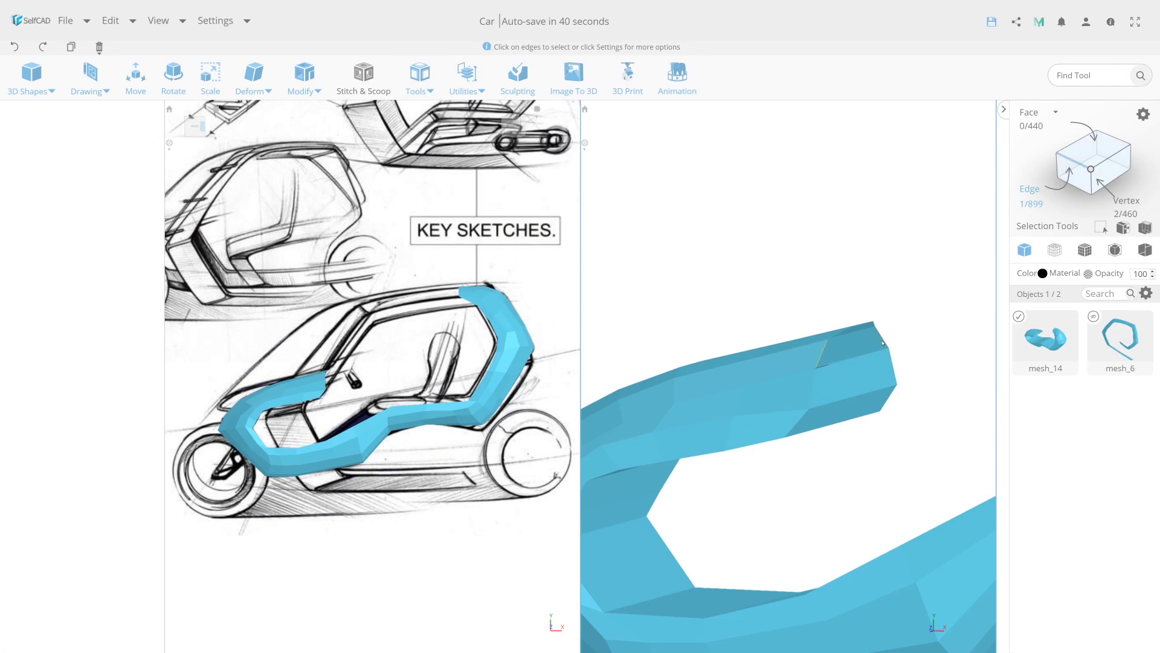
click(419, 78)
click(426, 150)
click(120, 109)
click(420, 79)
click(427, 150)
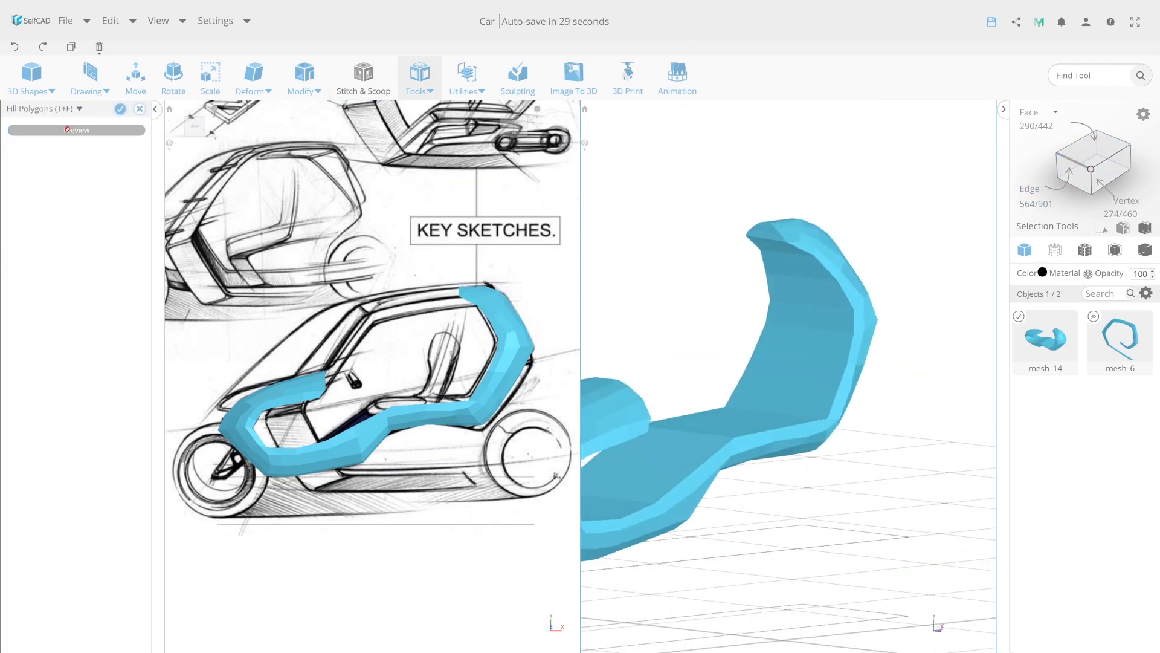
click(120, 108)
Select the mesh_6 frame ring and colour it yellow-green
key(m)
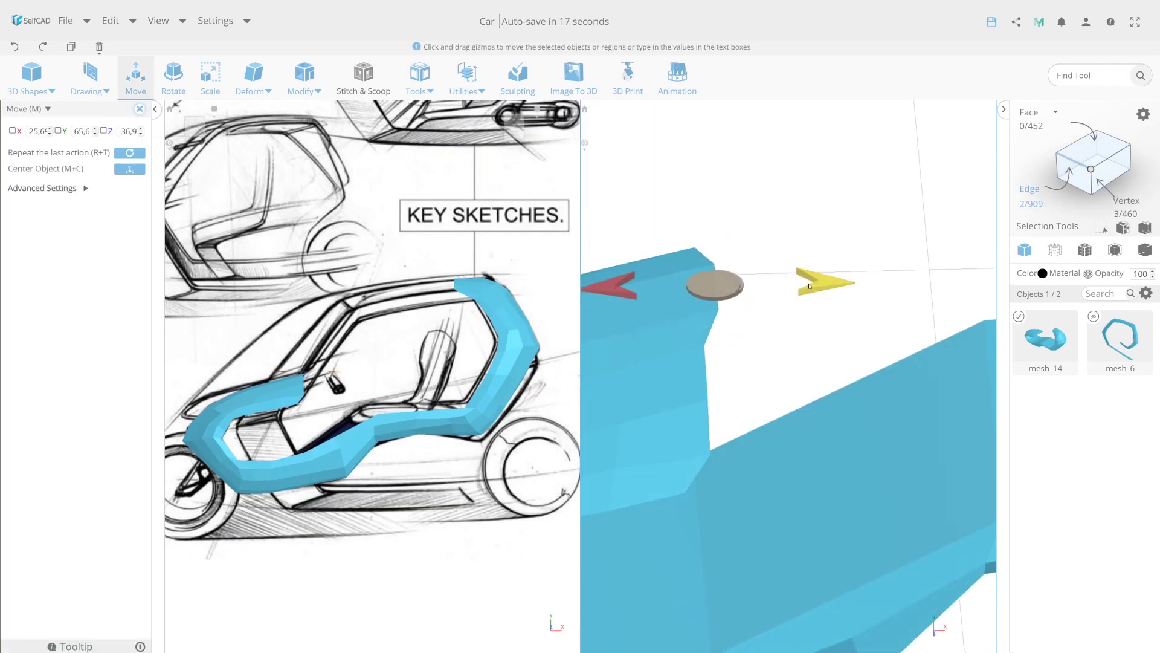
scroll(919, 329, down, 5)
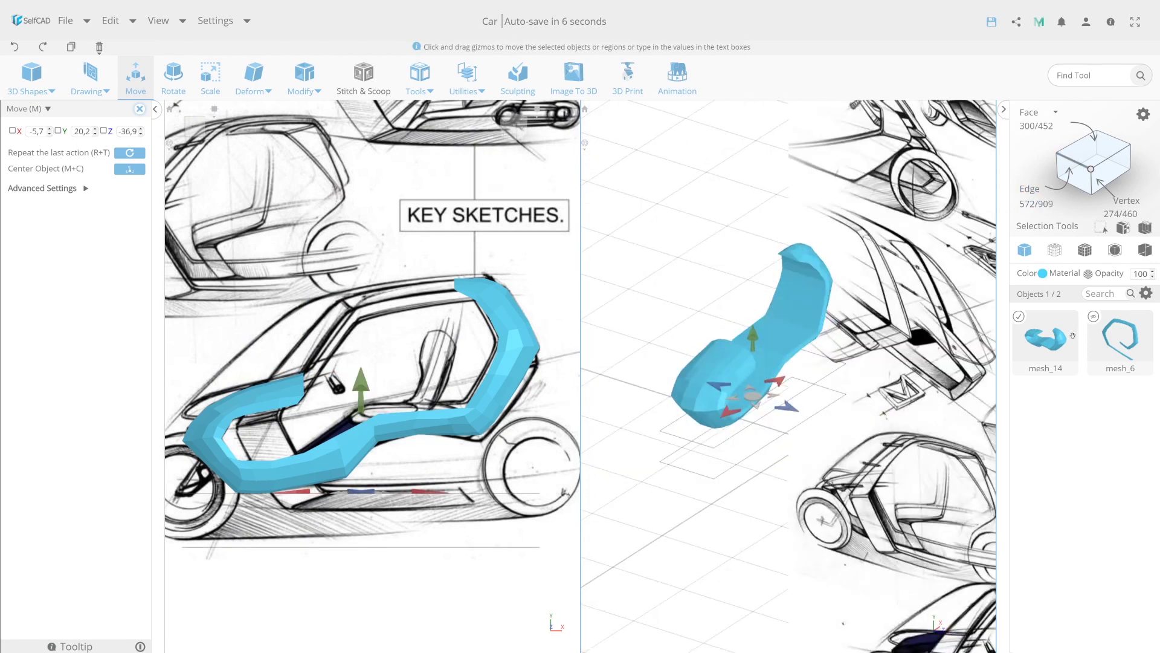
right_drag(967, 241, 716, 223)
key(r)
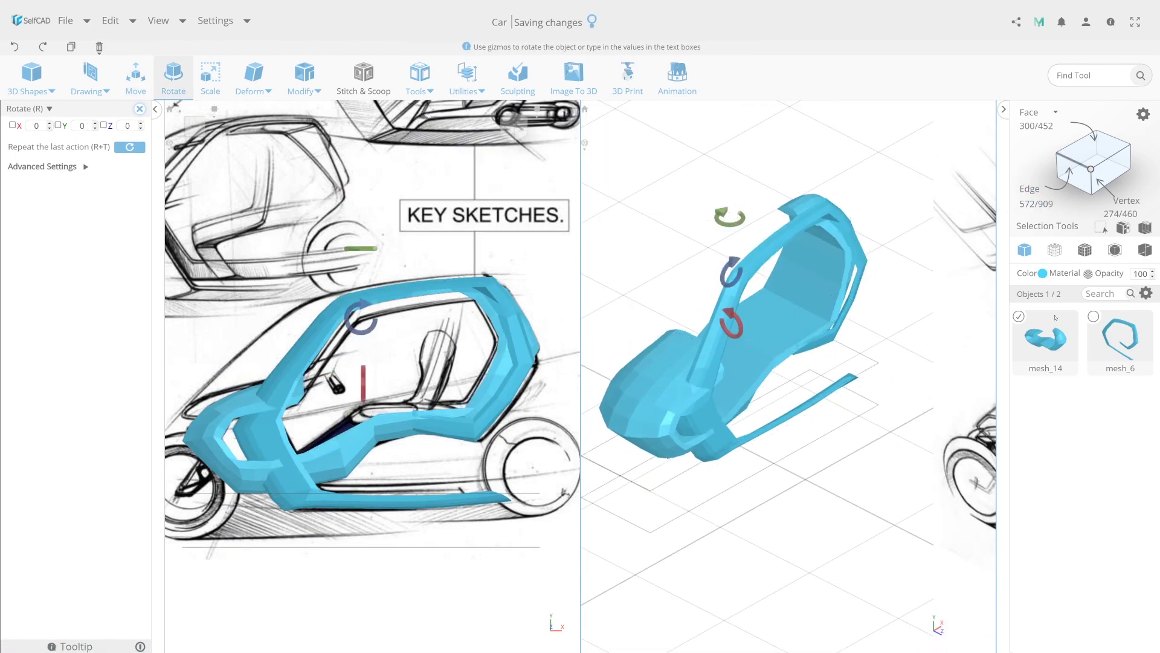
click(1120, 338)
click(1042, 273)
click(1064, 342)
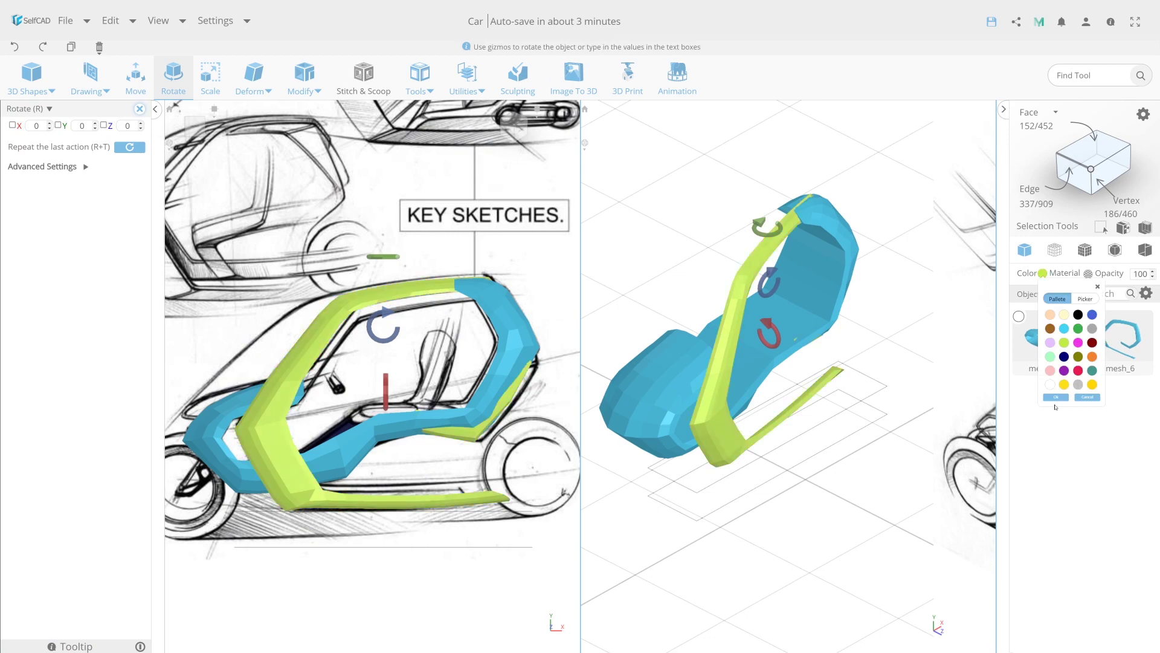
Rotate and move the ring into line with the sketched body, then hide mesh_14
drag(768, 226, 858, 260)
key(m)
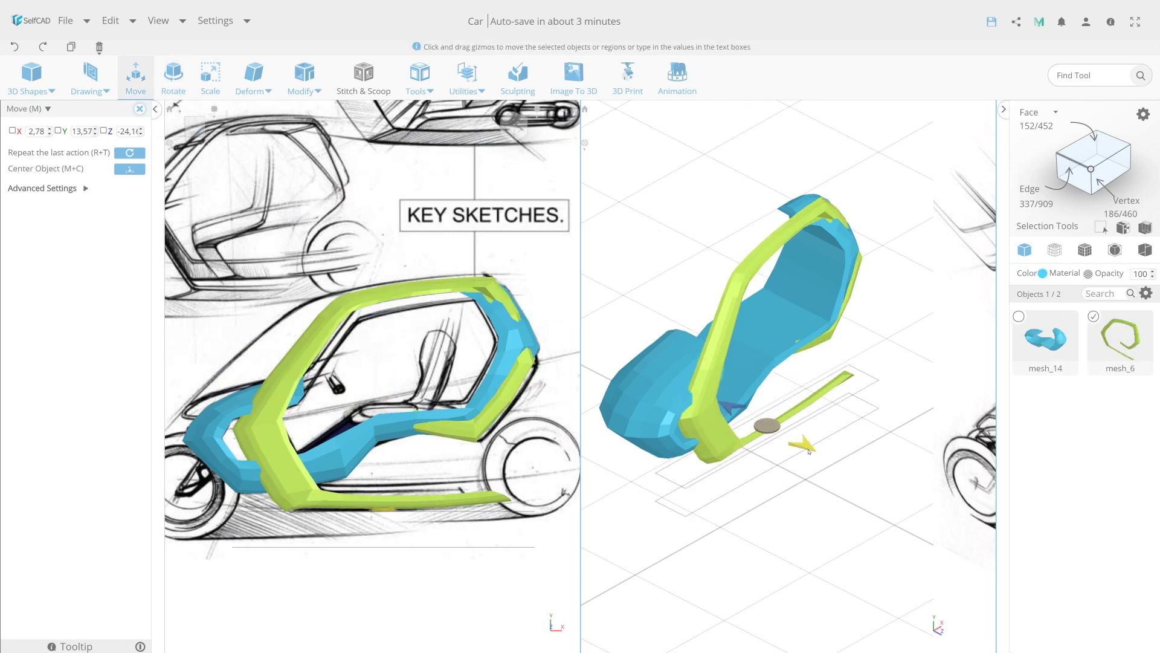
right_drag(786, 484, 719, 473)
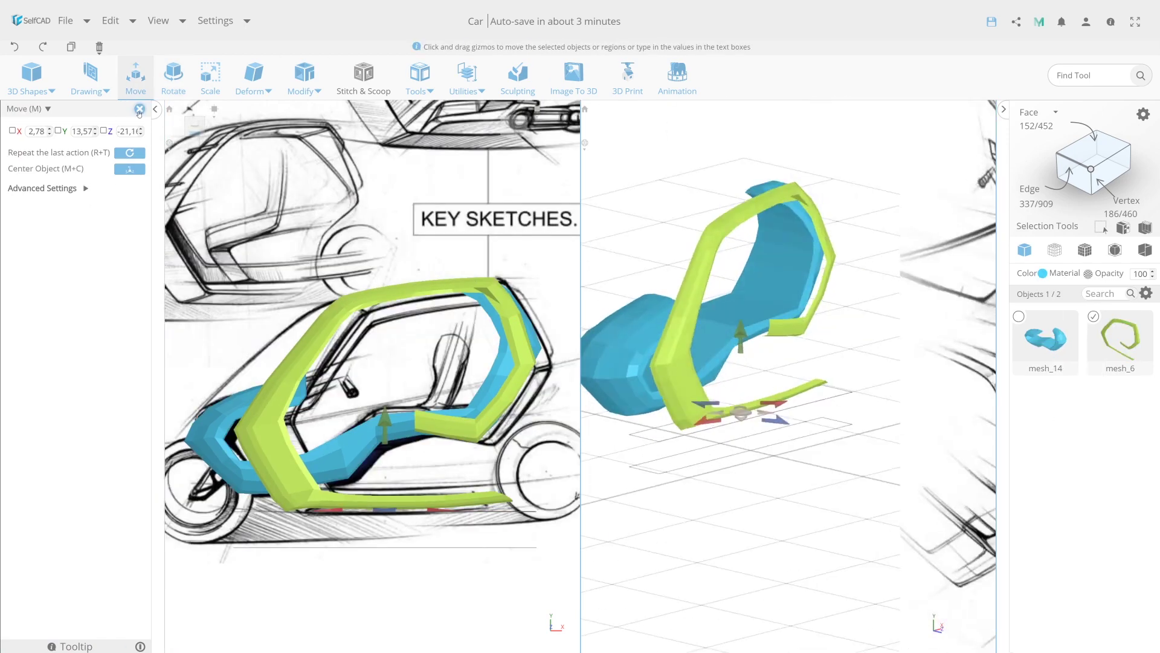
key(Escape)
click(1146, 293)
Hide mesh_6, add a narrowed cube, and start a Bend with dynamic origin on
click(1100, 332)
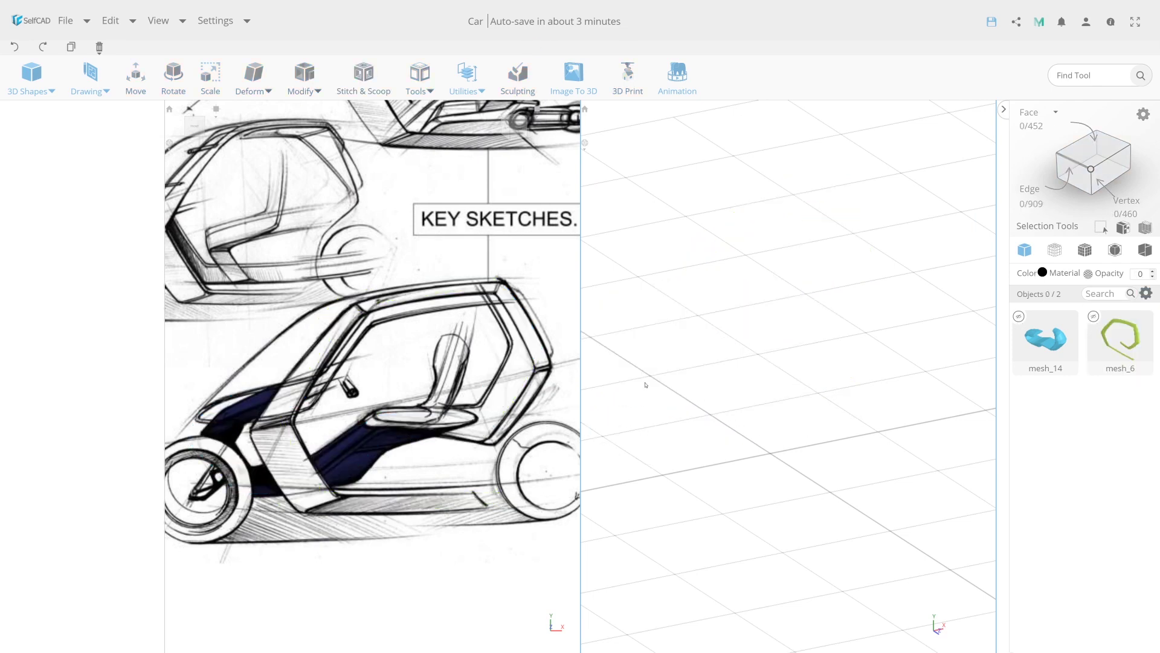
click(32, 72)
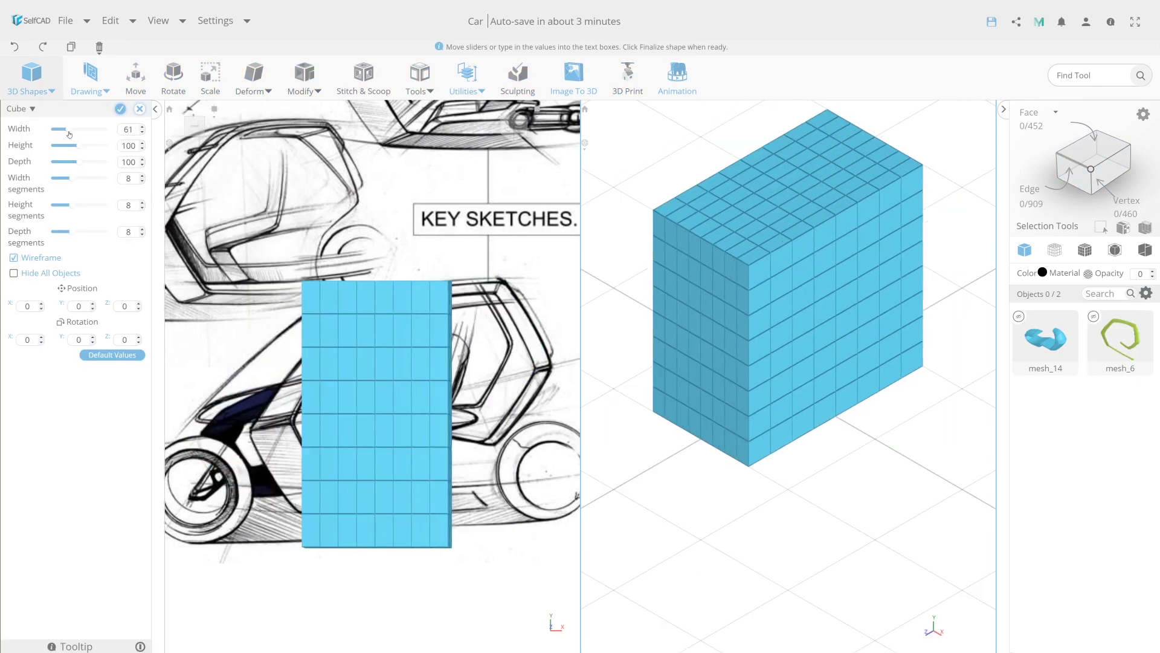
drag(71, 161, 61, 164)
click(121, 109)
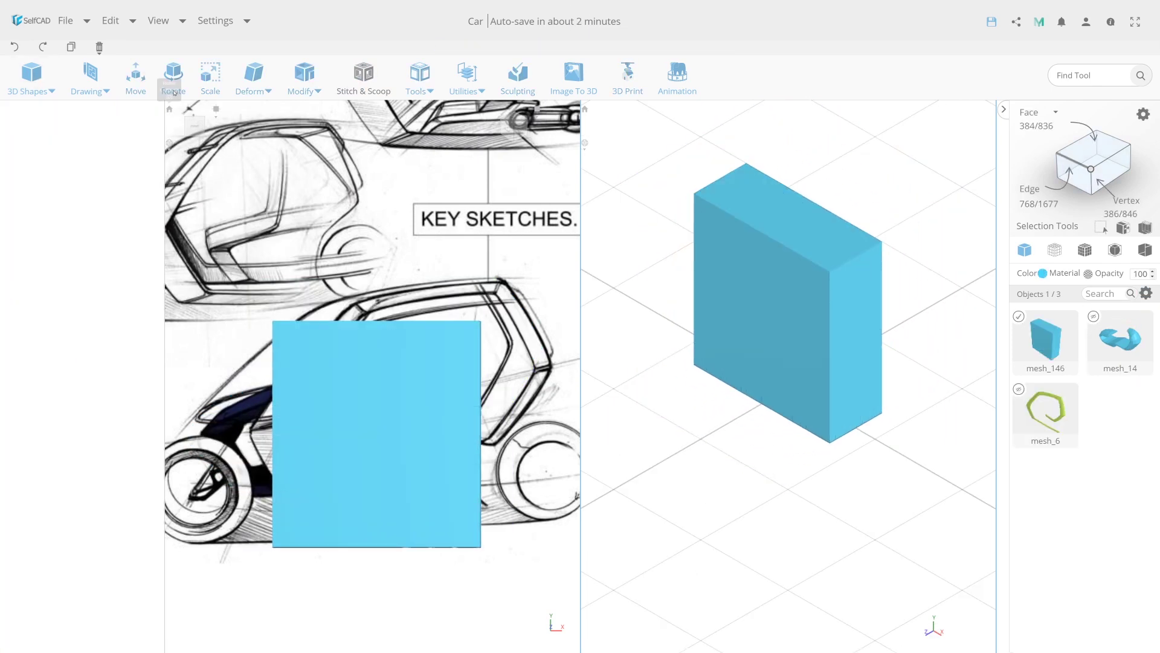
click(254, 76)
click(260, 114)
click(134, 197)
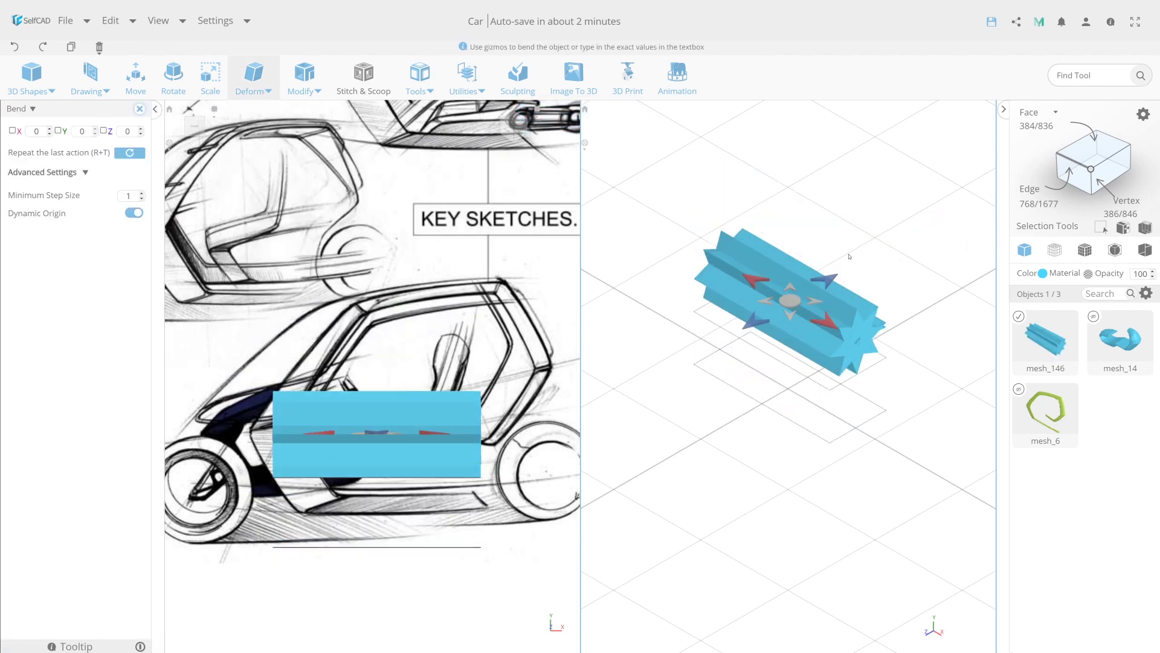
Bend the cube into a panel, rotate it about the vertical axis, and bend it into an arc
click(254, 76)
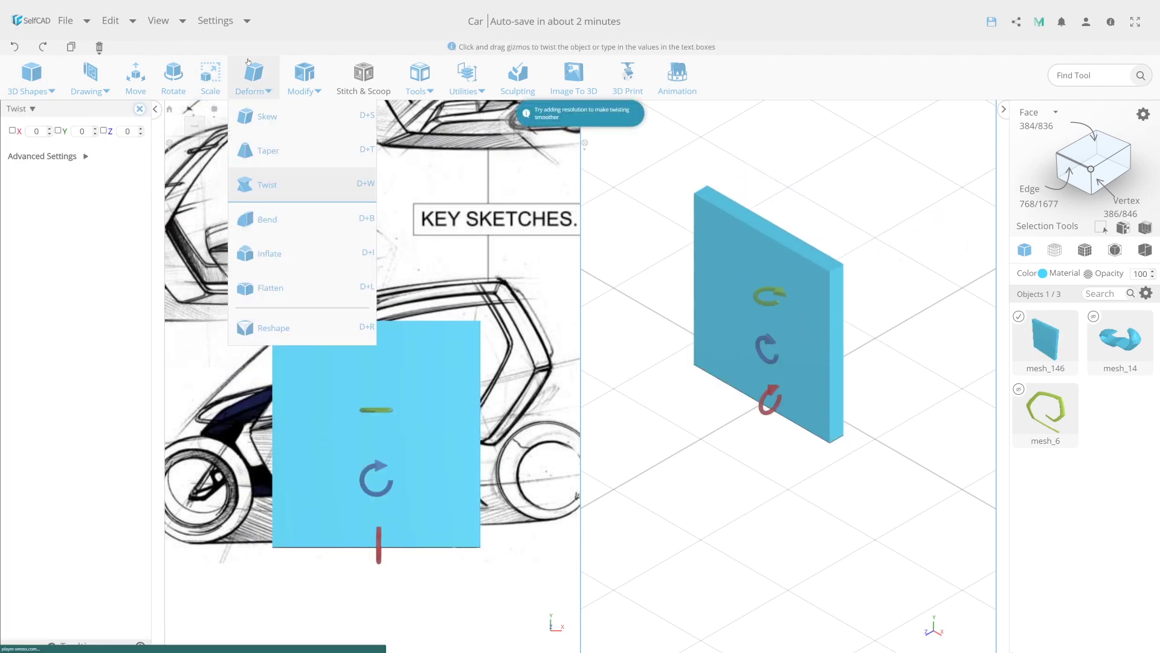
click(260, 114)
mouse_move(822, 282)
mouse_down()
mouse_move(885, 270)
mouse_move(783, 127)
mouse_up()
key(r)
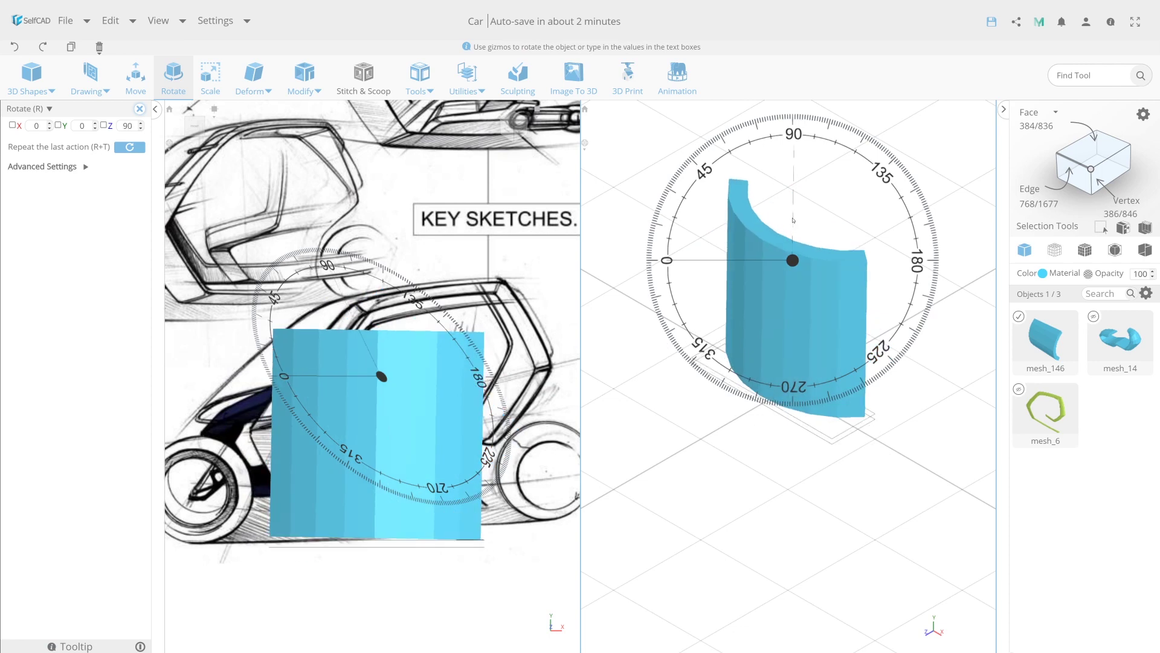
drag(368, 298, 423, 299)
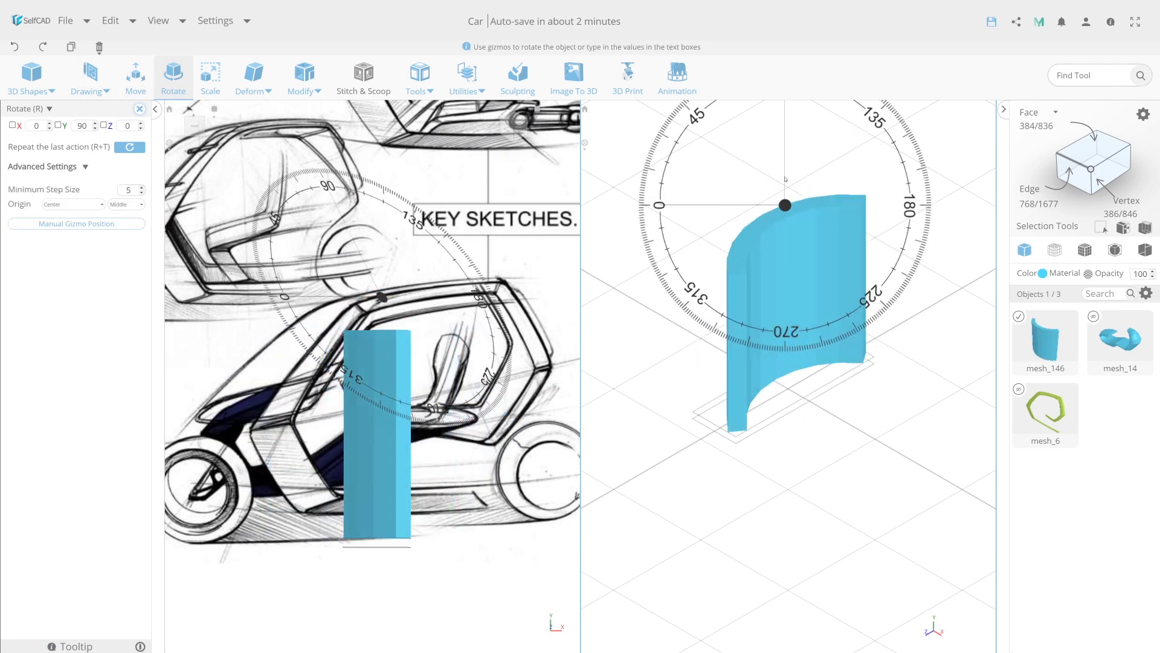
click(254, 75)
click(260, 114)
drag(818, 403, 681, 282)
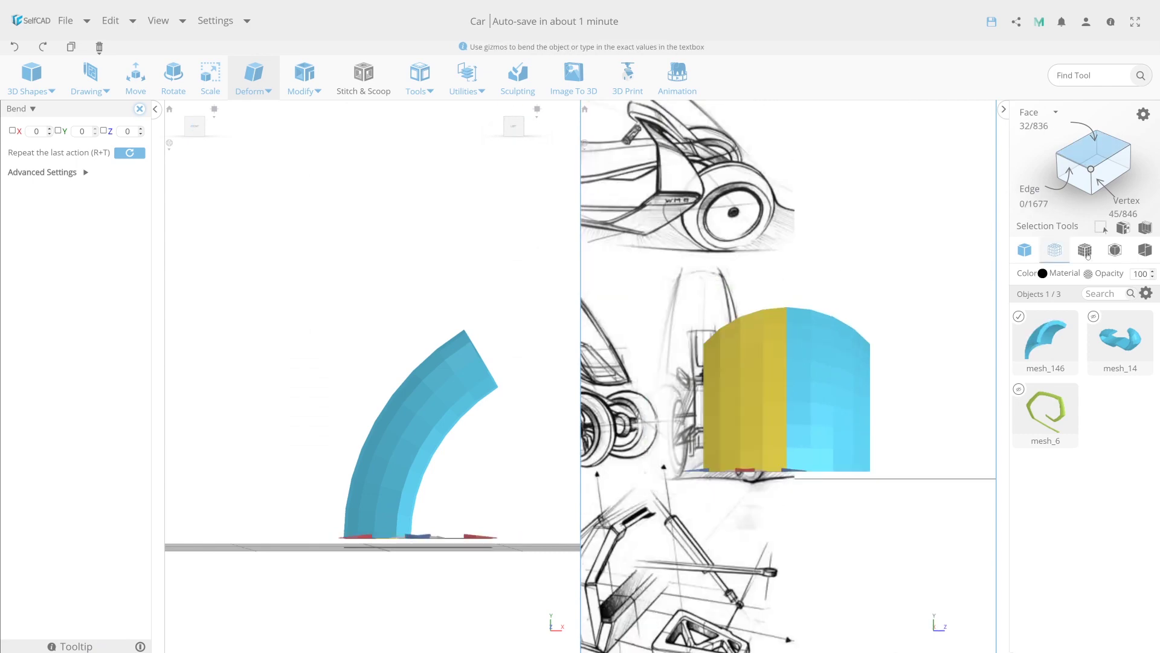
Delete half of the arc, move the rest up-left, and stretch it wider over the sketch
click(1054, 250)
key(Delete)
key(Return)
click(1024, 250)
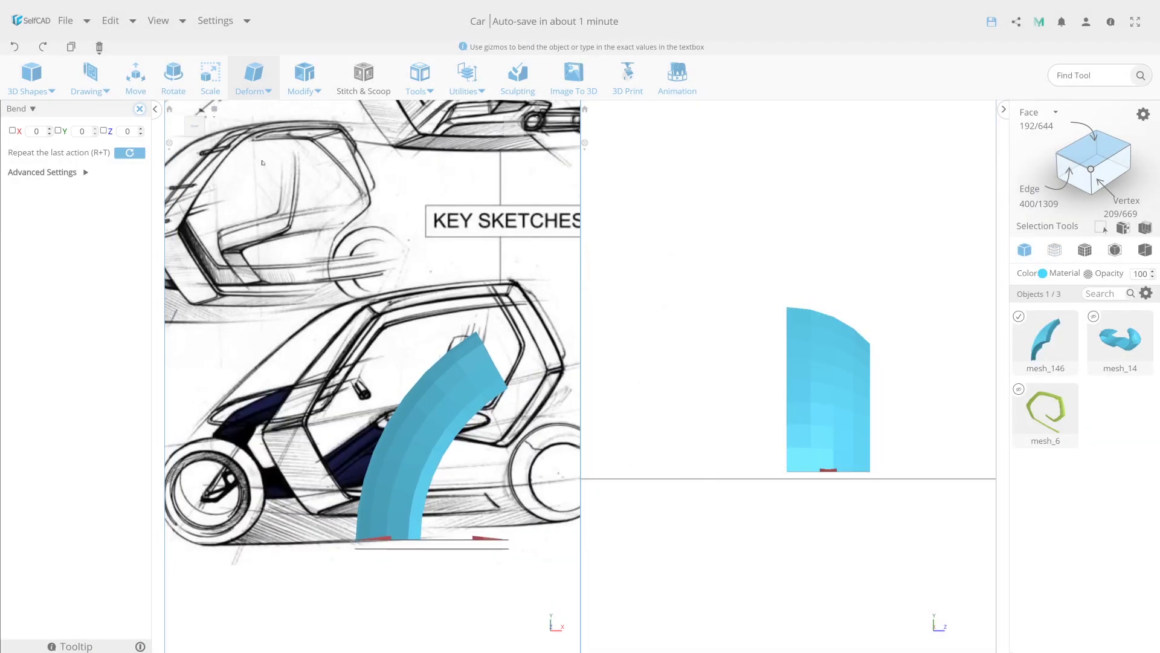
key(m)
drag(421, 476, 287, 374)
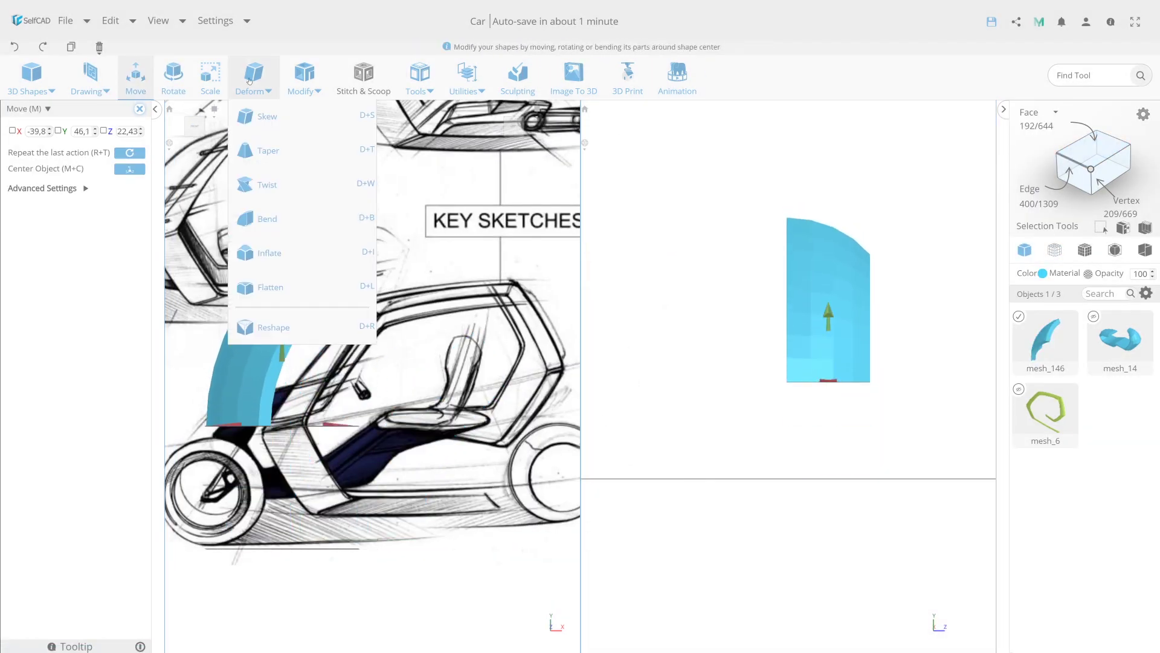
click(211, 77)
drag(357, 347, 469, 350)
Select several vertical face strips on the arc to cut away for a thin shell
right_drag(828, 302, 753, 193)
double_click(783, 233)
shift+double_click(750, 187)
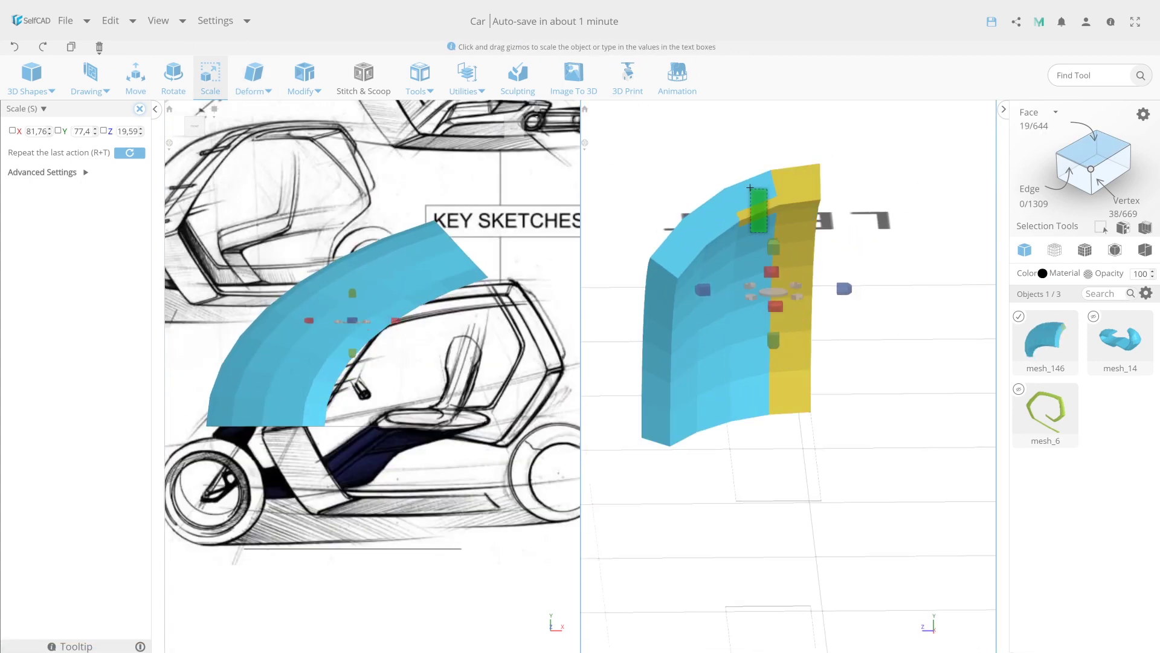
shift+double_click(656, 265)
right_drag(657, 265, 646, 417)
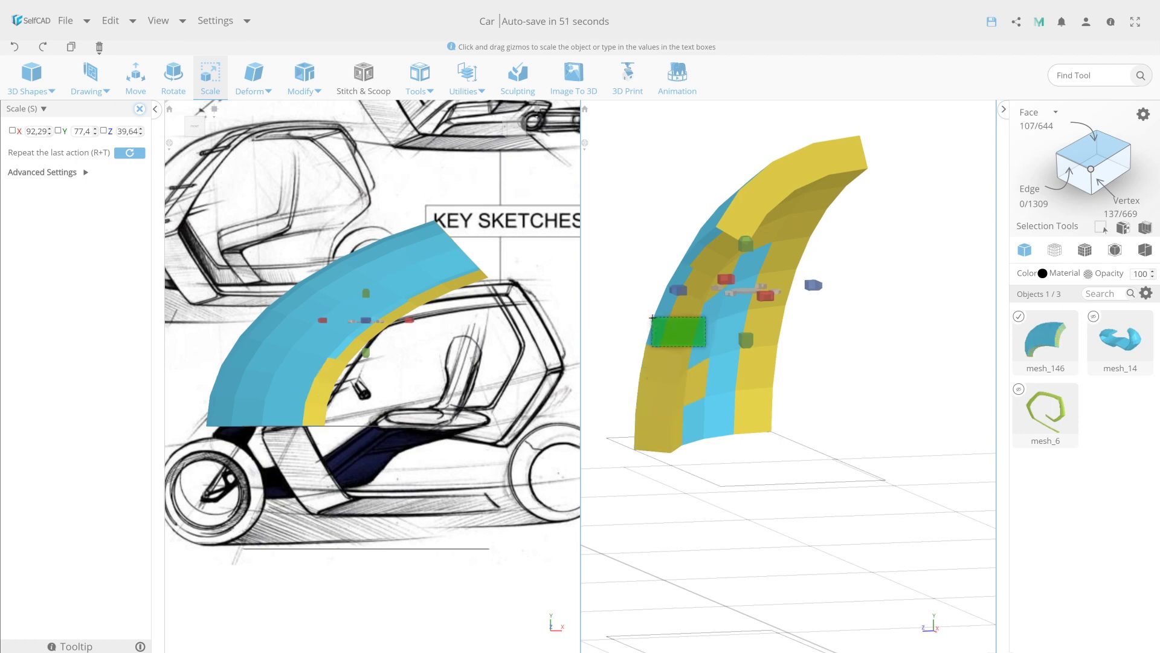
shift+double_click(749, 342)
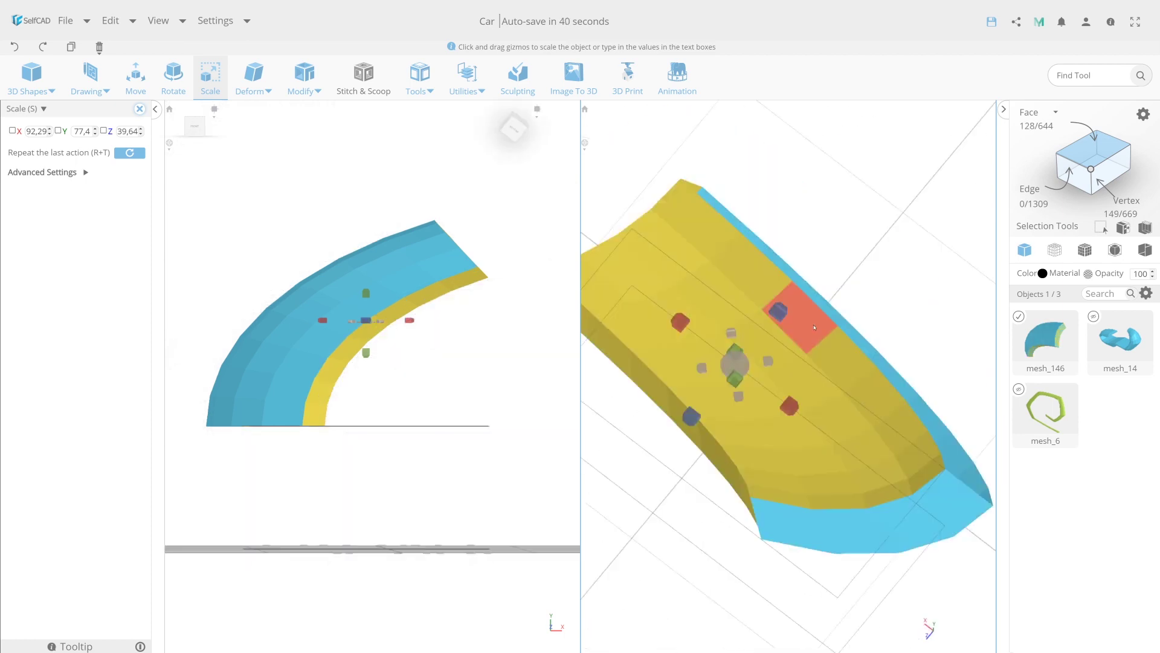
right_drag(749, 342, 932, 483)
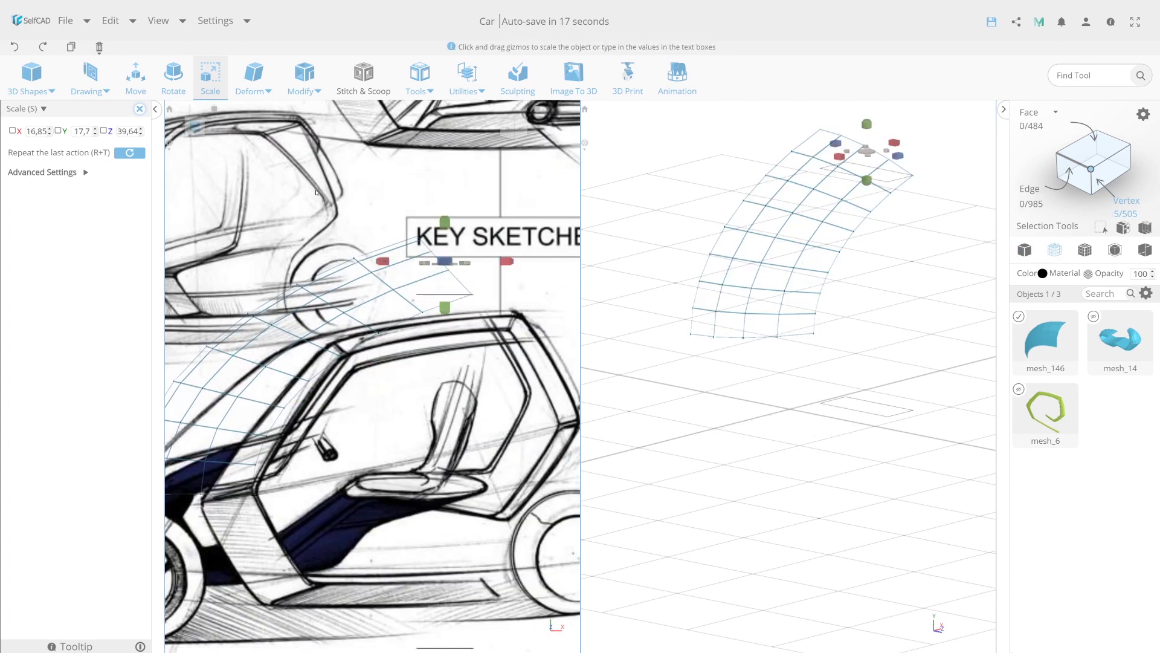
Lower the selected canopy vertices to fit the sketched windshield line
key(r)
key(m)
drag(488, 282, 501, 363)
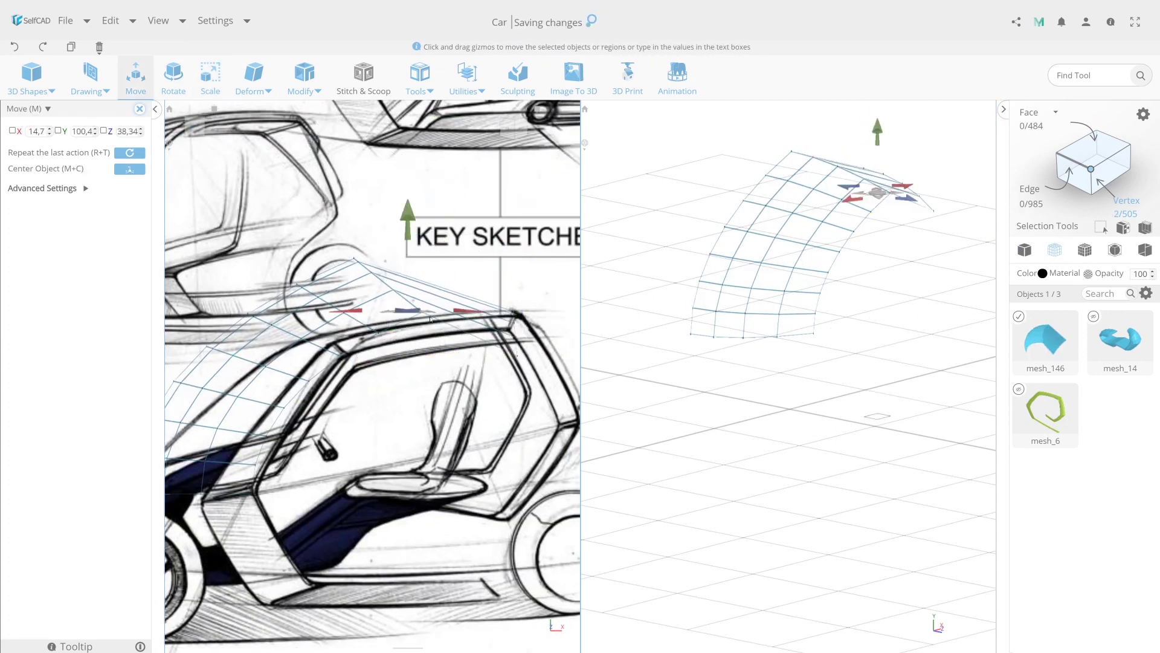
key(r)
key(m)
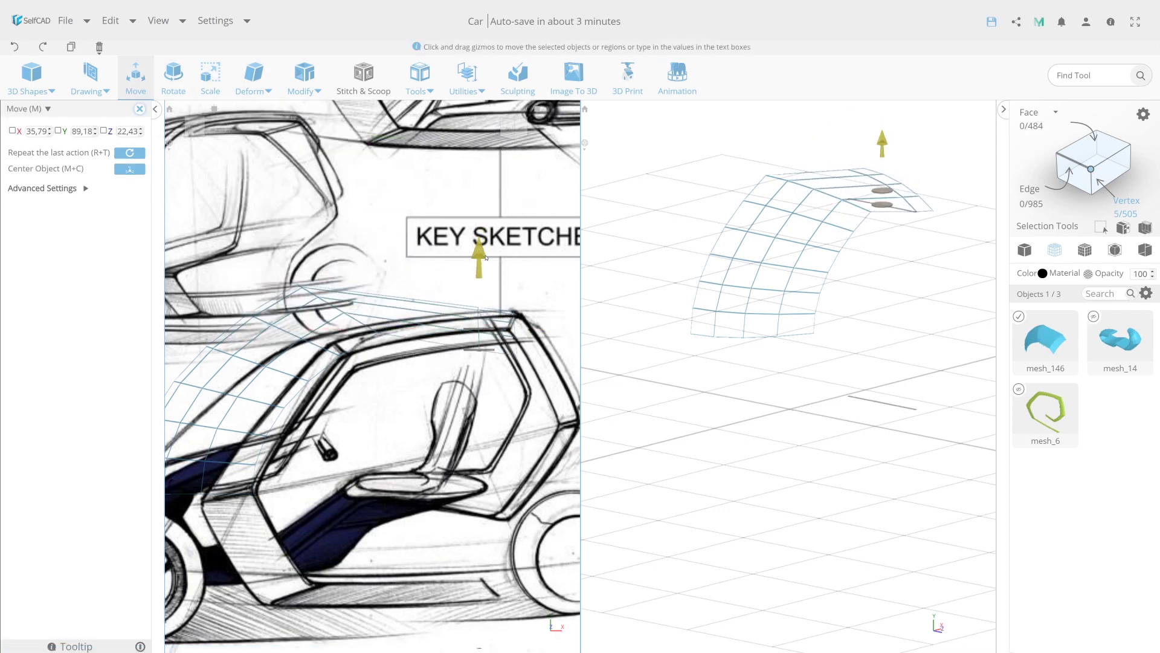
scroll(486, 257, up, 5)
key(r)
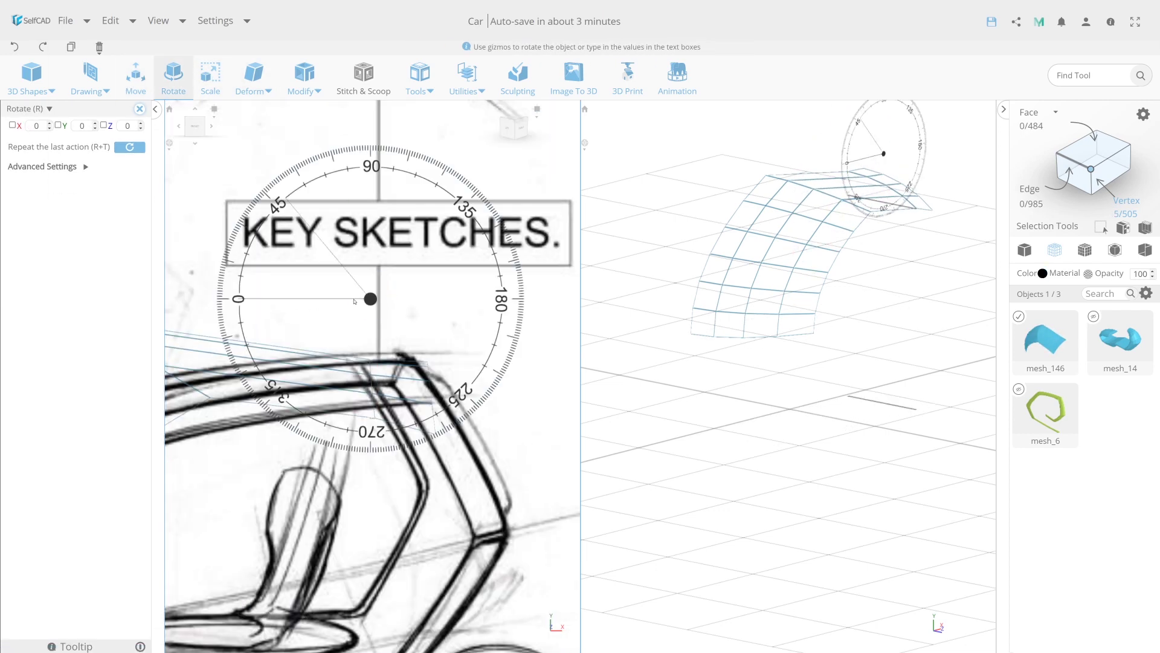
key(m)
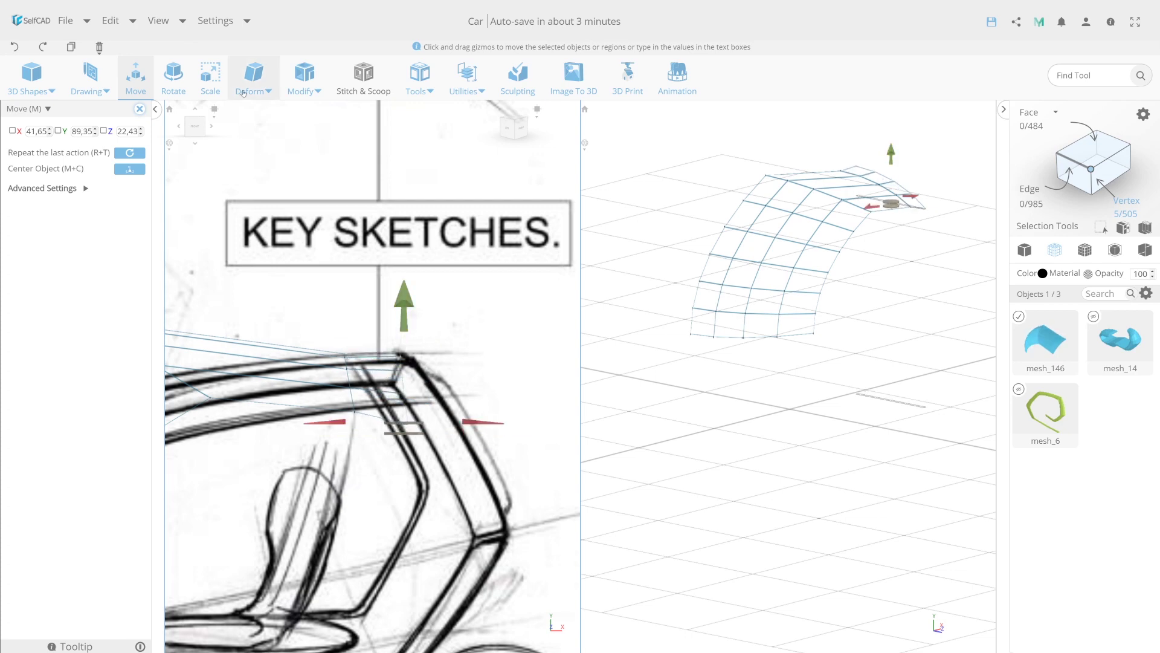
key(r)
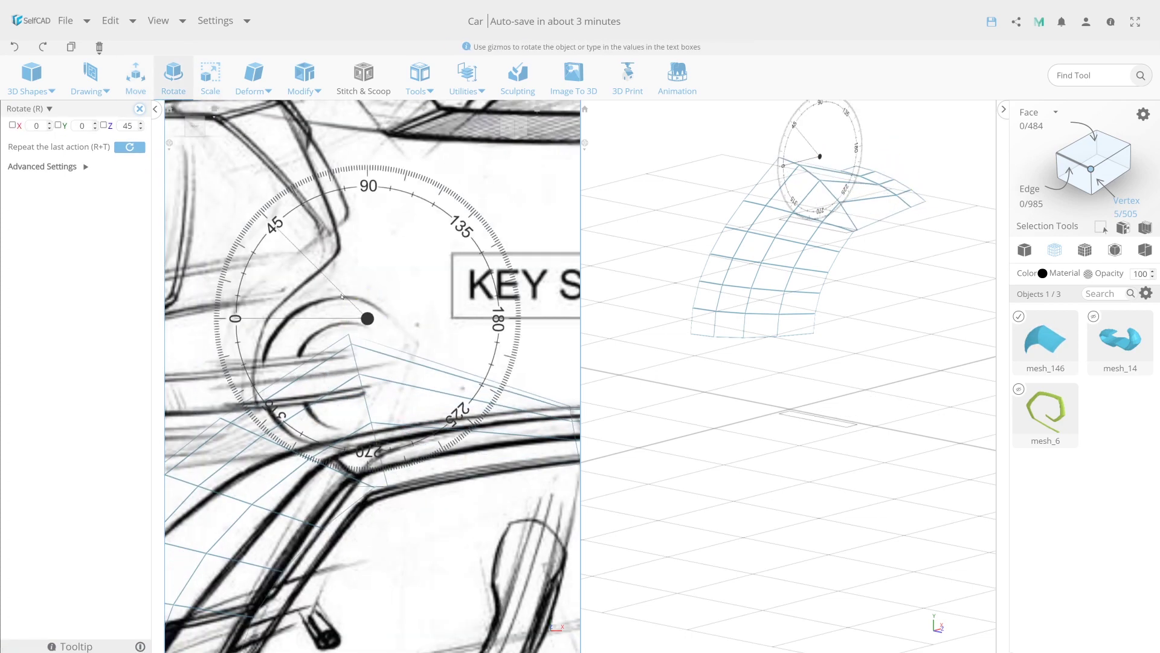
key(m)
Stretch the vertex group slightly taller and select more vertices along the roof edge
key(s)
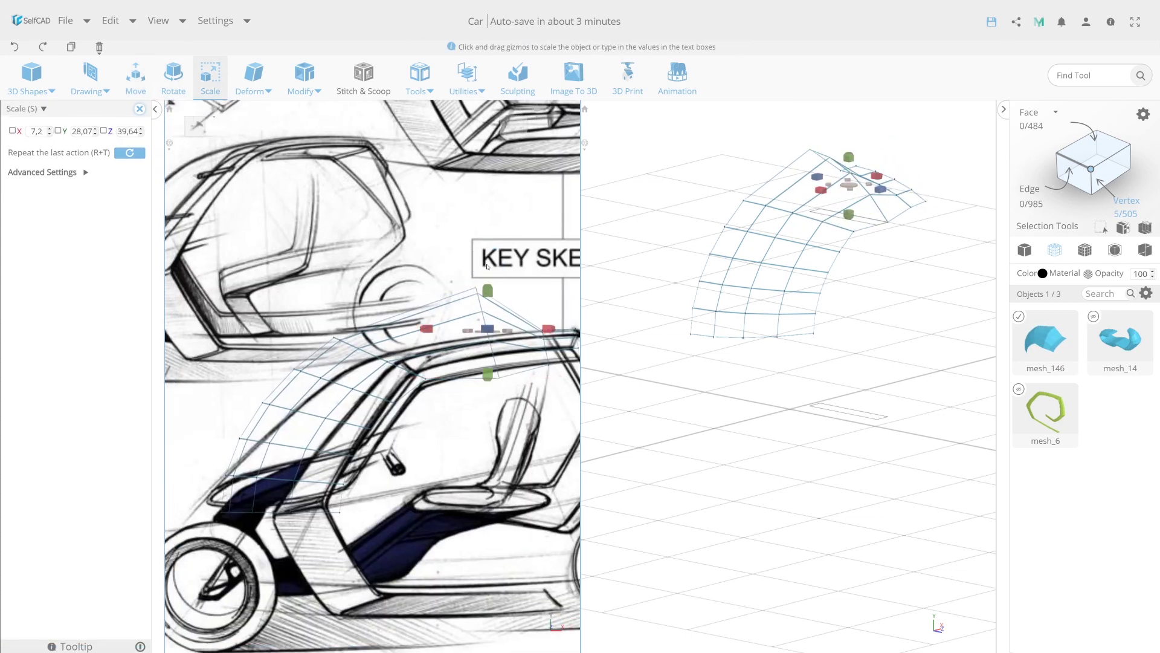
click(173, 74)
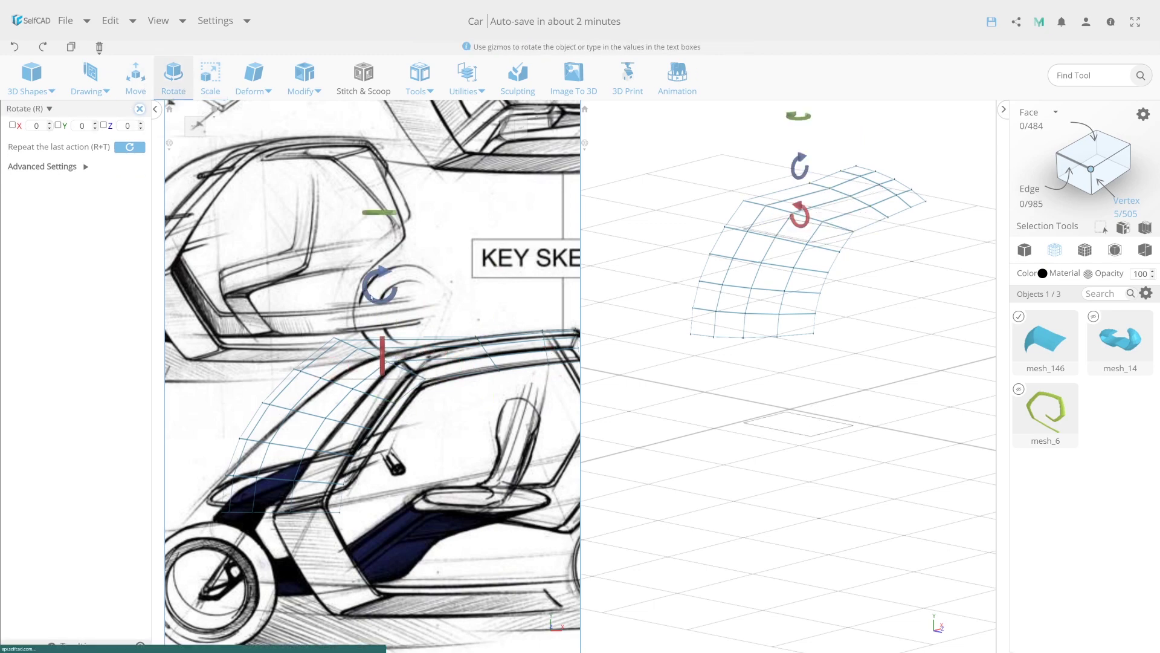
key(r)
key(m)
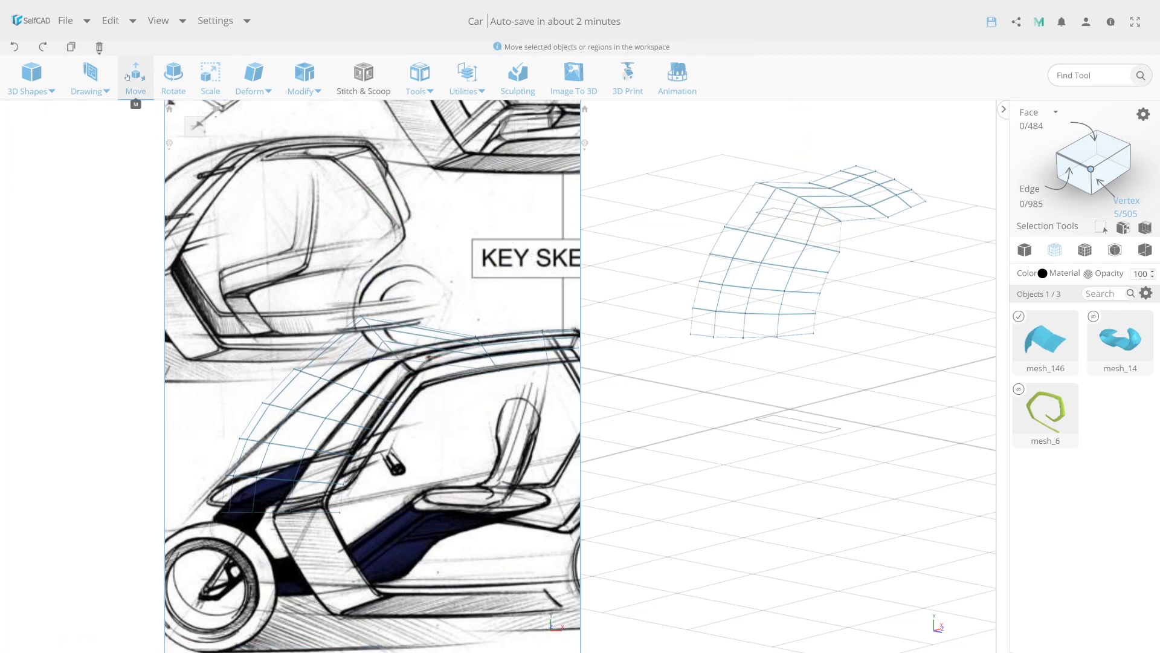
scroll(352, 374, up, 3)
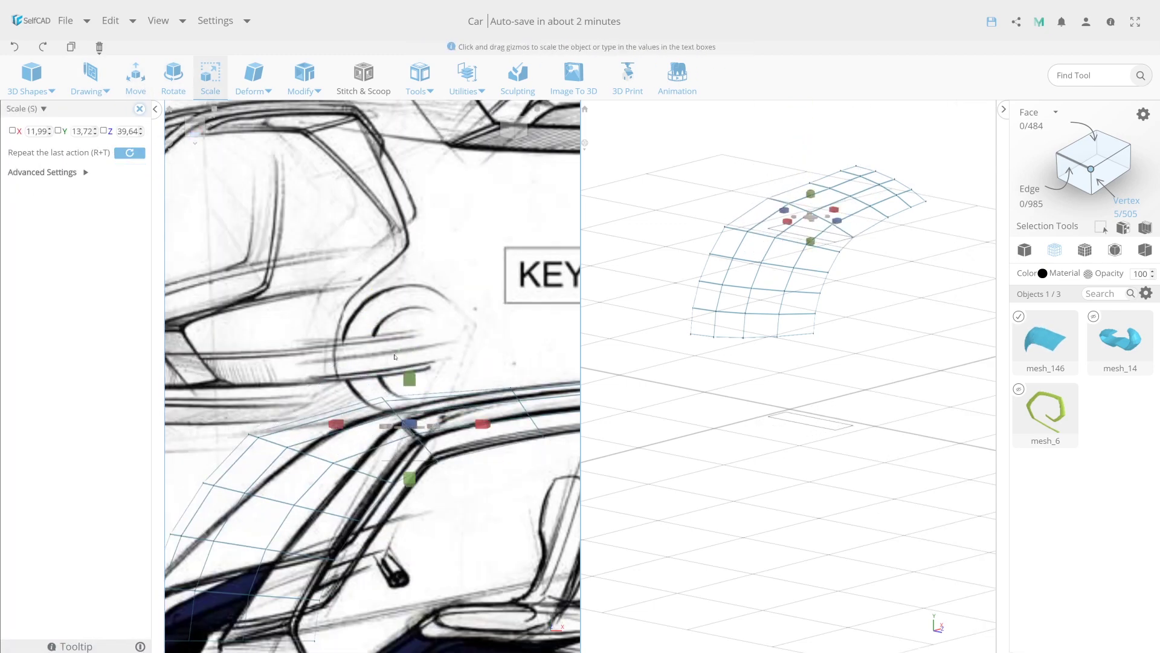
drag(414, 477, 368, 426)
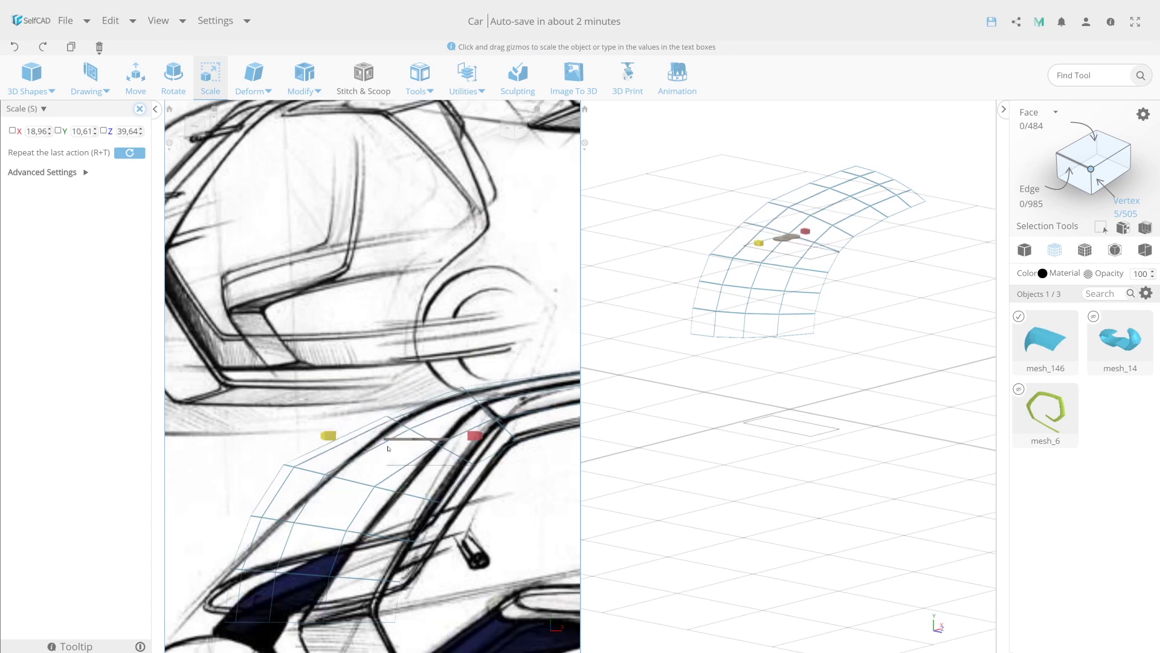
scroll(484, 455, down, 3)
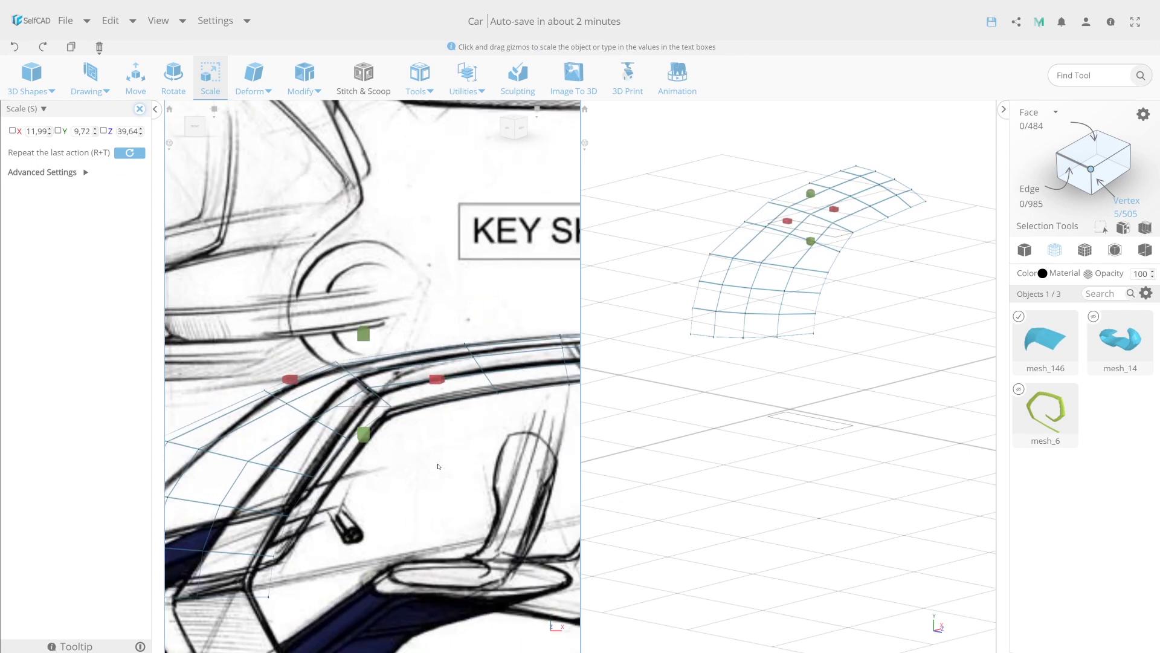
drag(409, 337, 552, 437)
scroll(385, 421, up, 3)
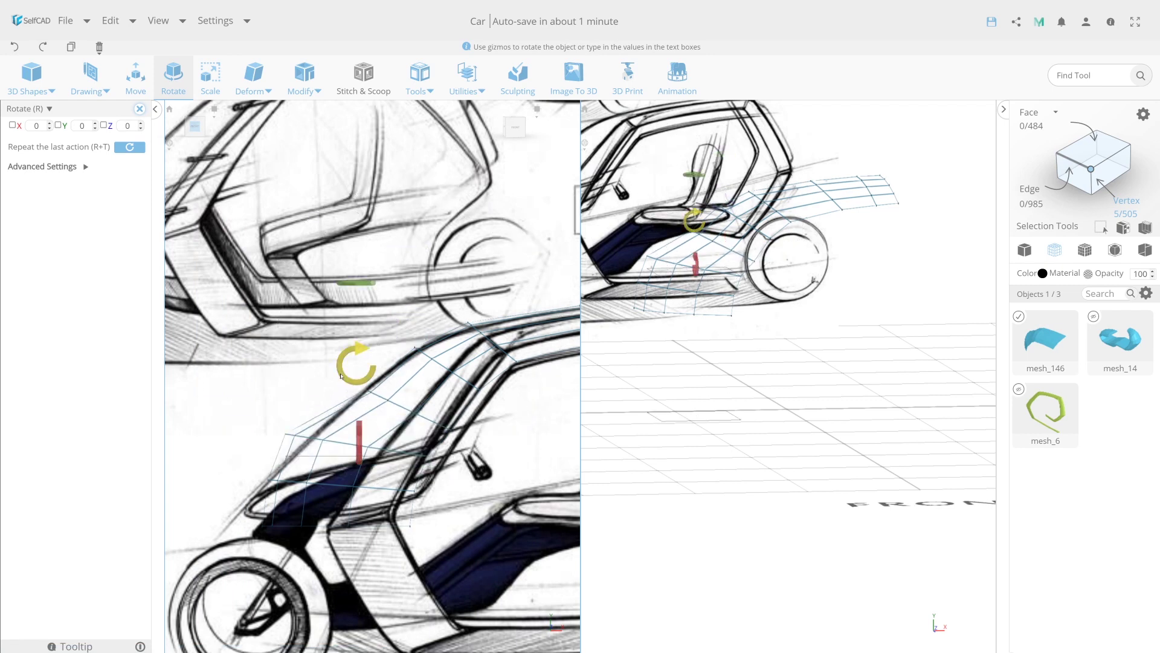
Scale the mesh_146 canopy surface down along Y to fit the sketch
key(m)
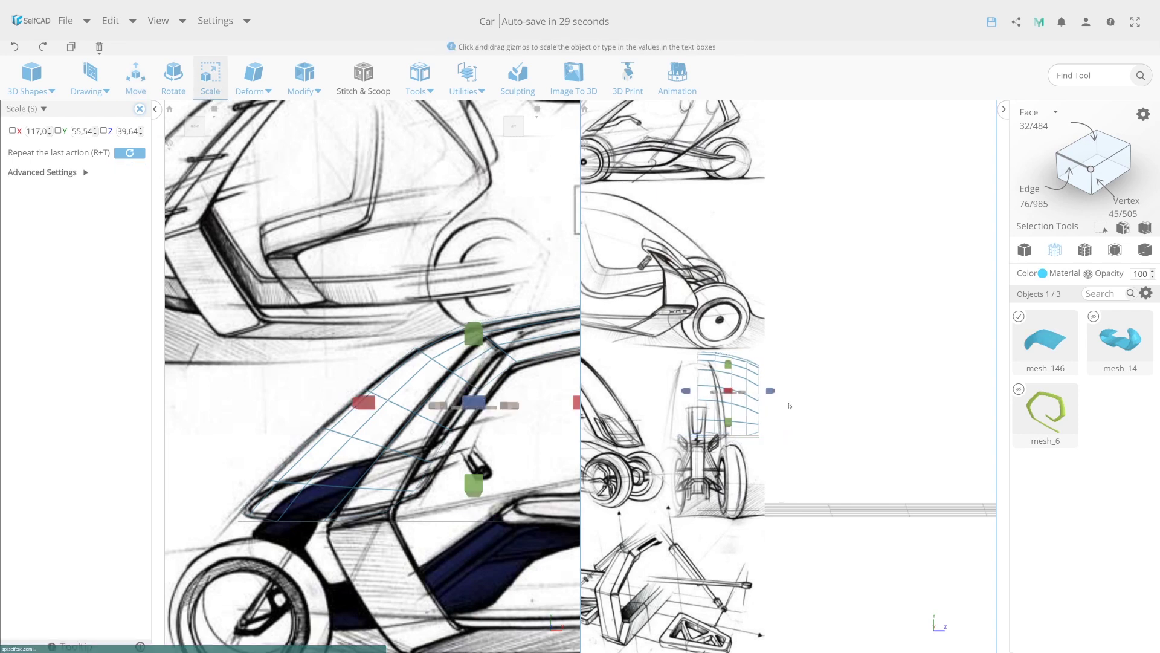
drag(696, 360, 755, 450)
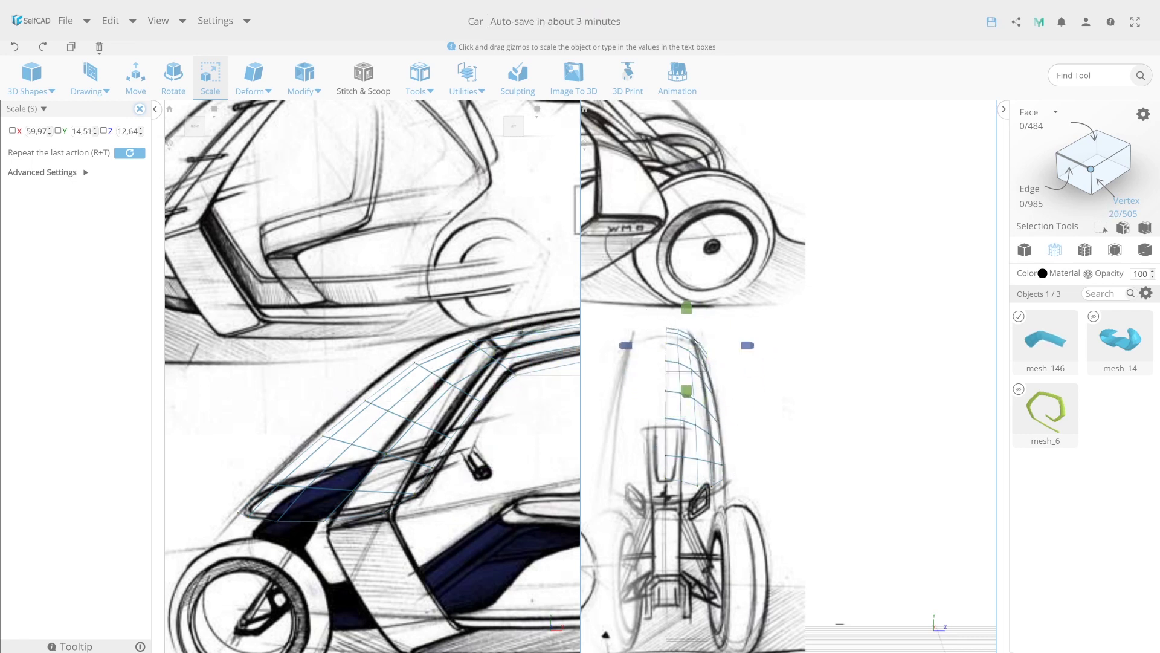
scroll(694, 342, up, 3)
scroll(703, 354, up, 2)
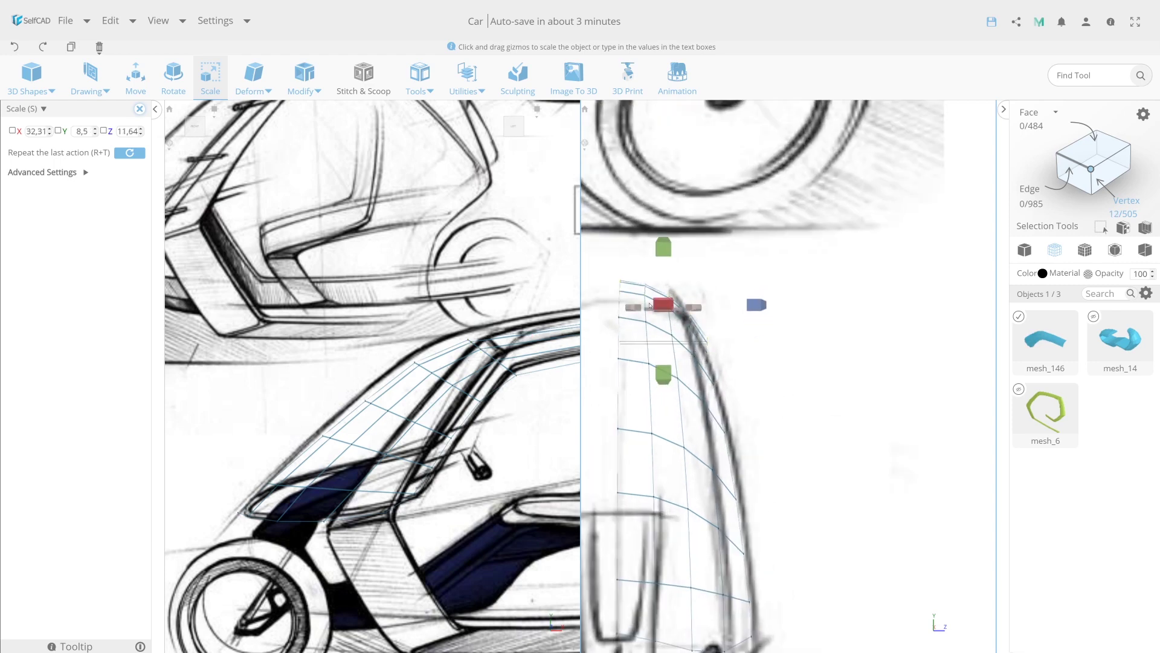
scroll(695, 345, down, 2)
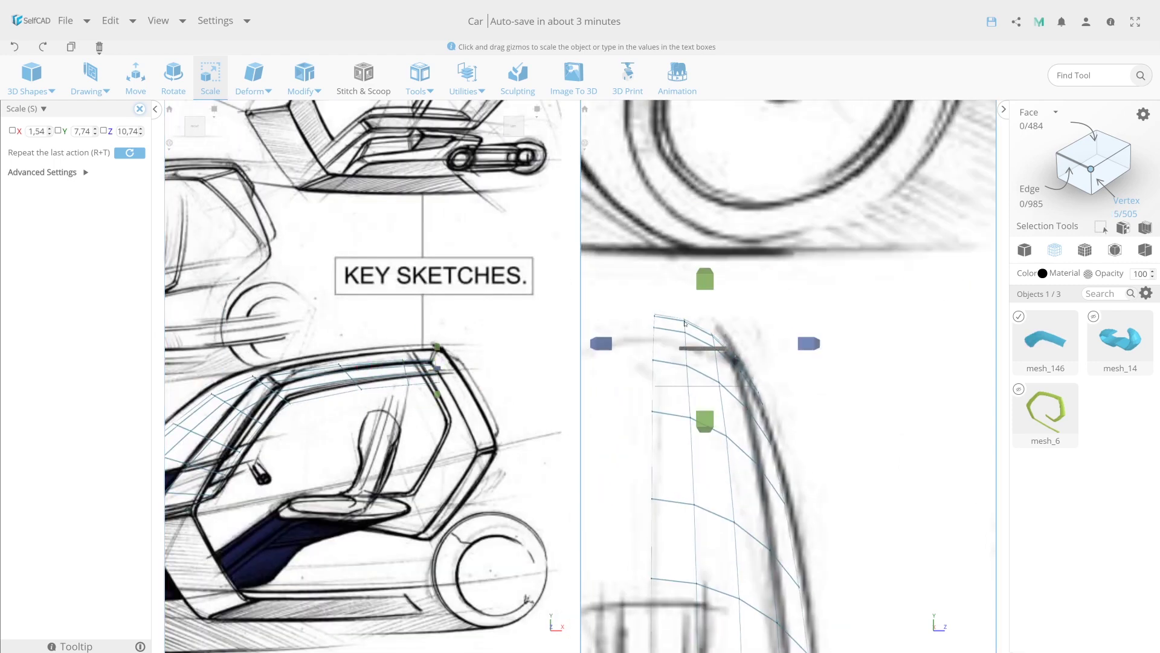
scroll(690, 358, down, 2)
scroll(705, 469, down, 2)
scroll(767, 483, up, 5)
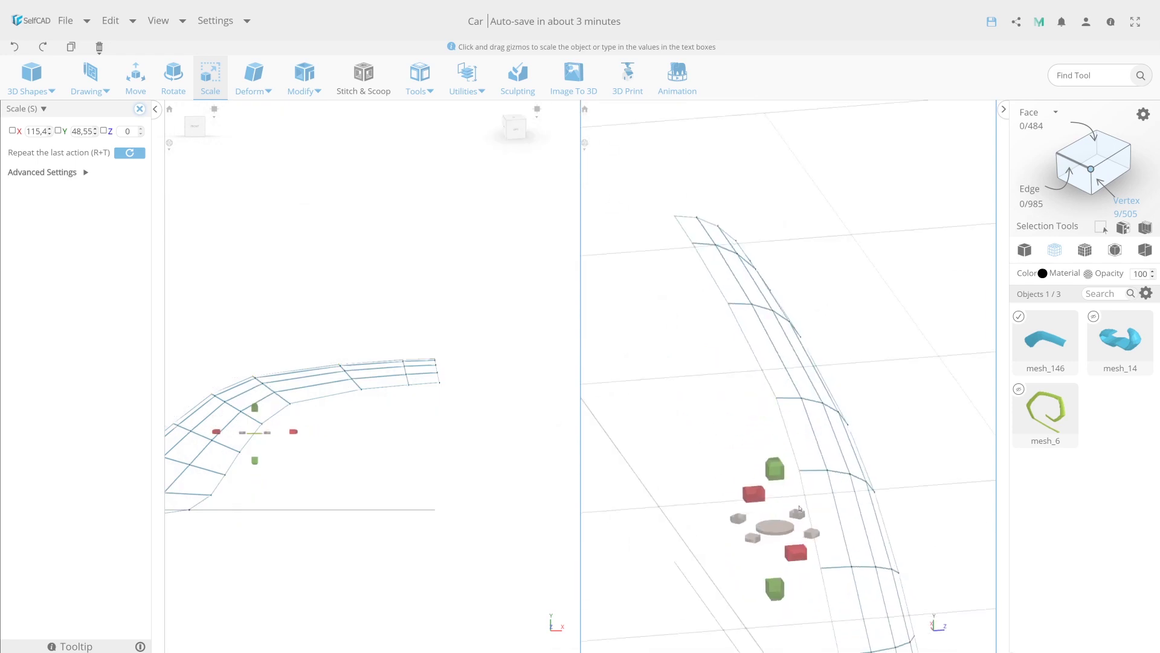
scroll(774, 512, down, 3)
scroll(759, 466, up, 4)
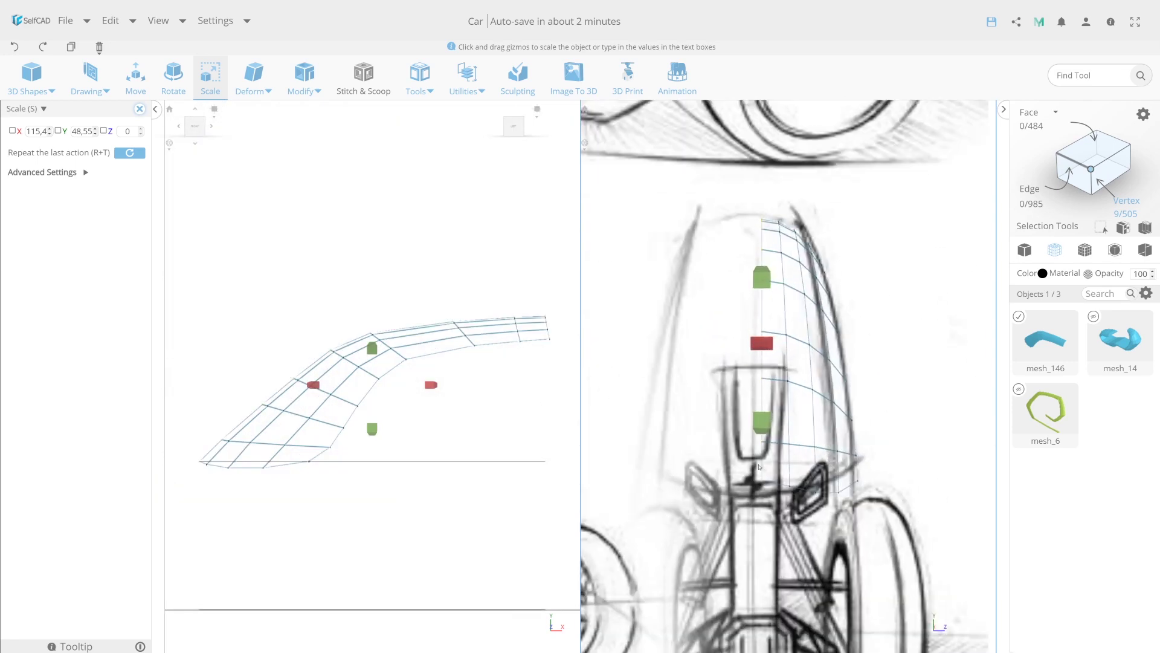
scroll(776, 441, down, 2)
Stretch the selected canopy edge vertices slightly along Y and add thickness to the surface
drag(798, 462, 779, 290)
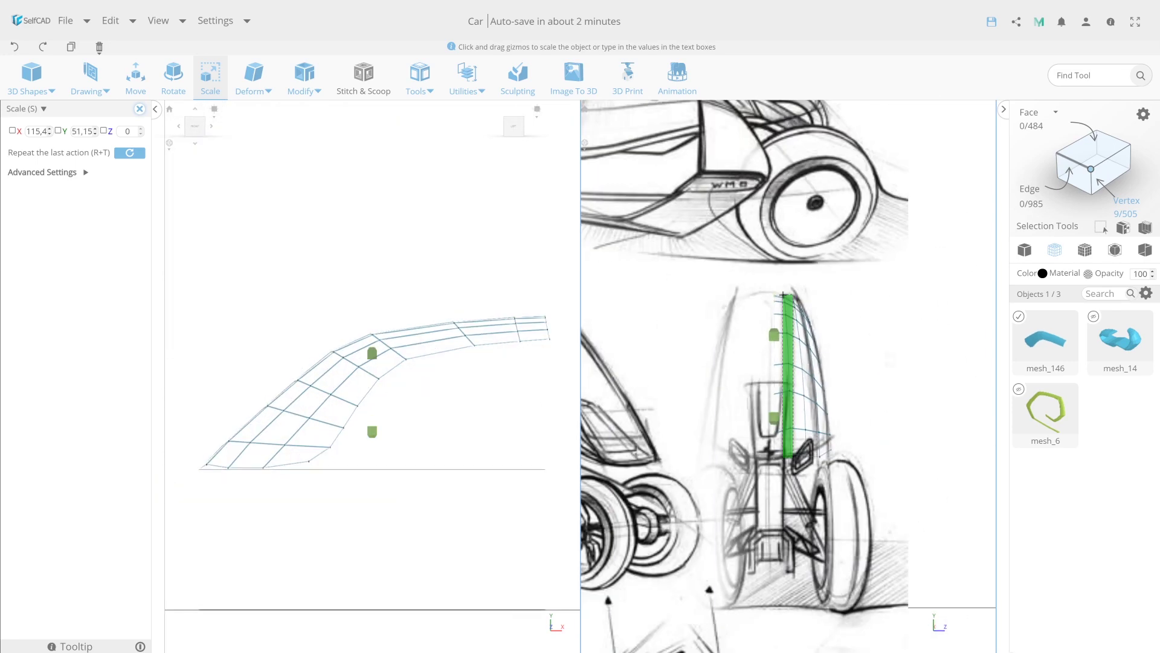
drag(847, 477, 787, 261)
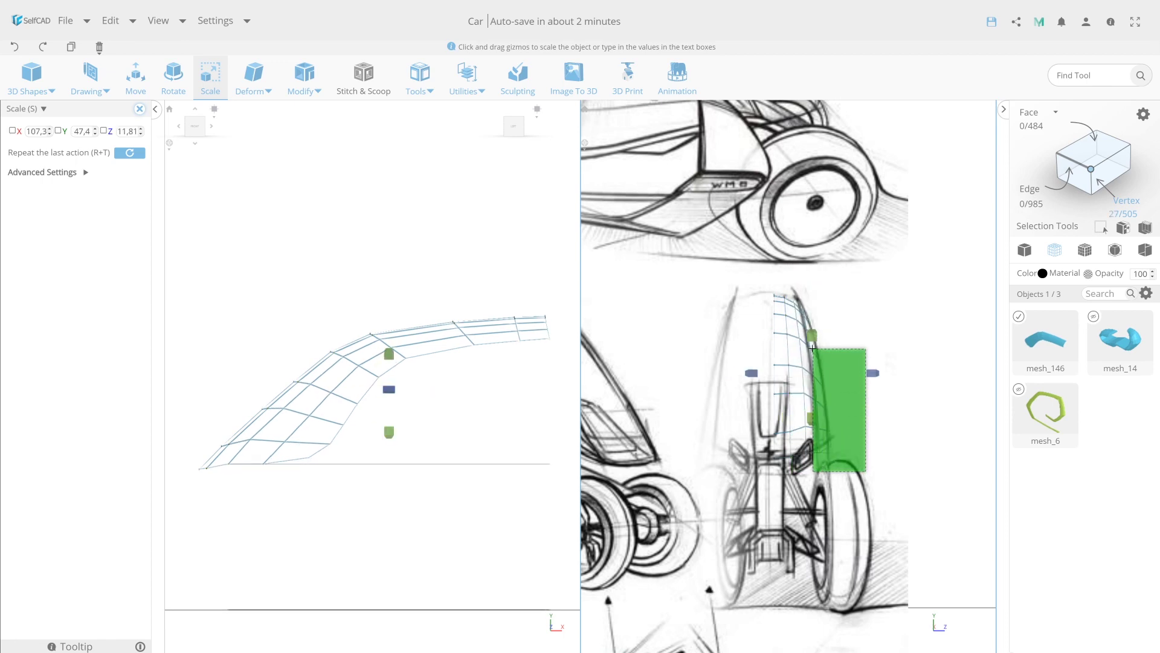
drag(819, 326, 799, 298)
scroll(814, 410, up, 2)
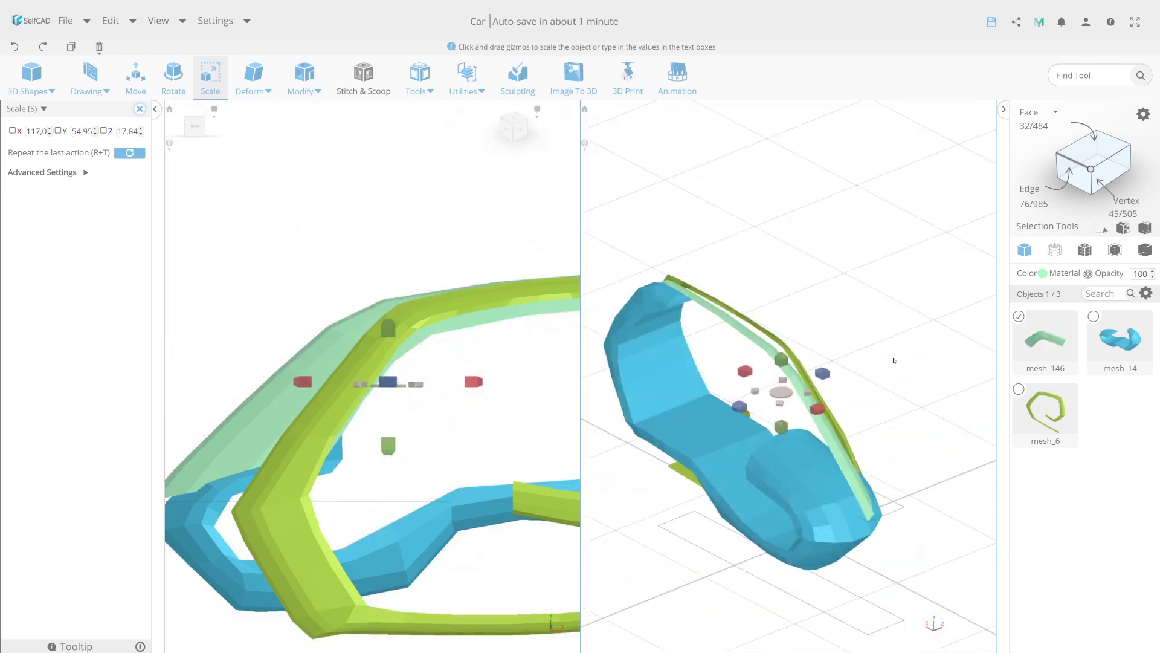
scroll(893, 361, up, 3)
drag(873, 344, 873, 348)
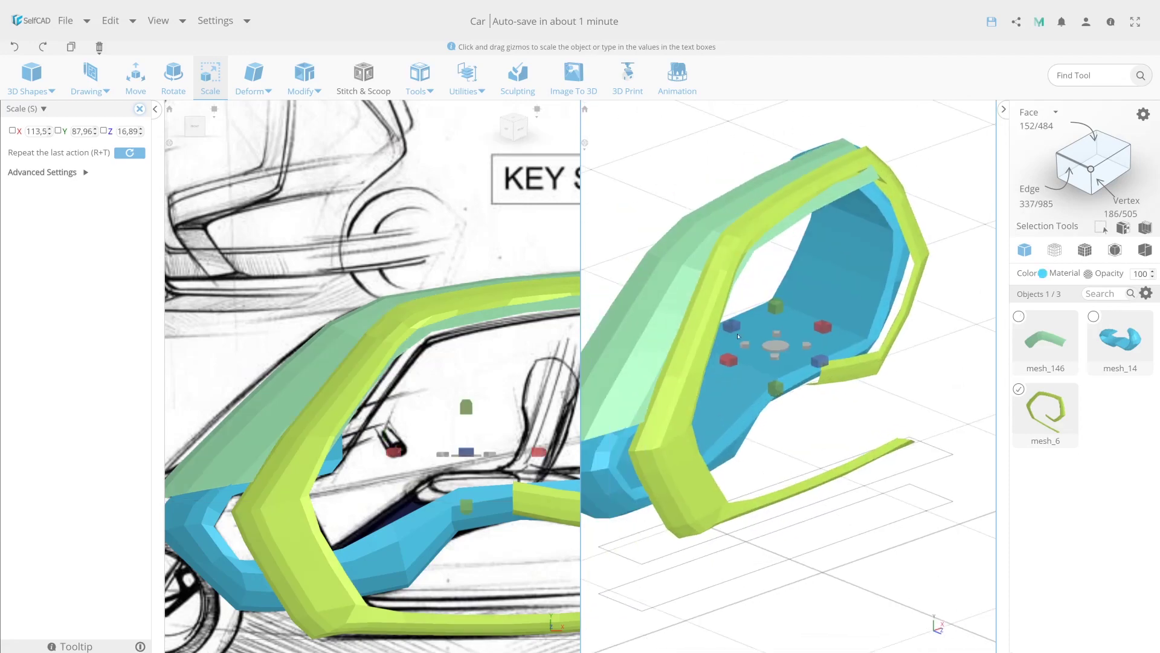
click(304, 84)
click(315, 179)
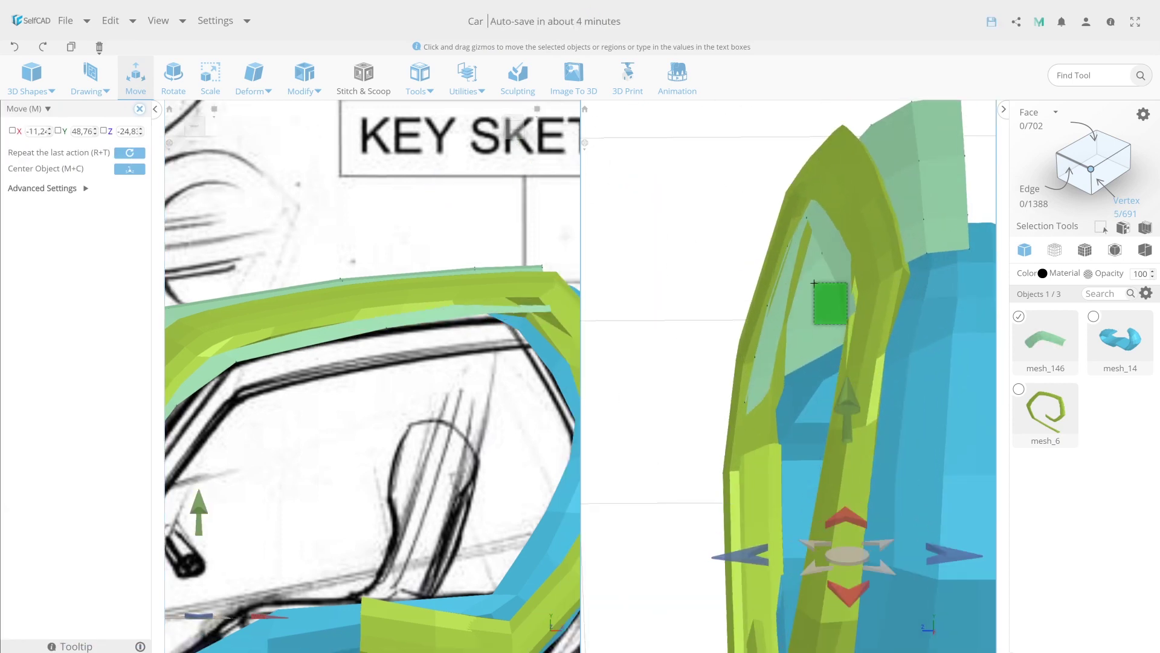
Shrink the thickened mesh_146 canopy slightly along its depth
drag(948, 491, 725, 417)
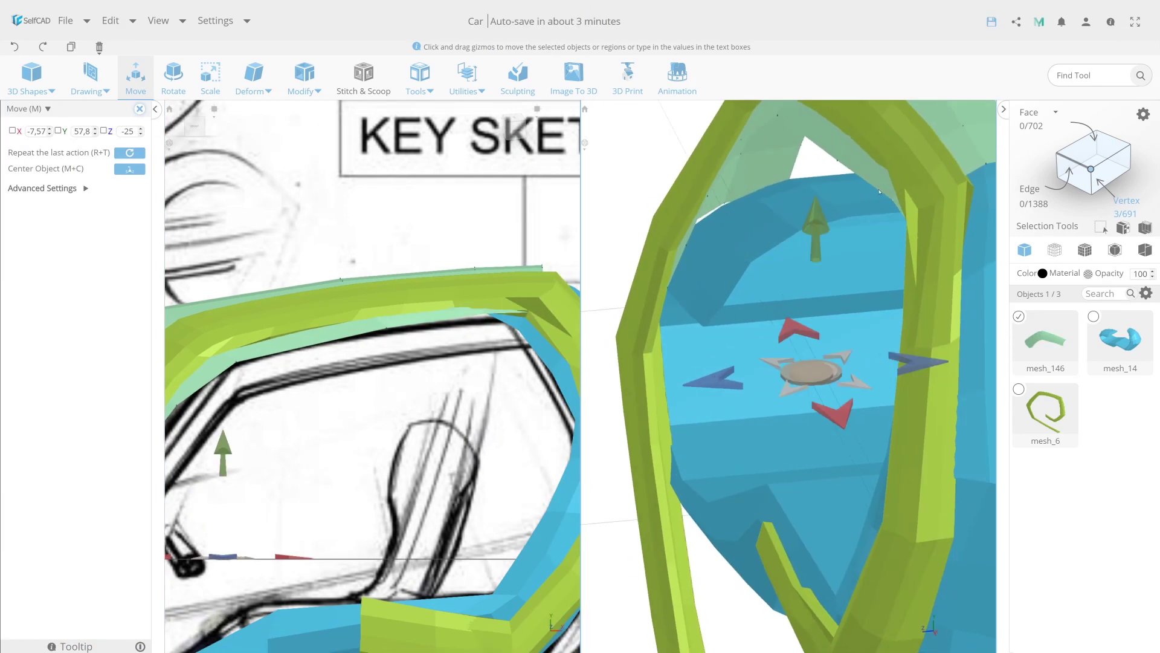
drag(866, 156, 874, 207)
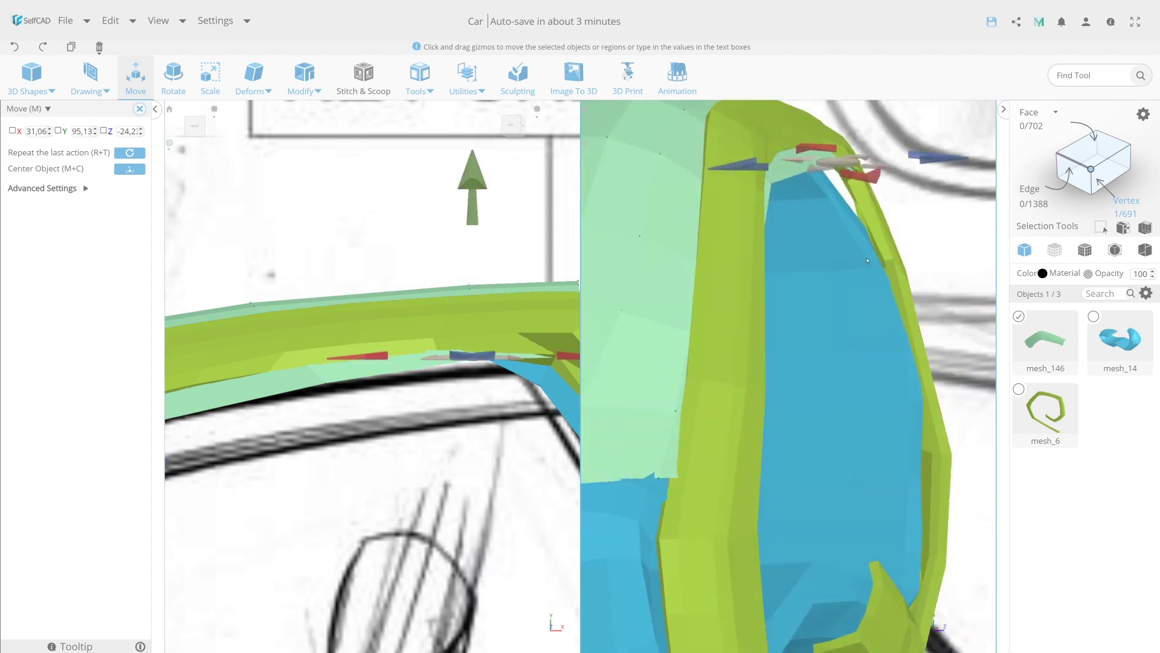
mouse_move(739, 185)
mouse_down()
mouse_move(810, 169)
mouse_move(846, 242)
mouse_up()
click(822, 159)
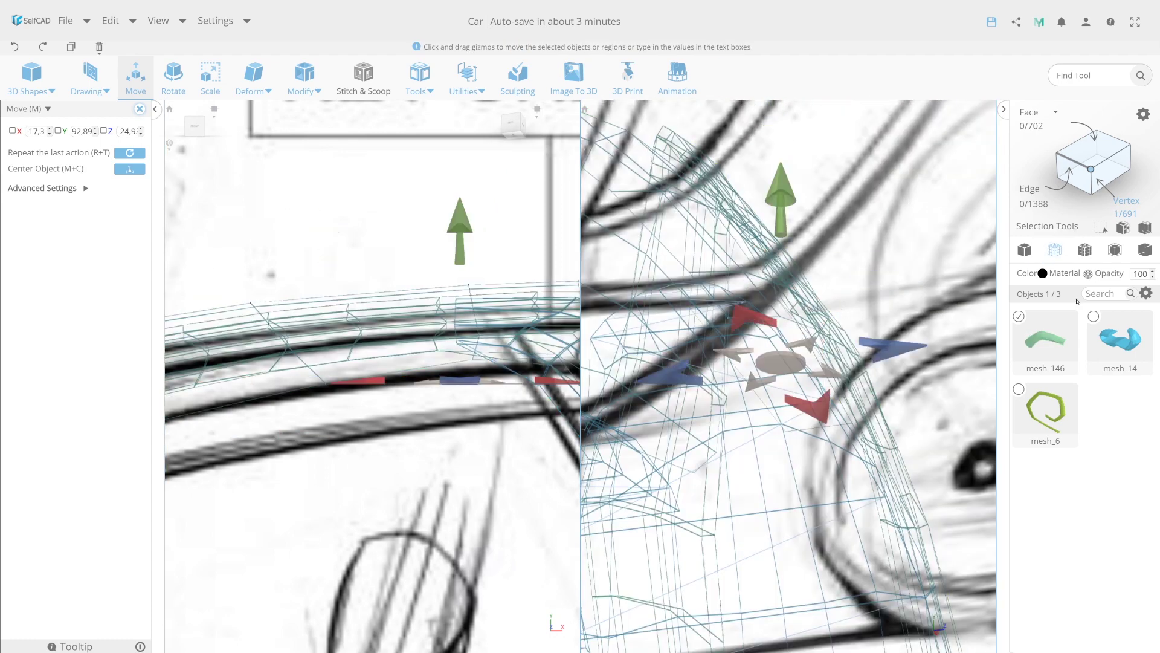
click(208, 83)
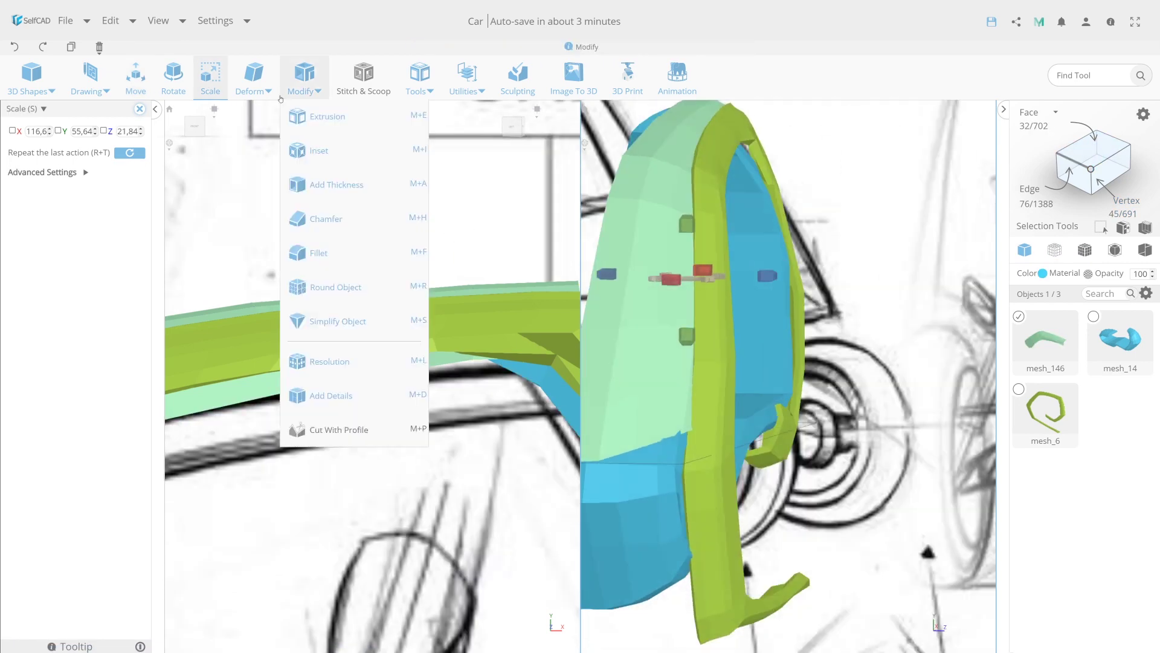
drag(771, 277, 740, 242)
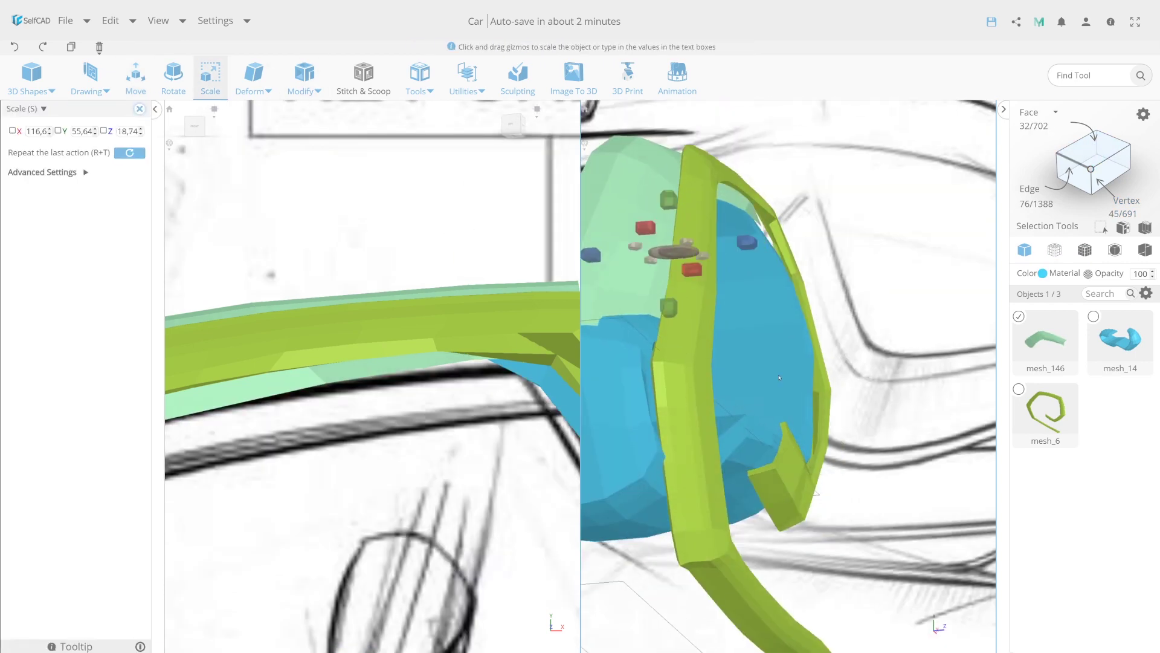
drag(779, 377, 823, 437)
Slide the canopy panel into place over the green frame and blue body
key(m)
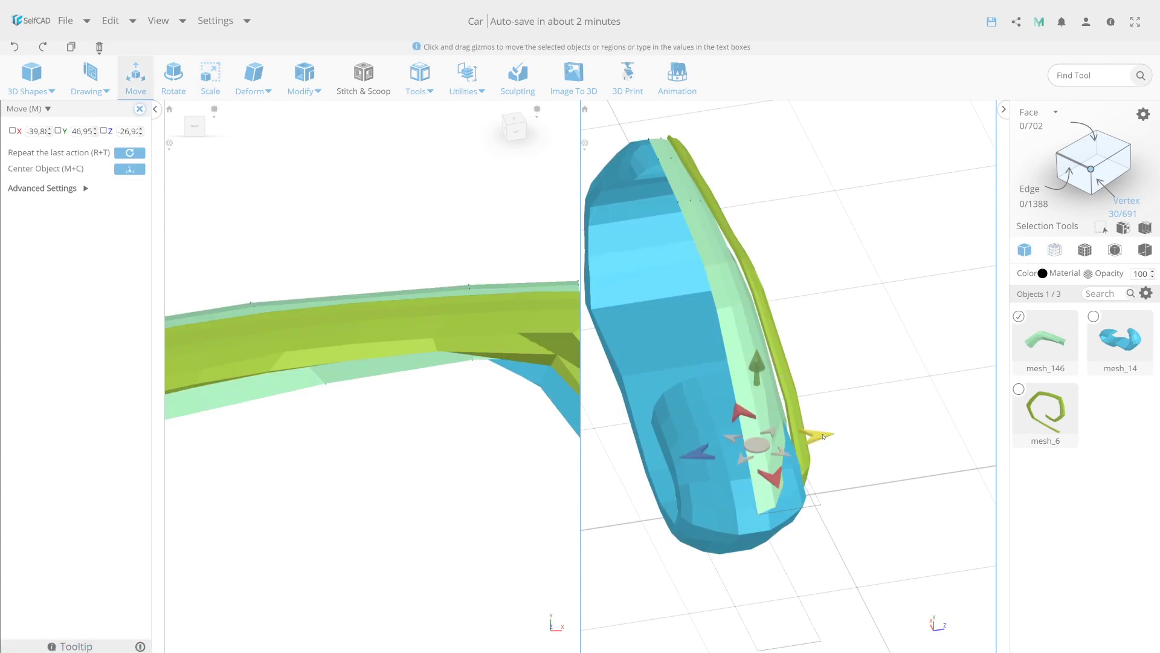
scroll(823, 436, up, 3)
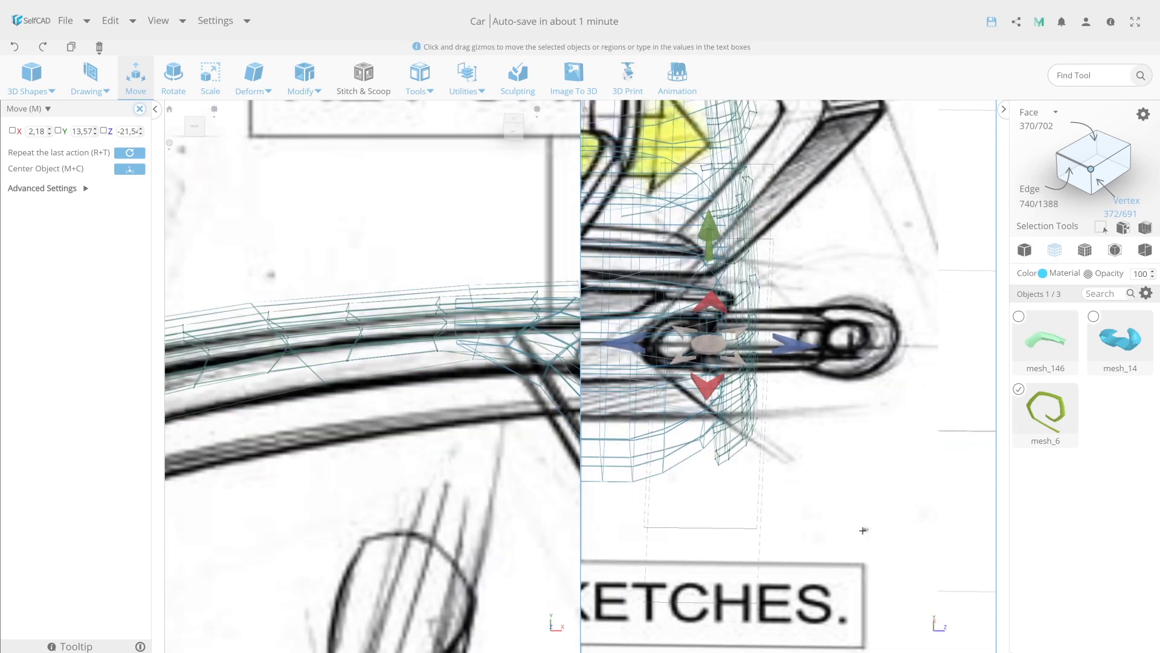
drag(857, 339, 727, 173)
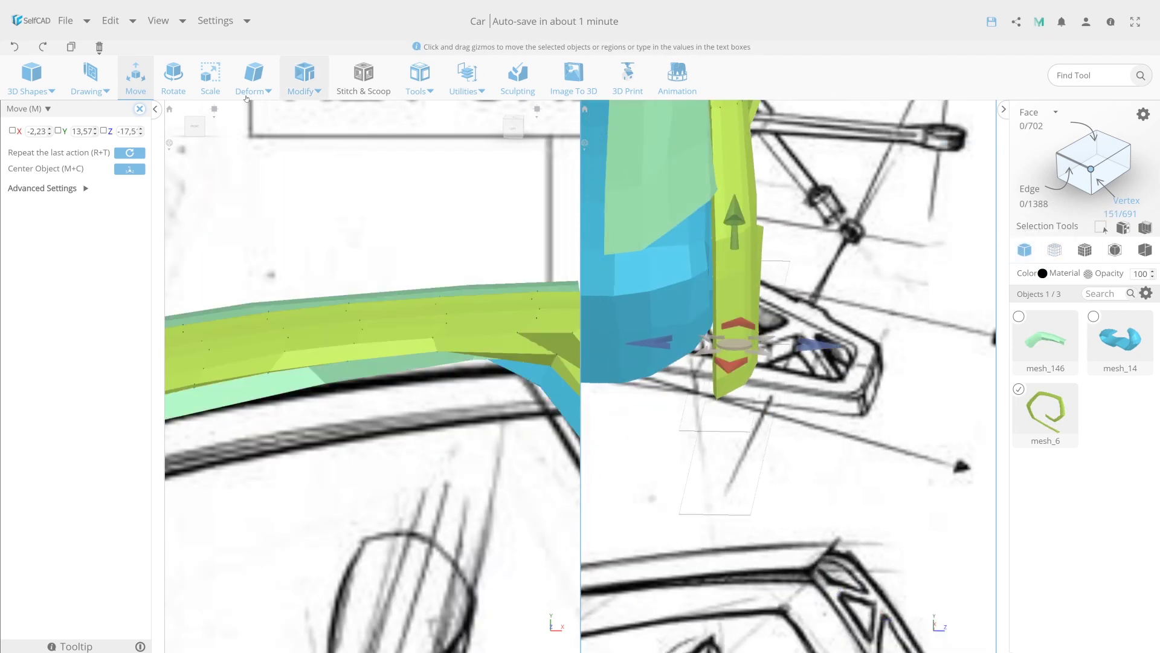
key(r)
right_drag(818, 349, 786, 326)
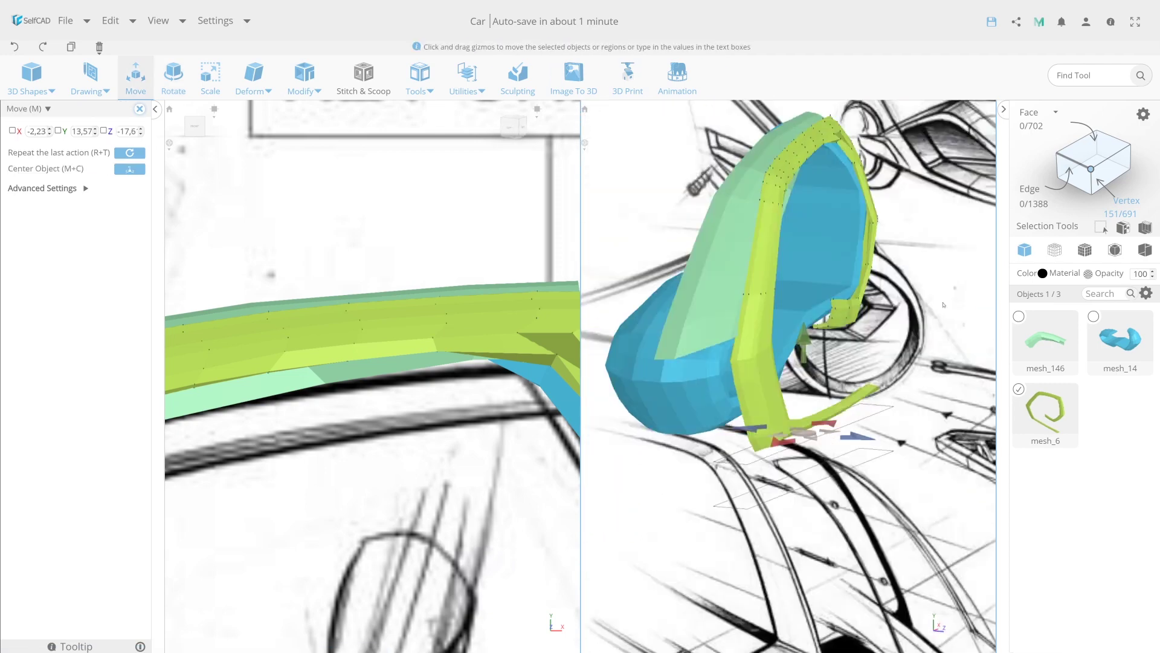
click(305, 76)
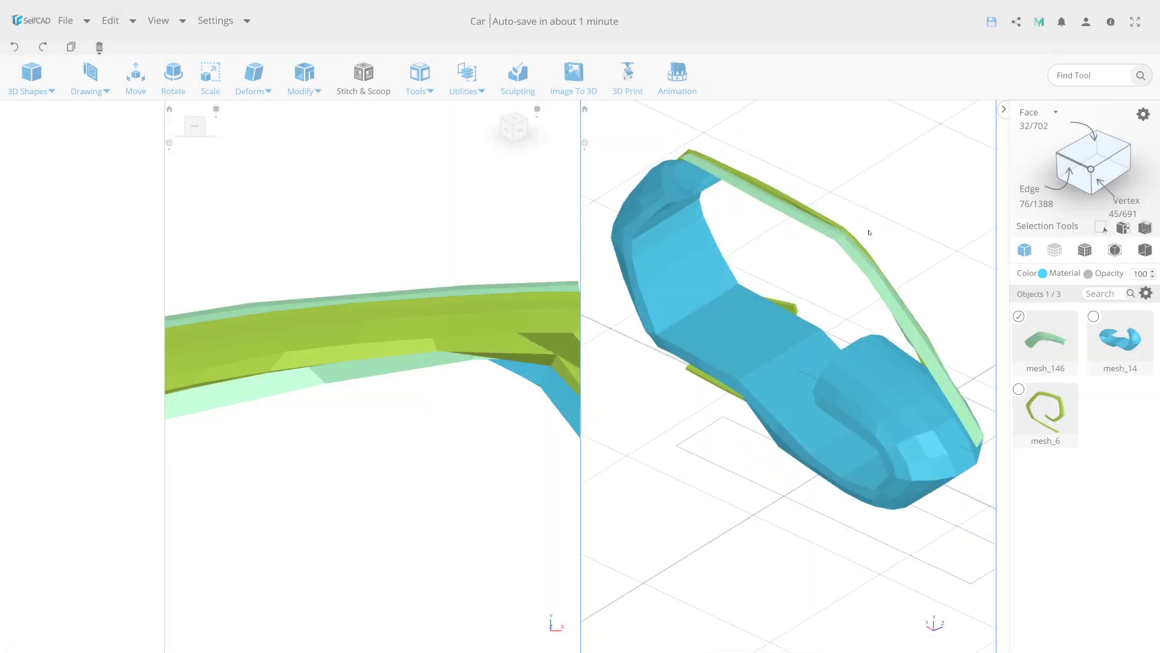
click(1035, 252)
key(m)
mouse_move(786, 339)
right_down()
mouse_move(789, 205)
mouse_move(687, 397)
right_up()
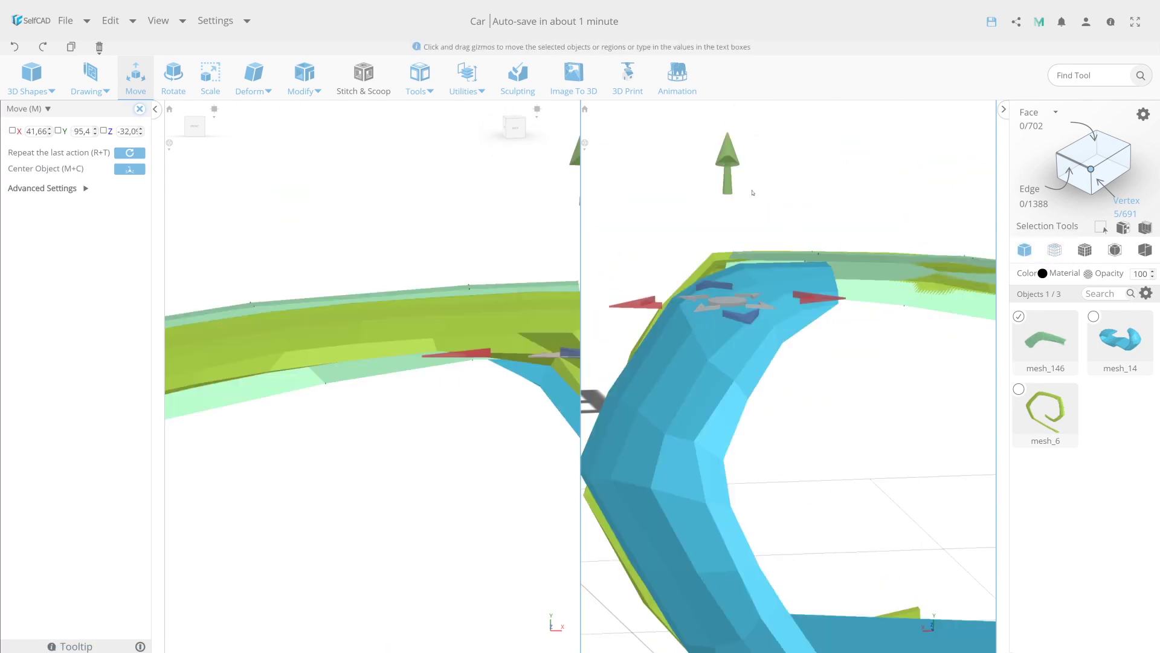
drag(687, 396, 726, 322)
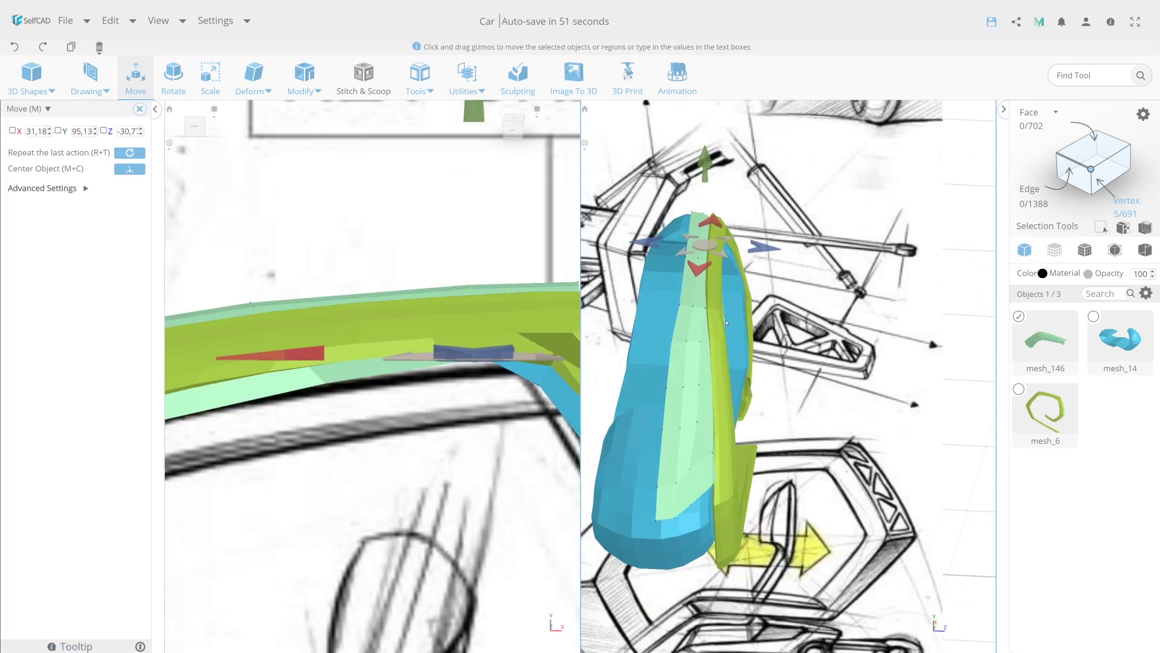
Mirror the blue body mesh with Utilities > Mirror (U+I)
key(u)
key(i)
click(120, 108)
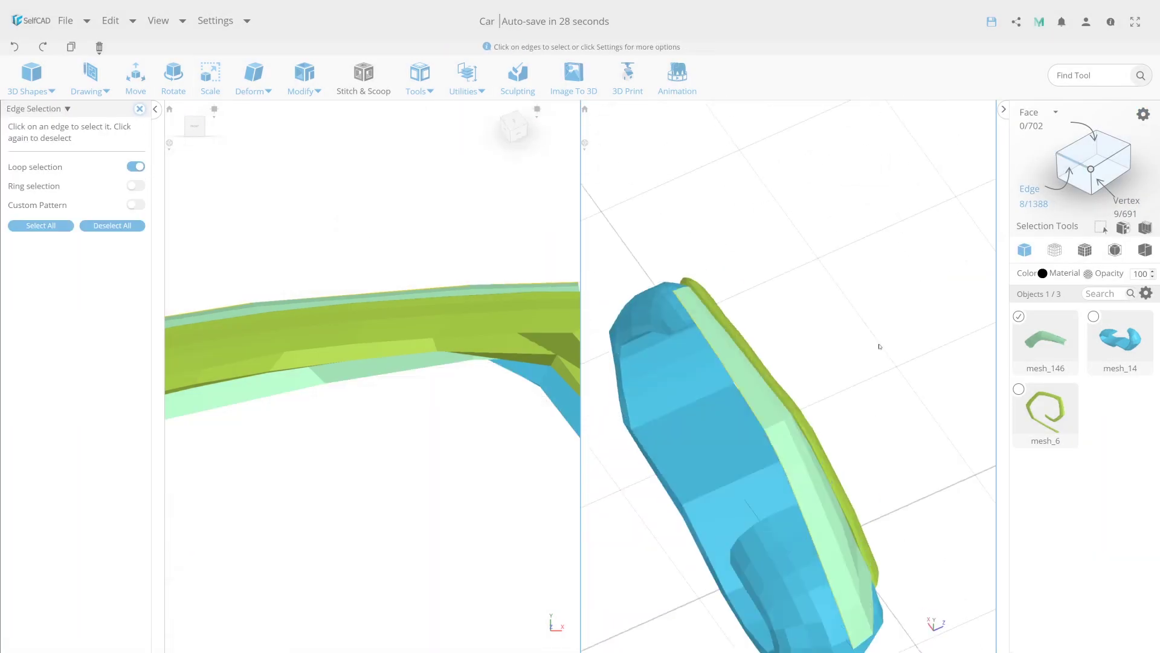
Begin selecting a region of the new mesh_148 panel
click(1146, 229)
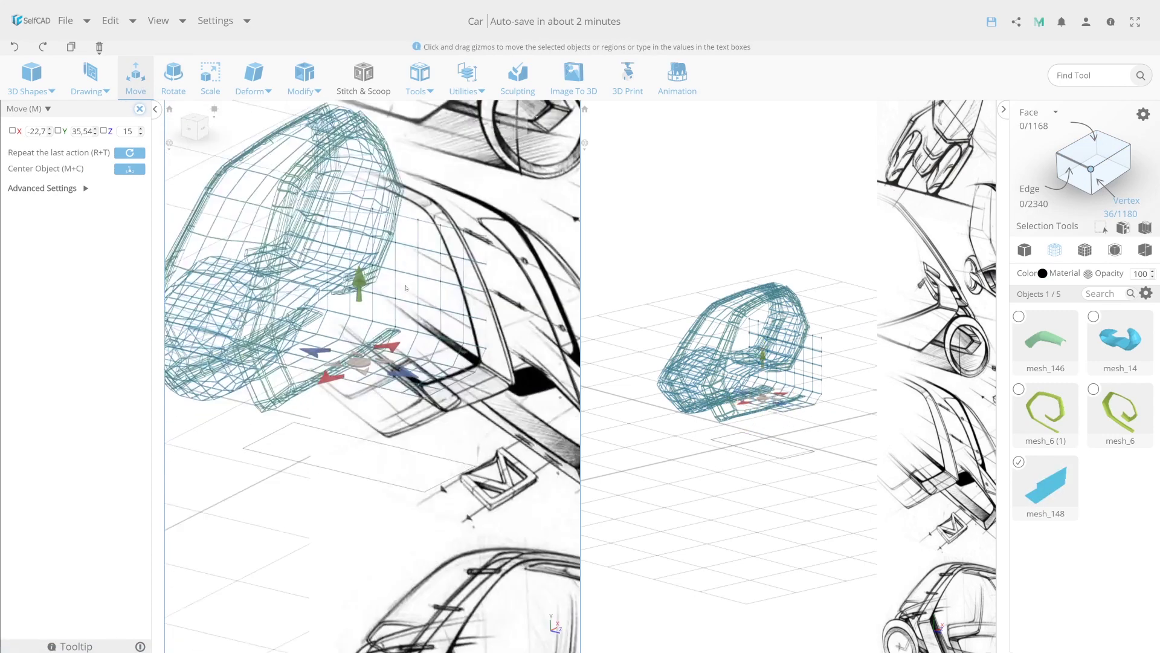
Delete the selected regions of the bent panel and shift its top vertices sideways
key(Delete)
click(541, 355)
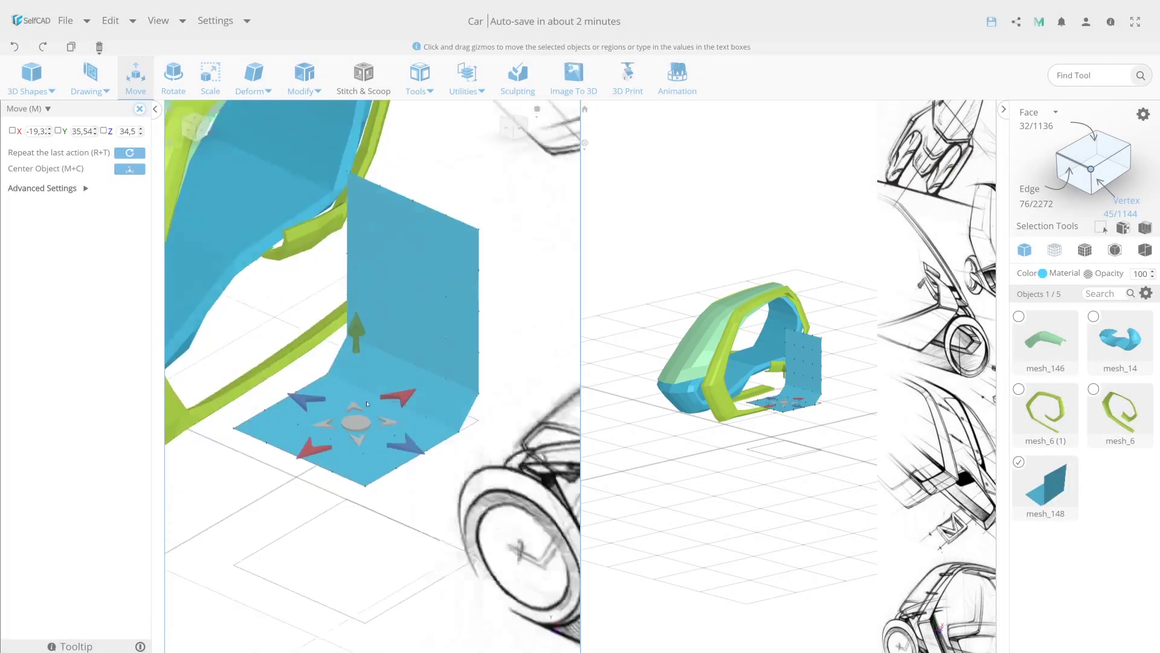
click(217, 80)
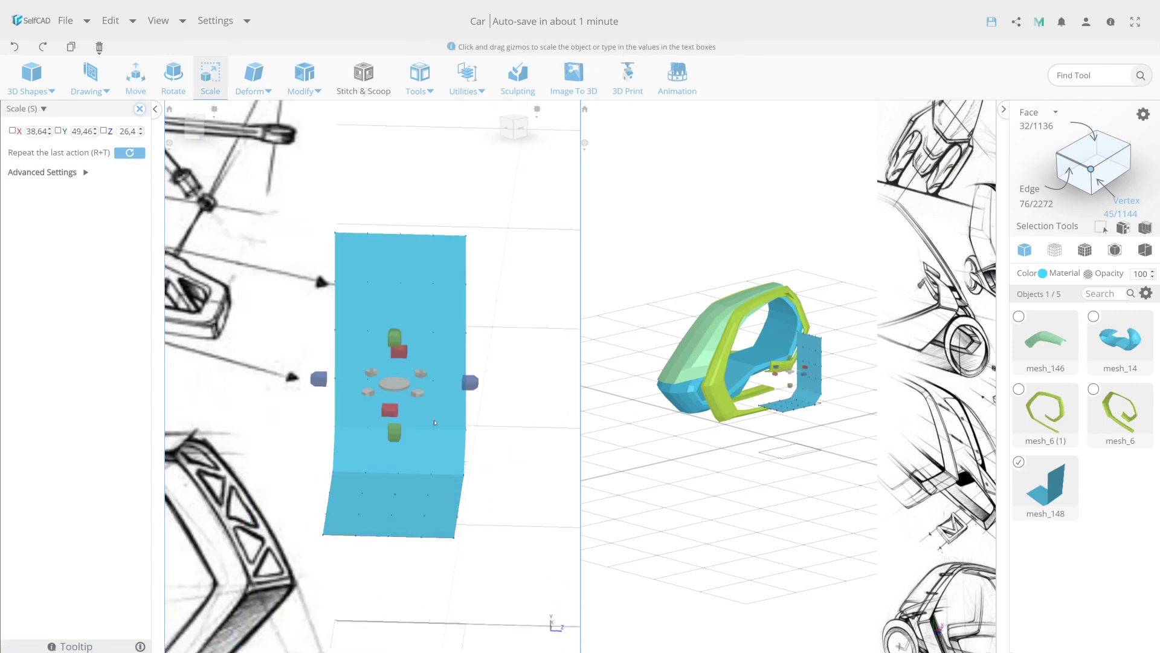
click(1091, 168)
key(r)
key(m)
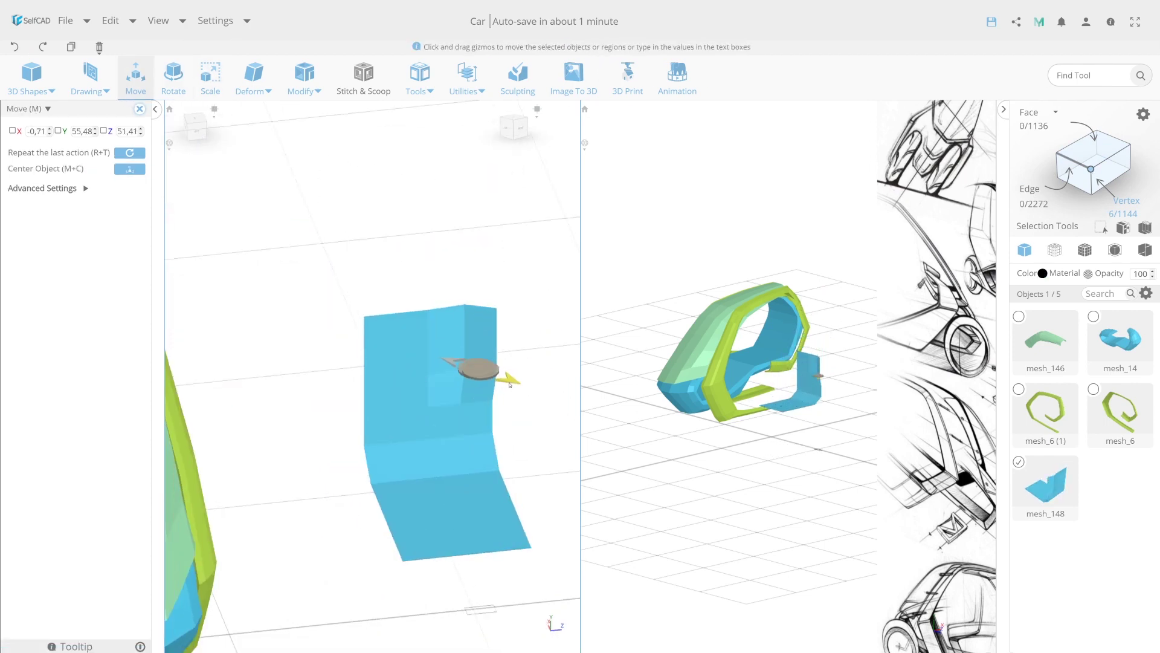
drag(480, 492, 450, 464)
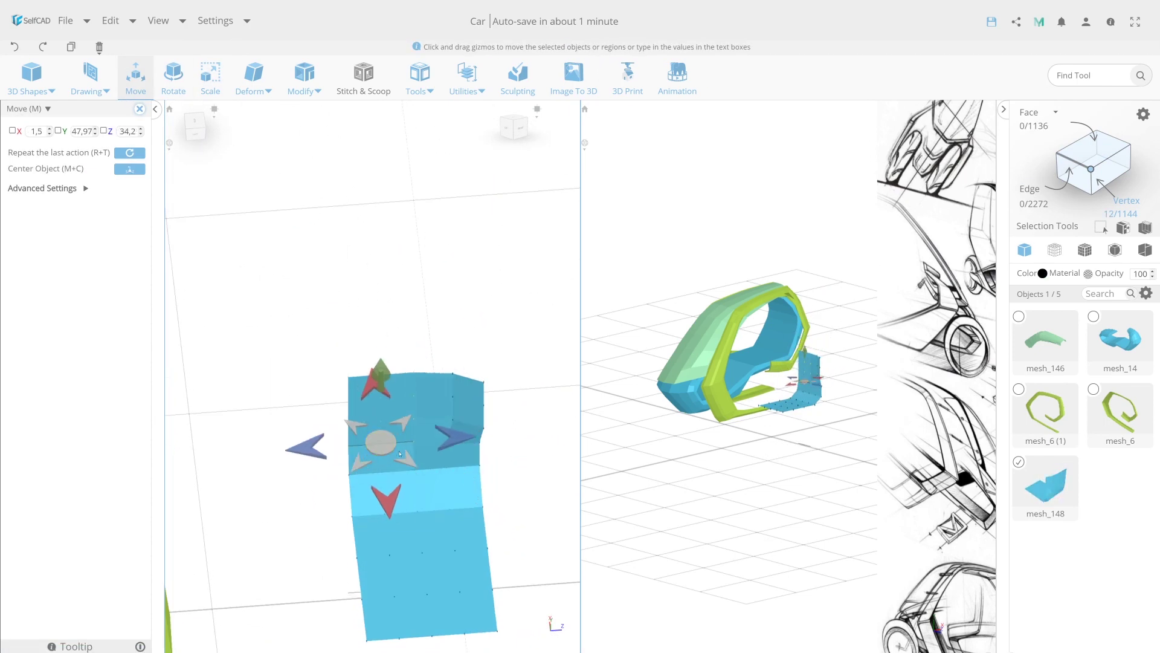
key(r)
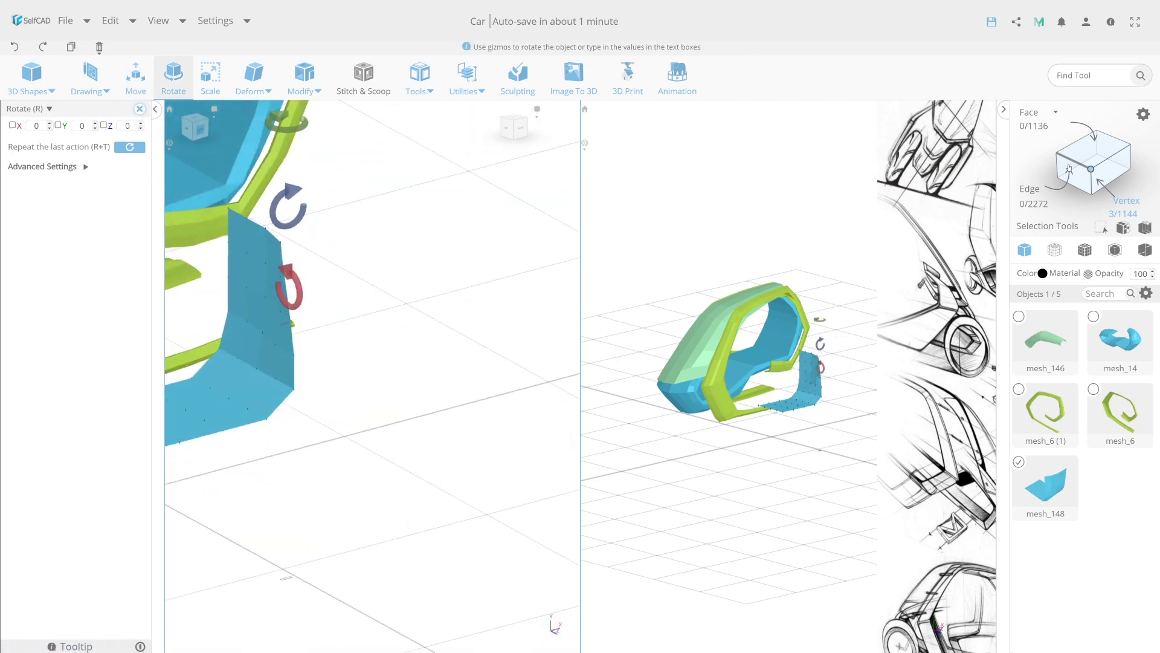
Inset the fender's selected faces and extrude new faces from them
click(304, 79)
click(323, 142)
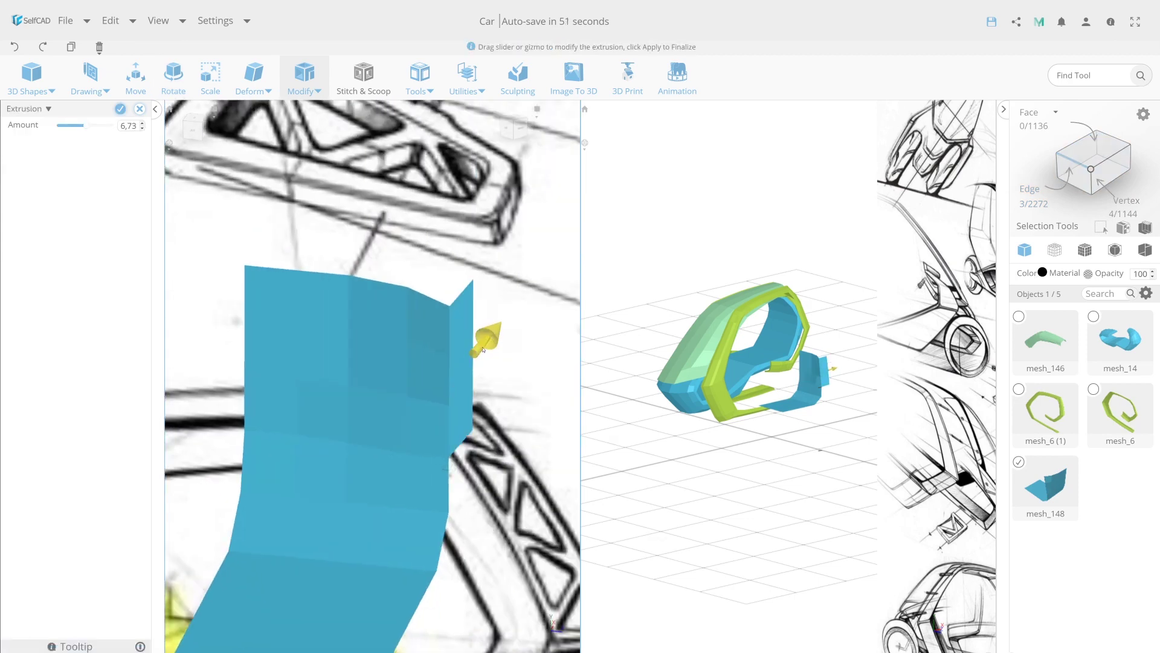
key(s)
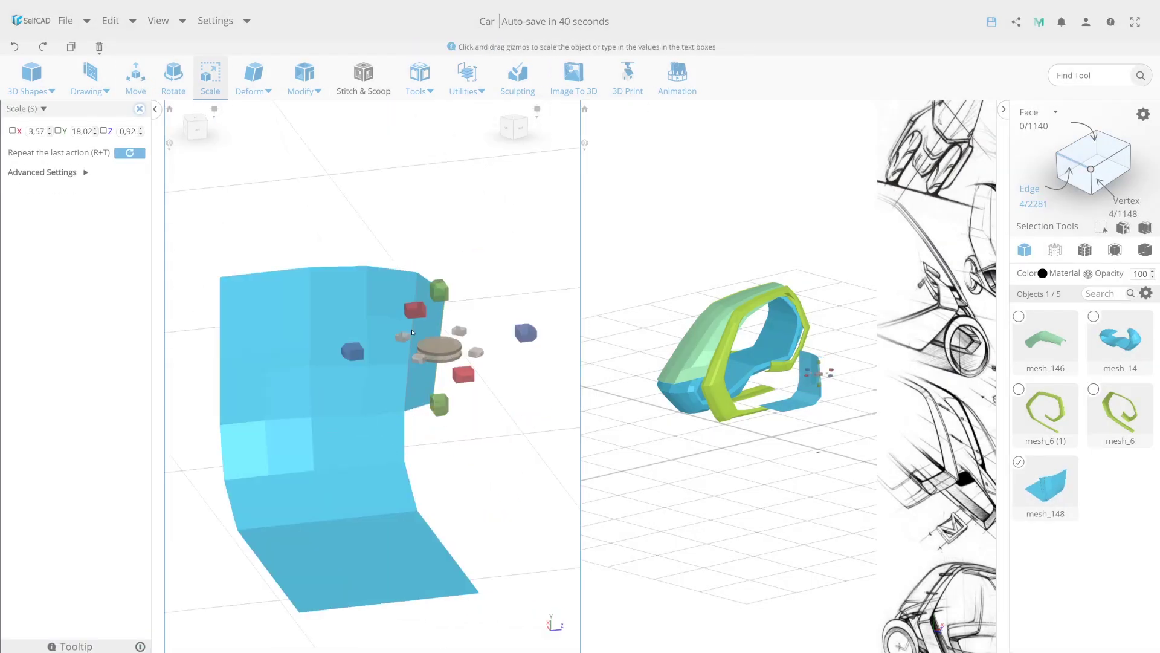
key(r+t)
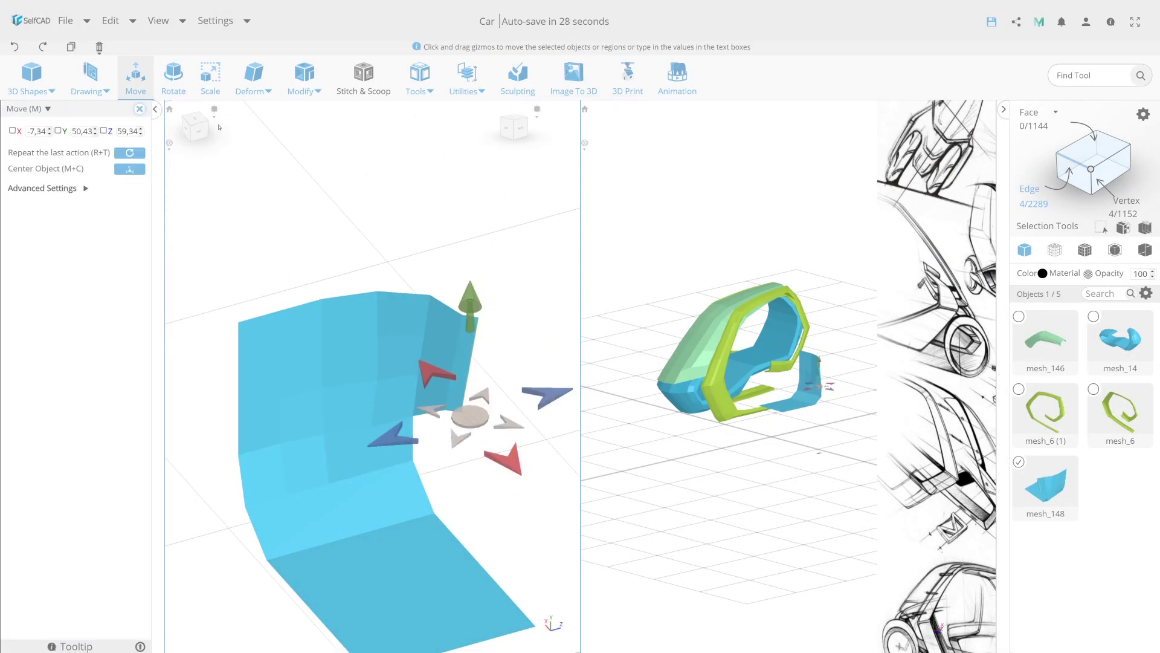
key(m)
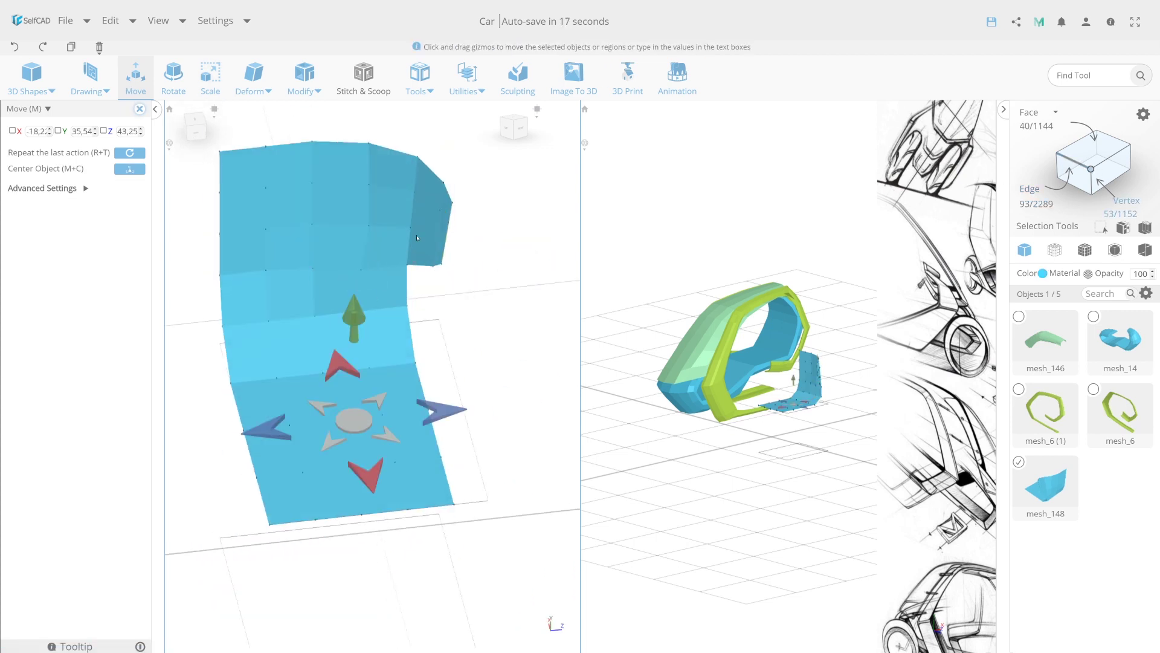
Select groups of vertices along the fender's edge
right_drag(417, 237, 301, 371)
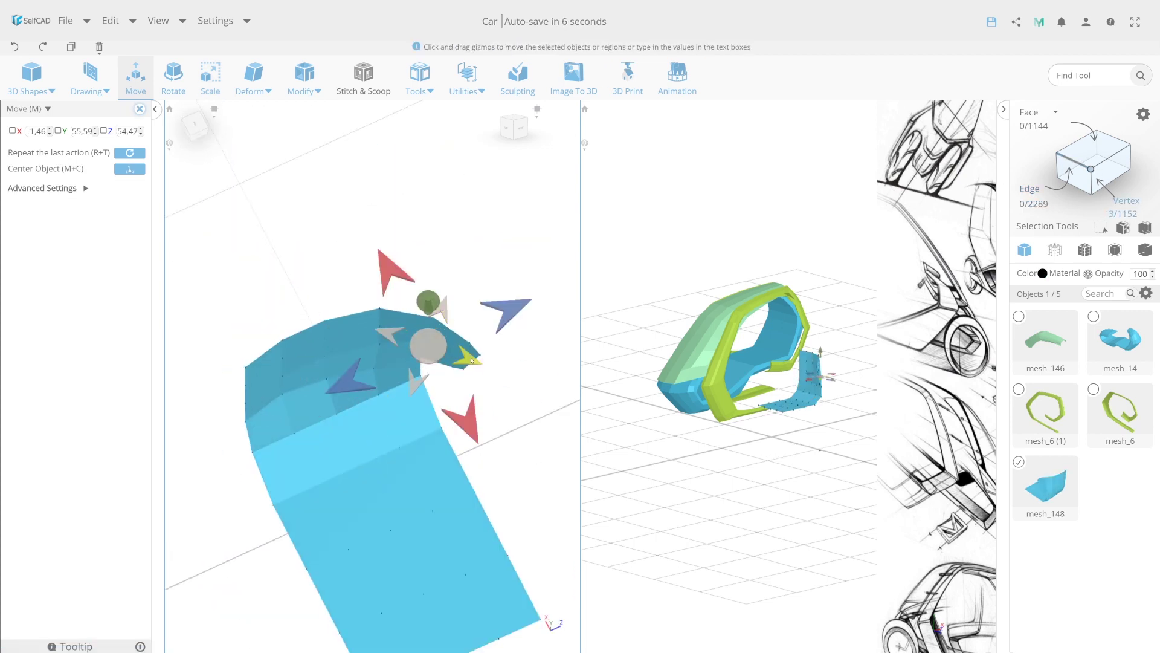
right_drag(384, 499, 495, 525)
drag(505, 537, 476, 471)
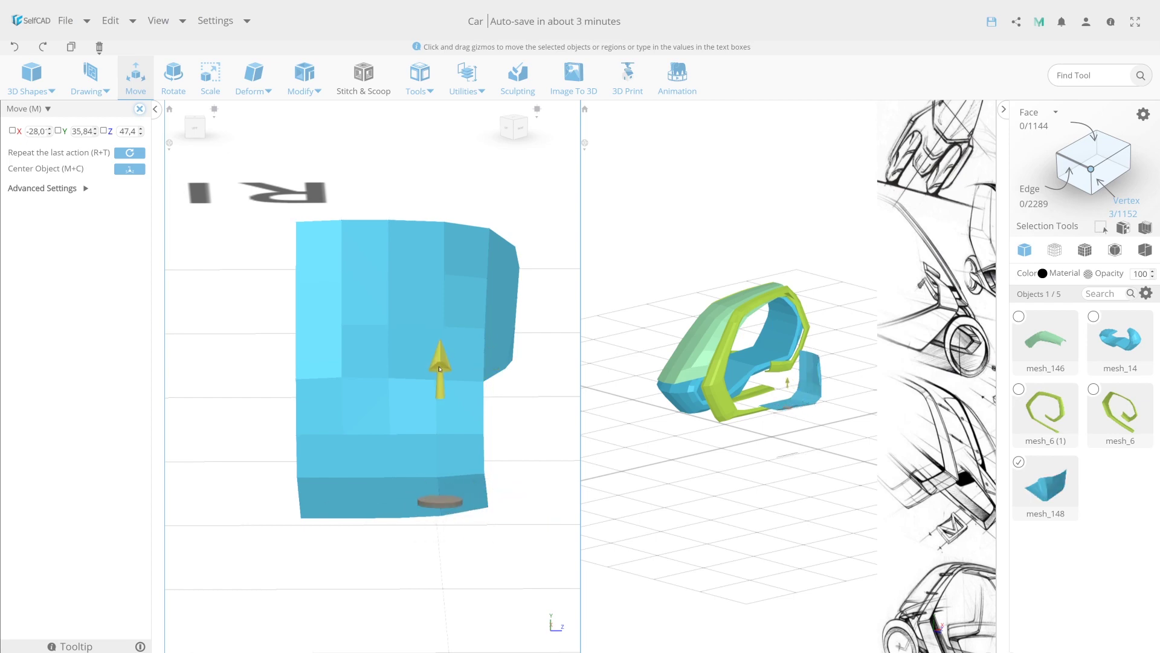
right_drag(439, 369, 305, 487)
drag(305, 487, 349, 515)
right_drag(349, 515, 423, 423)
scroll(500, 385, up, 3)
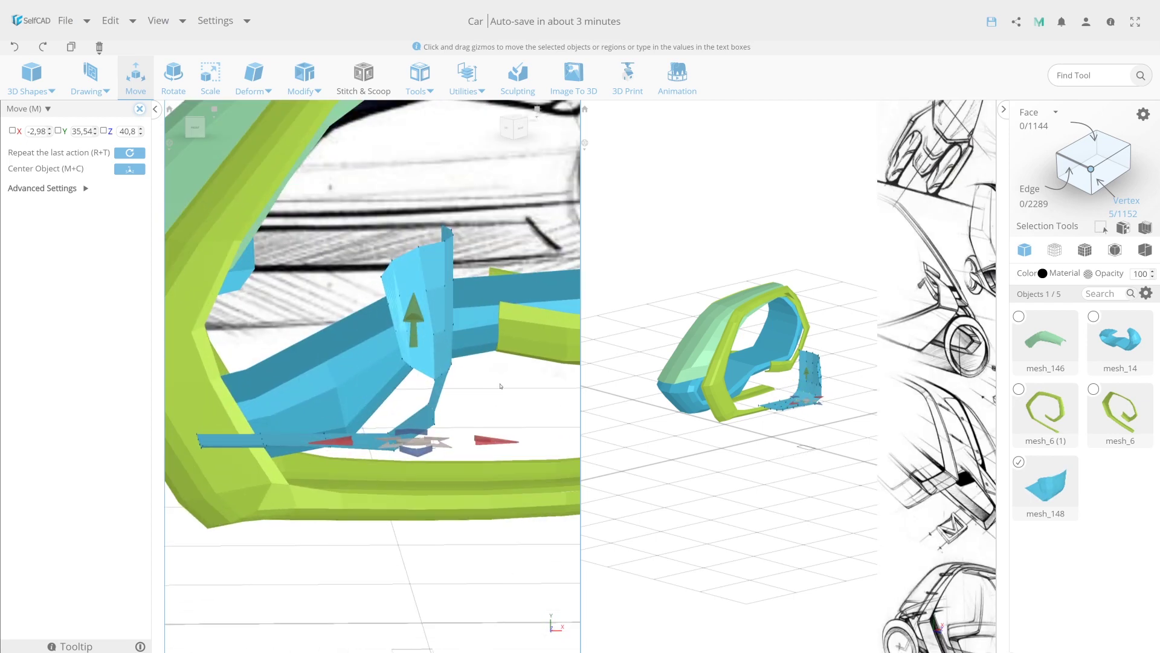
click(169, 74)
Narrow the selected vertices along Y and pull them up to reshape the fender
key(m)
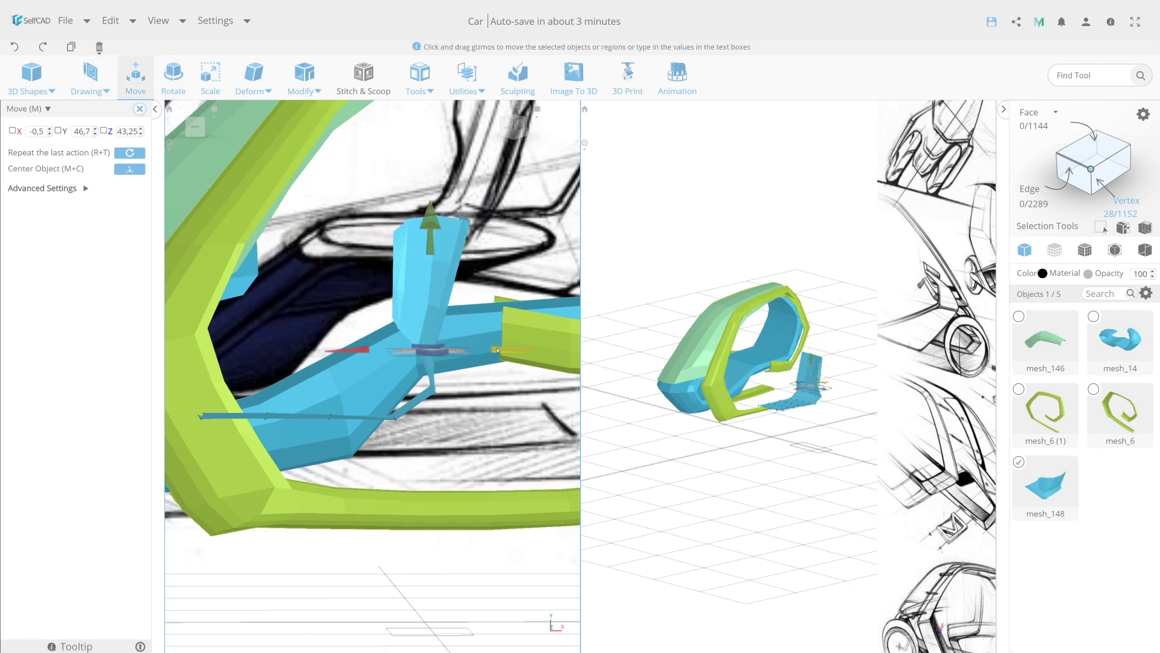
drag(463, 341, 463, 354)
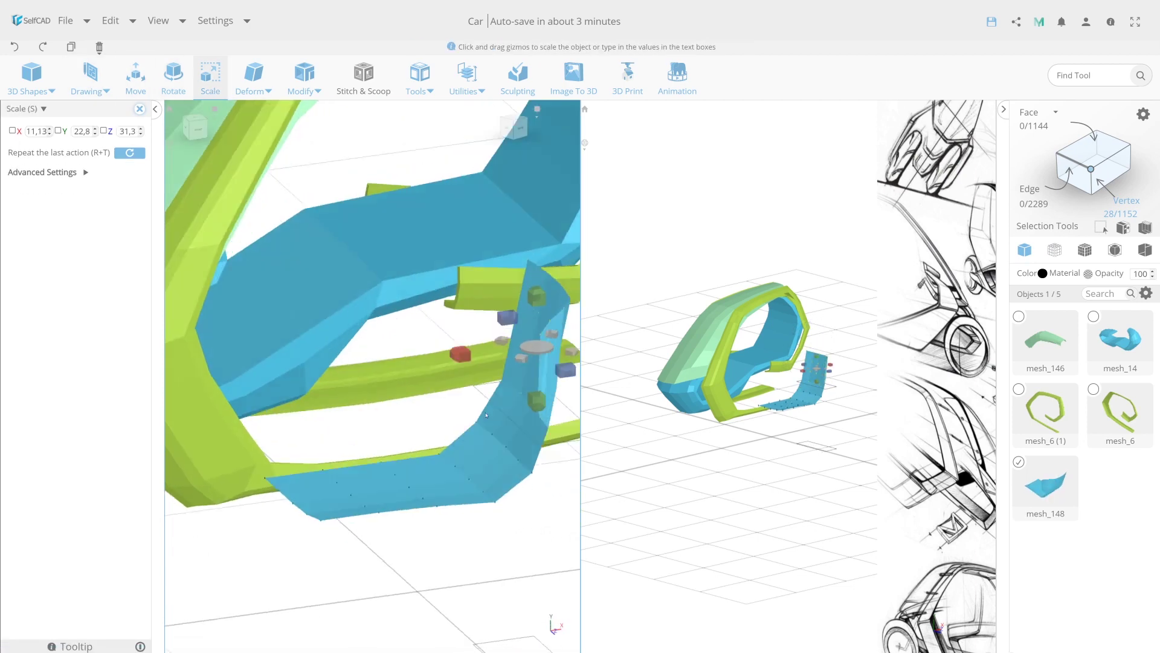
right_drag(463, 353, 353, 347)
key(r)
key(m)
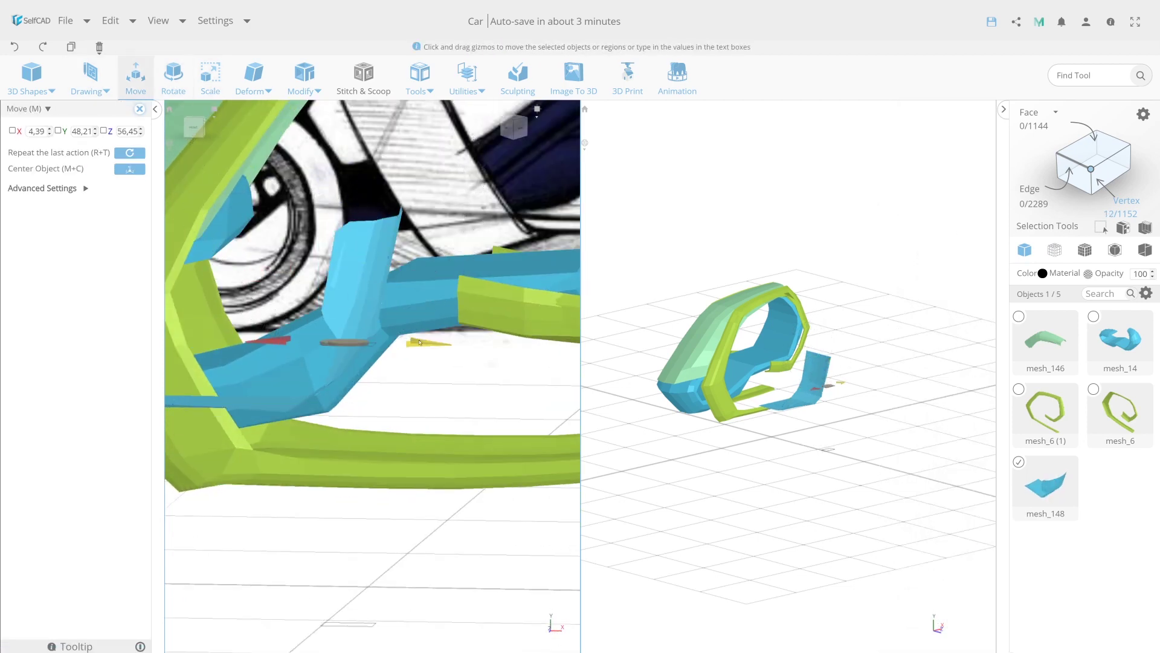
key(r)
key(m)
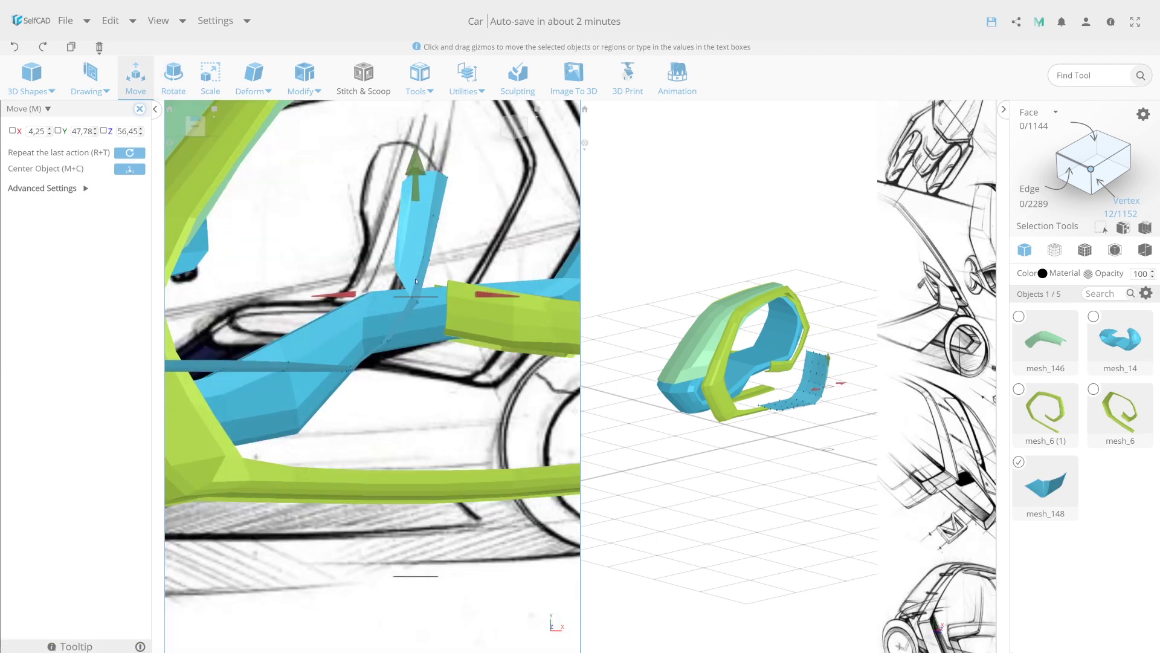
key(m)
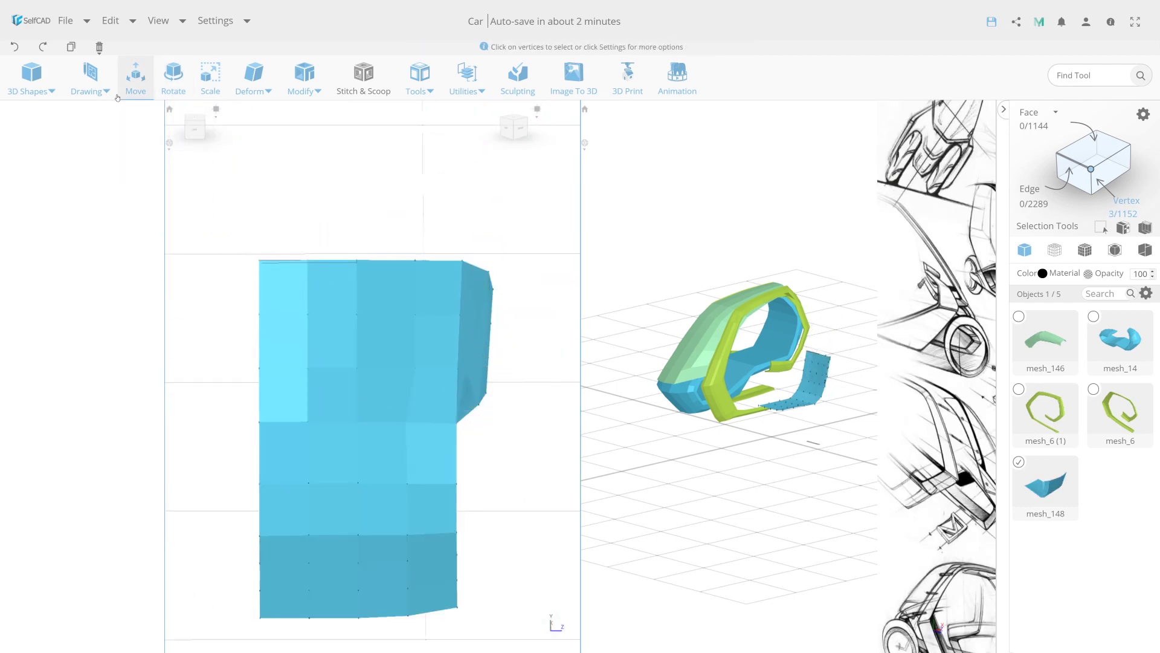
drag(321, 231, 454, 221)
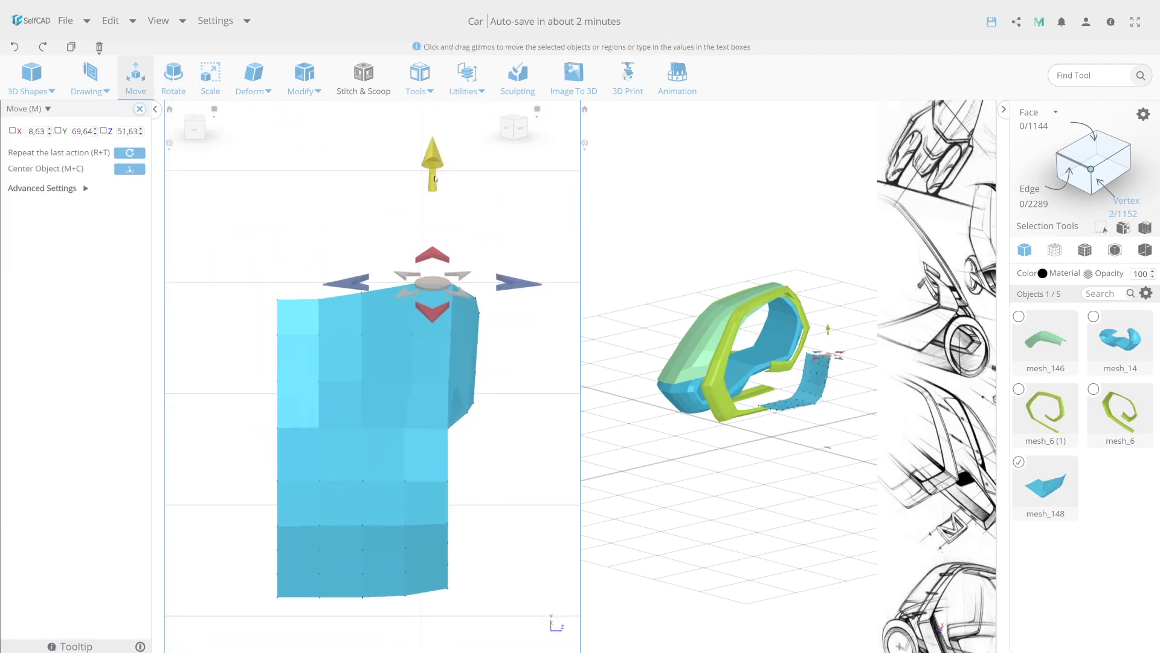
scroll(409, 539, down, 3)
click(467, 79)
Mirror the fender piece to double it into a wider panel
click(459, 117)
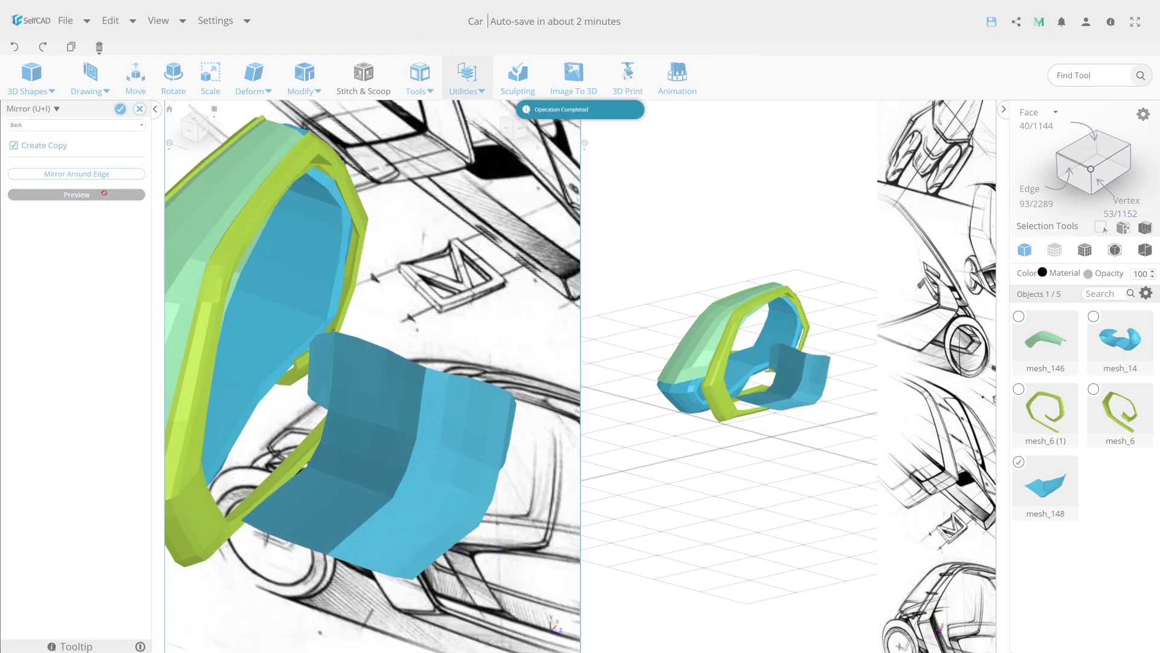
click(120, 109)
click(467, 78)
key(s)
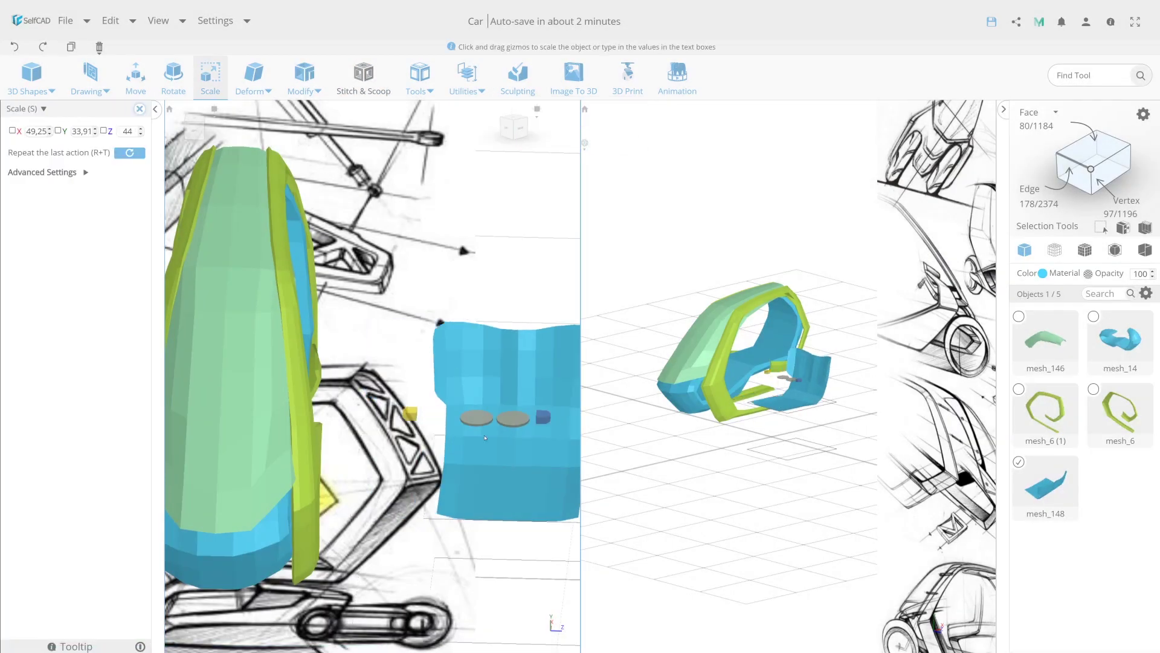
key(m)
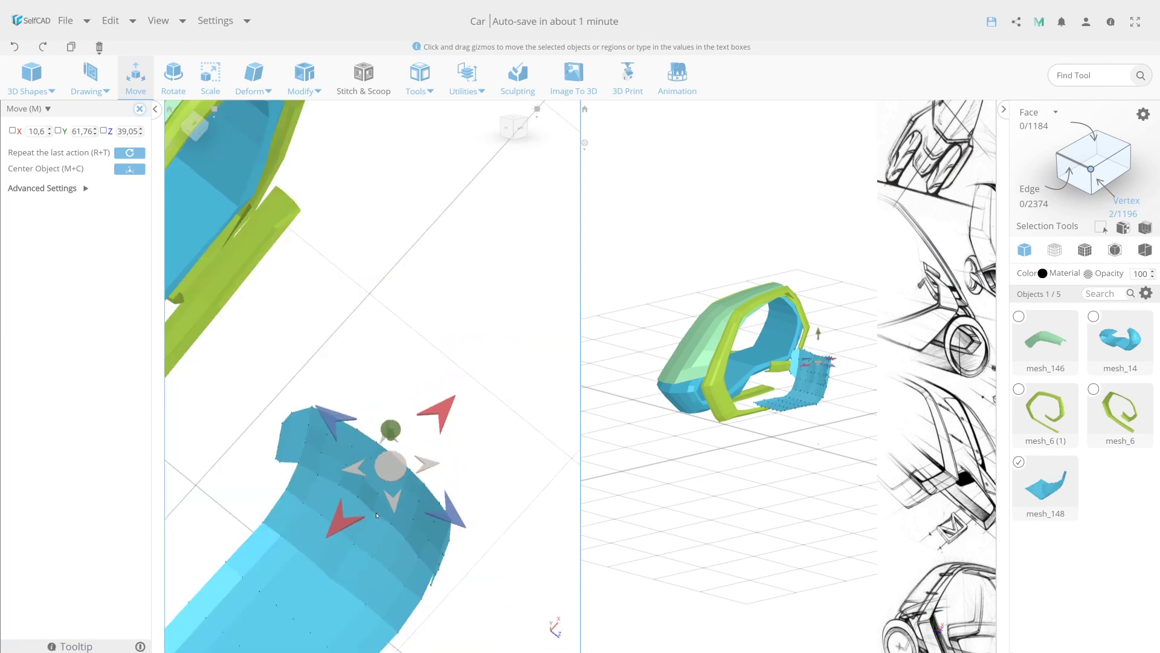
Delete unwanted side faces from mesh_148 and apply a Deform > Taper
click(384, 330)
click(384, 330)
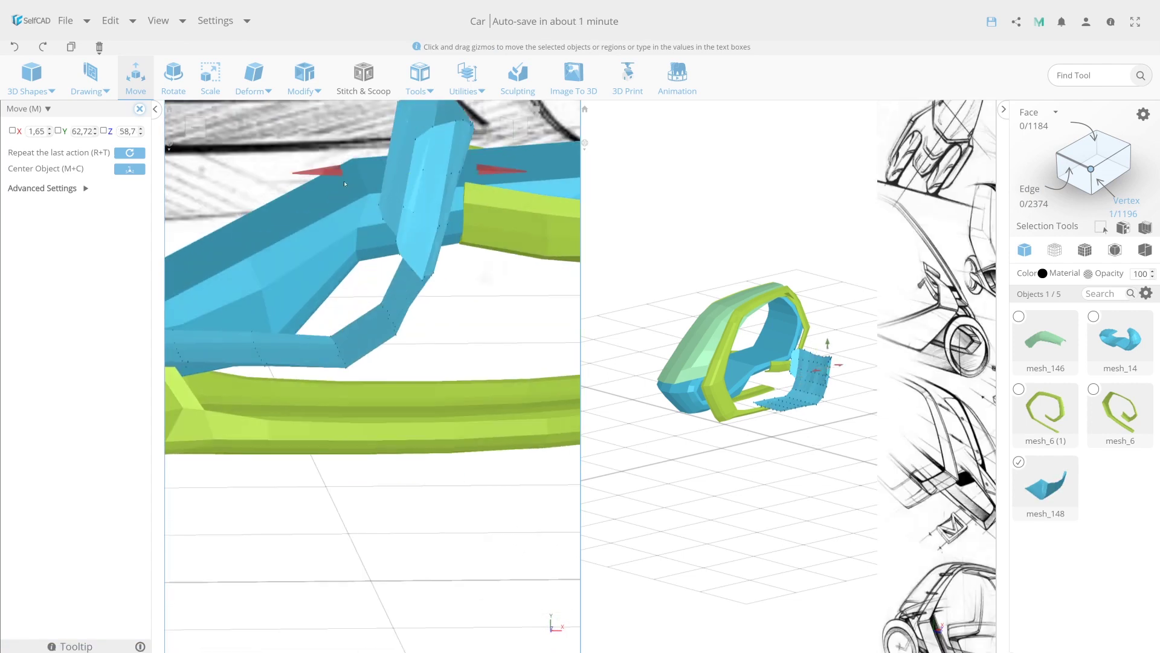
drag(447, 436, 224, 453)
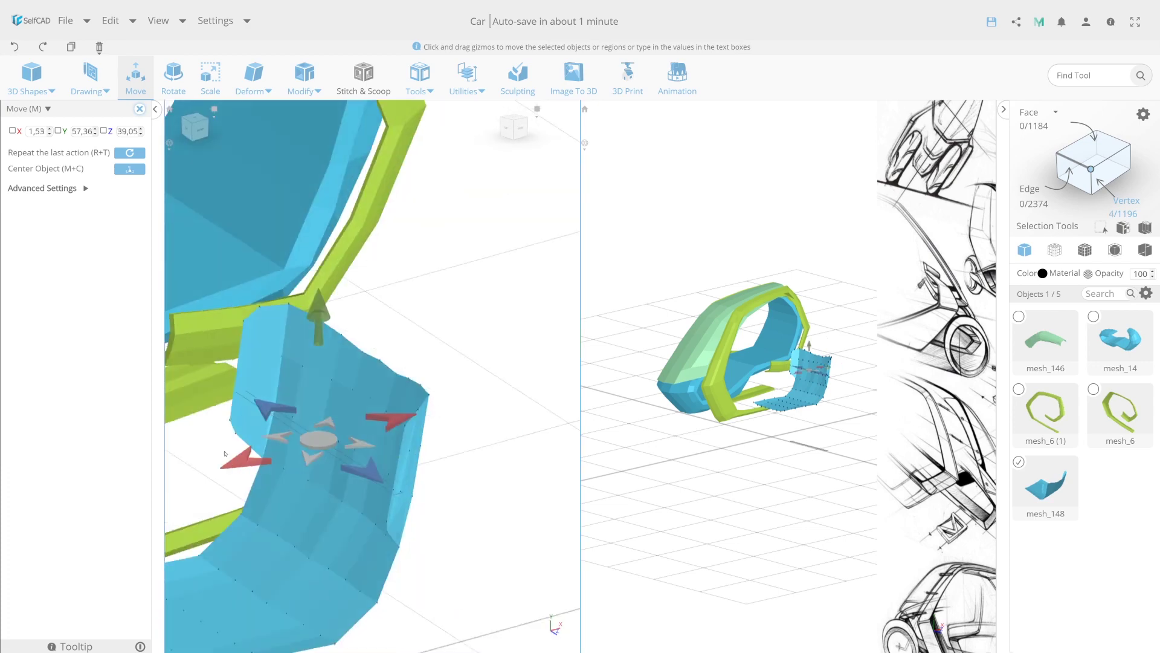
click(189, 490)
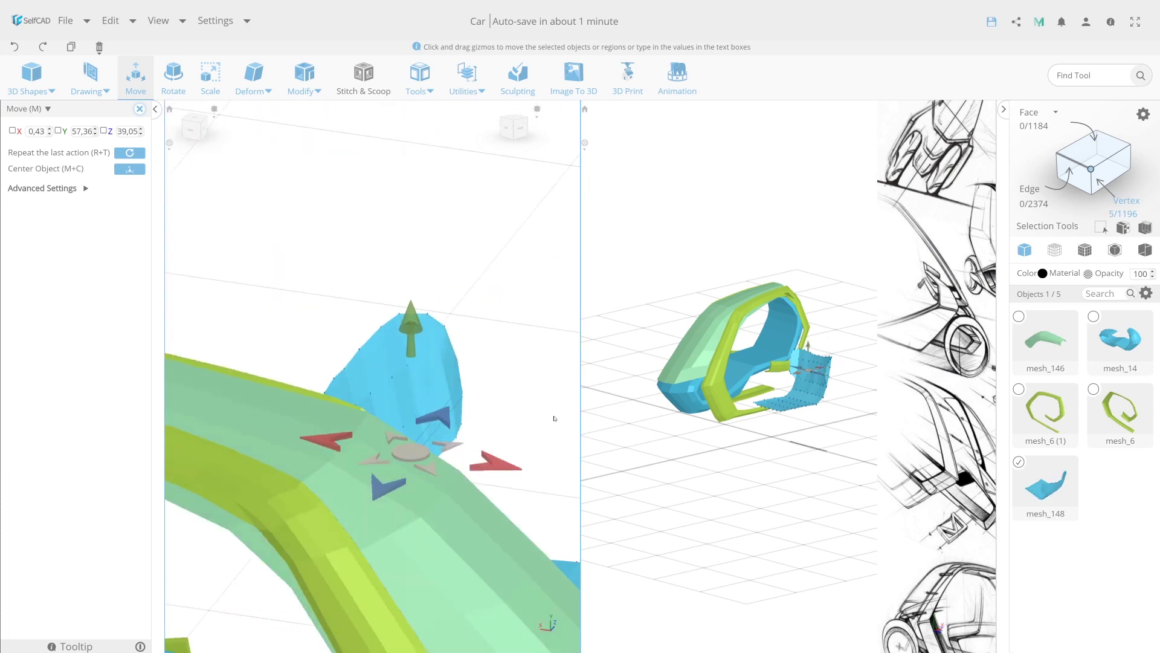
scroll(437, 332, up, 5)
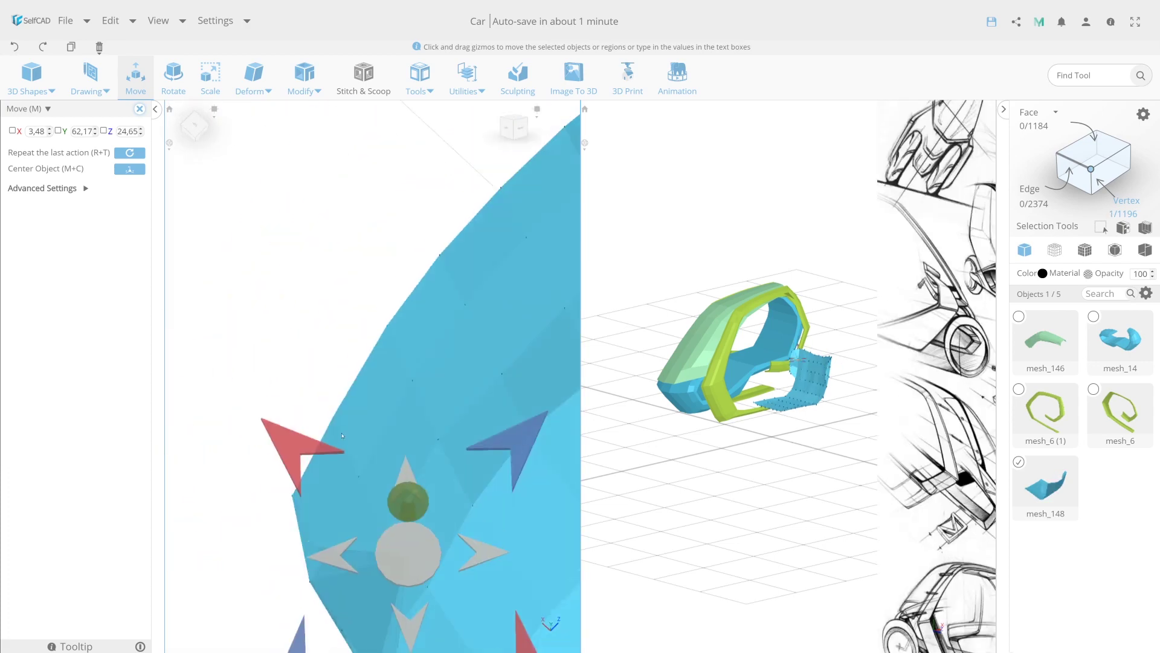
right_drag(438, 332, 483, 302)
click(520, 362)
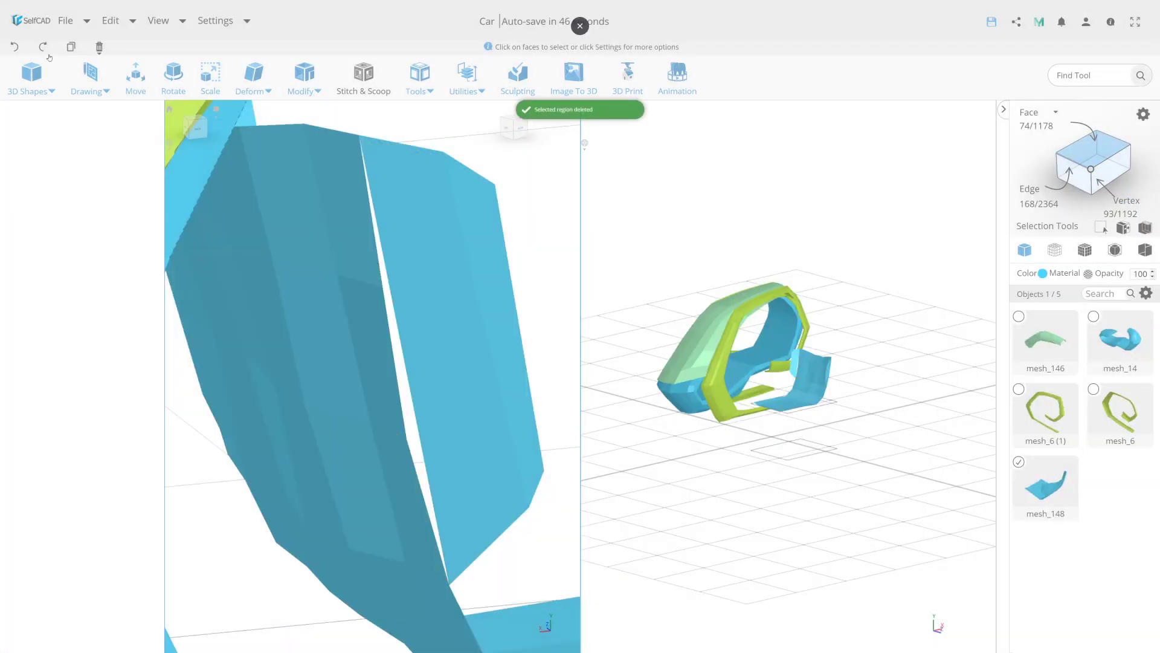
click(455, 352)
key(Delete)
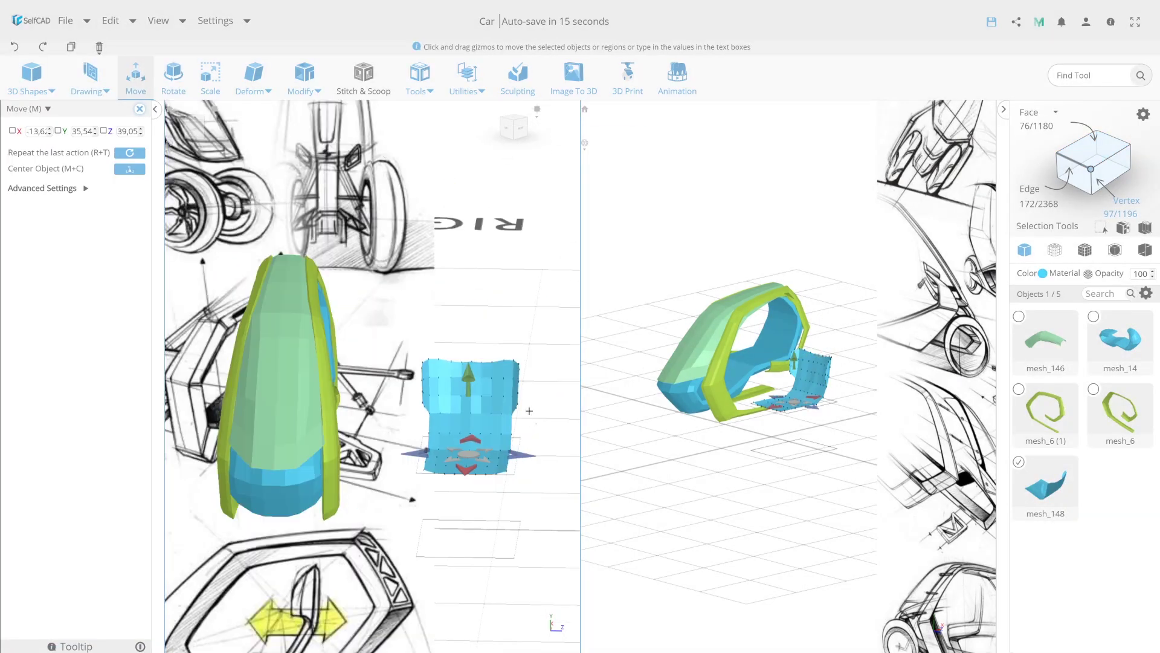
click(252, 79)
click(269, 150)
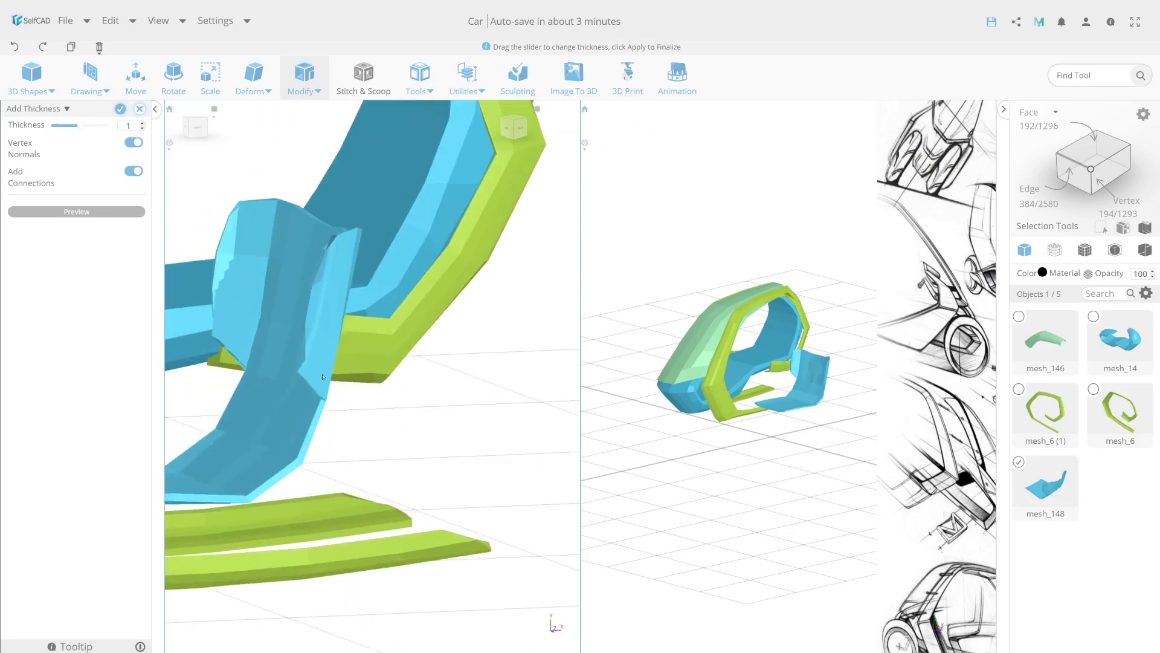
Try a thickness of 2, then an extrusion of the fender faces, and undo it
click(142, 122)
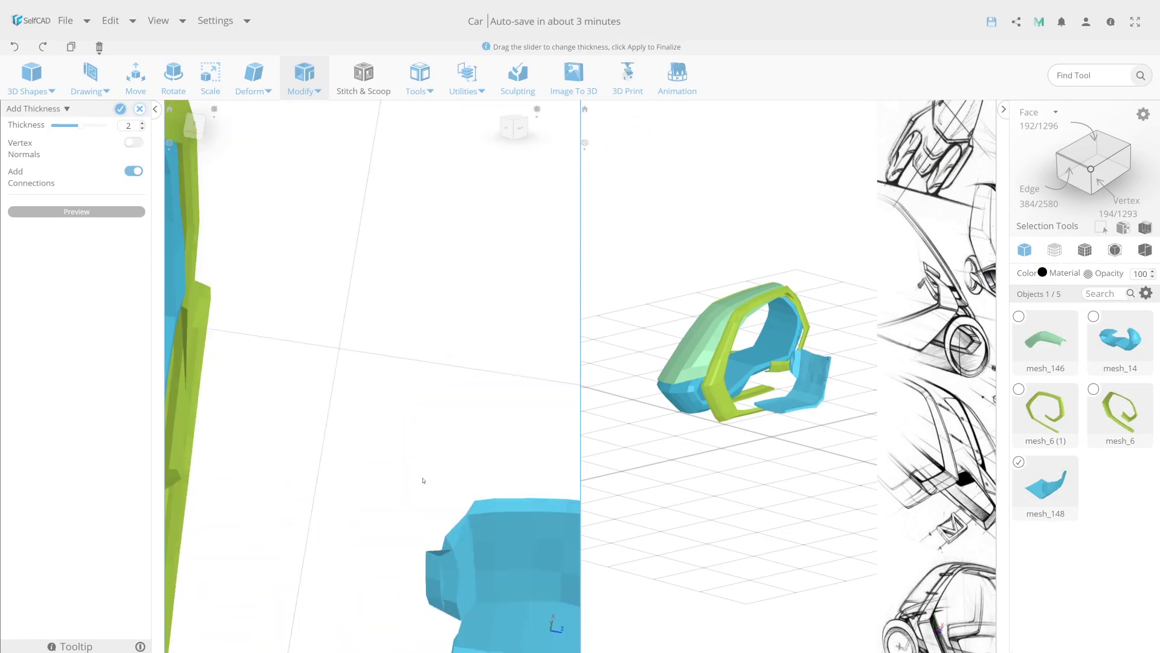
key(Escape)
key(Return)
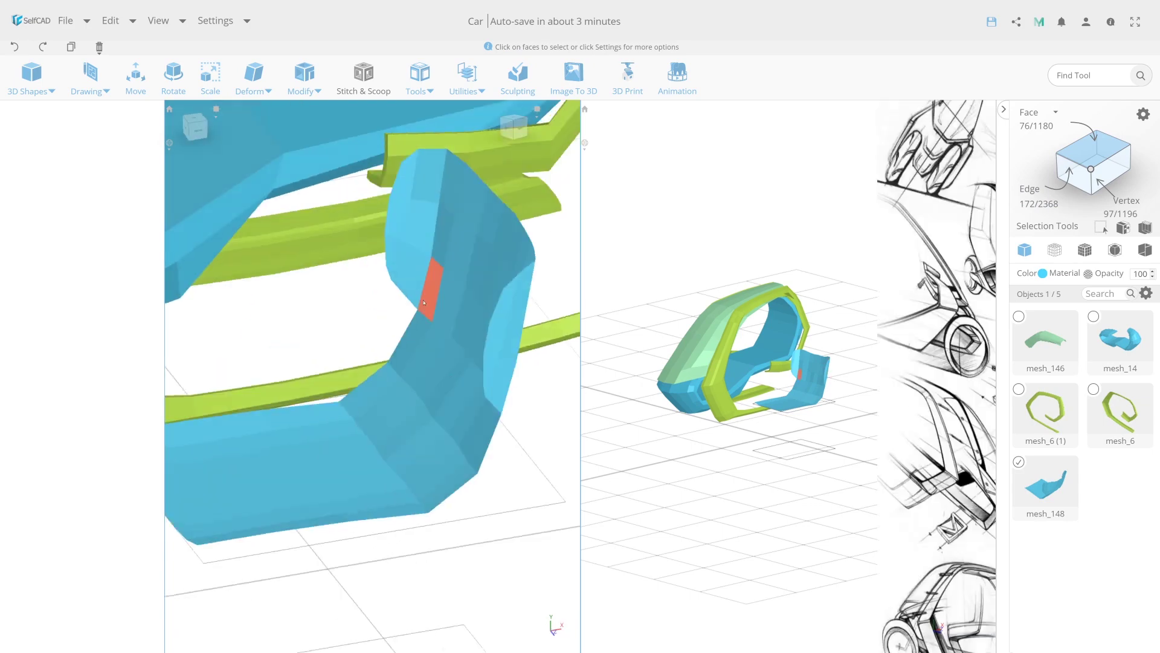
key(e)
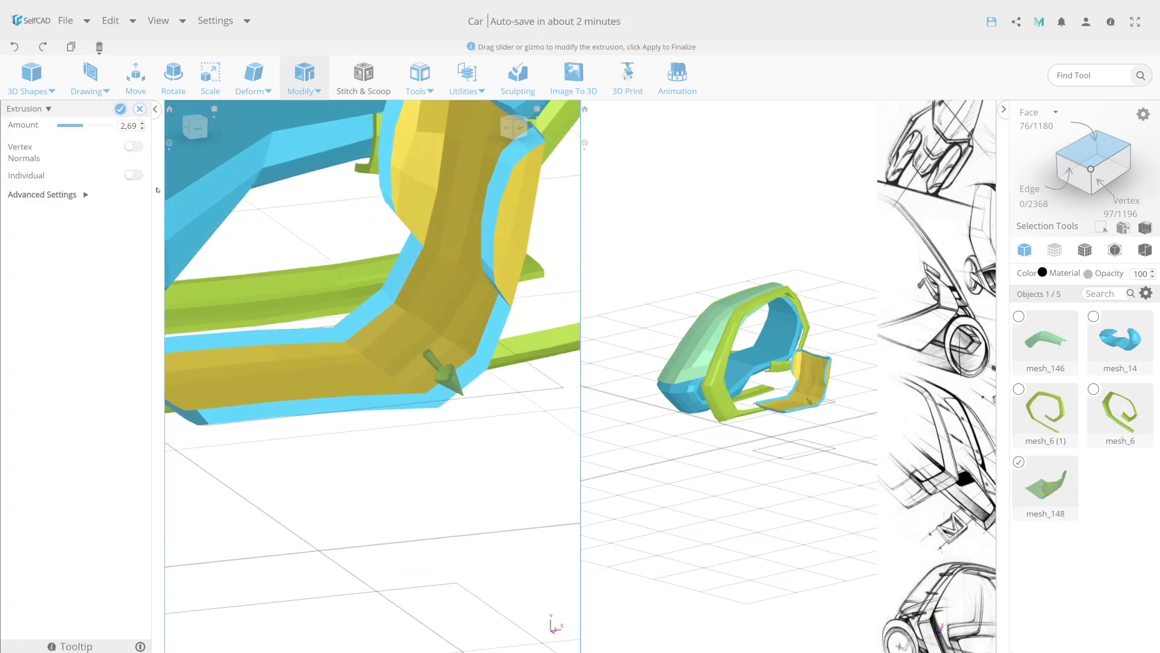
key(Return)
key(ctrl+z)
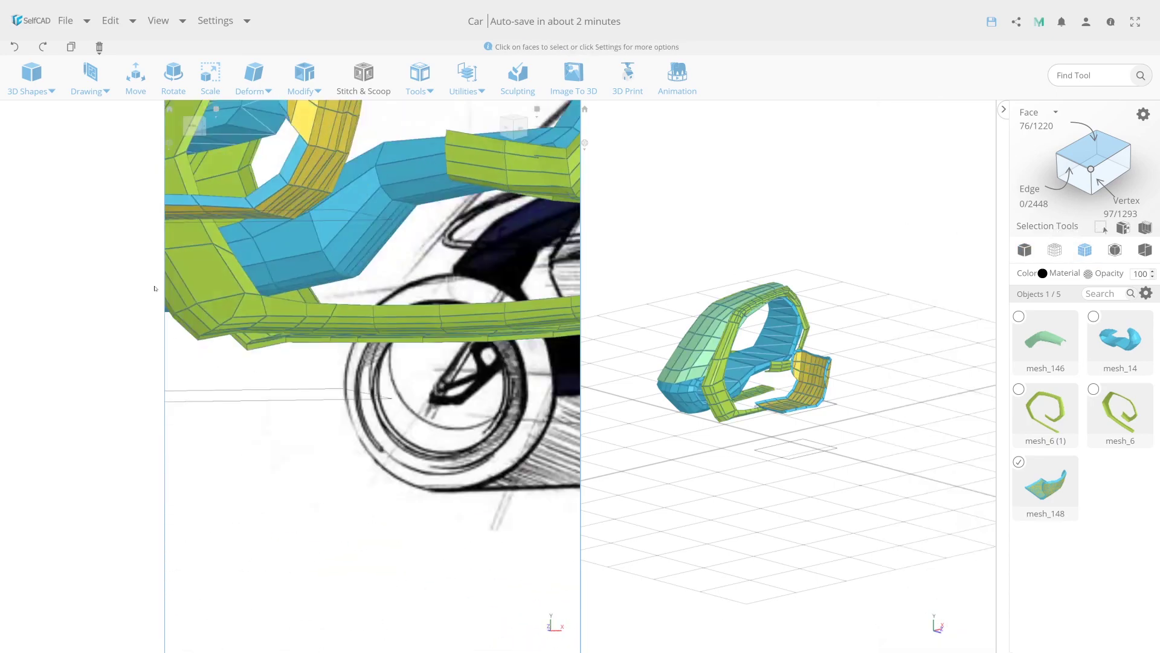
Apply Add Thickness 2 to the seat shell along its vertex normals
key(m)
key(a)
key(Return)
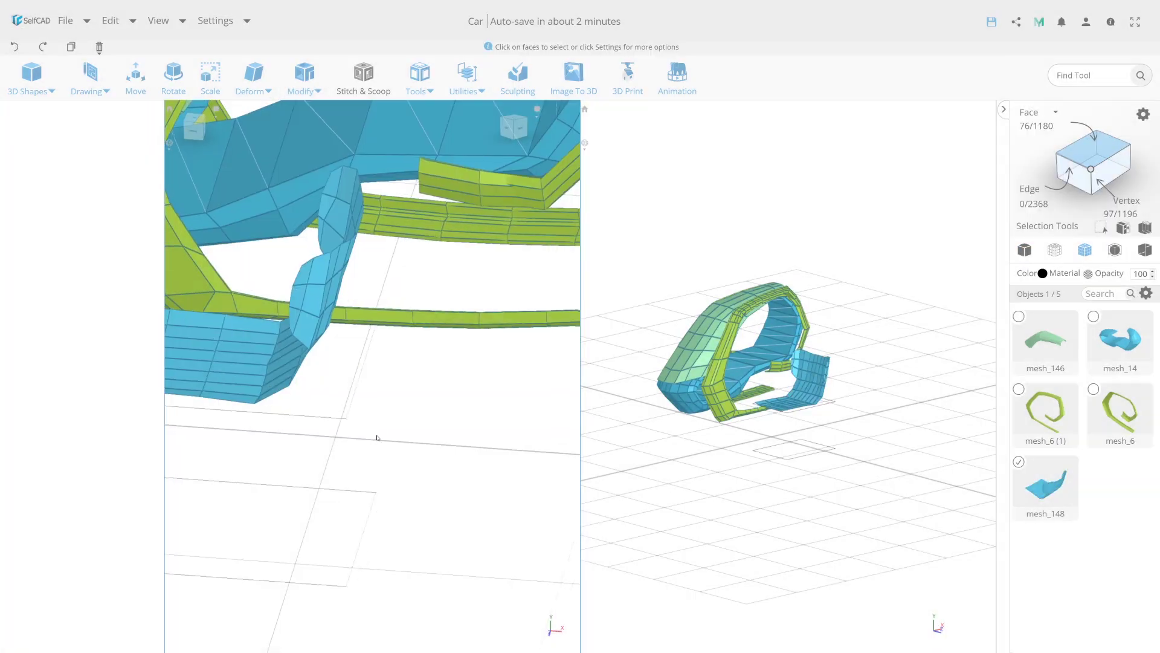
key(m)
key(a)
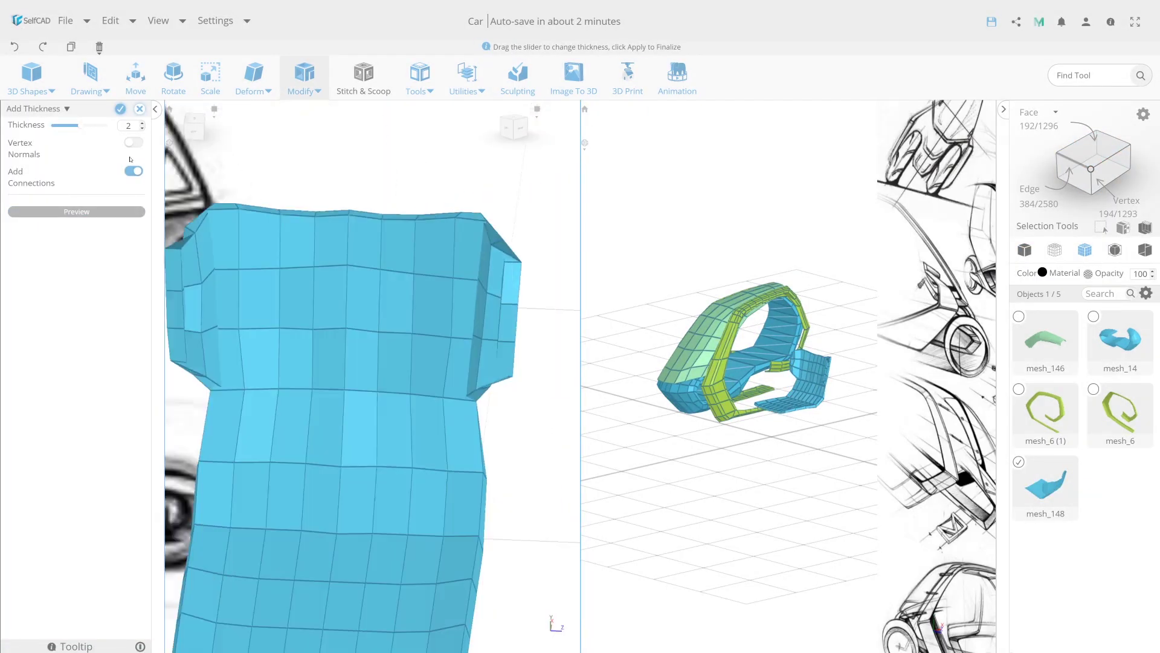
click(135, 144)
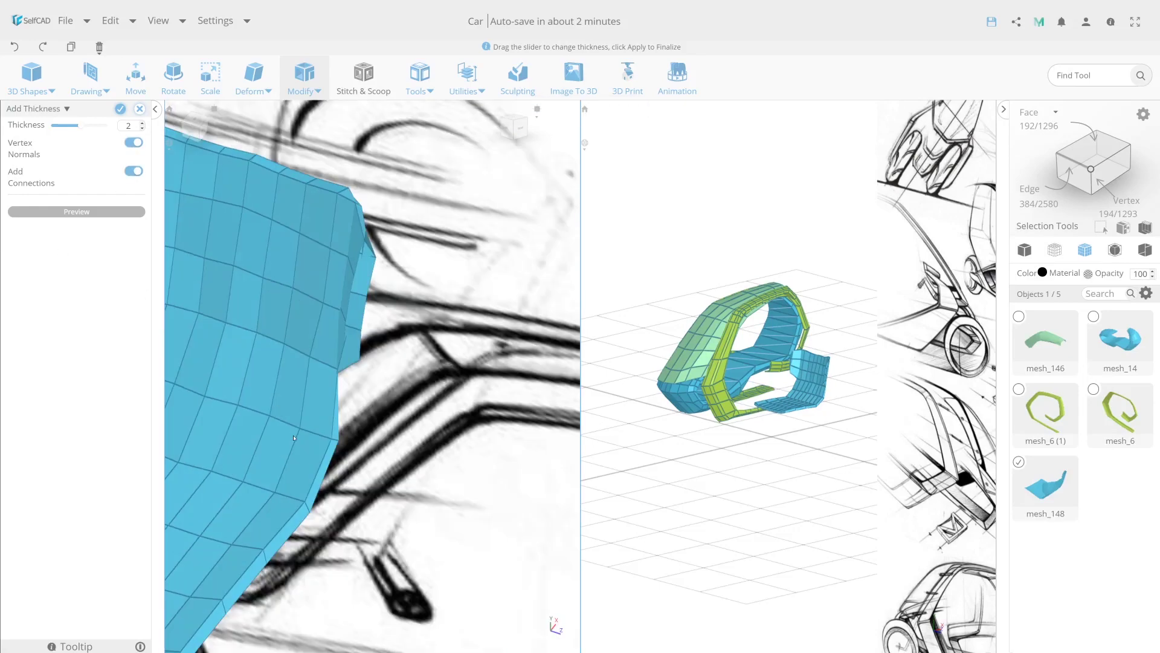
click(140, 109)
Drag several seat vertices so the edges fit the sketched seat outline
key(m)
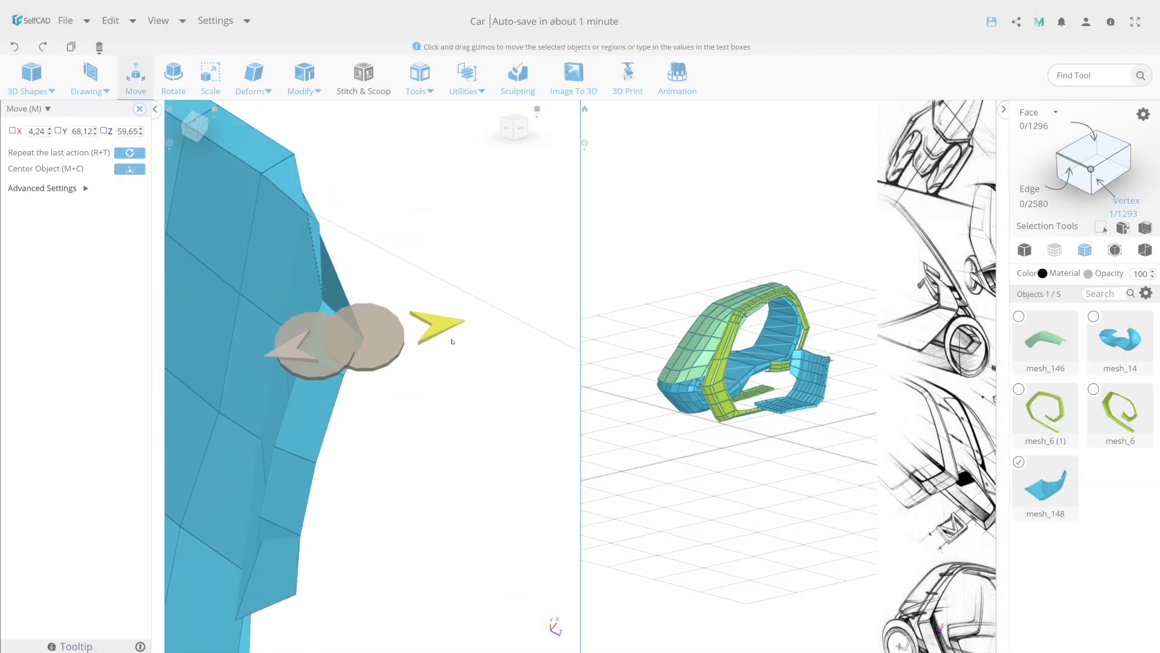
mouse_move(452, 342)
mouse_down()
mouse_move(291, 273)
mouse_move(342, 389)
mouse_up()
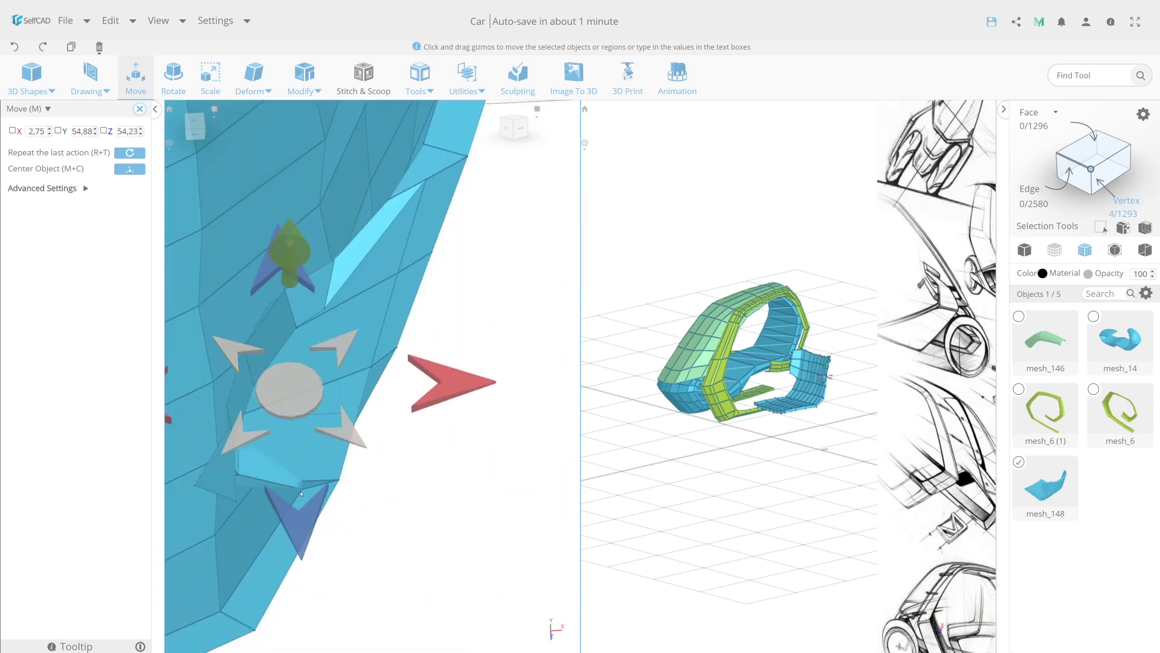
drag(401, 536, 429, 471)
mouse_move(422, 522)
mouse_down()
mouse_move(552, 622)
mouse_move(331, 412)
mouse_up()
drag(390, 383, 446, 338)
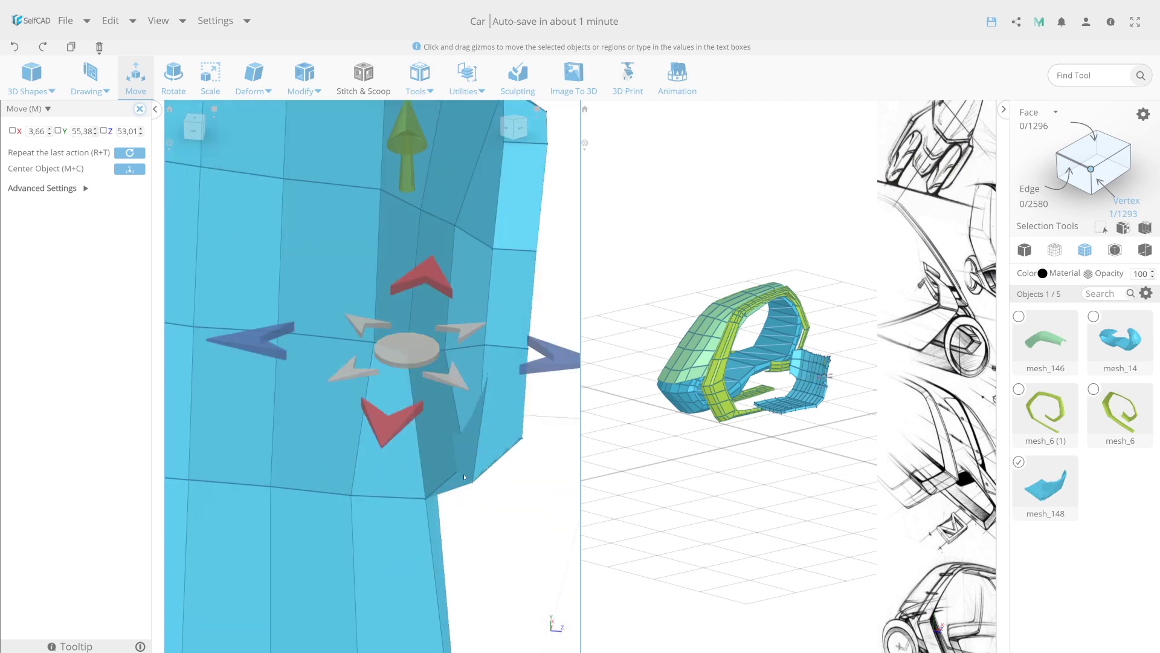
drag(562, 454, 313, 445)
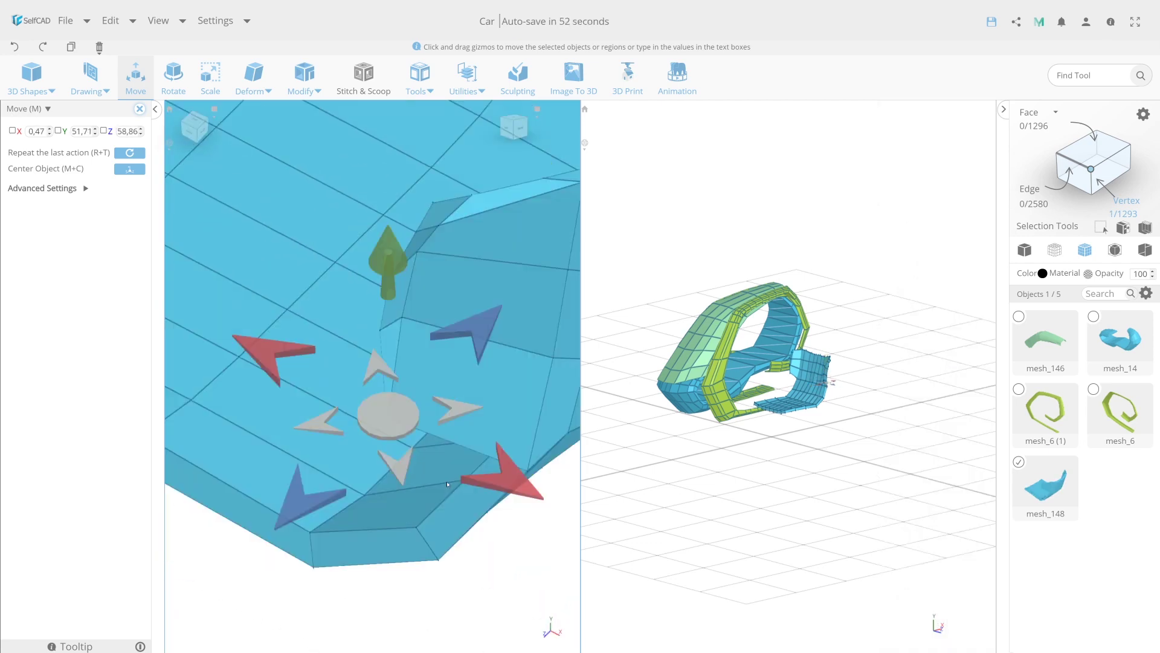
drag(357, 345, 386, 326)
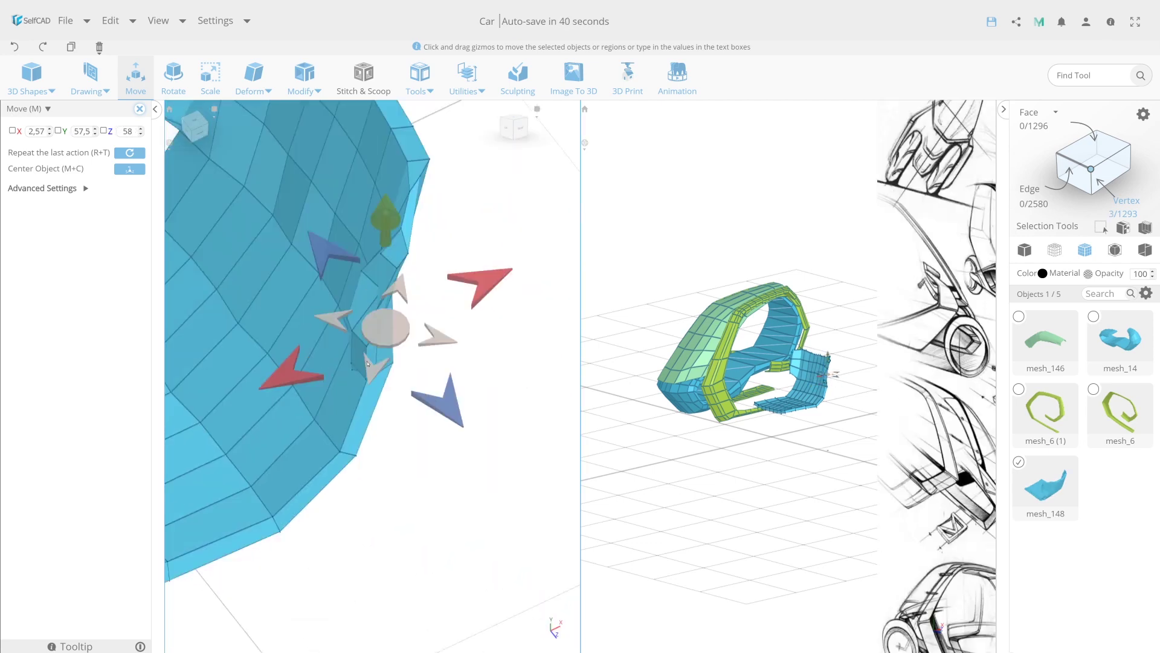
click(1054, 250)
click(1025, 250)
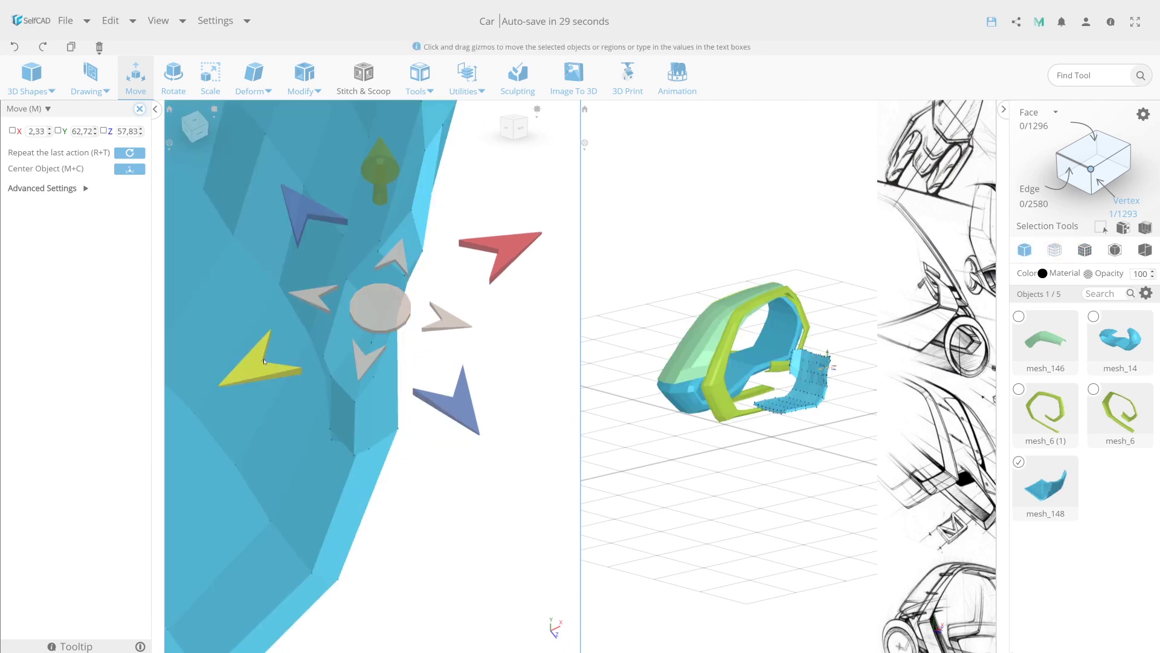
Use wireframe to reach hidden seat vertices, move them, then try and cancel Fillet
mouse_move(427, 368)
mouse_down()
mouse_move(390, 419)
mouse_move(522, 328)
mouse_up()
click(1053, 256)
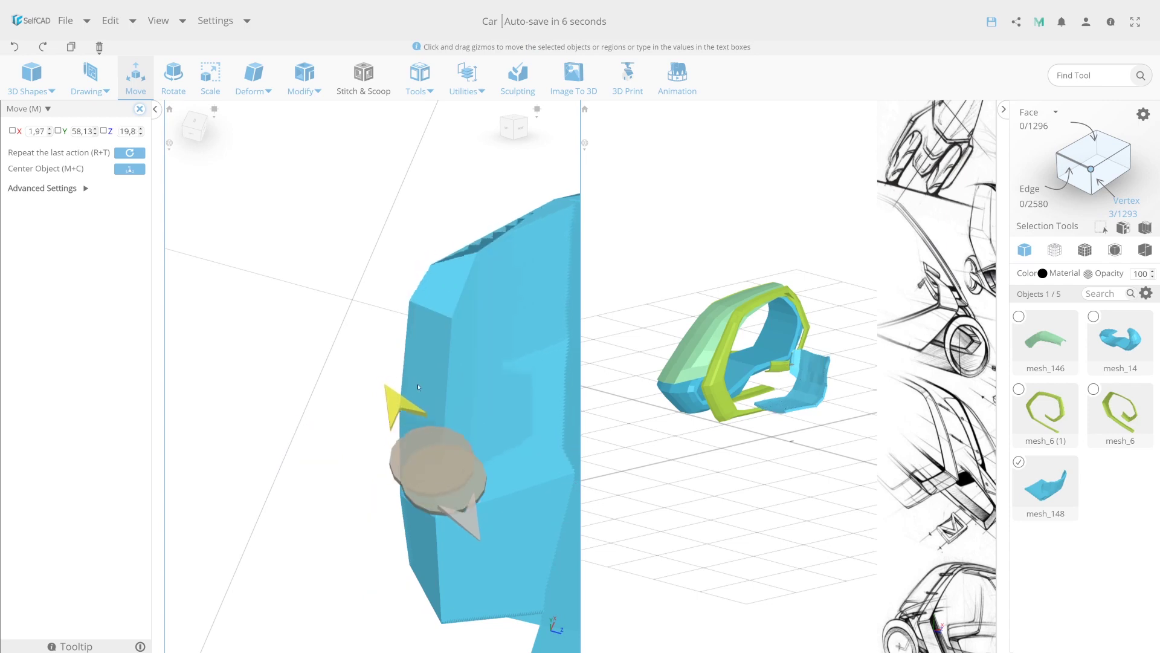
drag(418, 387, 472, 508)
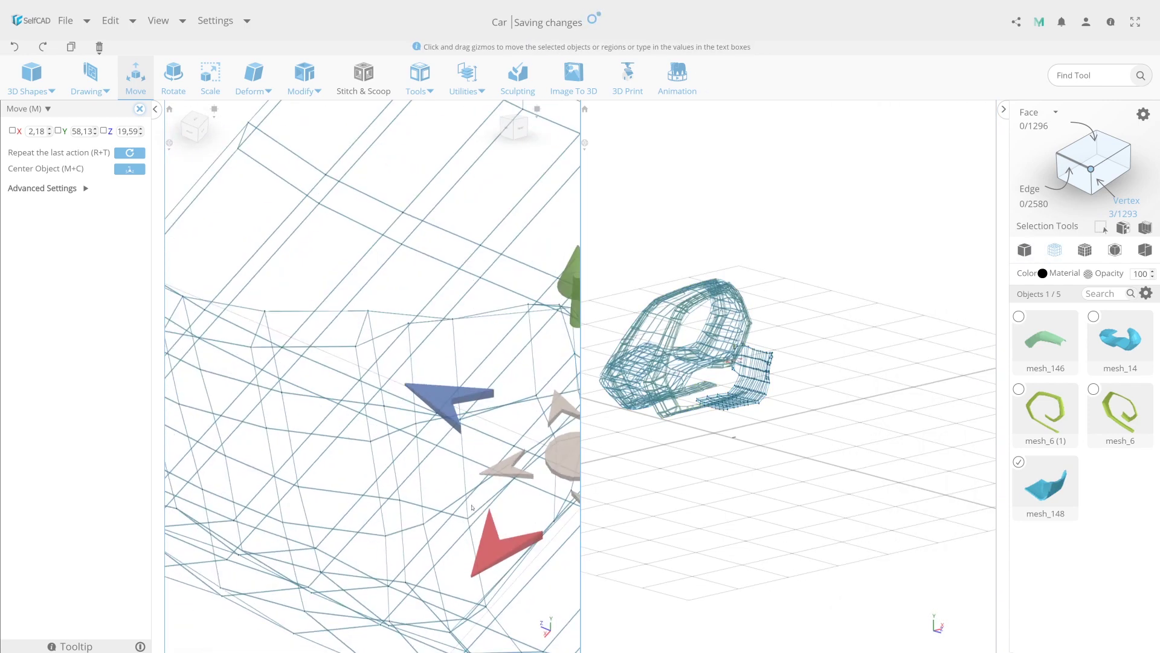
click(475, 496)
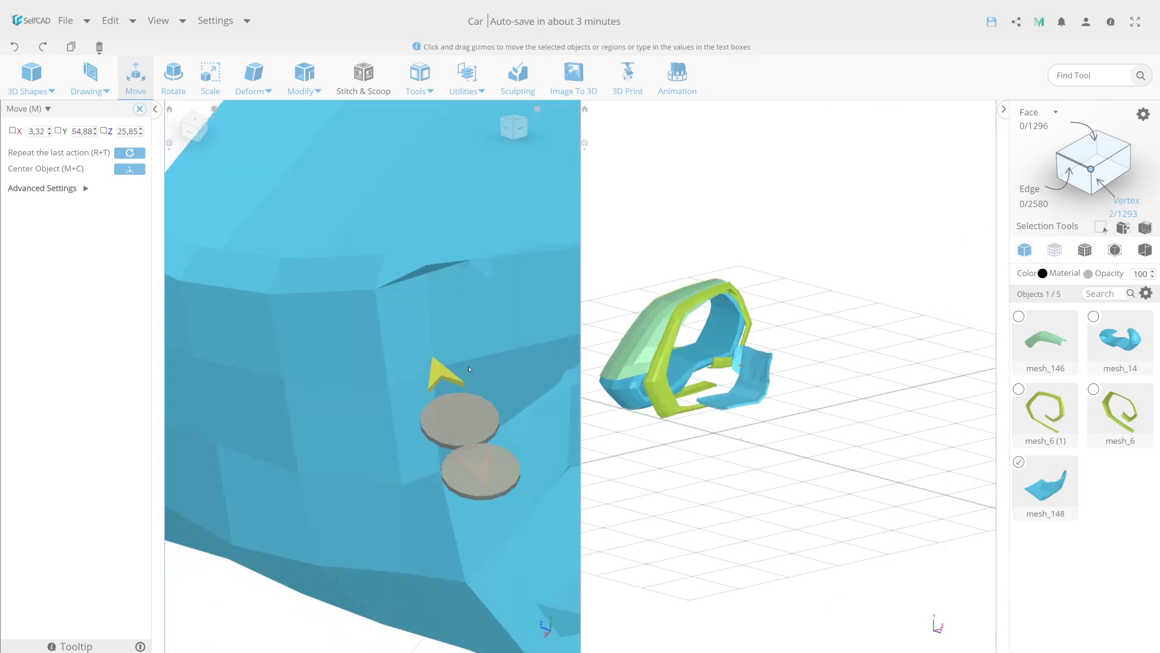
click(381, 546)
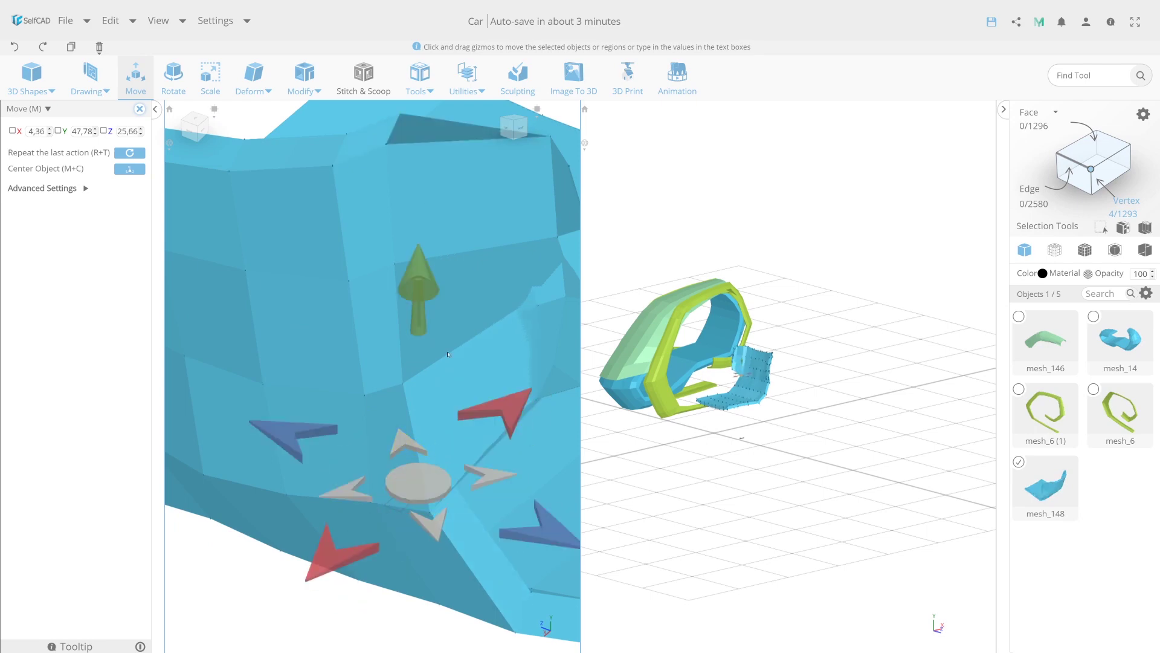
click(1054, 250)
click(514, 445)
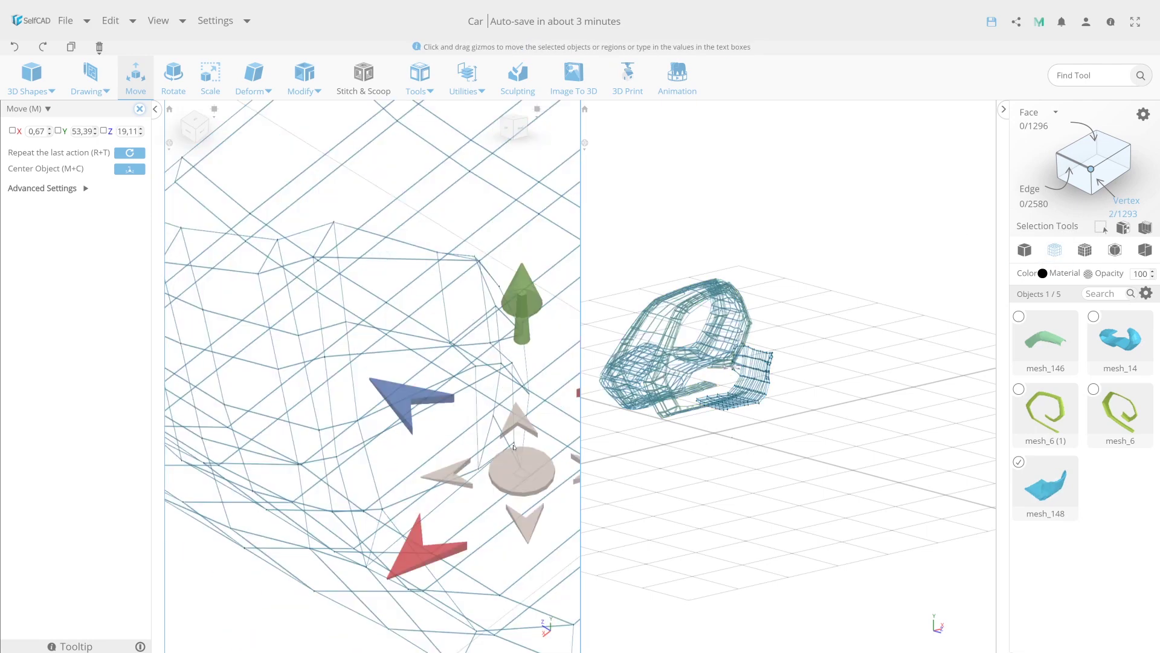
click(1023, 250)
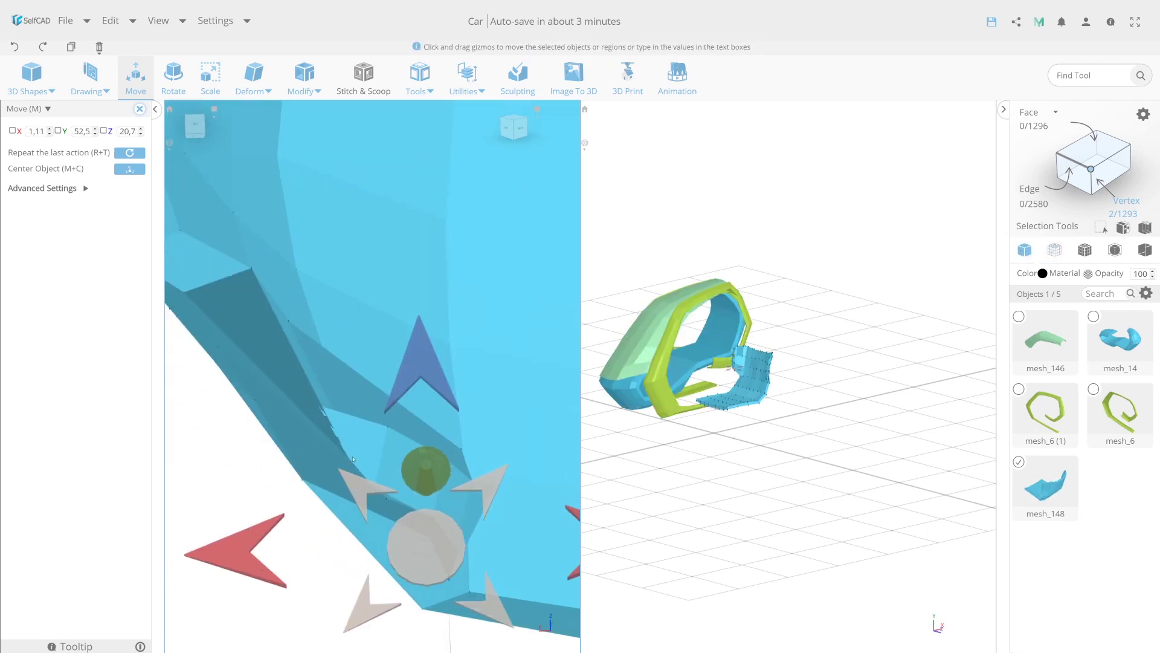
click(441, 417)
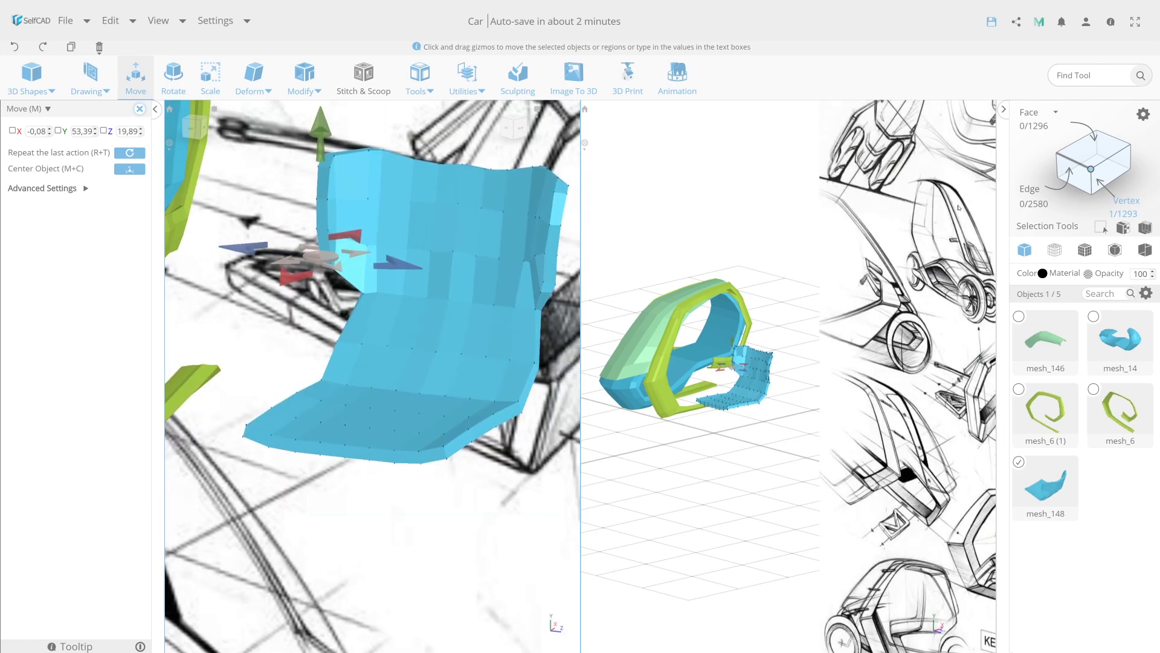
click(304, 75)
click(339, 252)
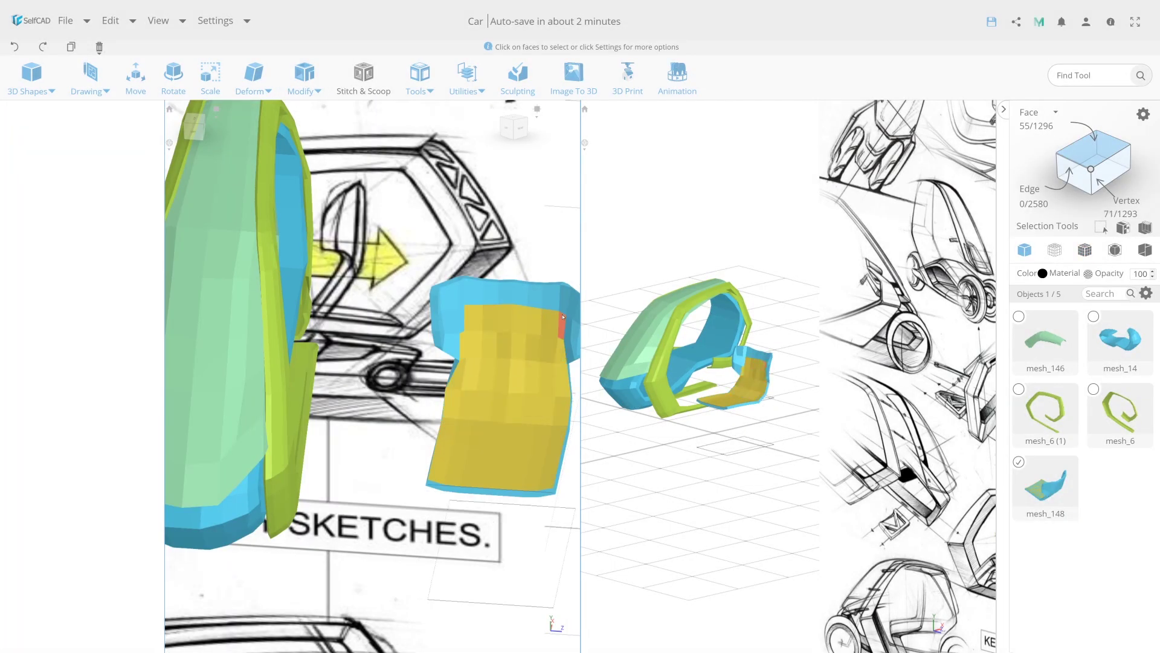
Scale the selected seat faces and try Modify > Round Object on the seat
click(445, 321)
key(s)
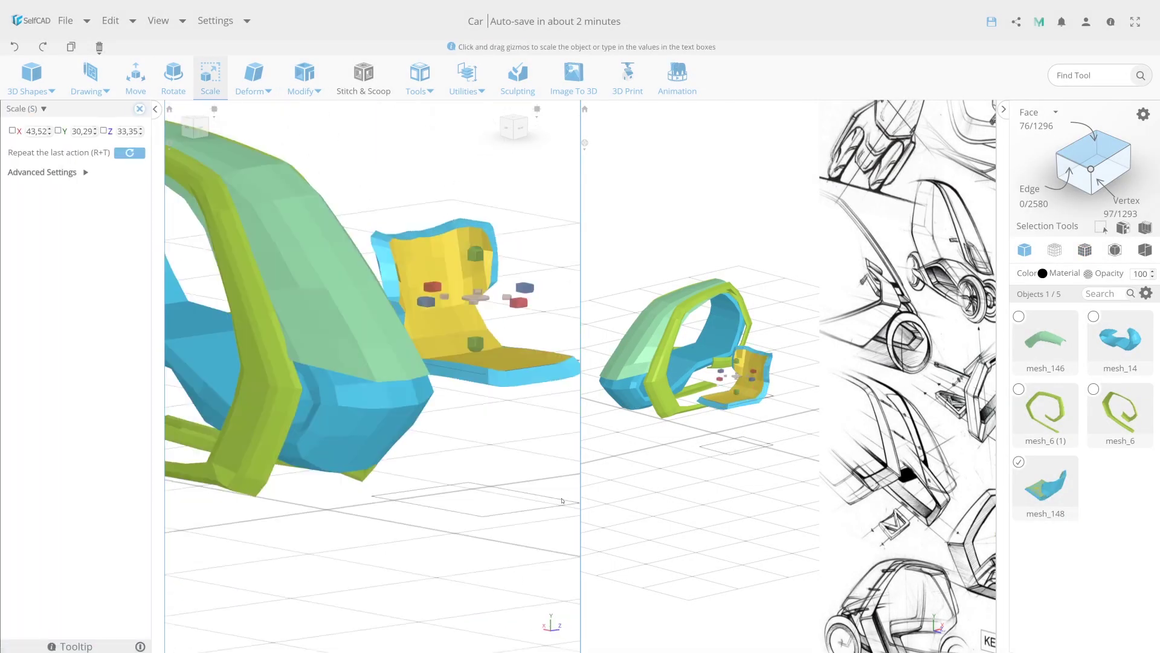
click(304, 79)
click(338, 222)
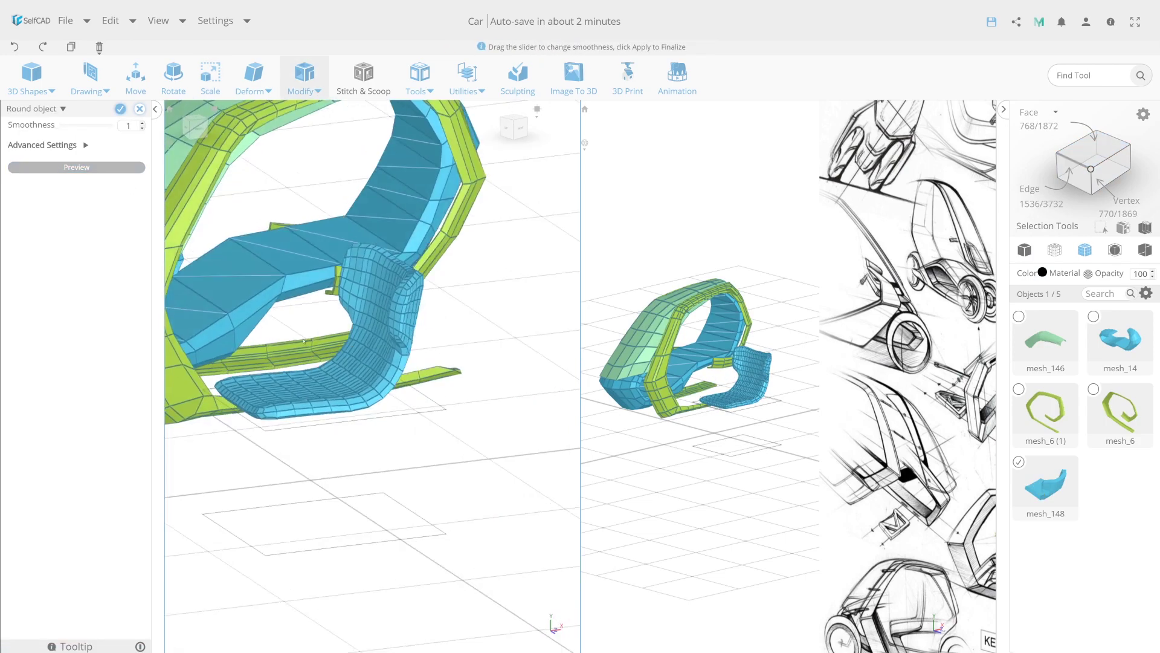
click(139, 109)
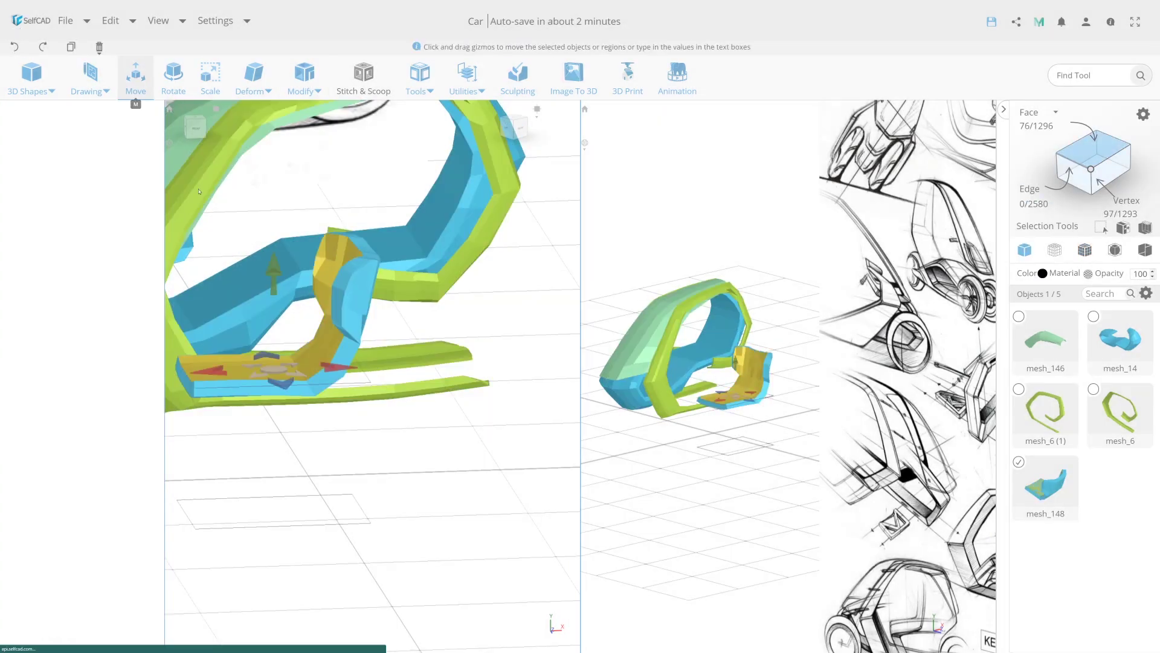
key(s)
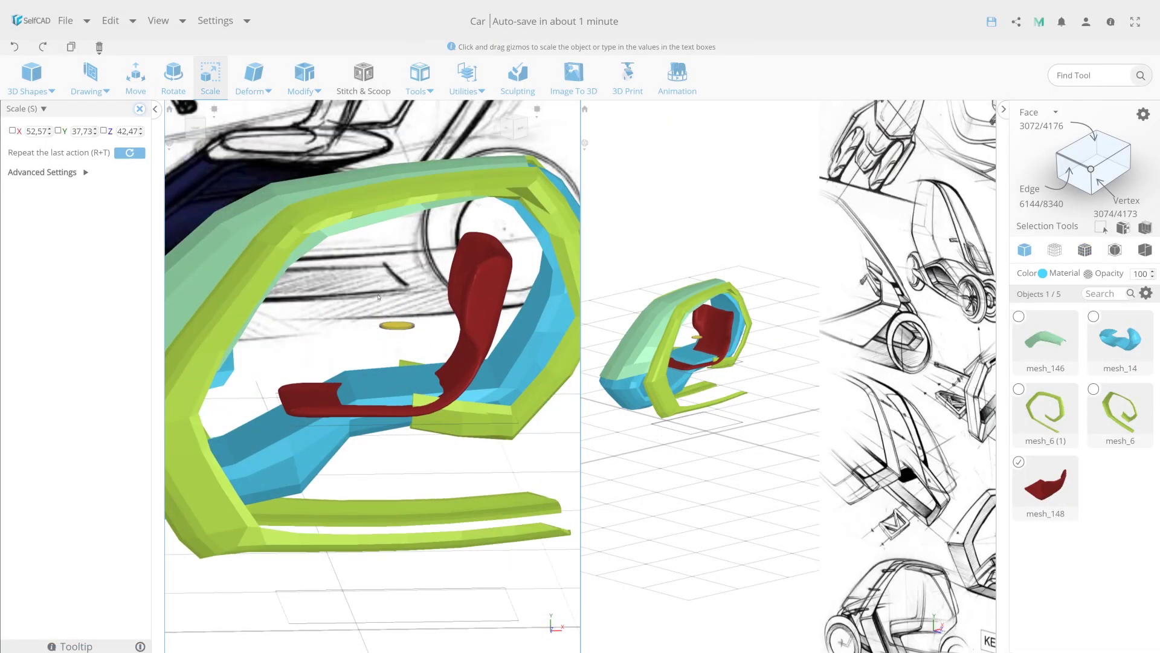
key(s)
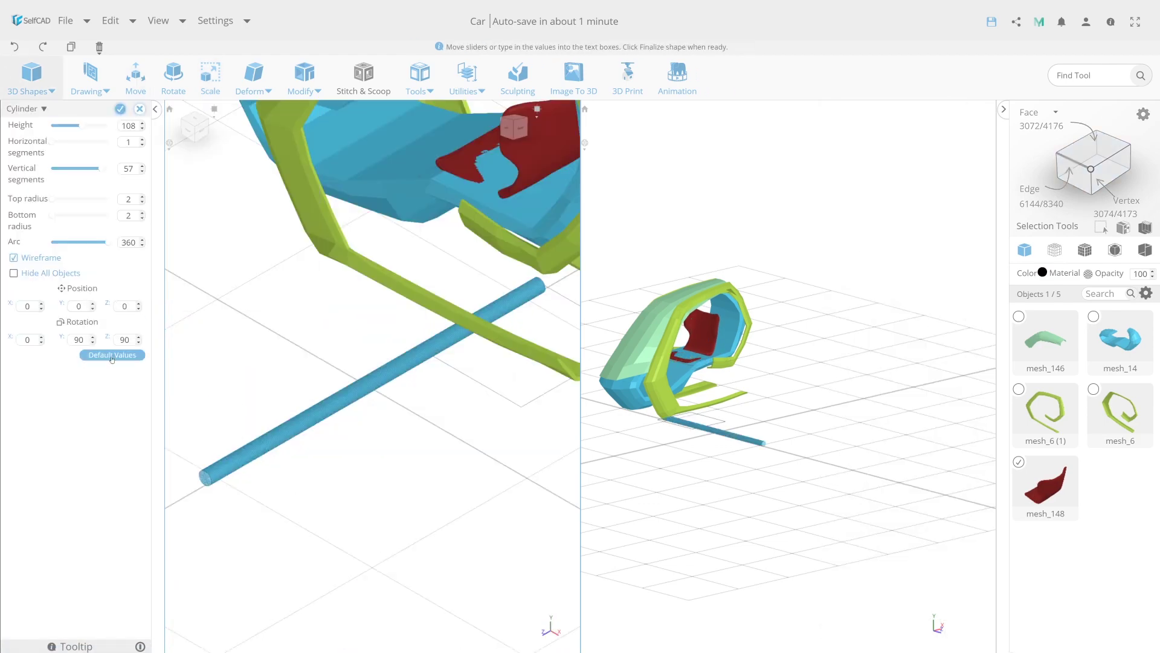
Add the cylinder at default values, then rotate, resize and move it against the red seat
click(112, 356)
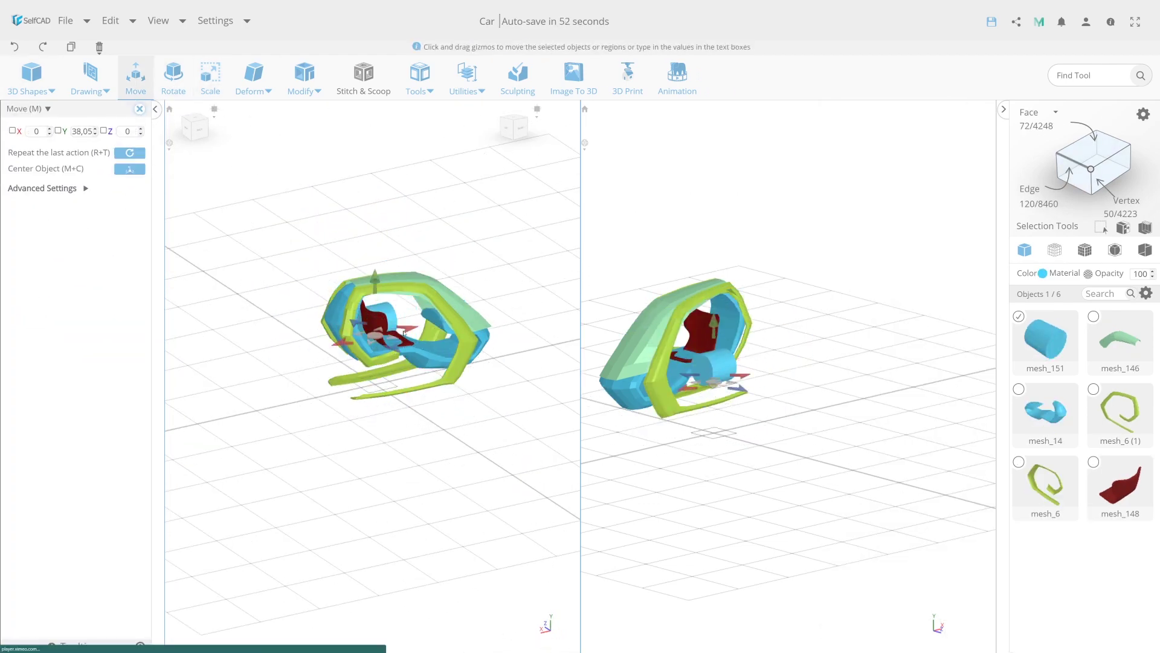
drag(364, 437, 304, 466)
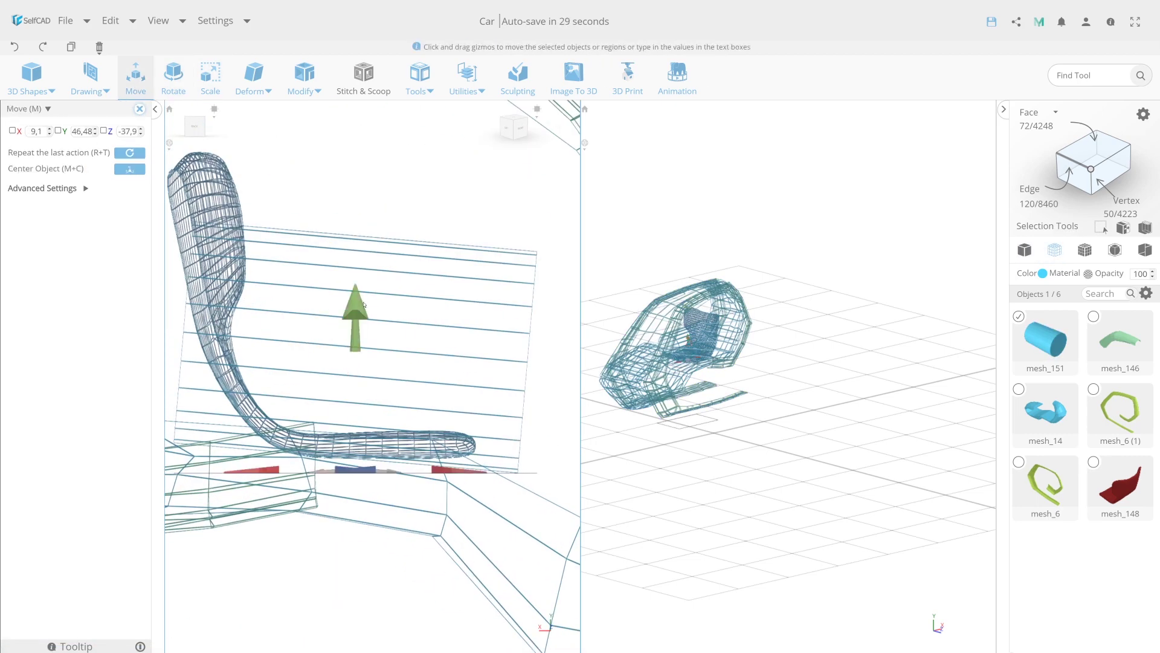
key(r)
scroll(372, 363, down, 3)
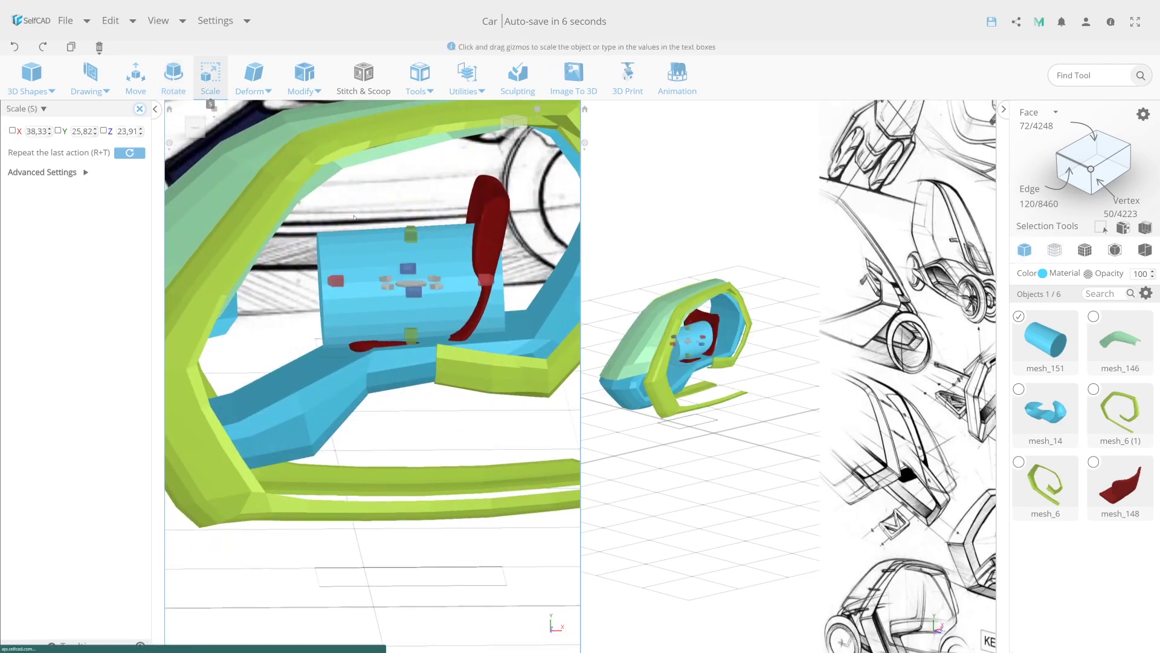
key(s)
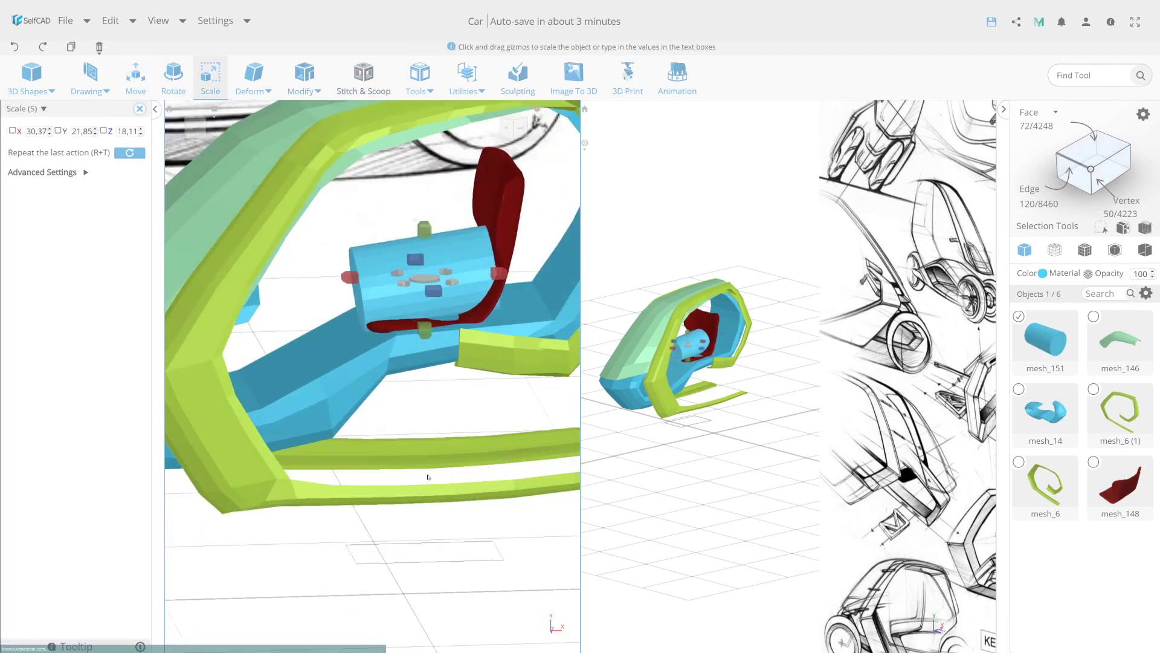
key(m)
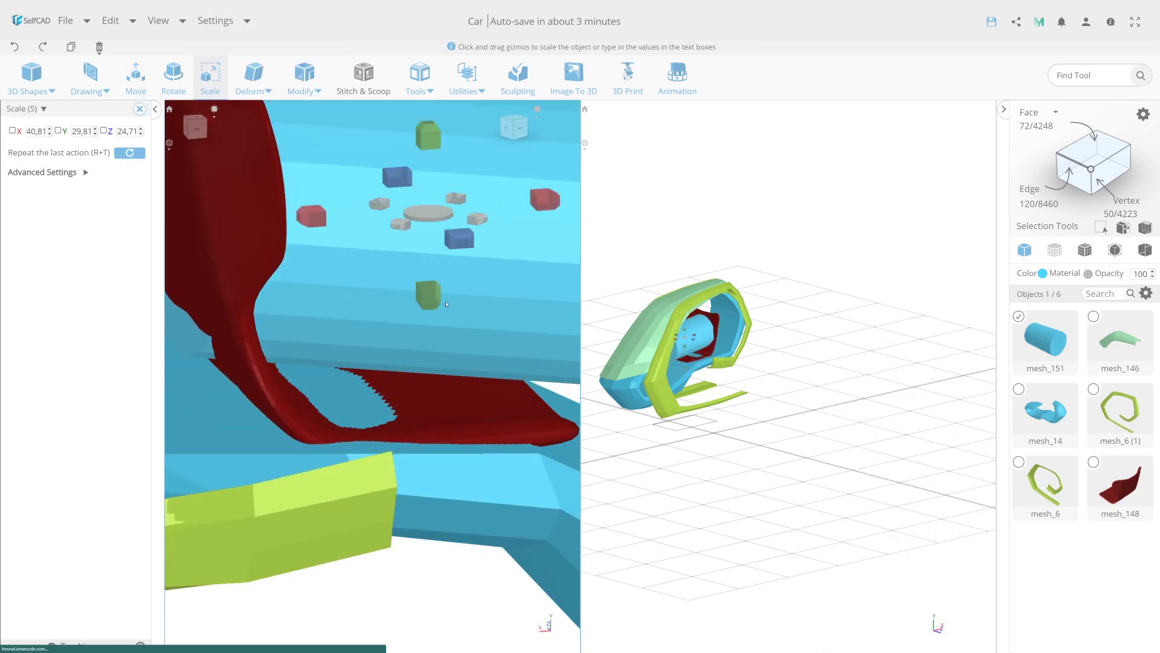
click(249, 83)
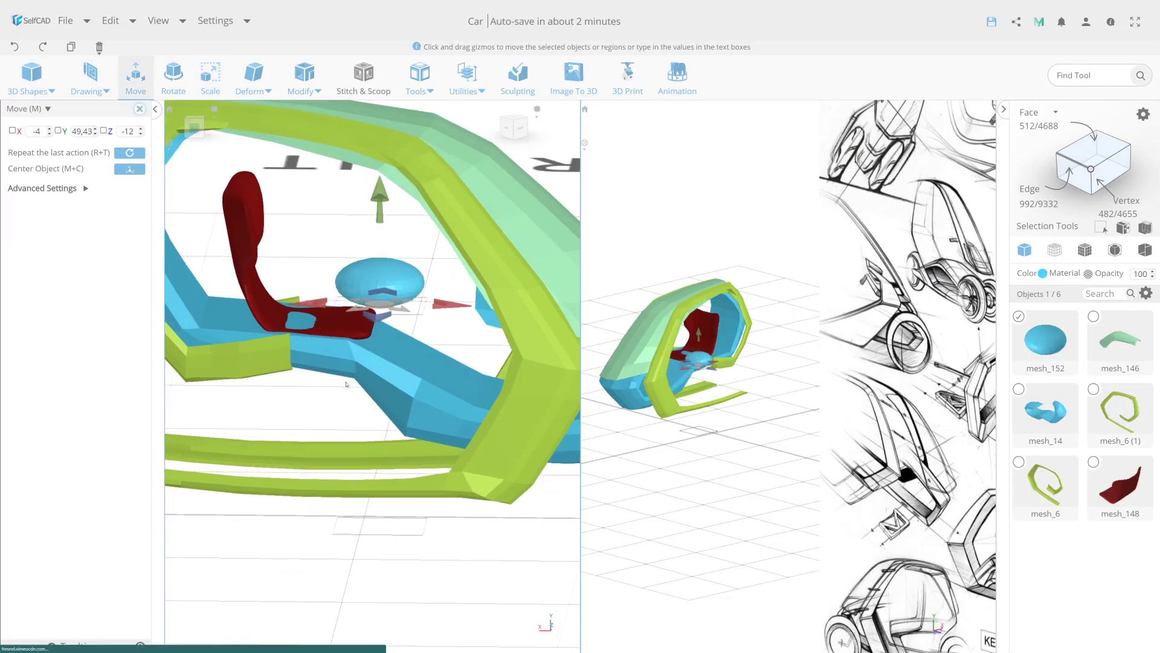
Subtract the rounded blob from the blue body, leaving difference_1
key(r)
click(216, 87)
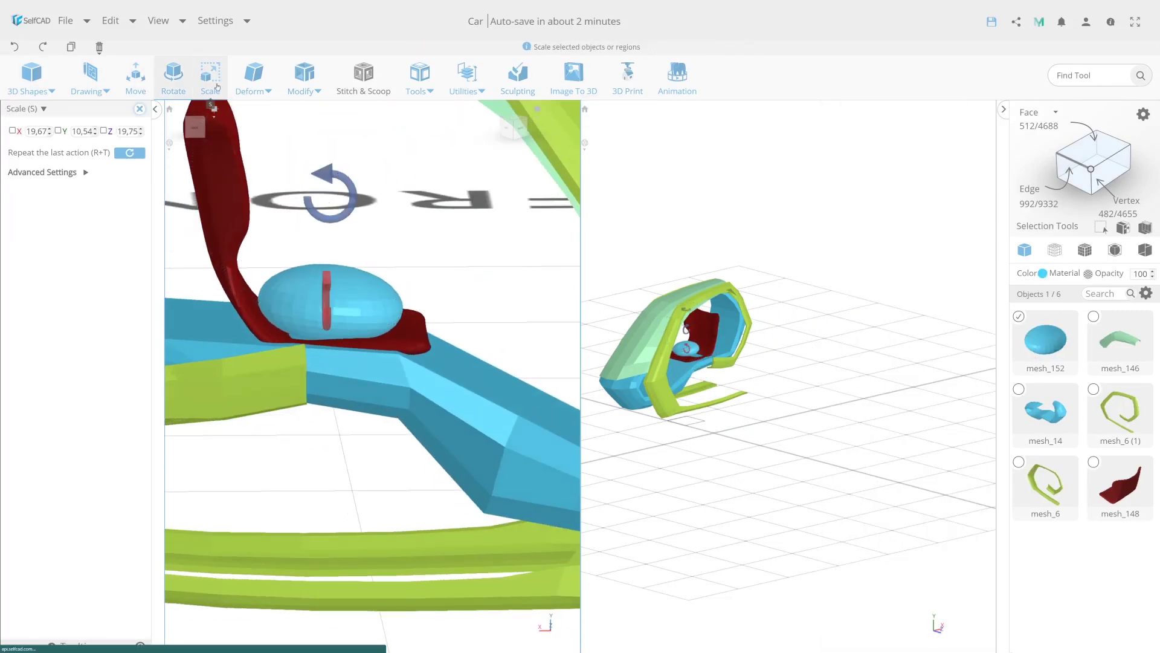
click(363, 76)
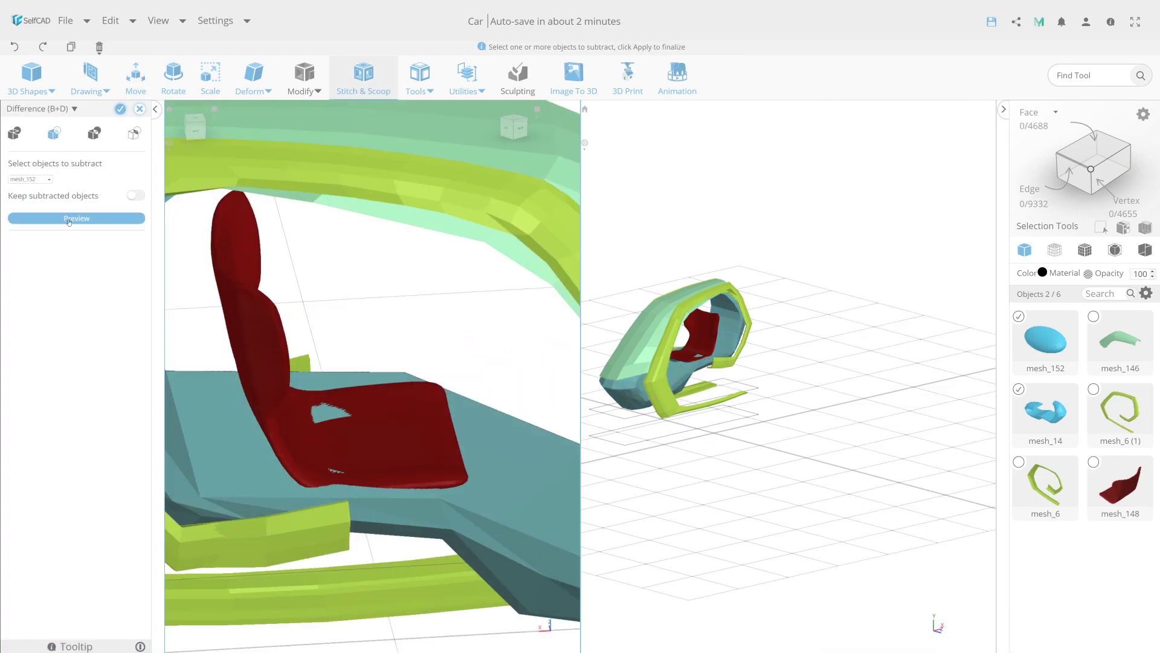
click(121, 108)
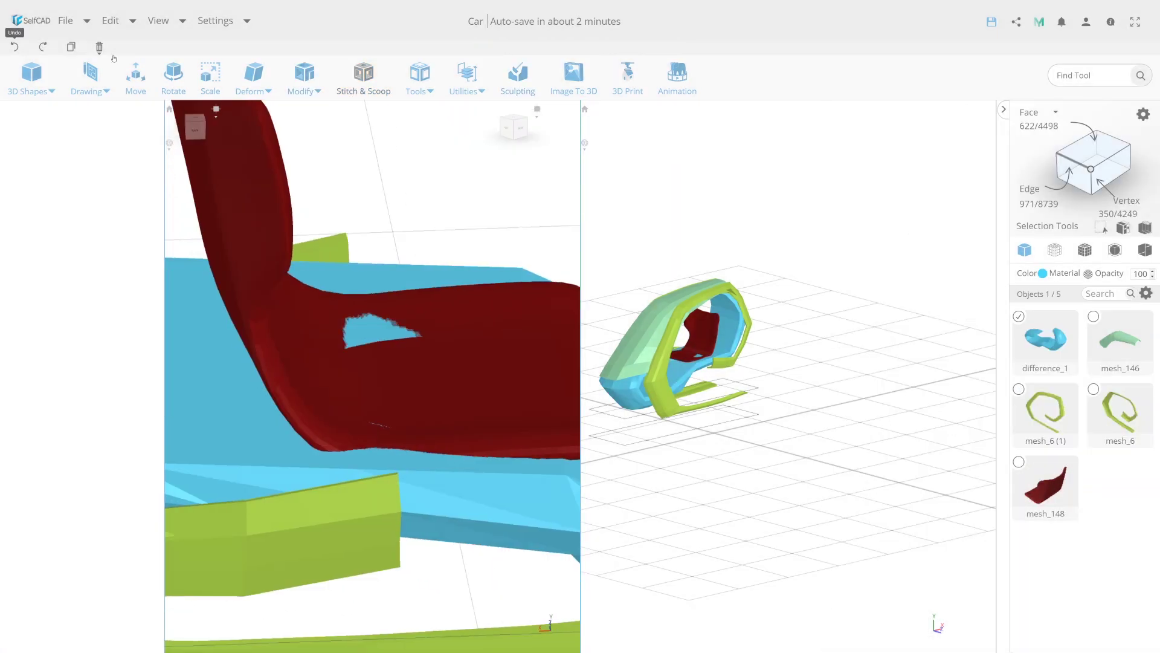
Scale and move the seat-area vertices, then zoom out to add a 78 × 85 × 30 cube
click(1055, 250)
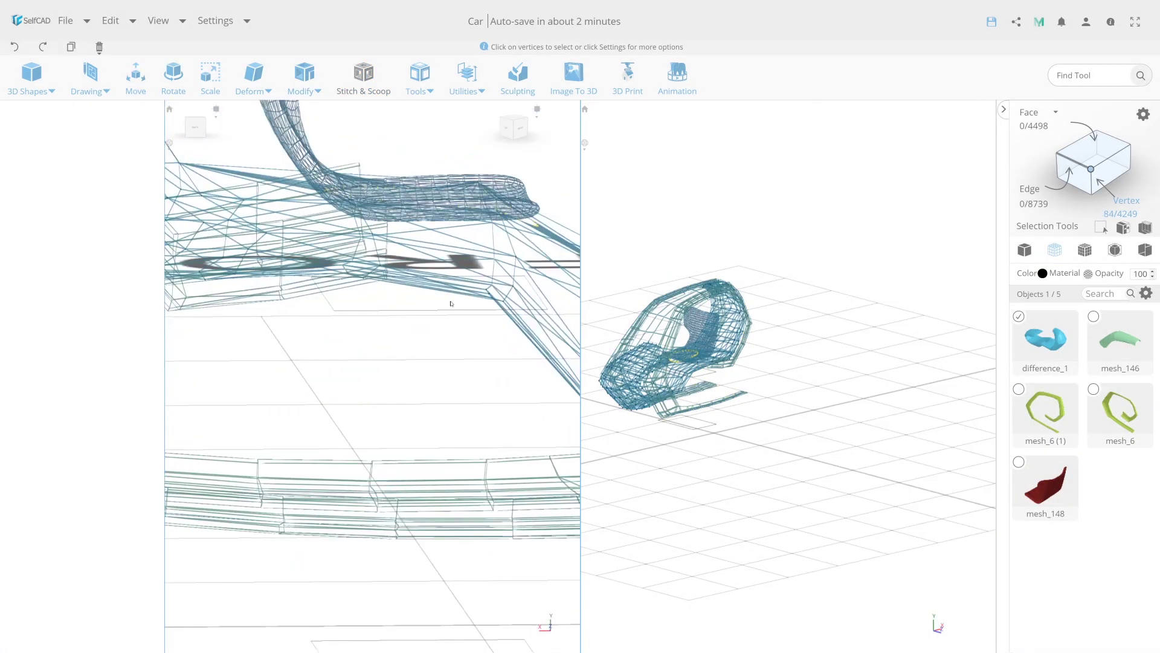
key(s)
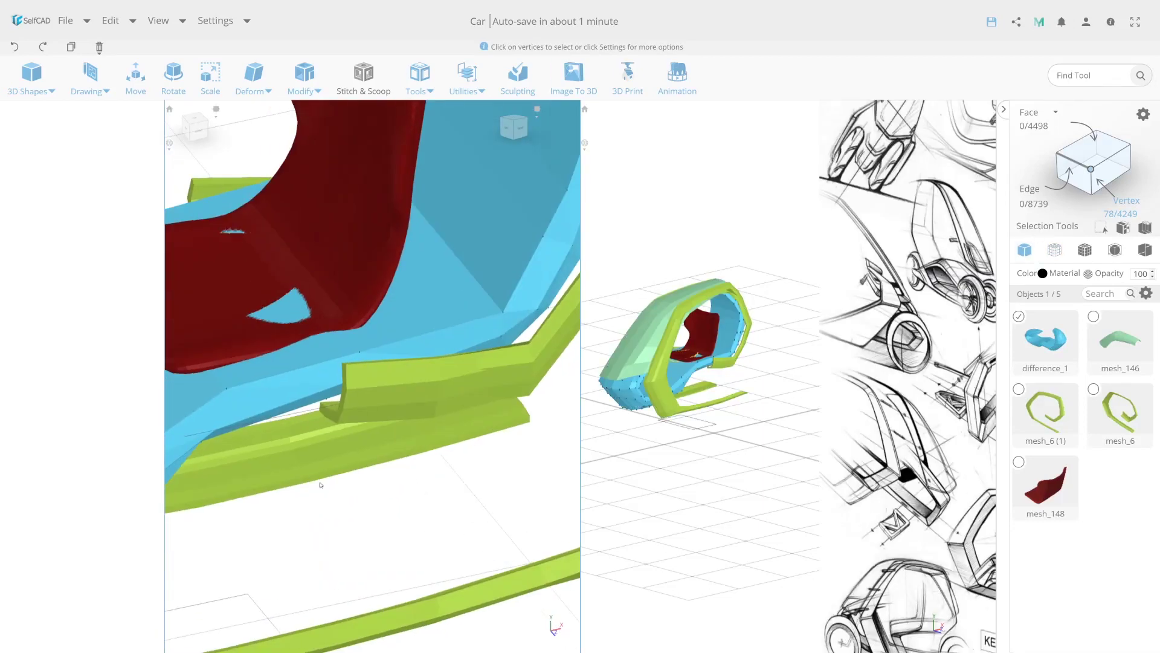
drag(450, 508, 462, 358)
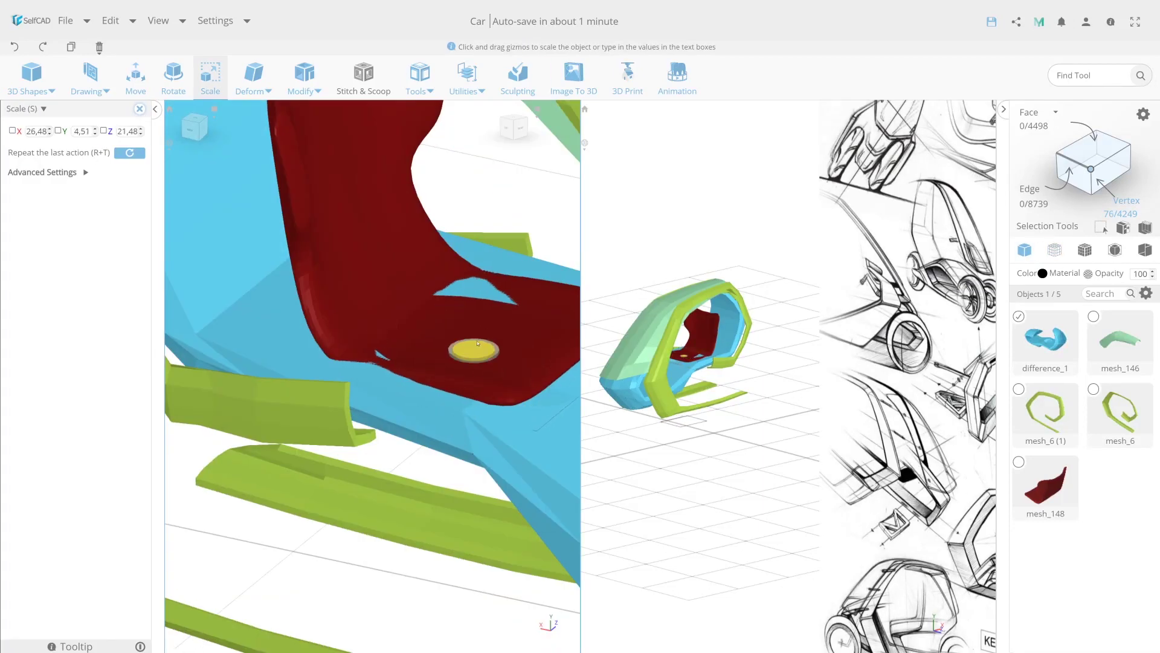
key(m)
key(s)
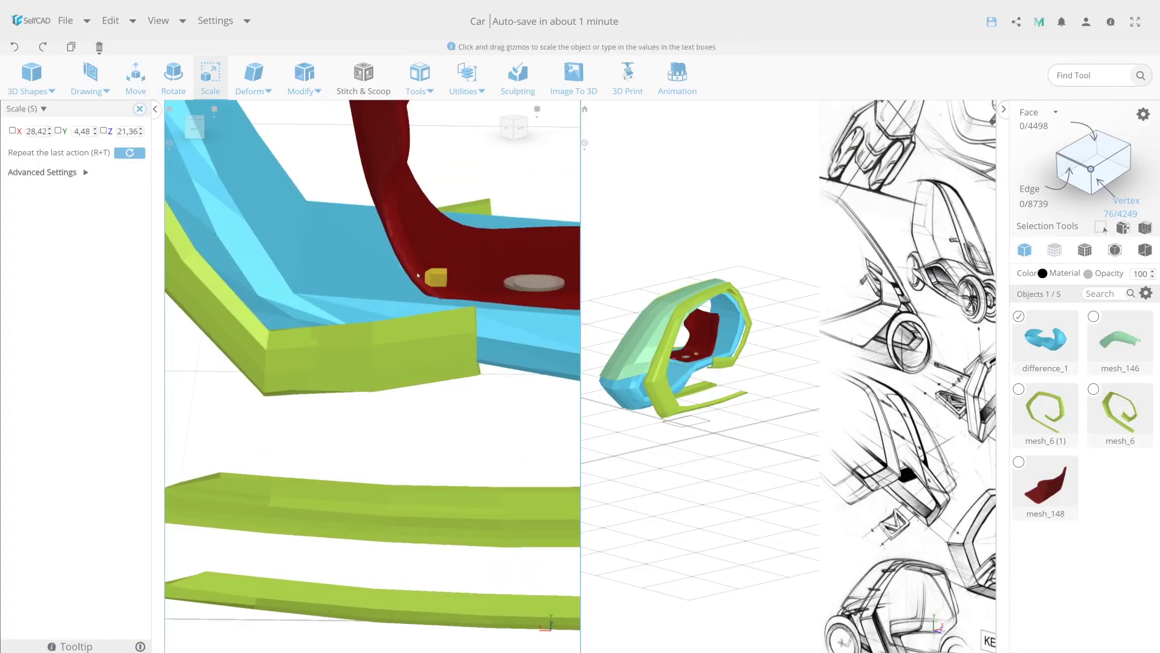
drag(425, 467, 443, 377)
scroll(362, 447, up, 5)
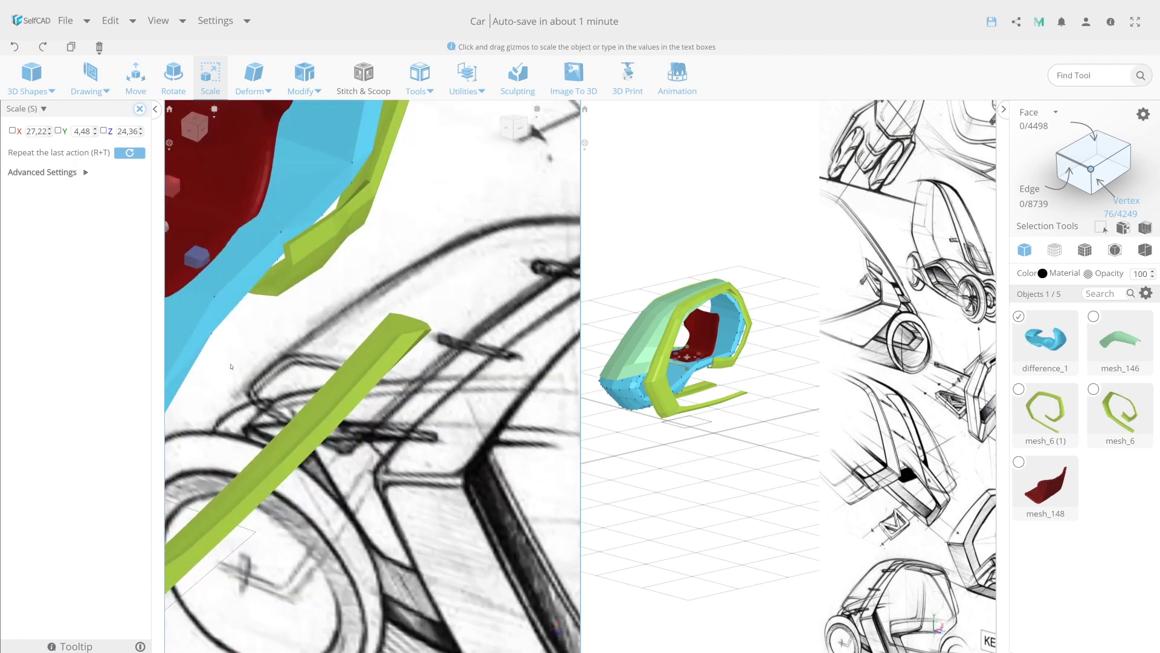
scroll(290, 461, down, 5)
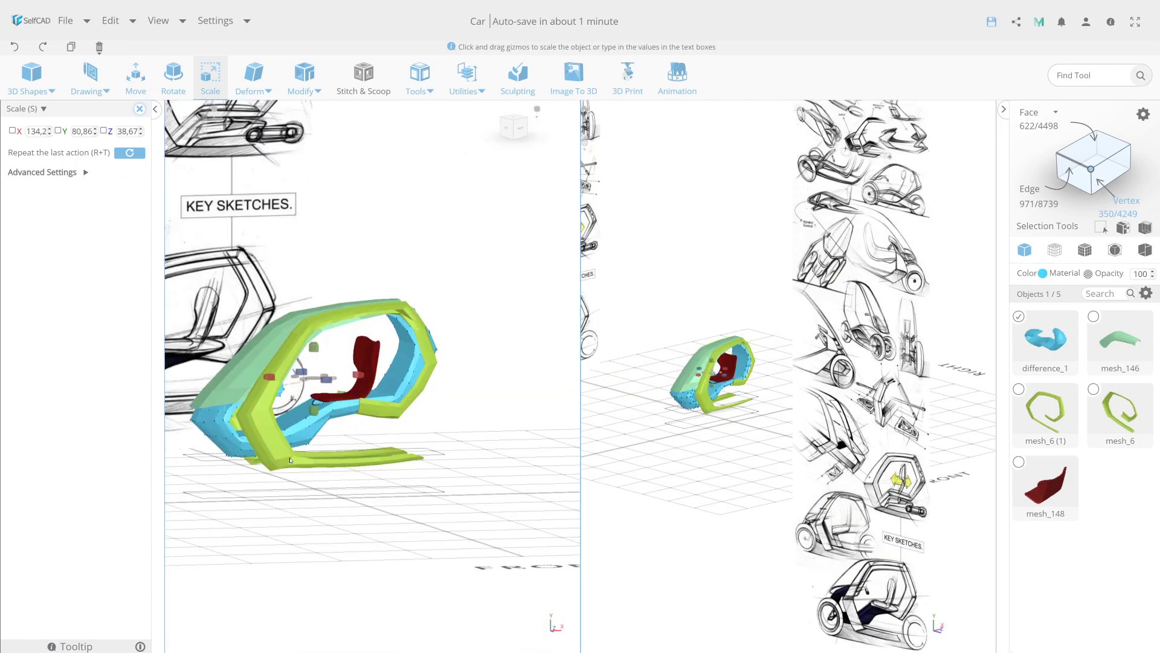
scroll(290, 460, down, 3)
click(31, 72)
Add the cube and lower its mesh resolution to 3
click(24, 139)
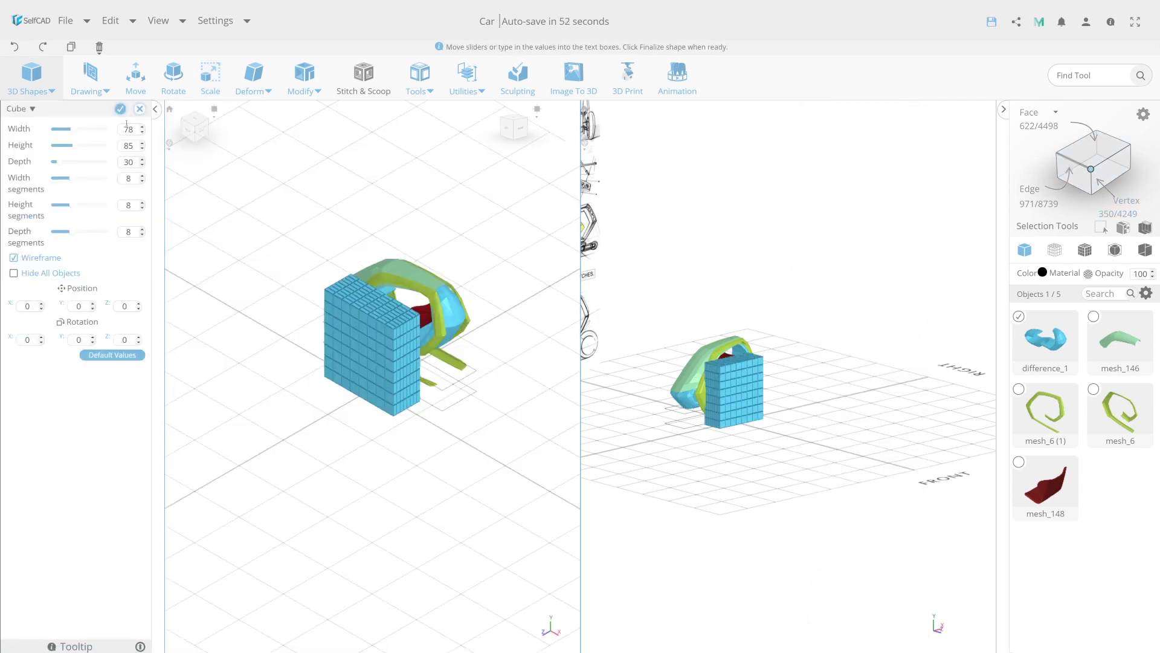
click(122, 110)
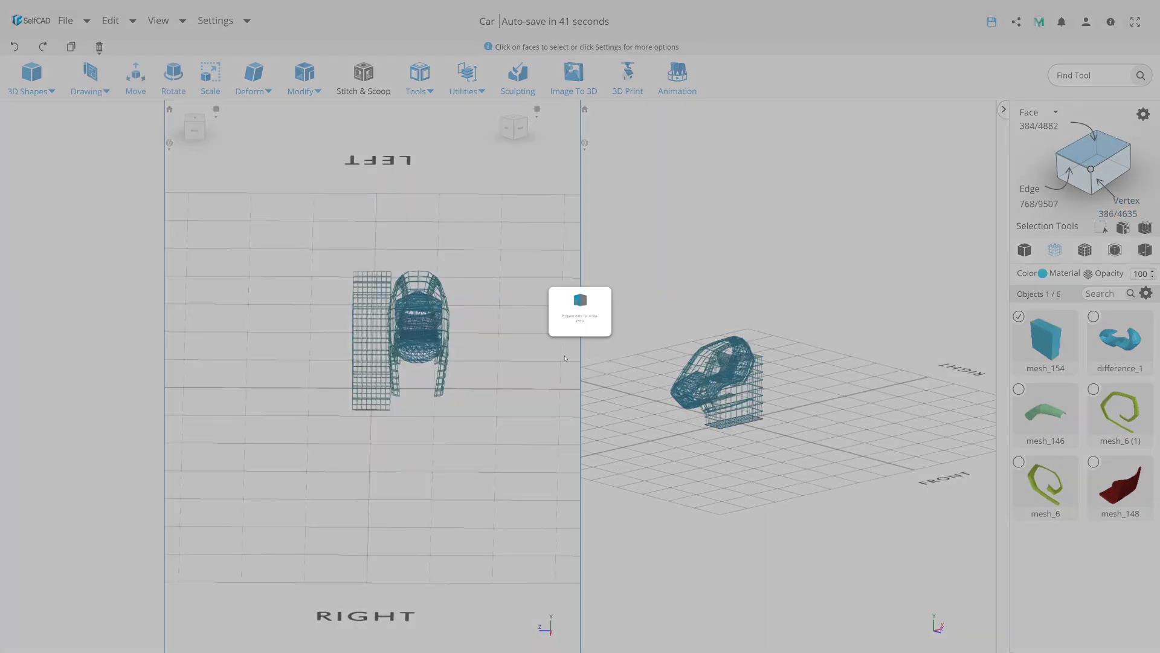
click(267, 91)
click(304, 90)
click(317, 288)
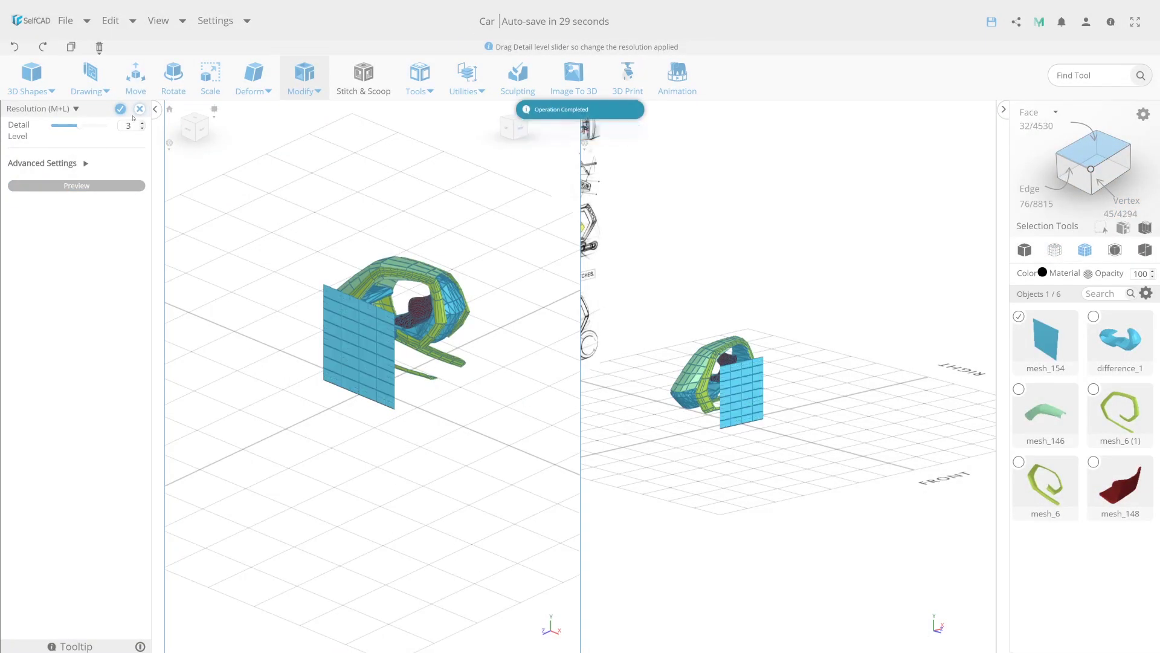
Bend the panel, then rotate and move it to the car's front
click(254, 91)
click(260, 115)
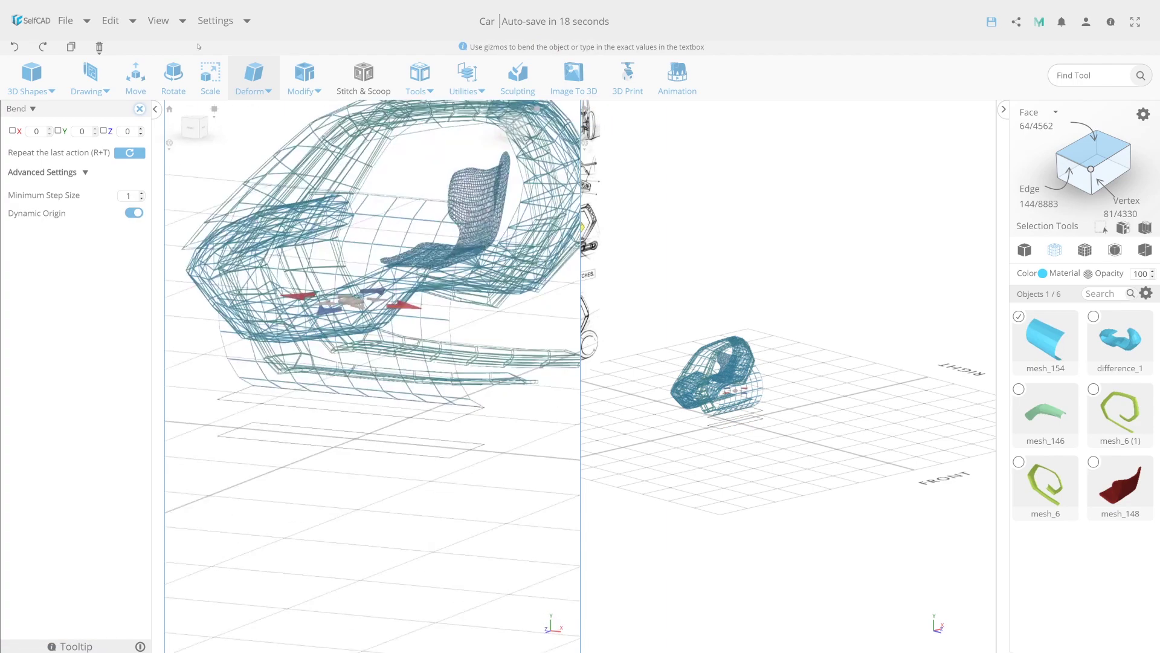
key(r)
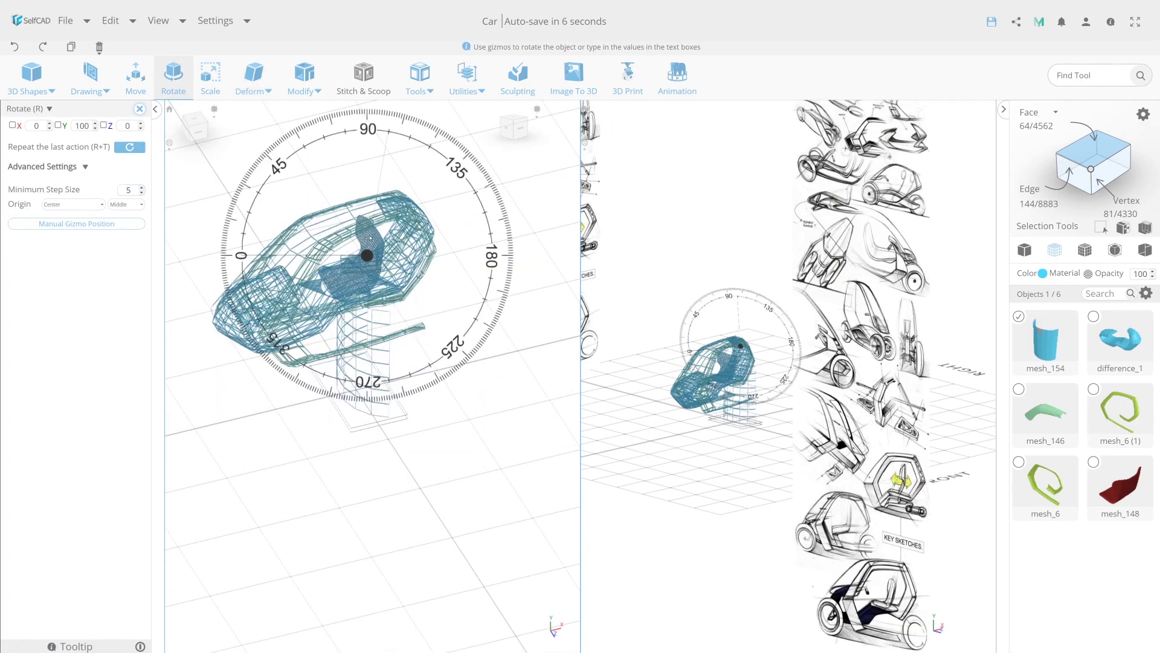
key(m)
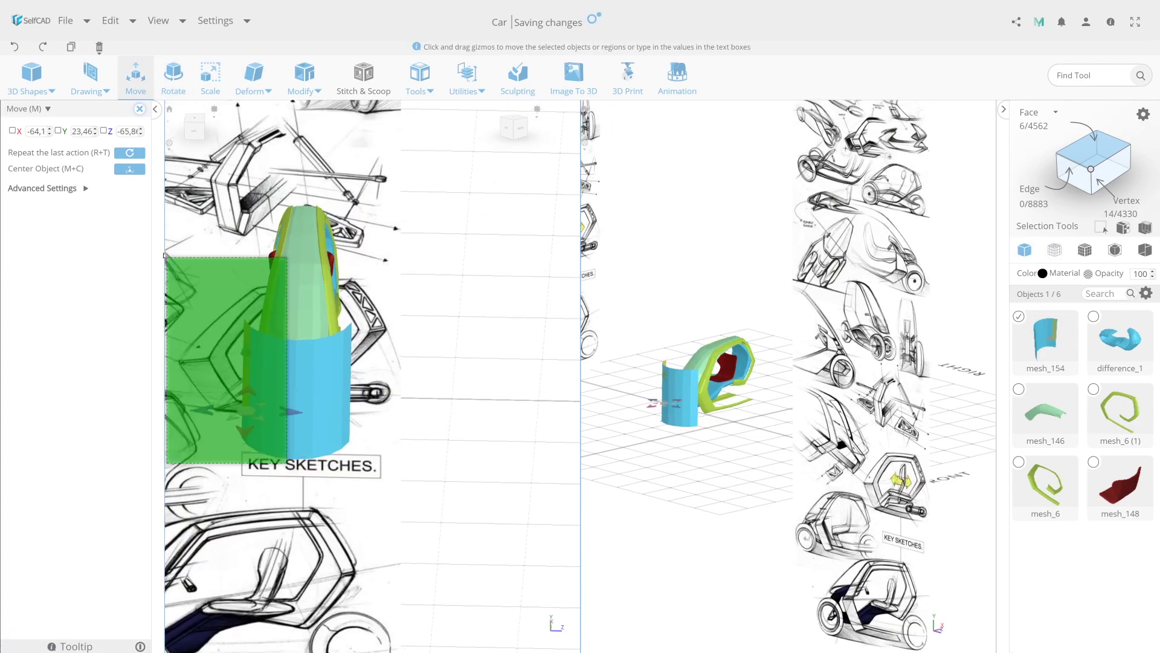
Delete unwanted panel faces, isolate it in wireframe, and scale it to 24.29 × 46.03 × 32.42
key(Delete)
click(559, 359)
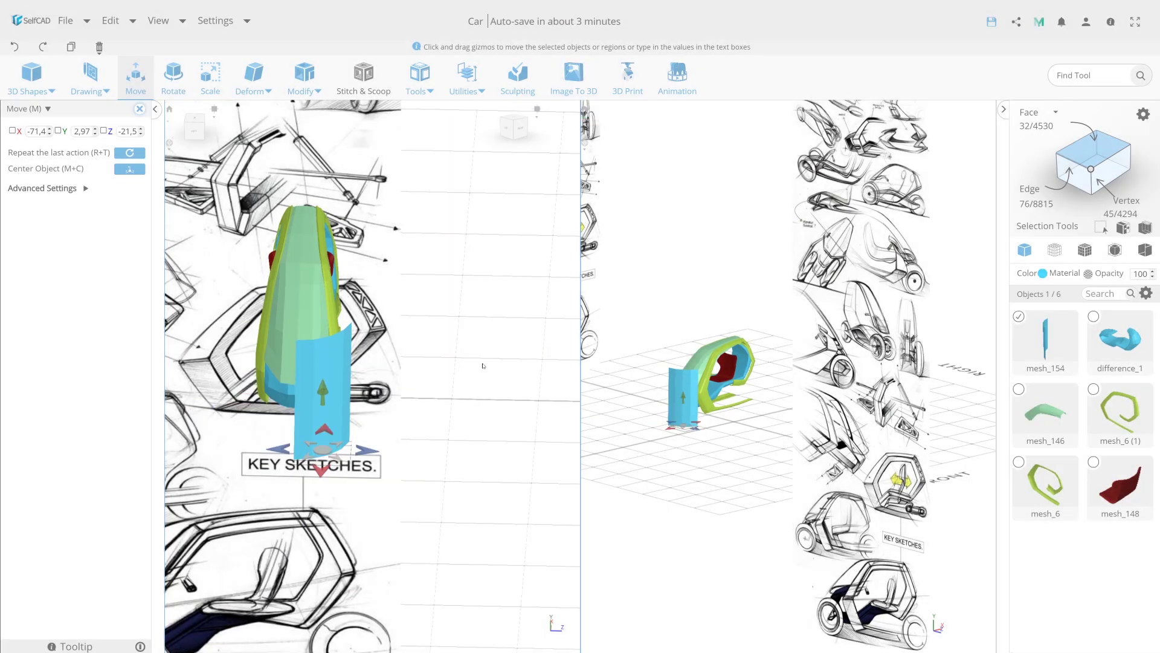
key(v+w)
click(1125, 373)
key(s)
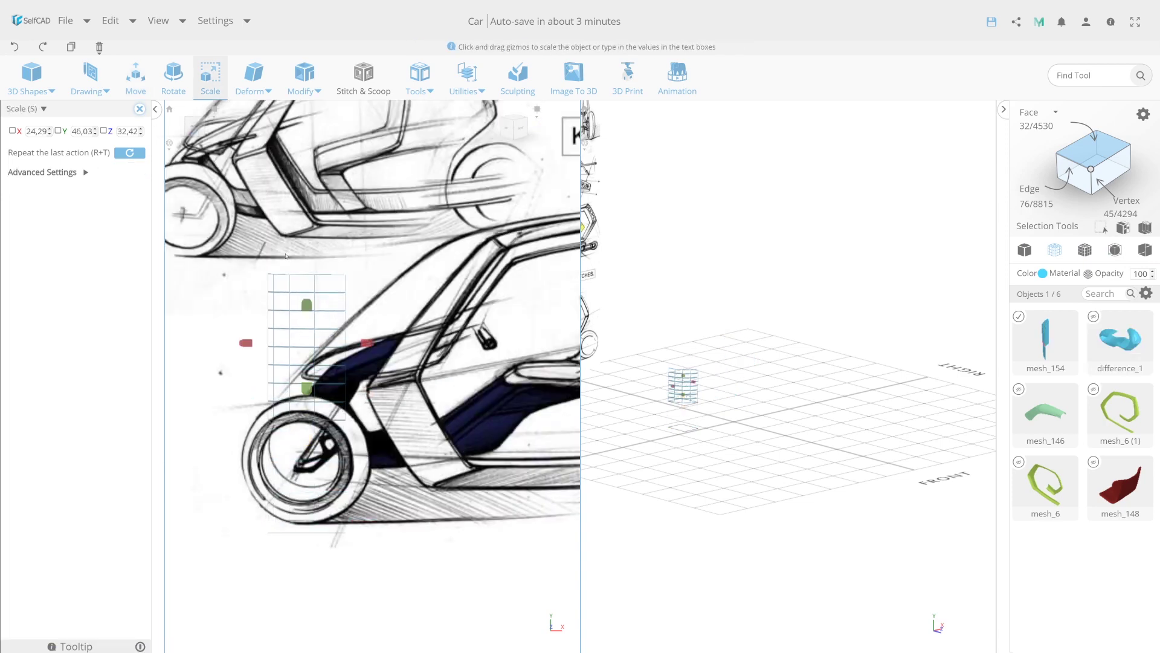
Skew the panel grid leftward along the side sketch
key(k)
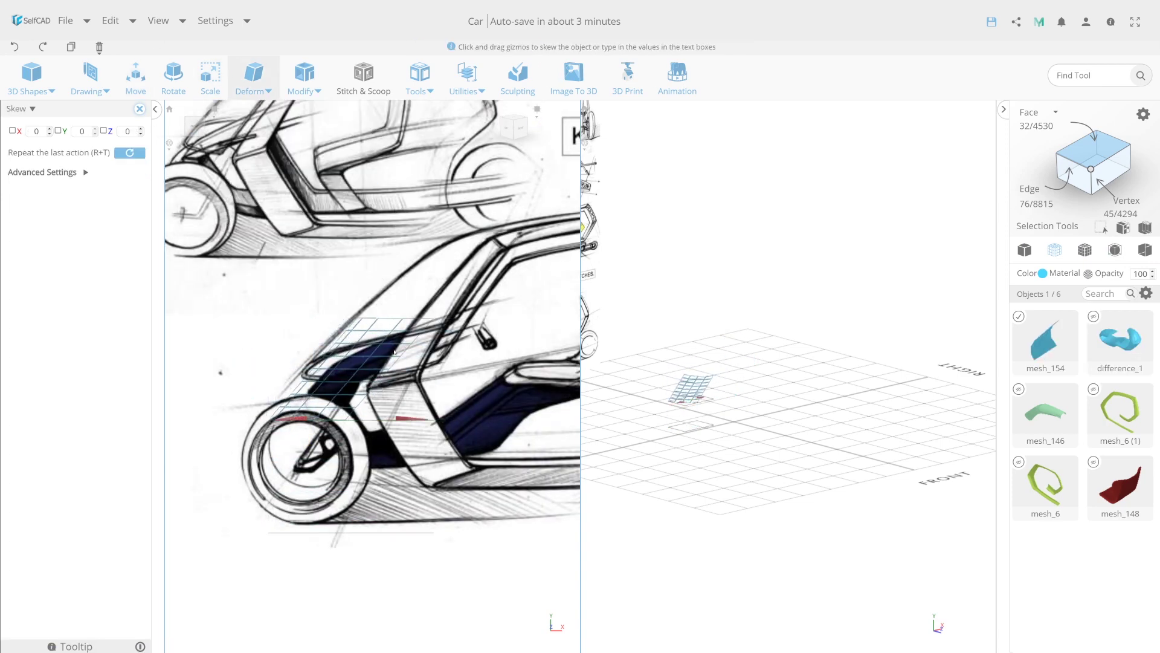
scroll(341, 371, up, 3)
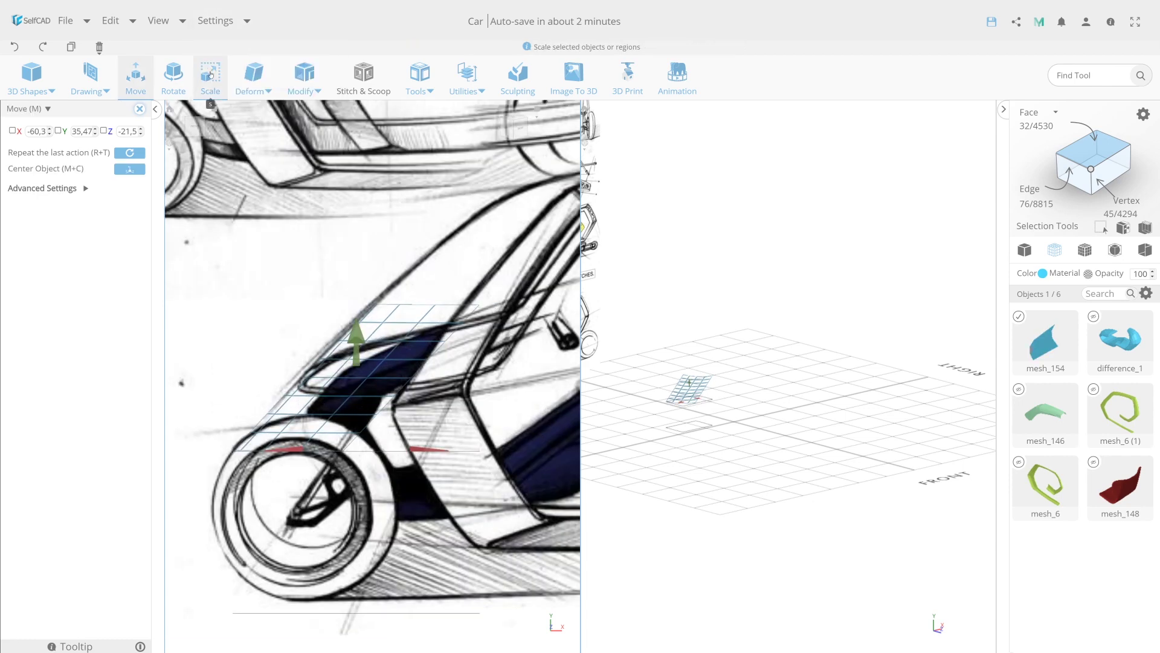
drag(290, 448, 217, 449)
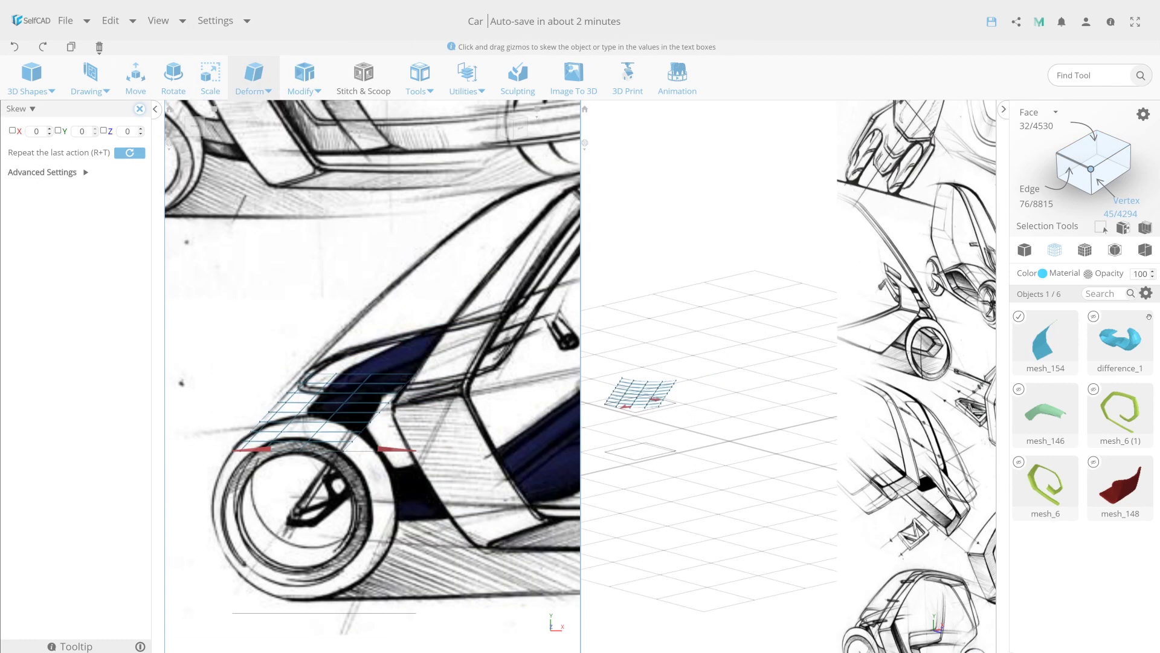
Select panel vertices and scale and move them to trace the nose outline
drag(511, 515, 225, 312)
key(s)
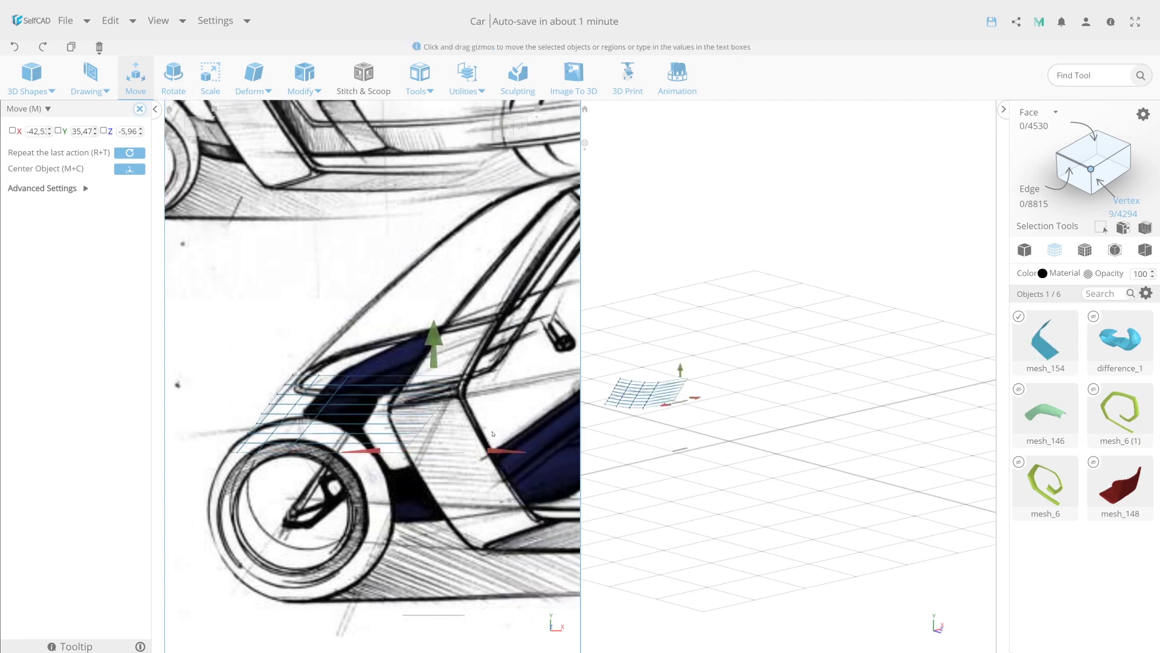
key(s)
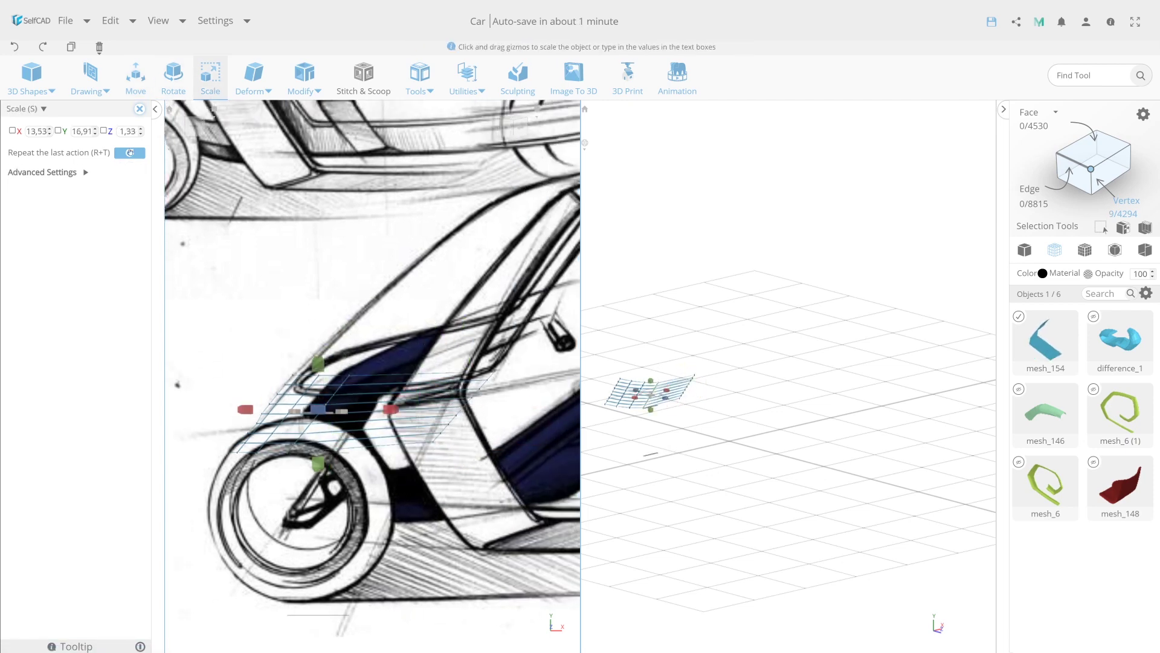
key(m)
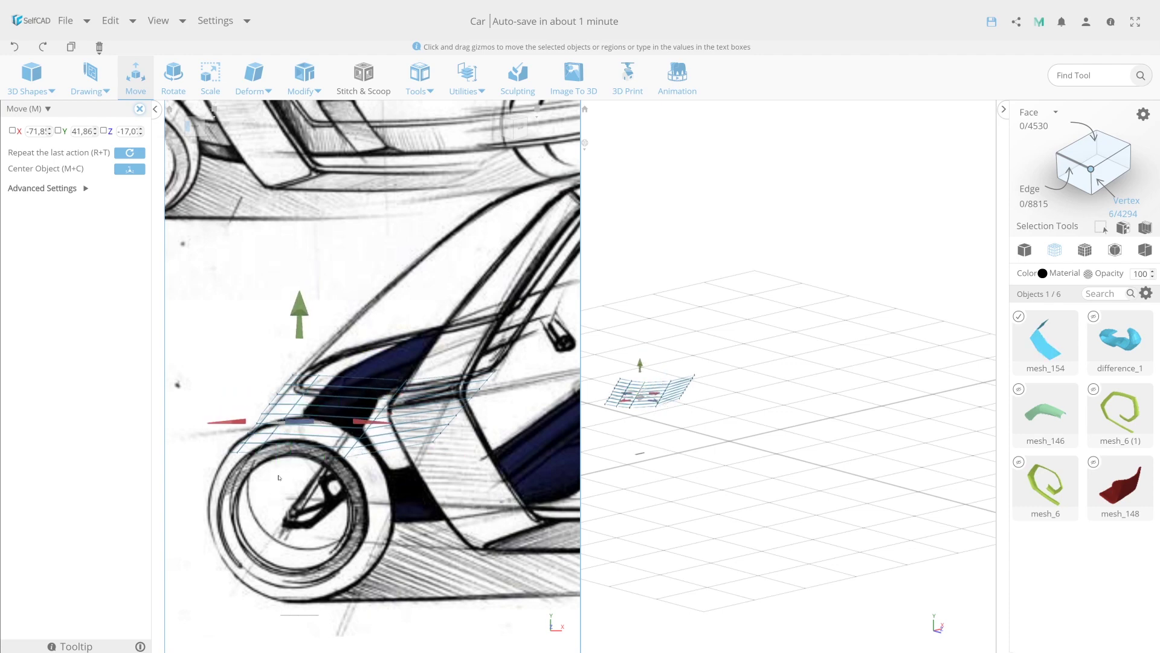
shift+click(279, 478)
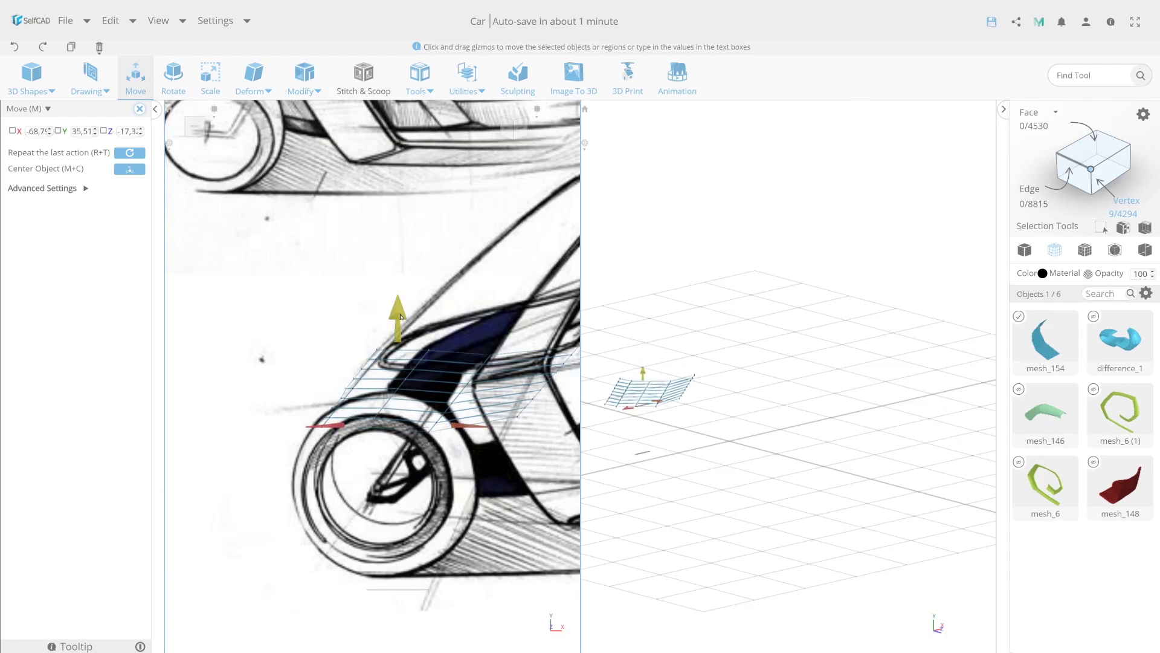
click(341, 393)
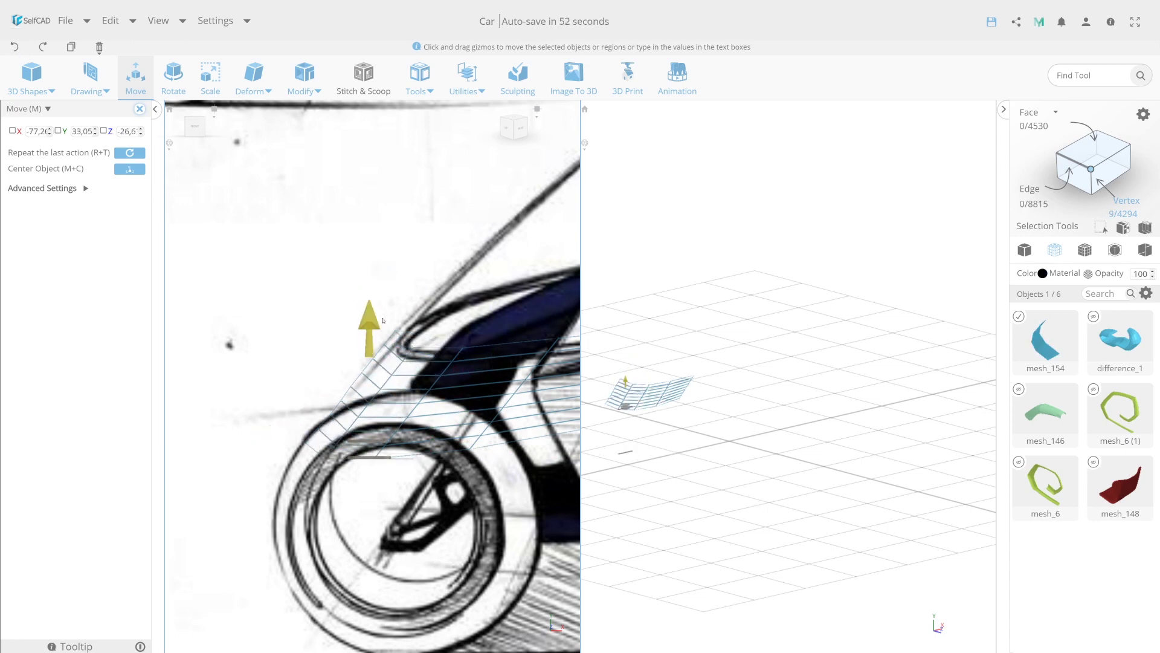
drag(284, 456, 279, 456)
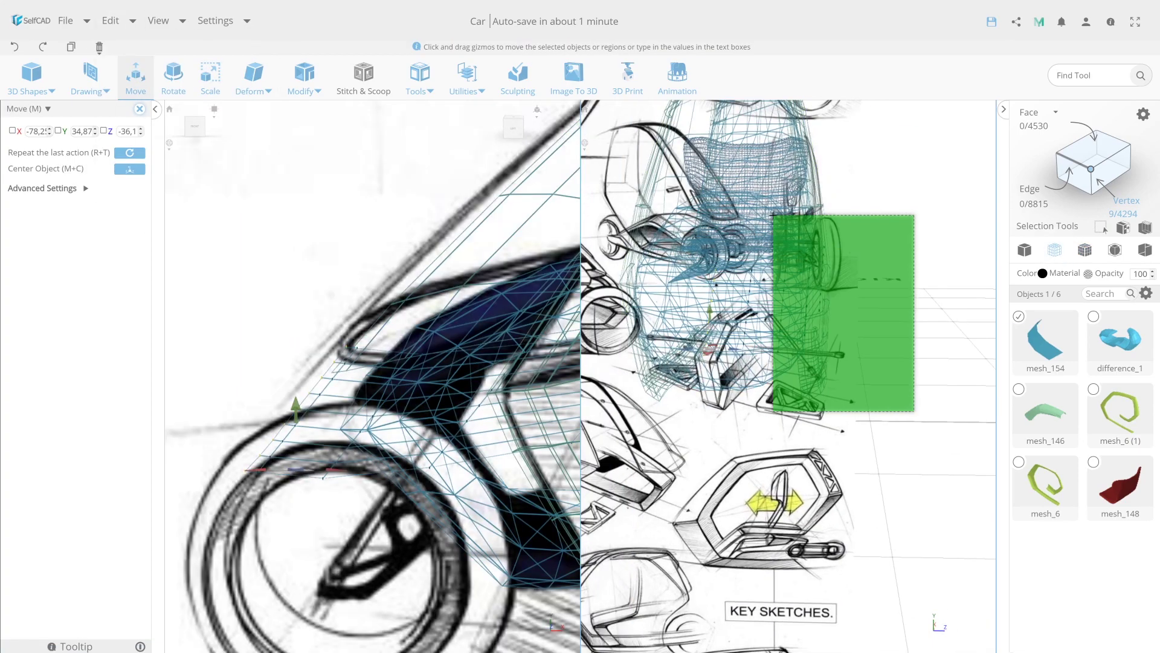
Raise and tilt the nose panel vertices so the panel meets the front of the frame
drag(788, 300, 789, 296)
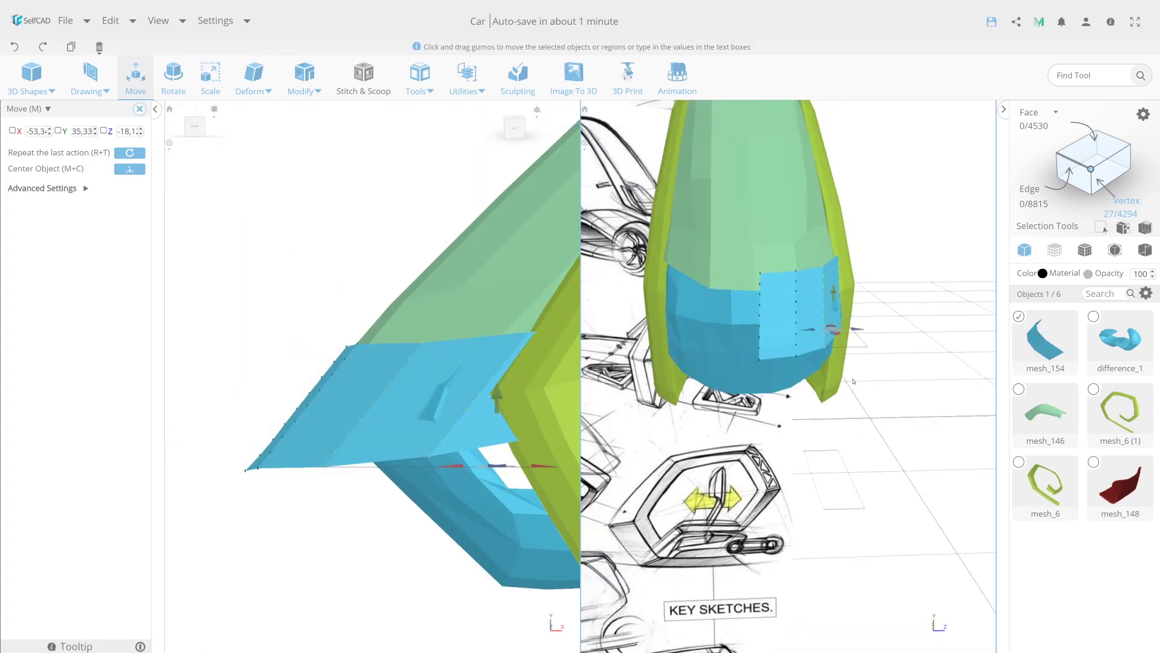
key(r)
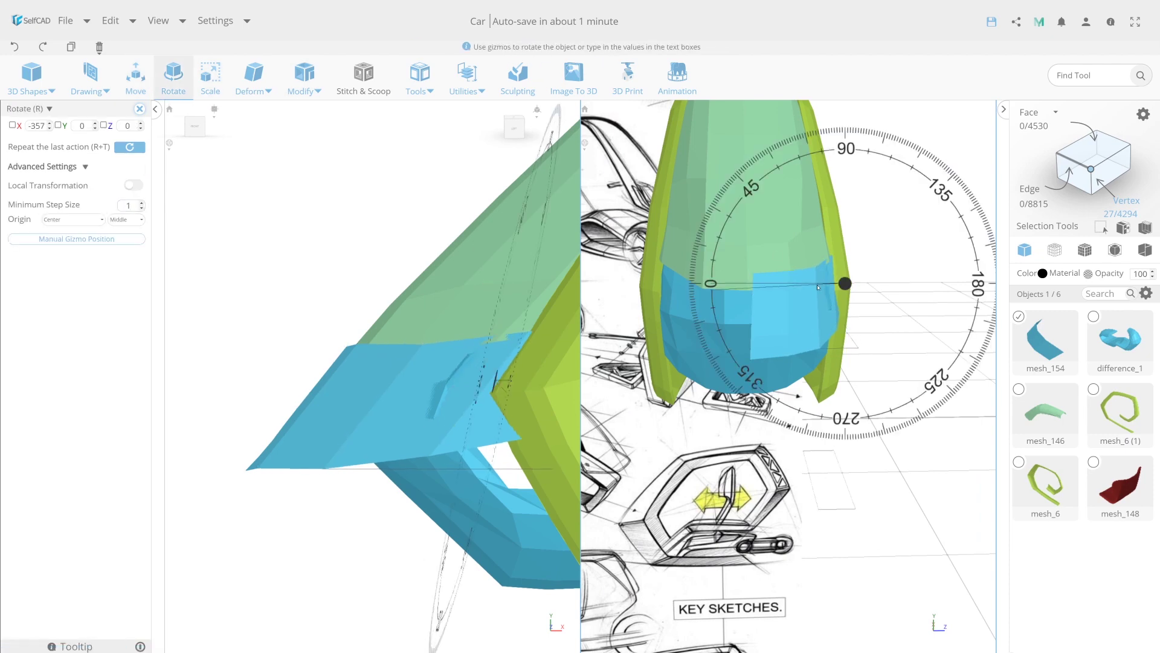
key(r)
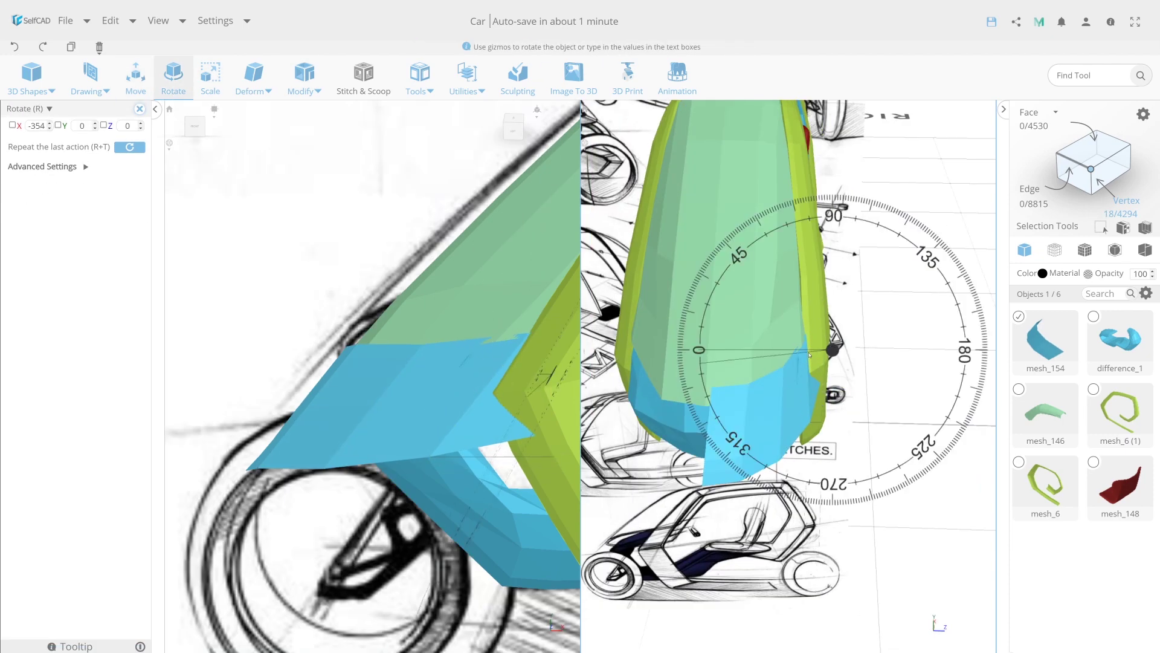
drag(796, 385, 724, 414)
click(148, 83)
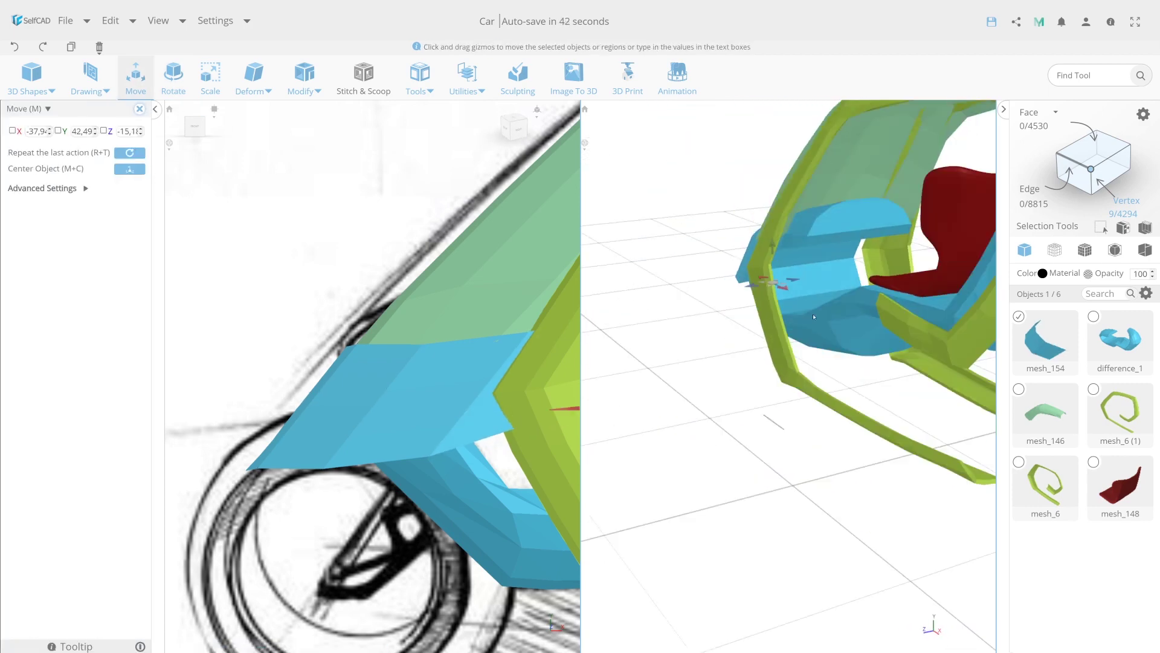
key(m)
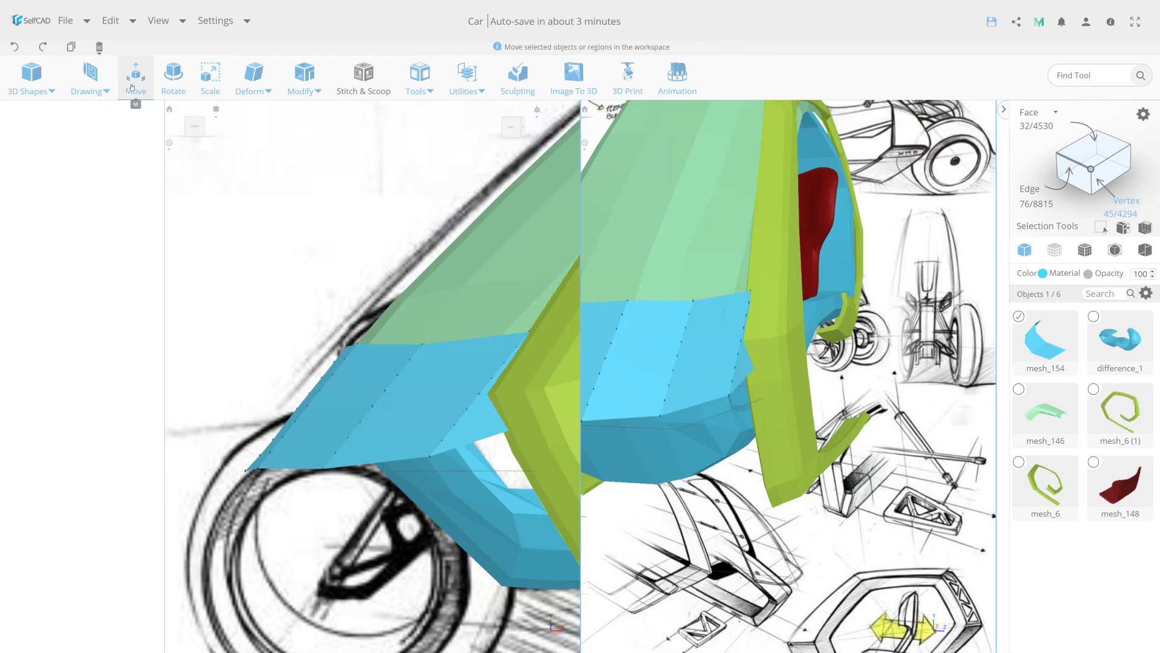
key(v)
key(w)
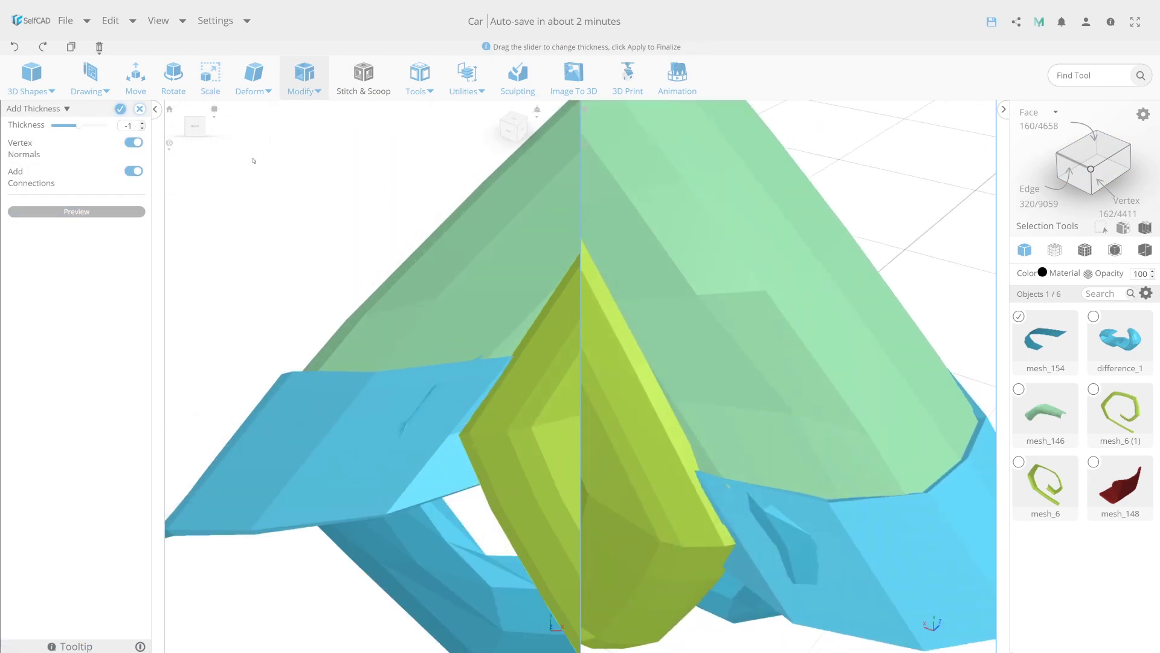
Apply a -1 thickness to the nose panel and return to solid shading
key(Return)
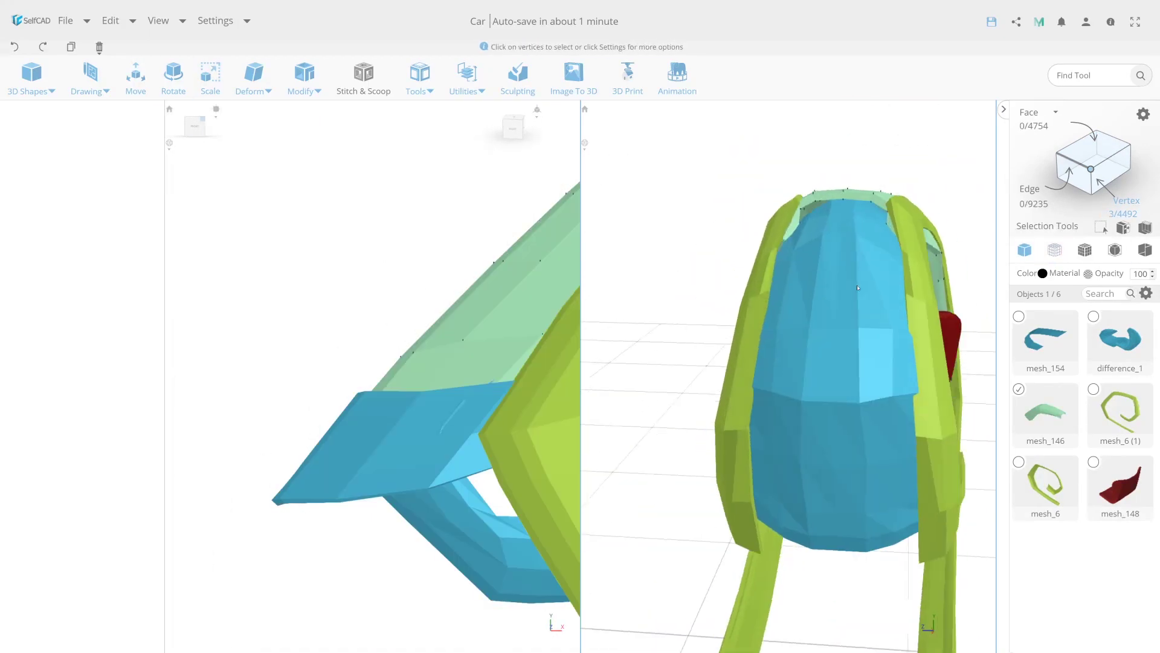
key(s)
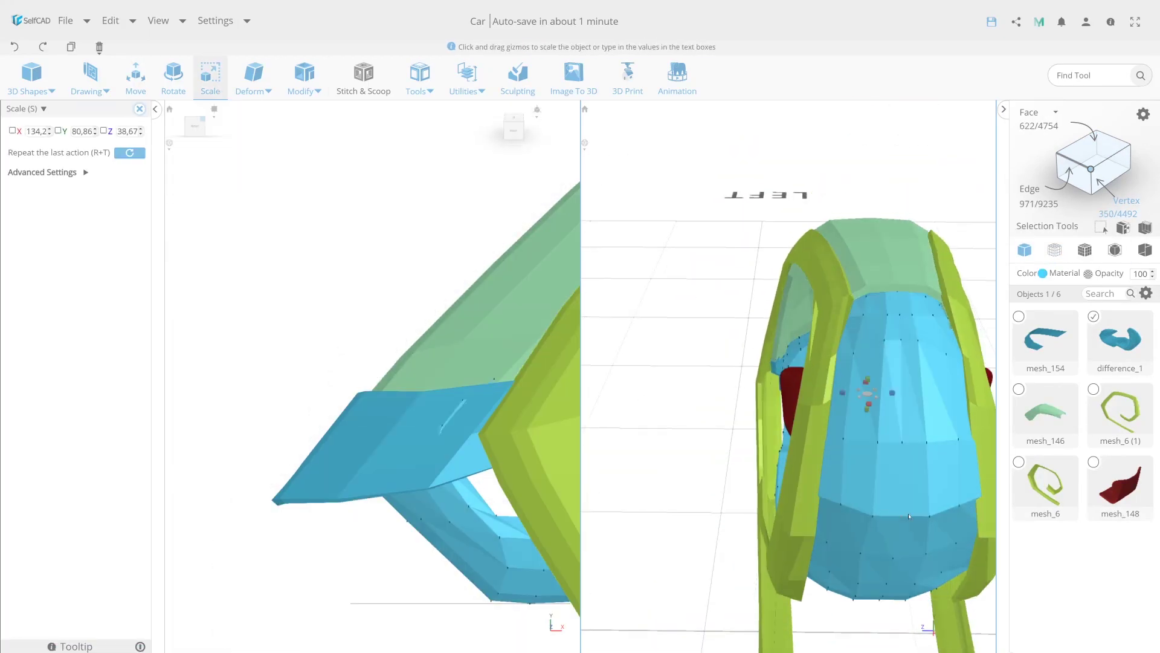
click(1017, 248)
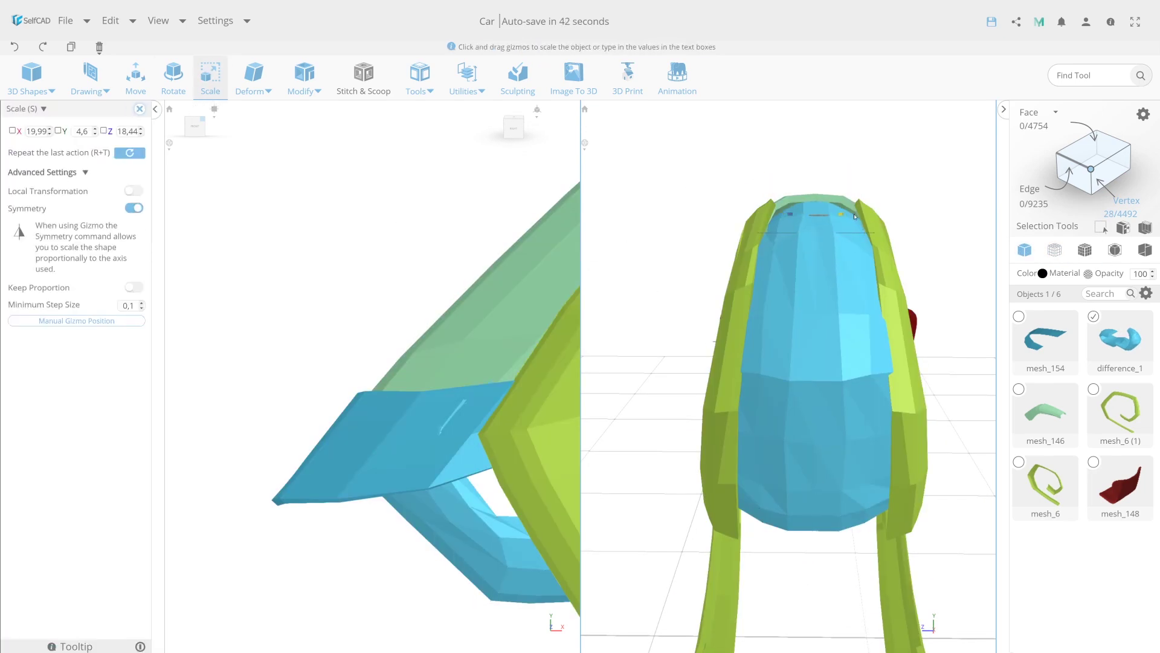
Select the pale green top piece mesh_146 and adjust its Z position
key(m)
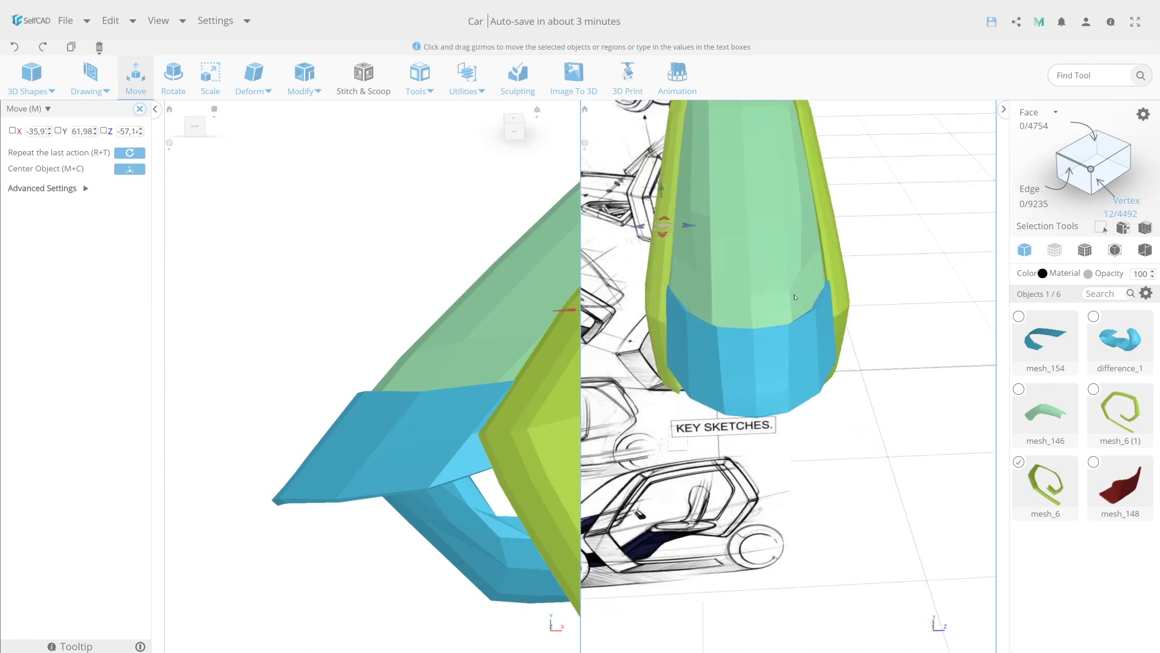
click(673, 303)
scroll(667, 277, up, 3)
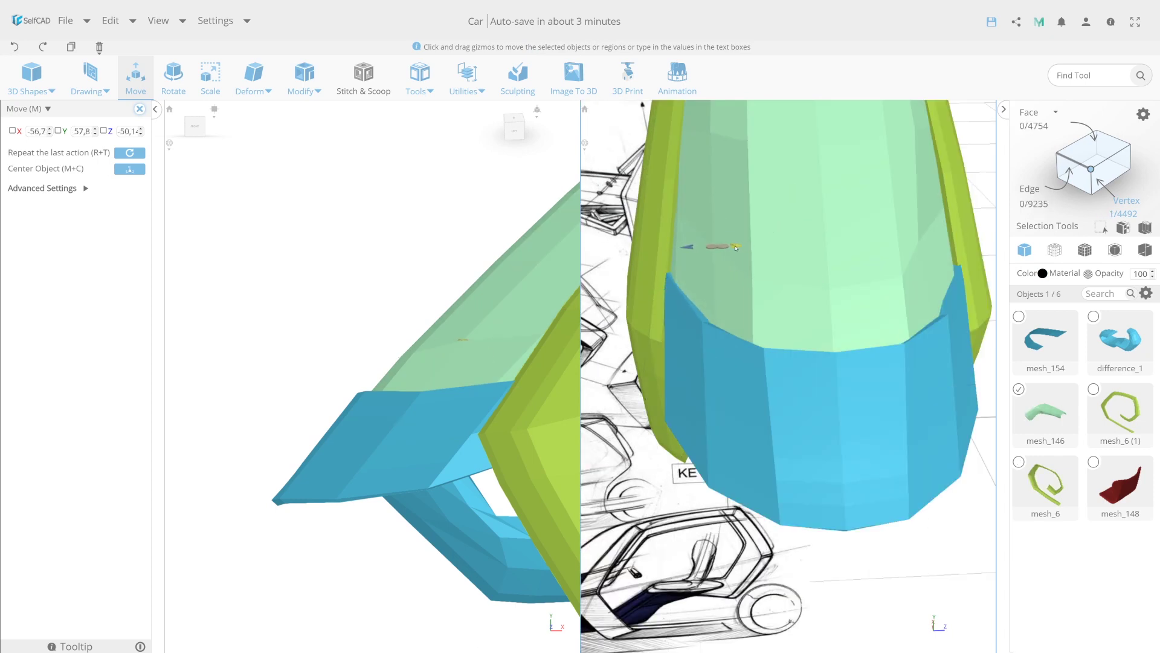
scroll(736, 247, down, 3)
scroll(768, 233, down, 2)
scroll(816, 211, down, 3)
scroll(860, 192, down, 2)
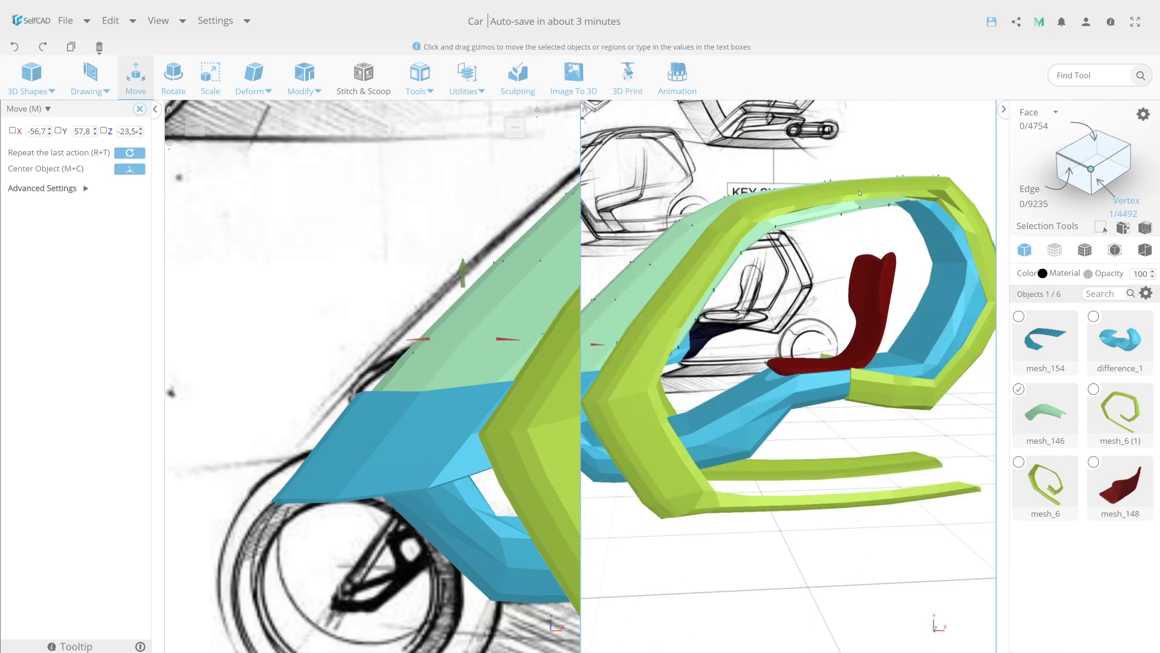
scroll(859, 193, down, 3)
scroll(859, 193, down, 3)
Deselect, orbit to a side view, and start a freehand drawing with objects hidden
click(930, 399)
mouse_move(930, 399)
mouse_down()
mouse_move(936, 379)
mouse_move(877, 387)
mouse_up()
click(90, 76)
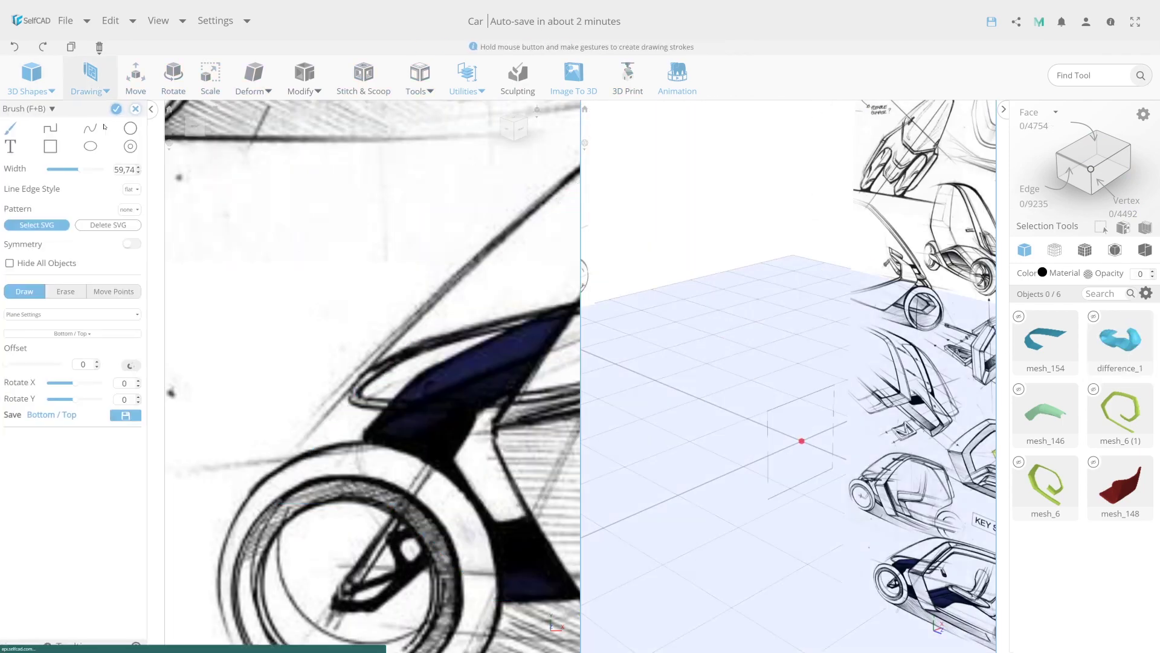
Add a cube and flatten it into a thin plate
click(32, 75)
click(574, 334)
drag(79, 129, 55, 128)
drag(79, 145, 73, 148)
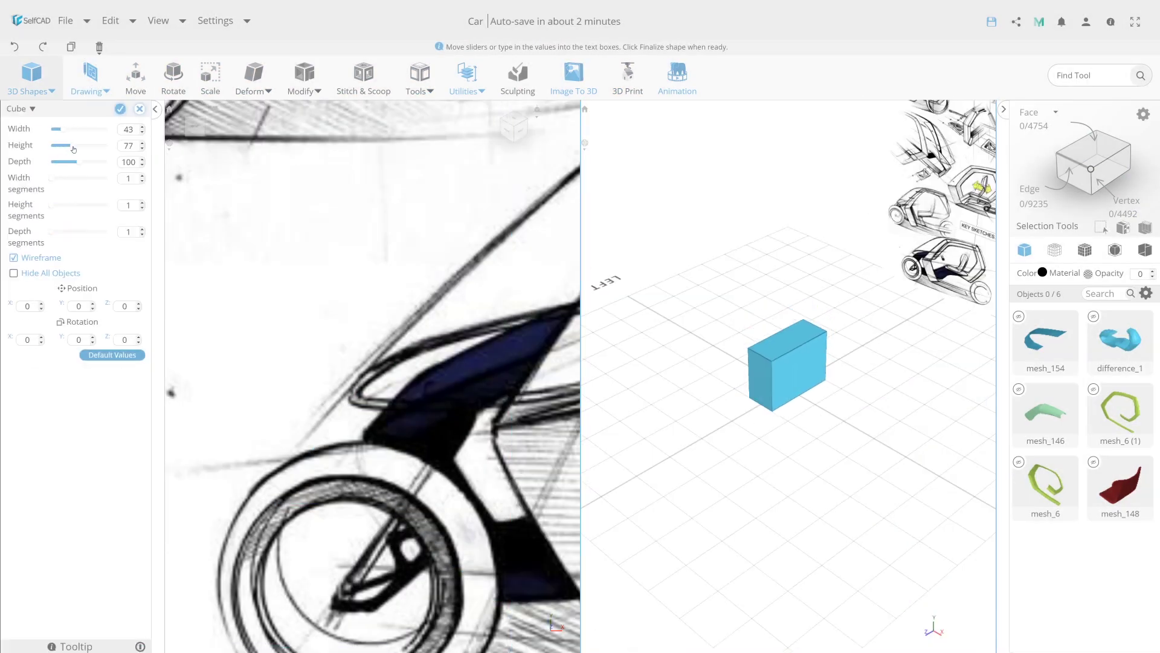
click(120, 108)
Set the workspace to a single viewport
click(216, 21)
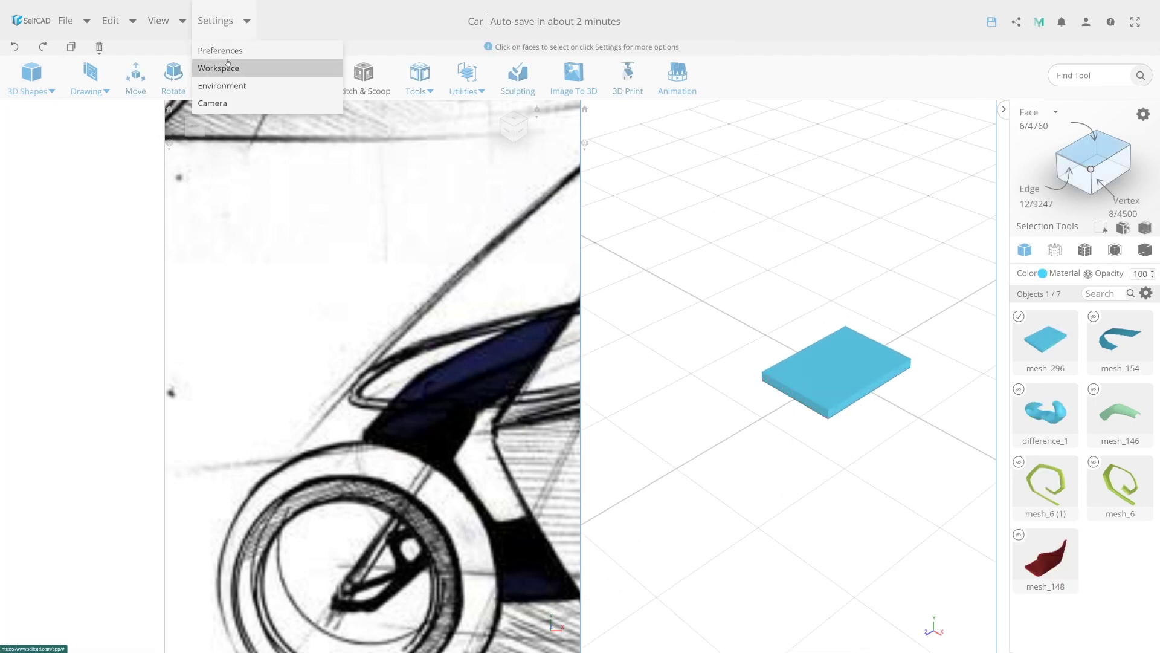
click(223, 67)
click(141, 202)
click(120, 108)
Draw triangular line cutouts, subtract them from the plate, and simplify the result
key(m)
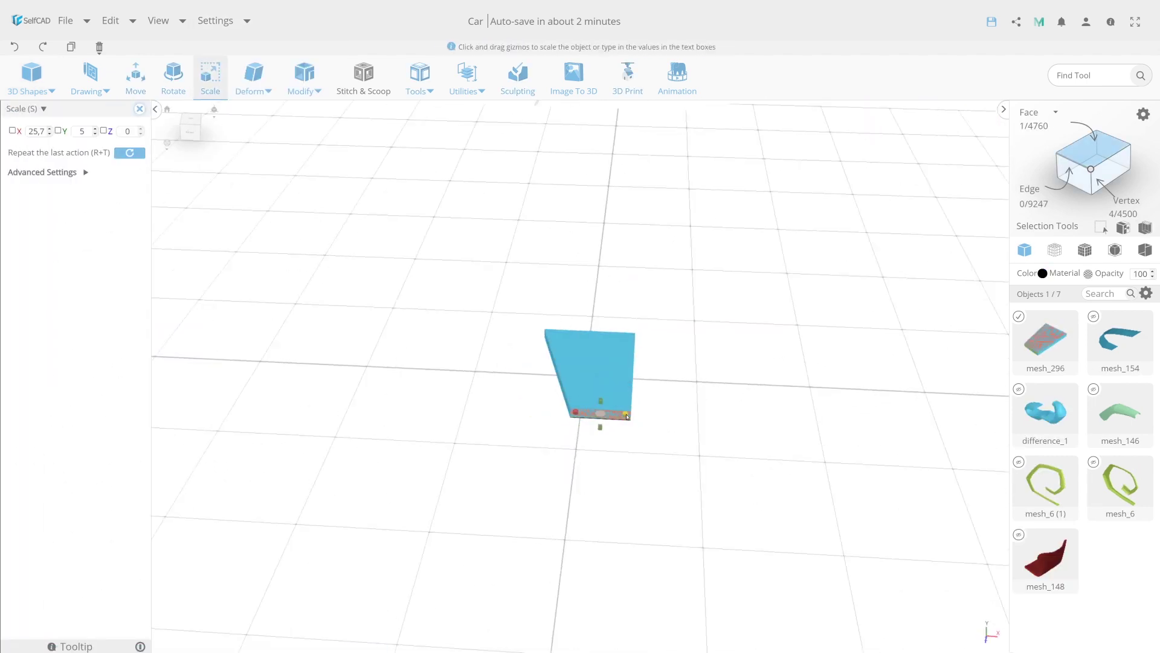
drag(602, 425, 598, 387)
click(90, 75)
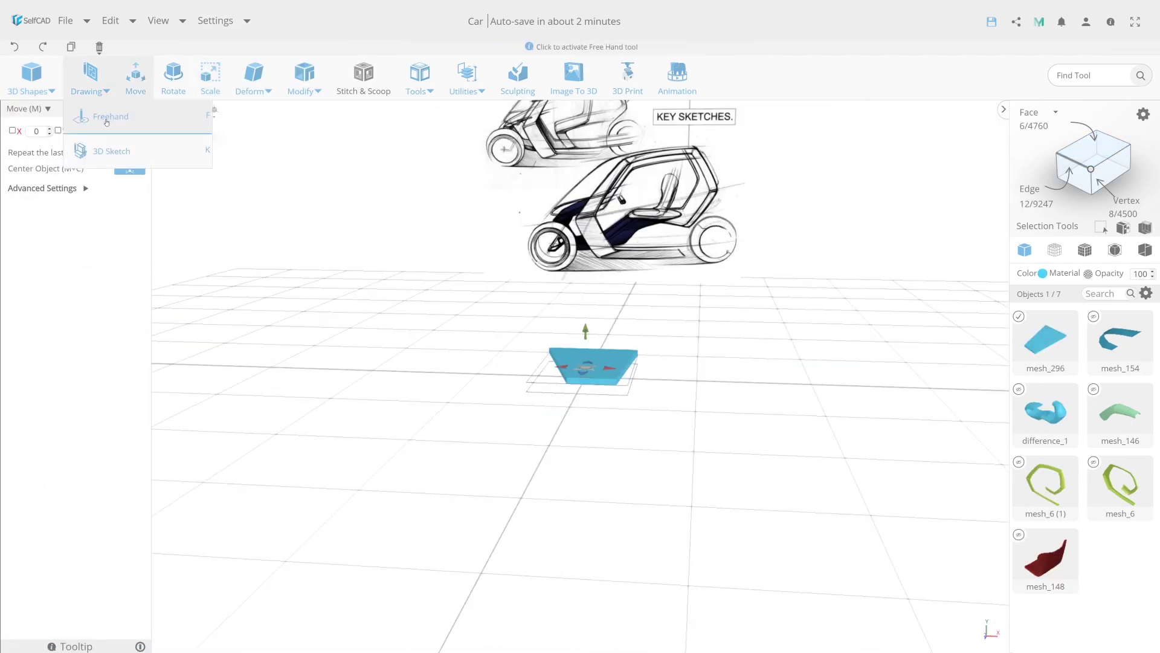
click(85, 115)
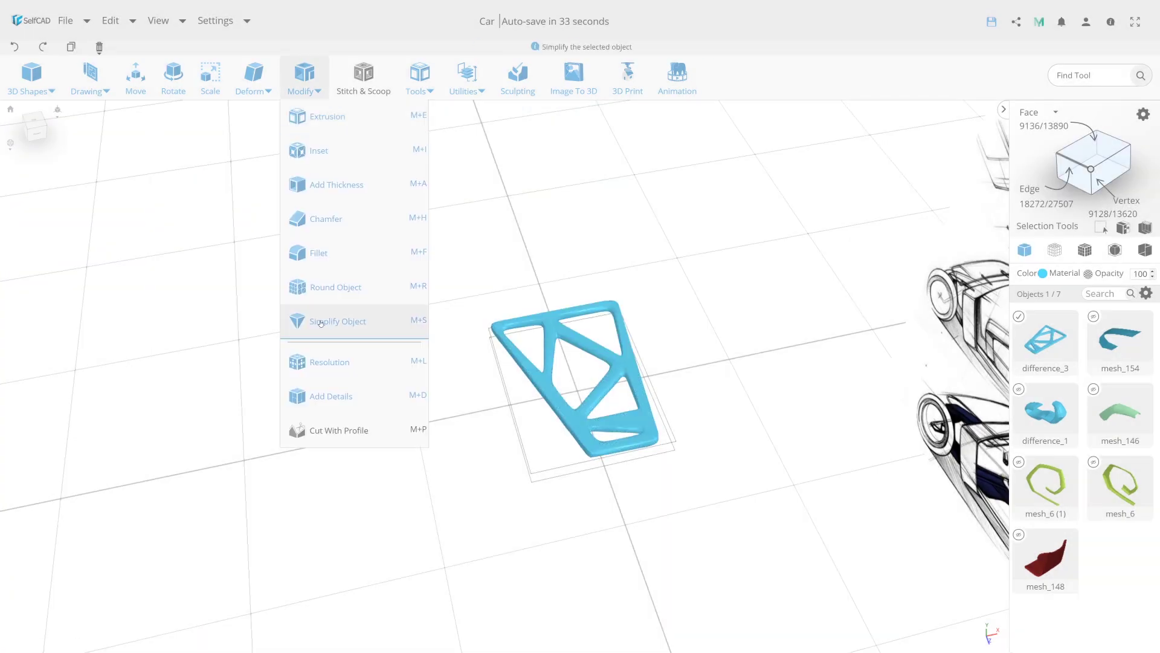
click(321, 322)
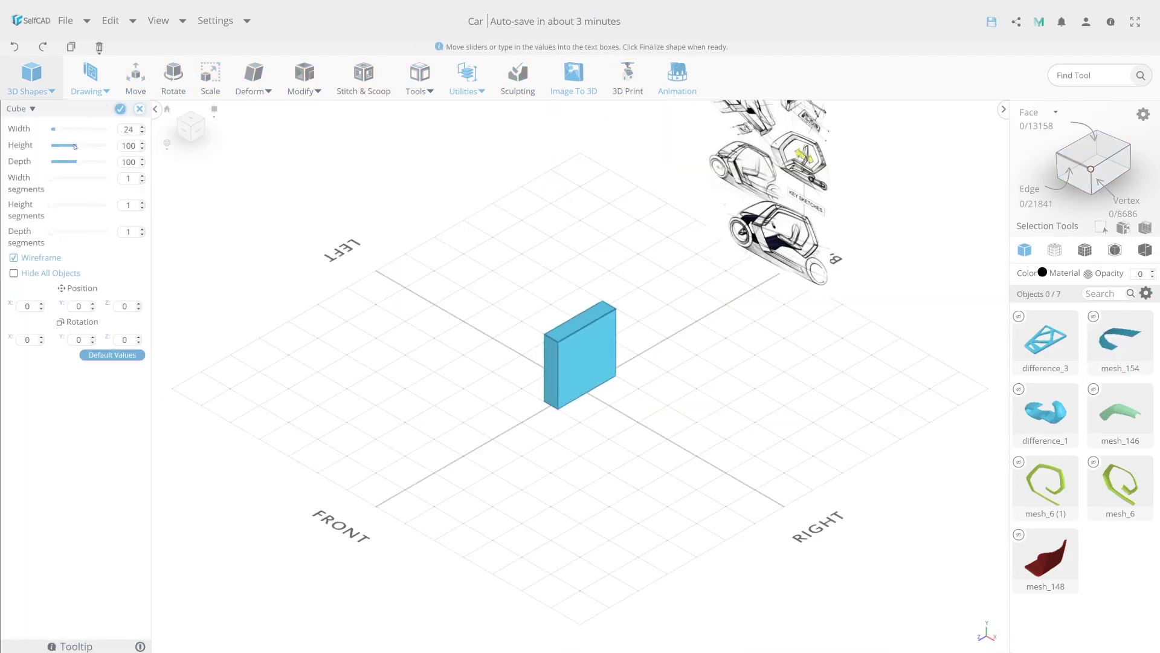
Shape the new cube into a tall thin pillar and bend it
mouse_move(75, 147)
mouse_down()
mouse_move(105, 146)
mouse_move(56, 163)
mouse_up()
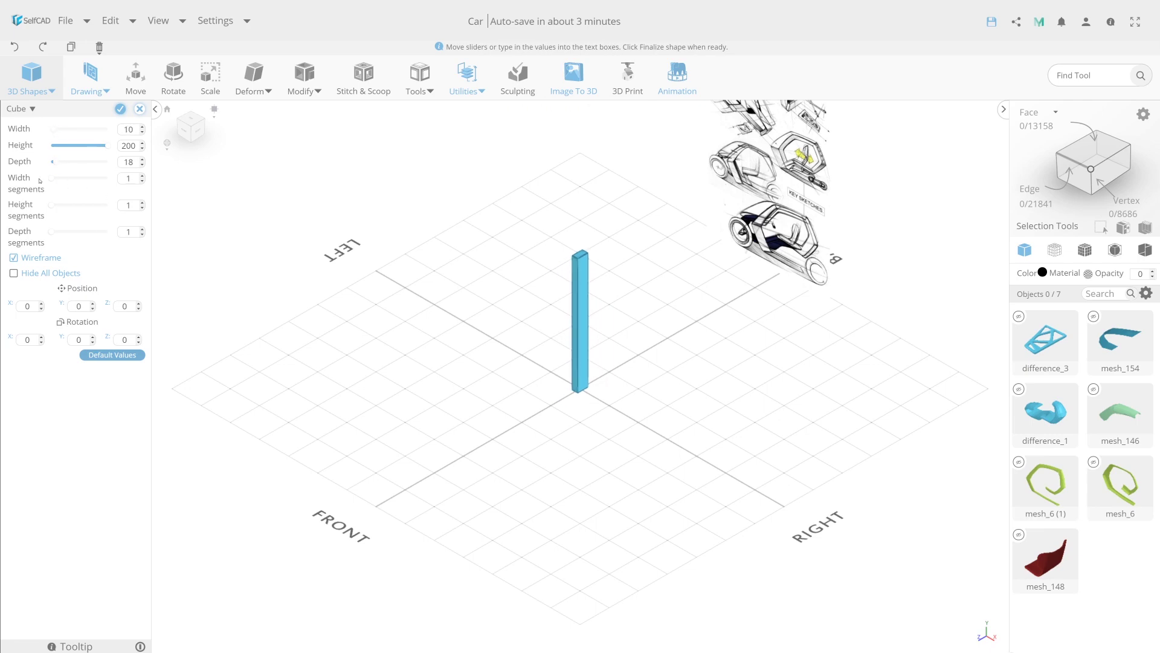
click(120, 109)
click(254, 82)
click(272, 114)
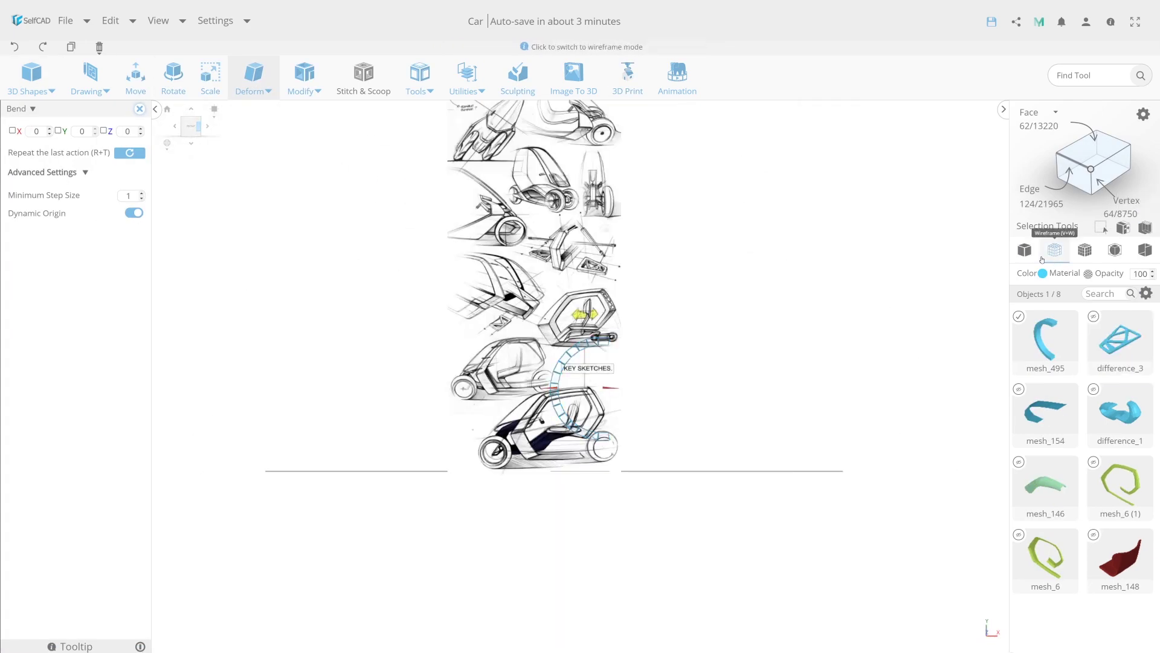
Scale, move and rotate the bent piece into place around the front wheel
scroll(523, 326, up, 3)
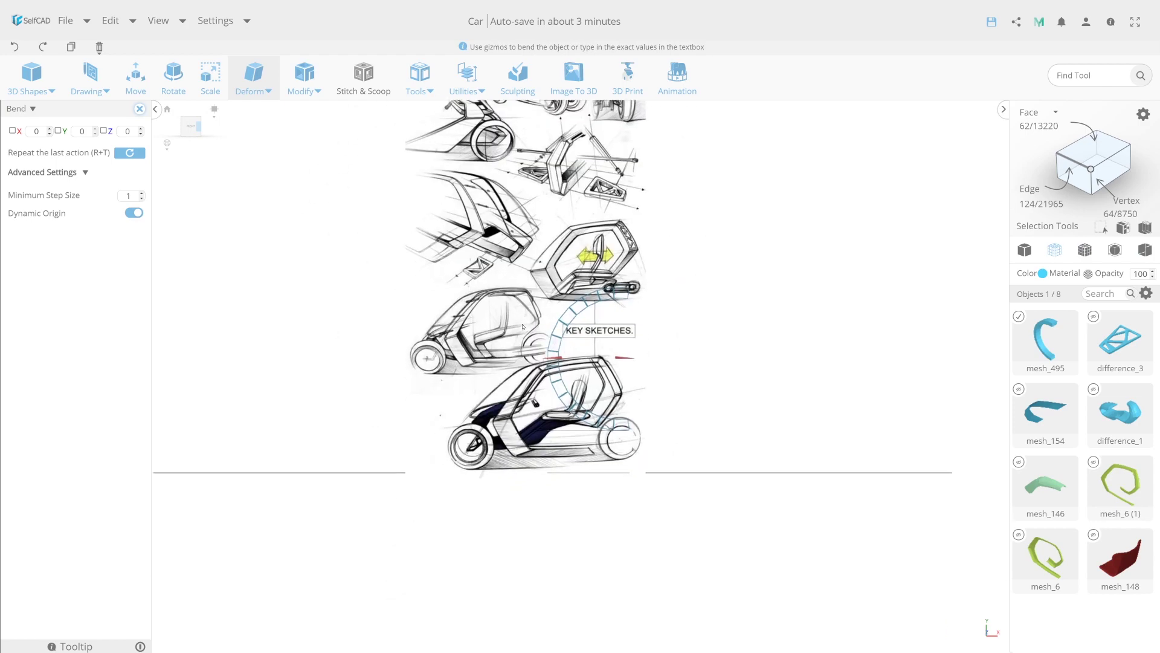
key(s)
scroll(490, 384, up, 3)
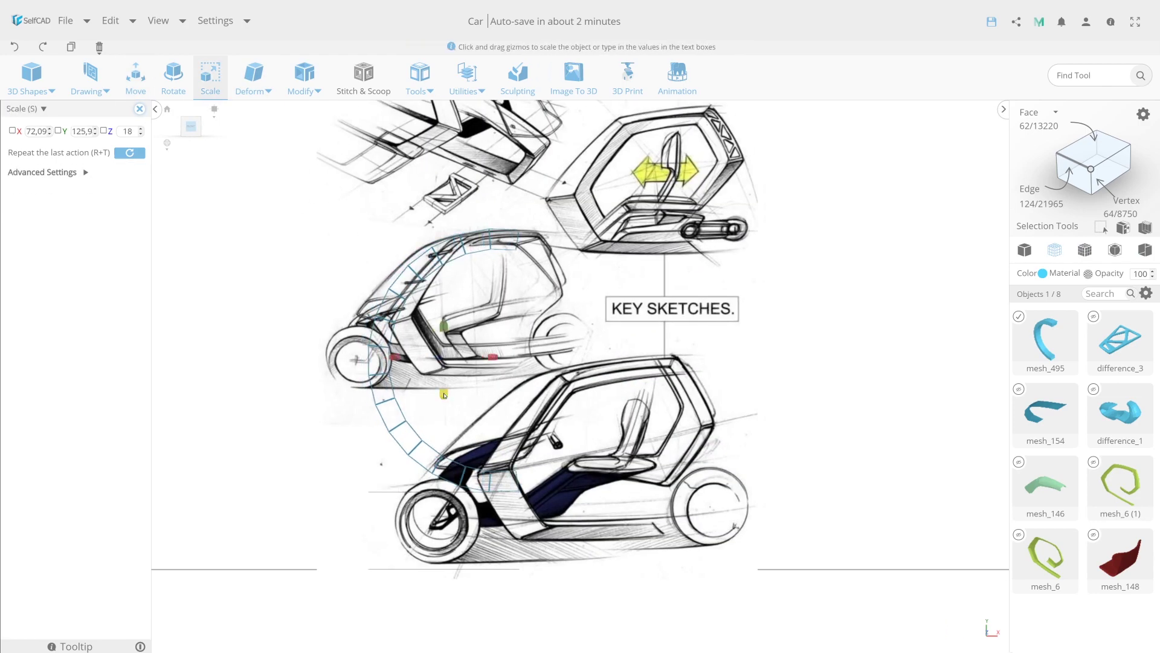
right_drag(477, 362, 489, 384)
scroll(522, 511, up, 5)
key(m)
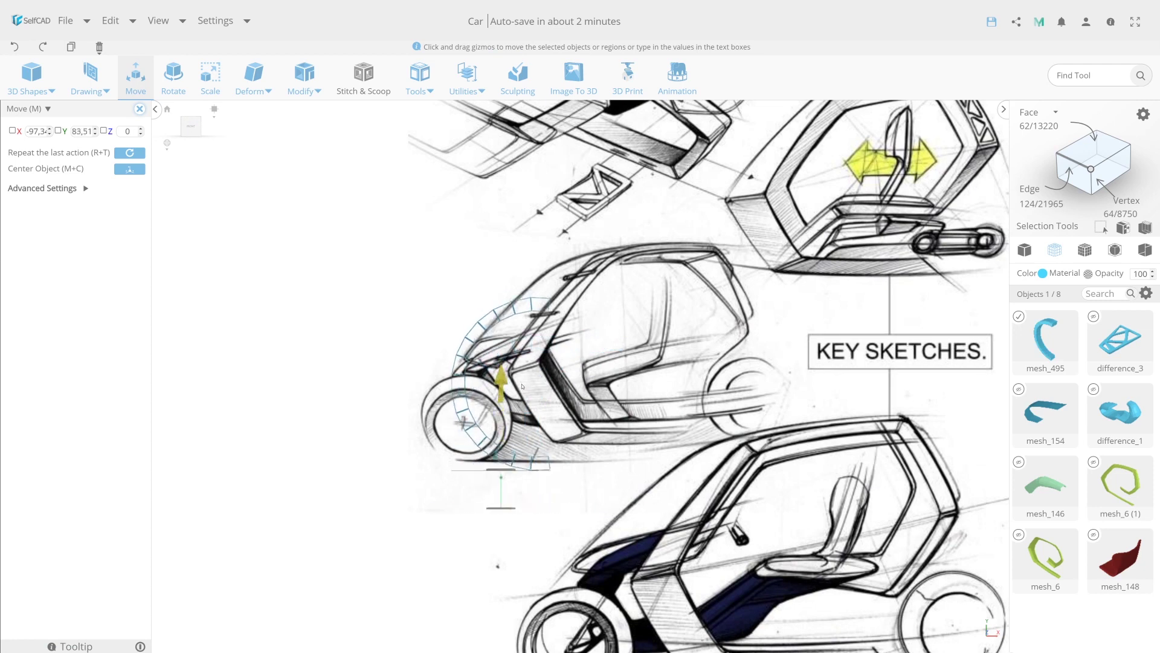
key(s)
scroll(522, 385, up, 2)
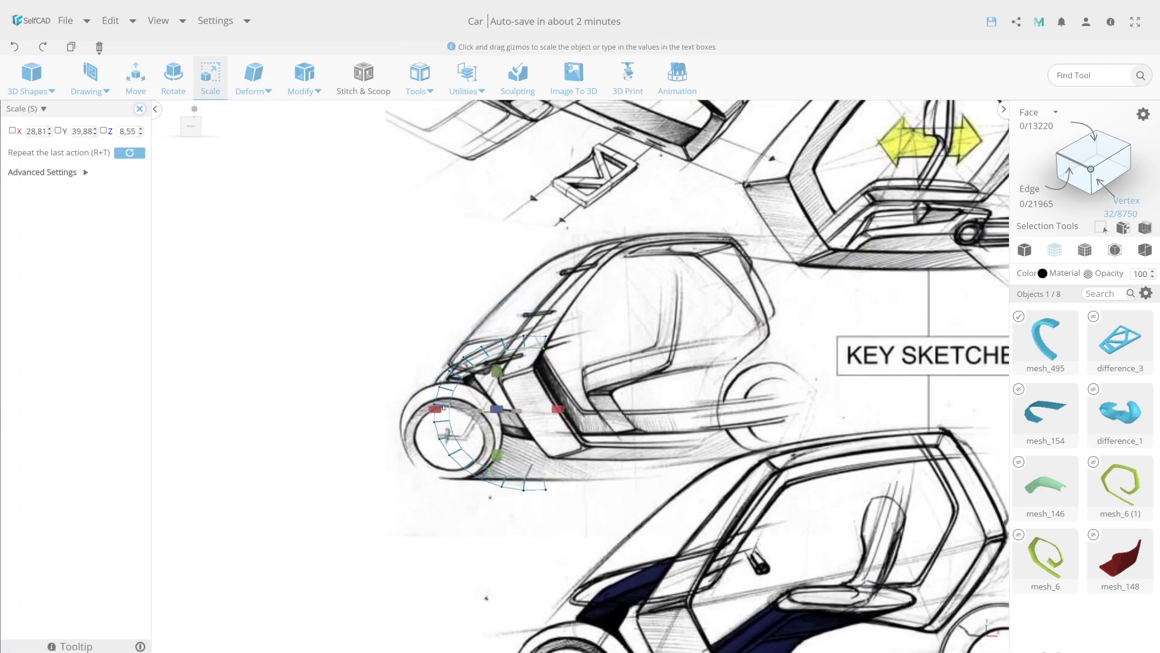
scroll(477, 347, up, 5)
scroll(574, 369, down, 2)
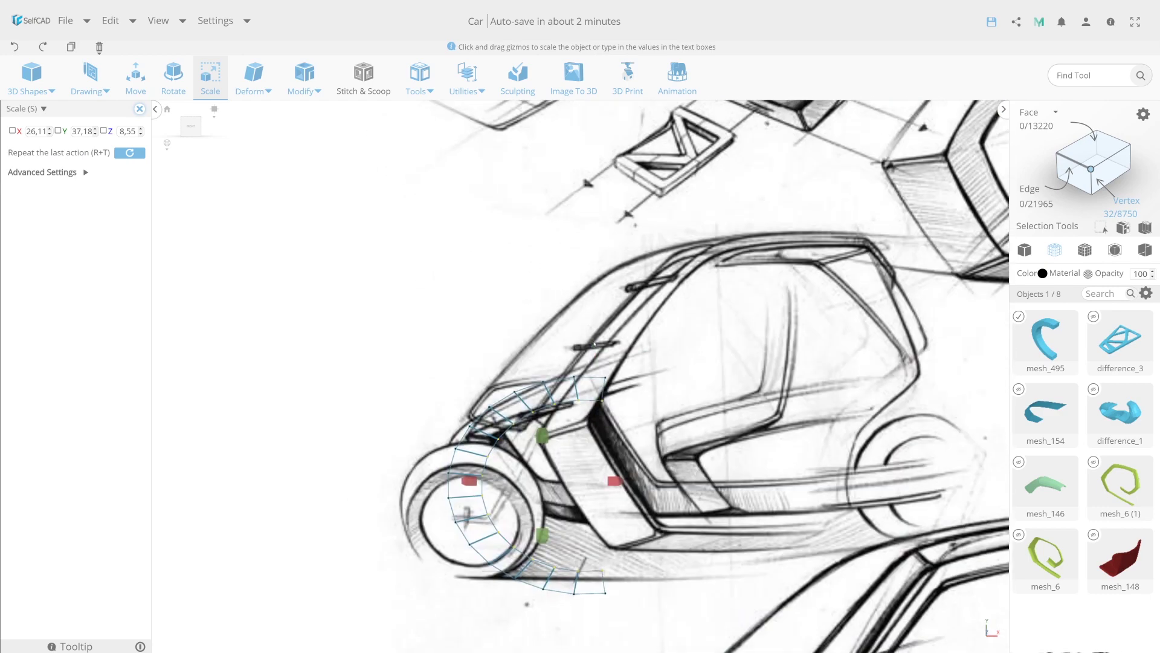
key(m)
key(s)
key(r)
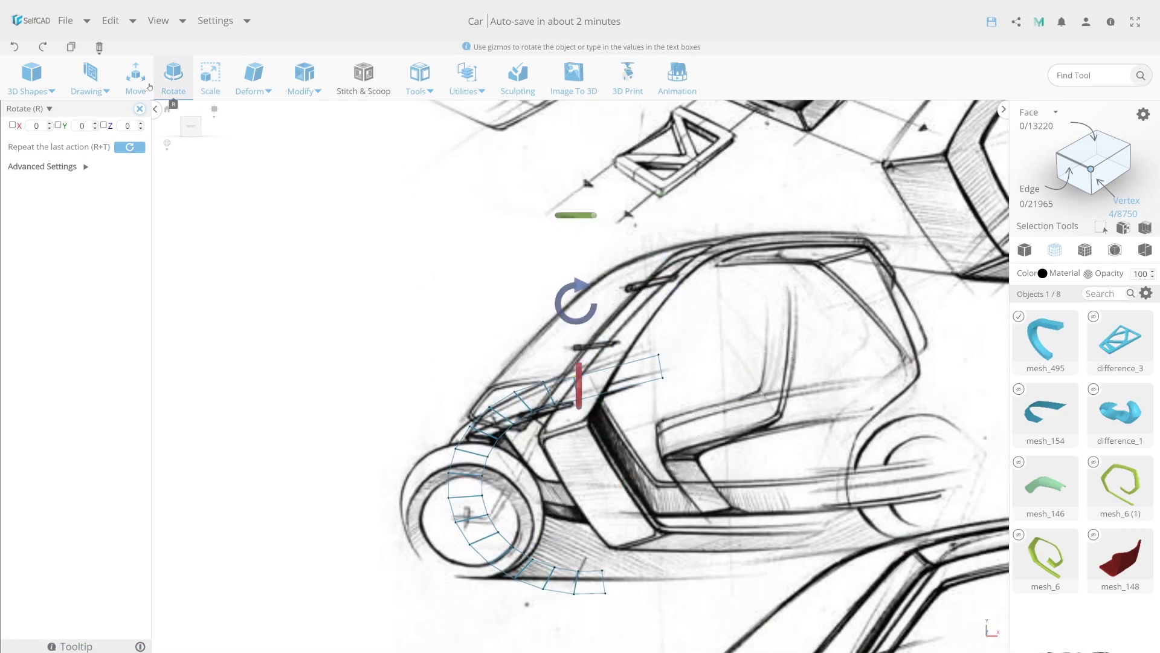
key(m)
key(r)
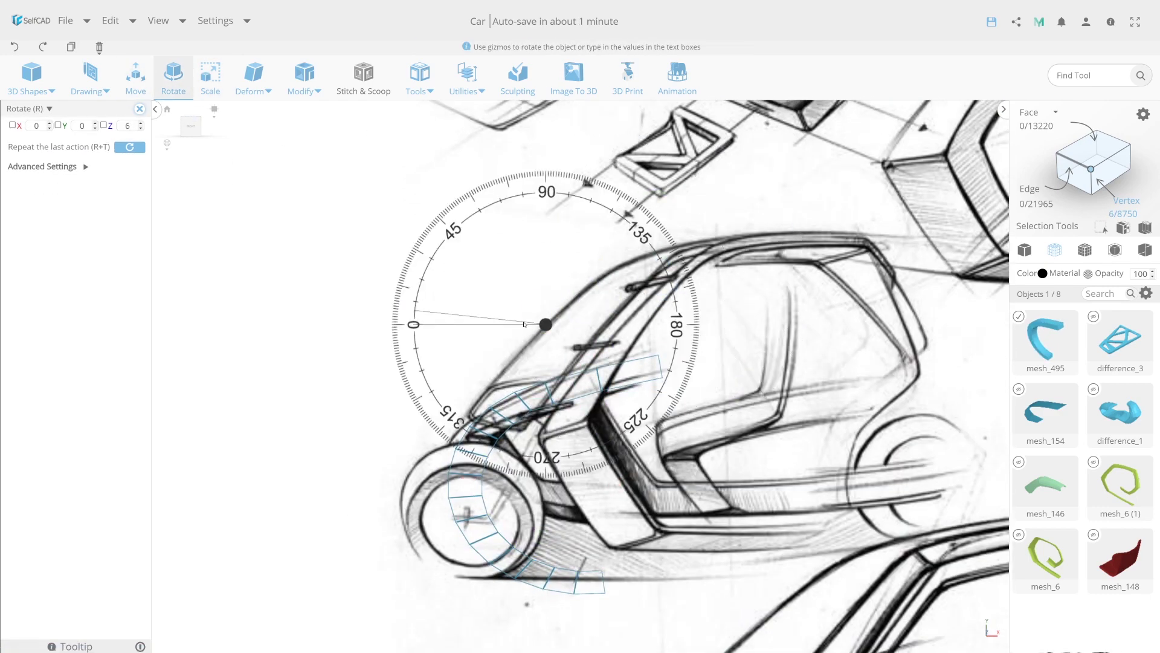
key(m)
scroll(538, 429, up, 3)
scroll(502, 363, down, 4)
scroll(461, 427, up, 2)
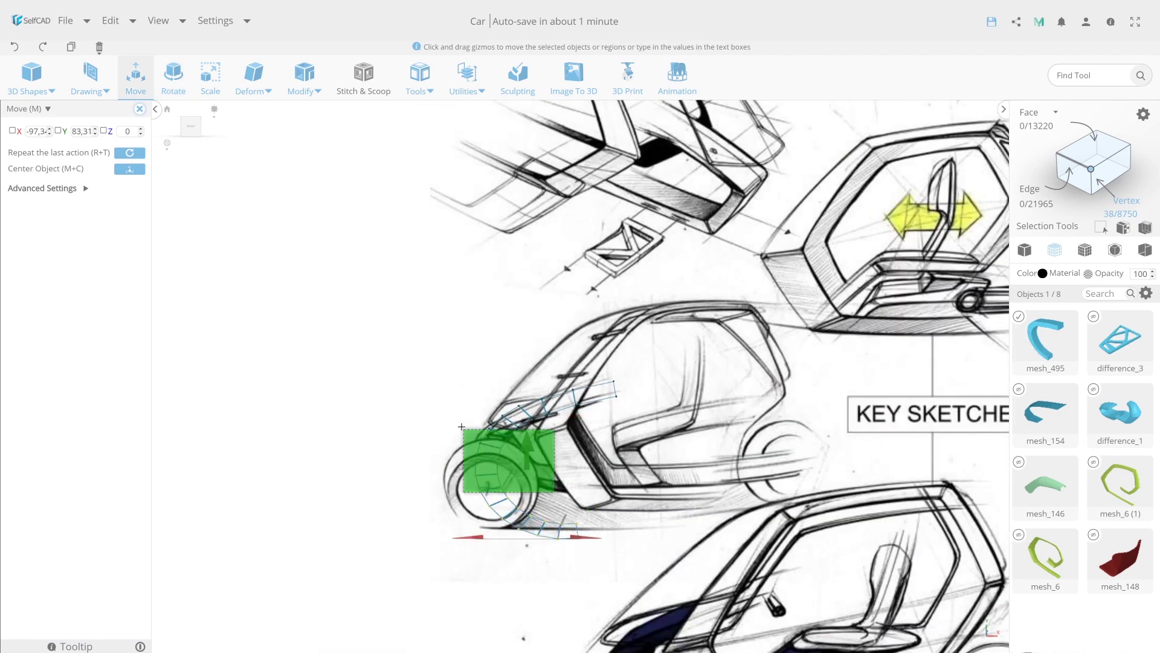
scroll(528, 416, down, 3)
scroll(530, 473, up, 4)
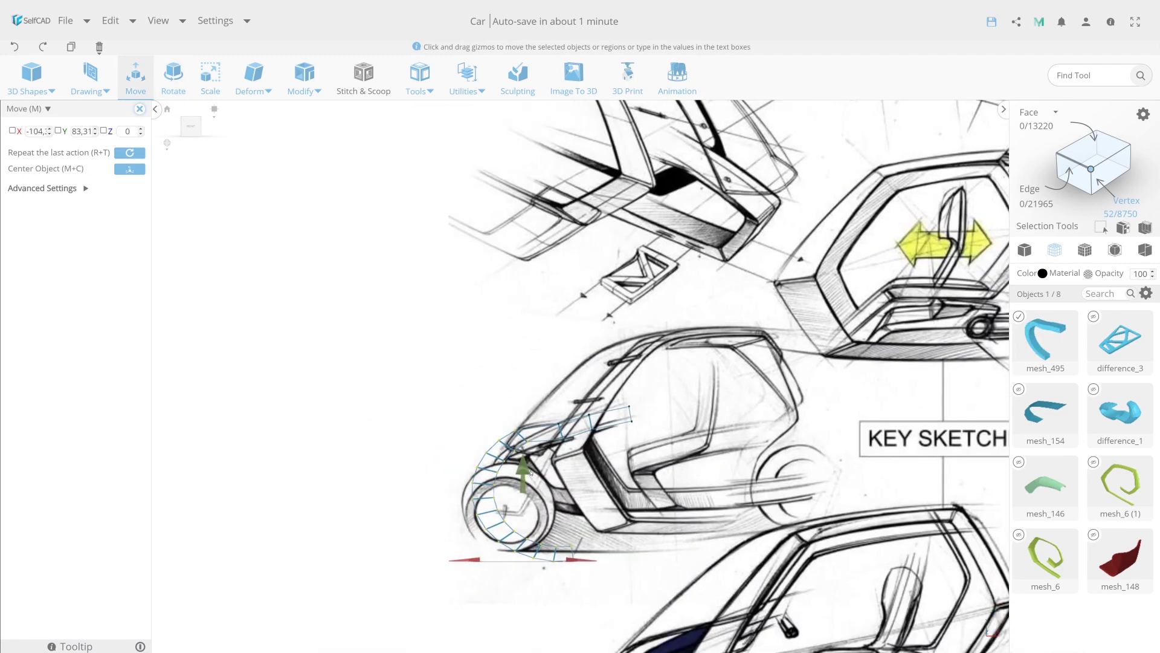
Select the fender-end vertices and shift them up and right along the wheel
click(182, 100)
scroll(520, 423, down, 3)
key(s)
scroll(477, 478, up, 3)
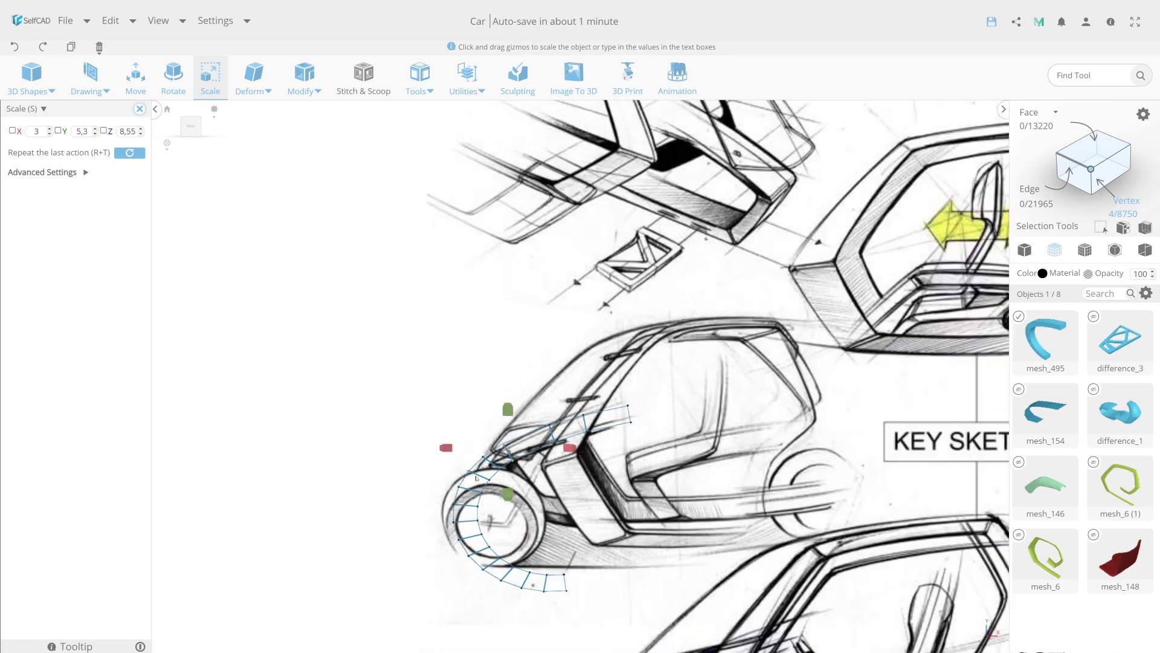
scroll(476, 478, up, 1)
scroll(616, 571, up, 1)
scroll(506, 428, up, 2)
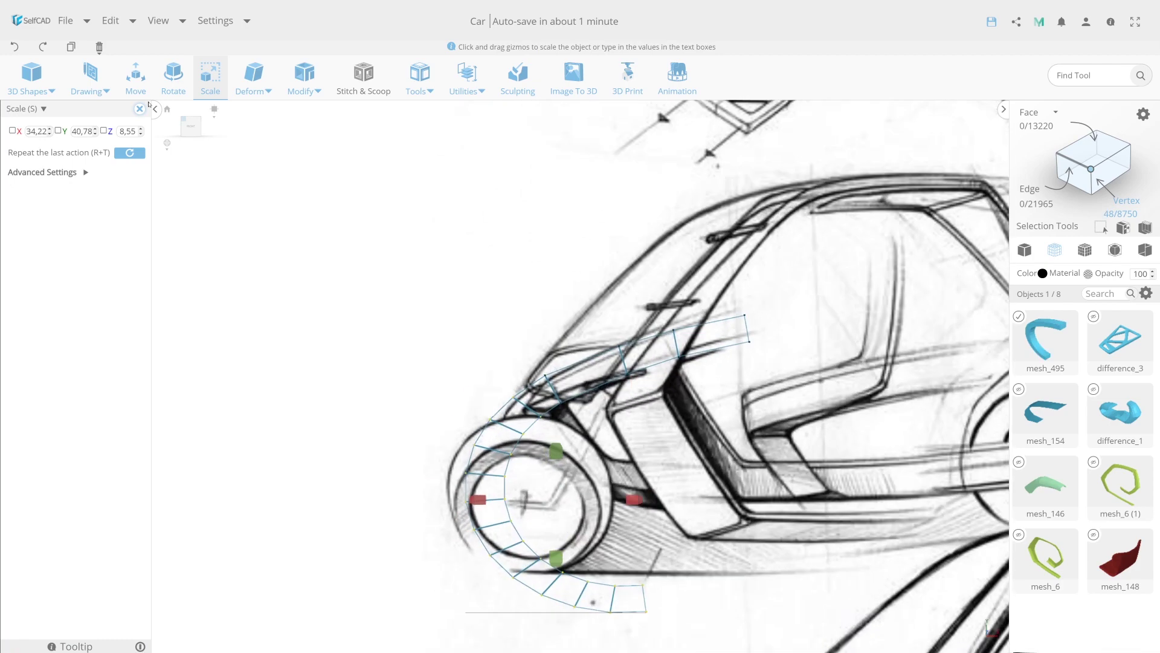
key(m)
key(r)
key(m)
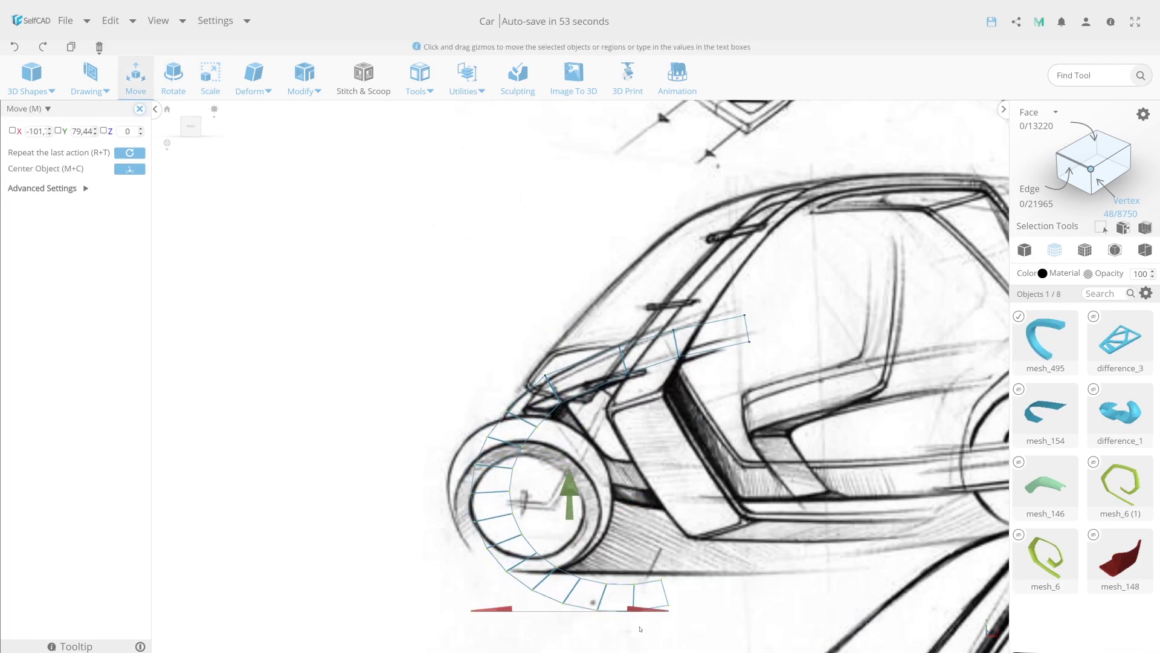
drag(569, 507, 611, 483)
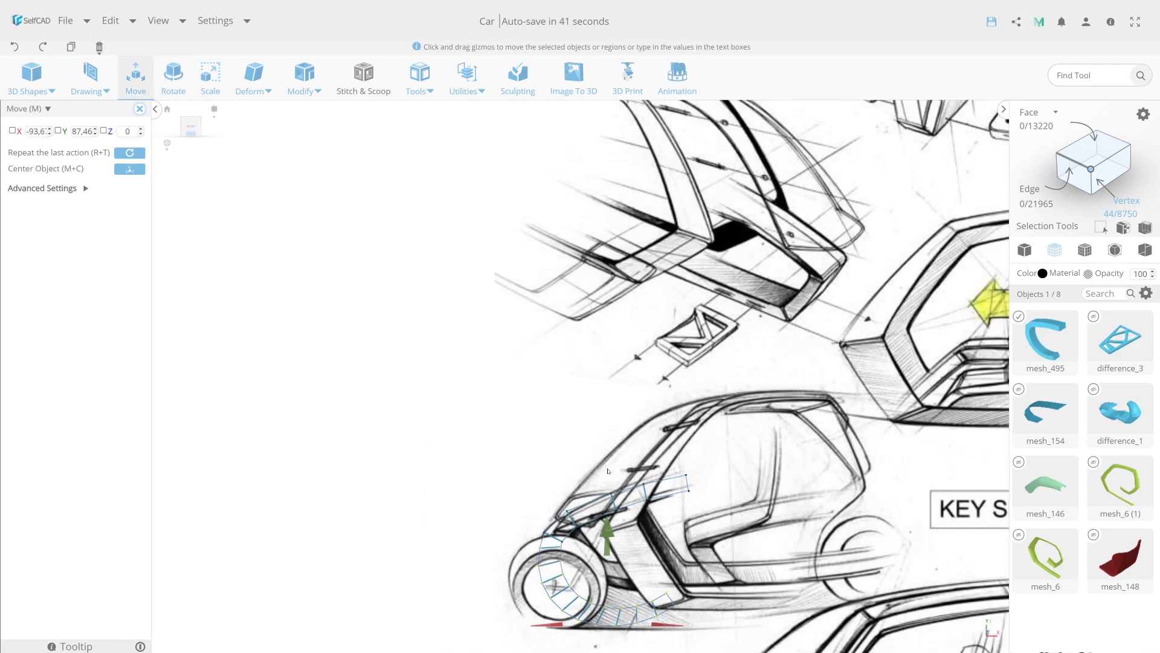
scroll(605, 483, down, 3)
scroll(564, 562, up, 3)
Slide the fender vertices right, then select and fit the lower-end vertices to the sill
right_drag(564, 562, 521, 363)
key(r)
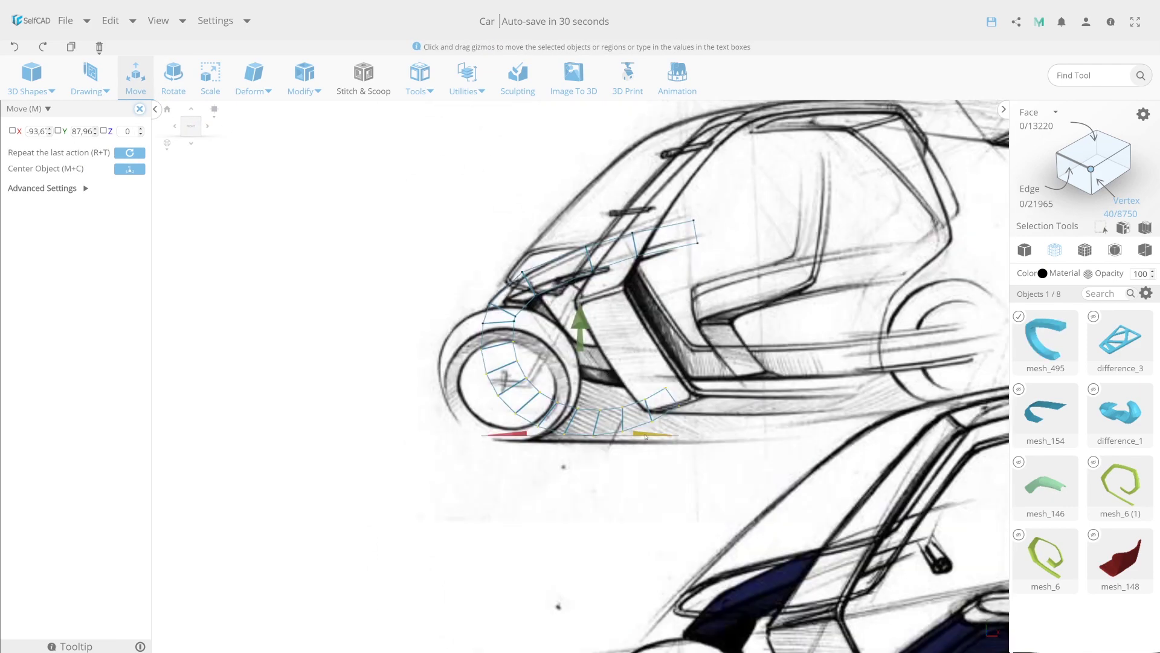
key(m)
drag(604, 329, 627, 328)
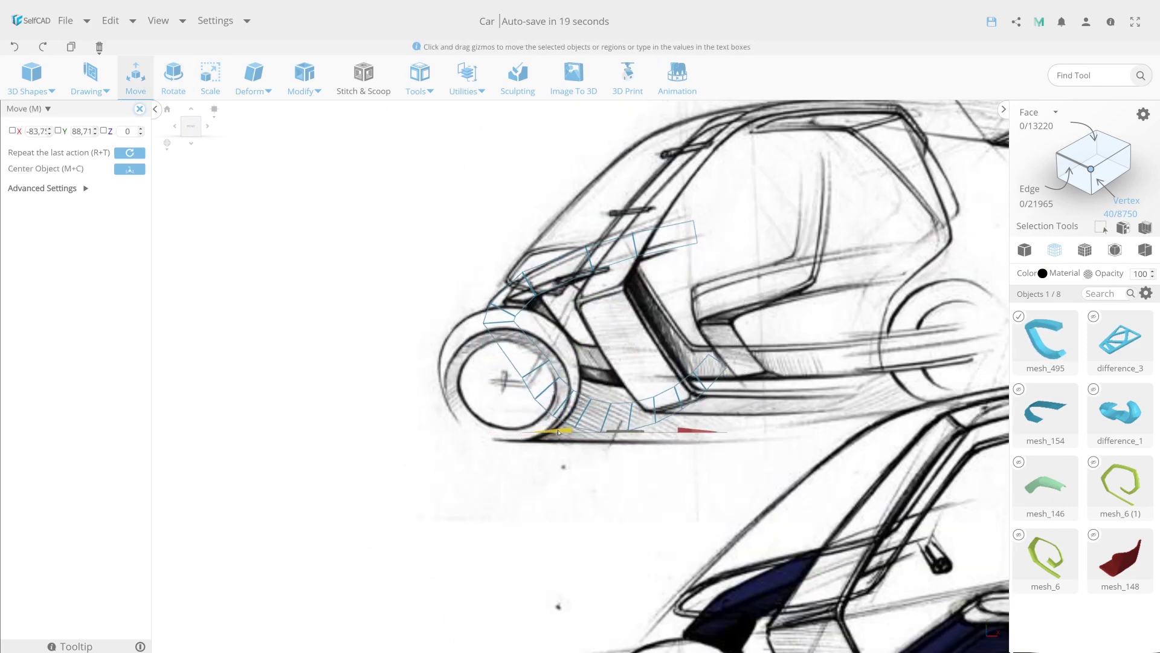
drag(558, 432, 543, 471)
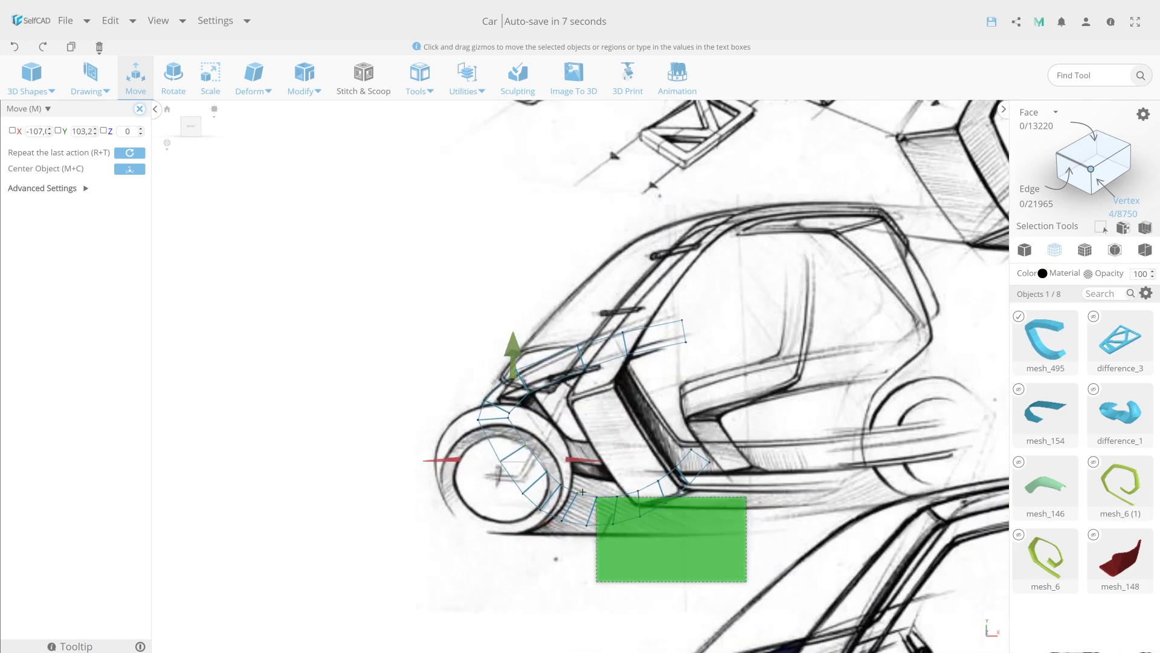
drag(750, 584, 506, 458)
scroll(608, 451, down, 2)
key(r)
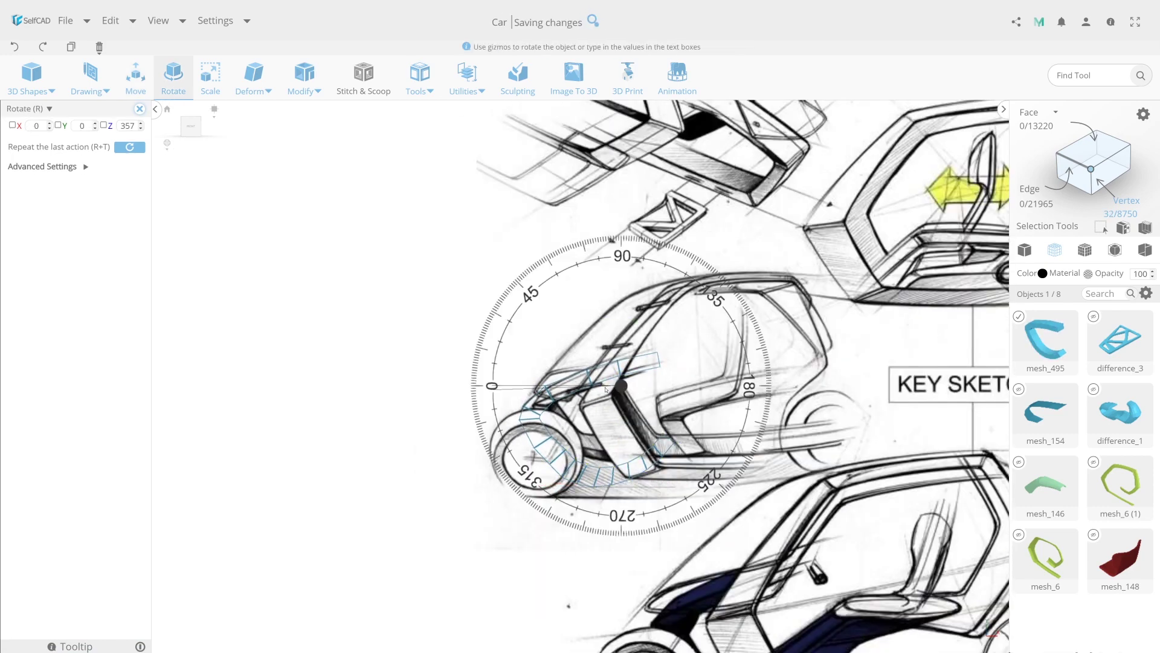
key(m)
scroll(607, 418, down, 2)
scroll(599, 450, up, 2)
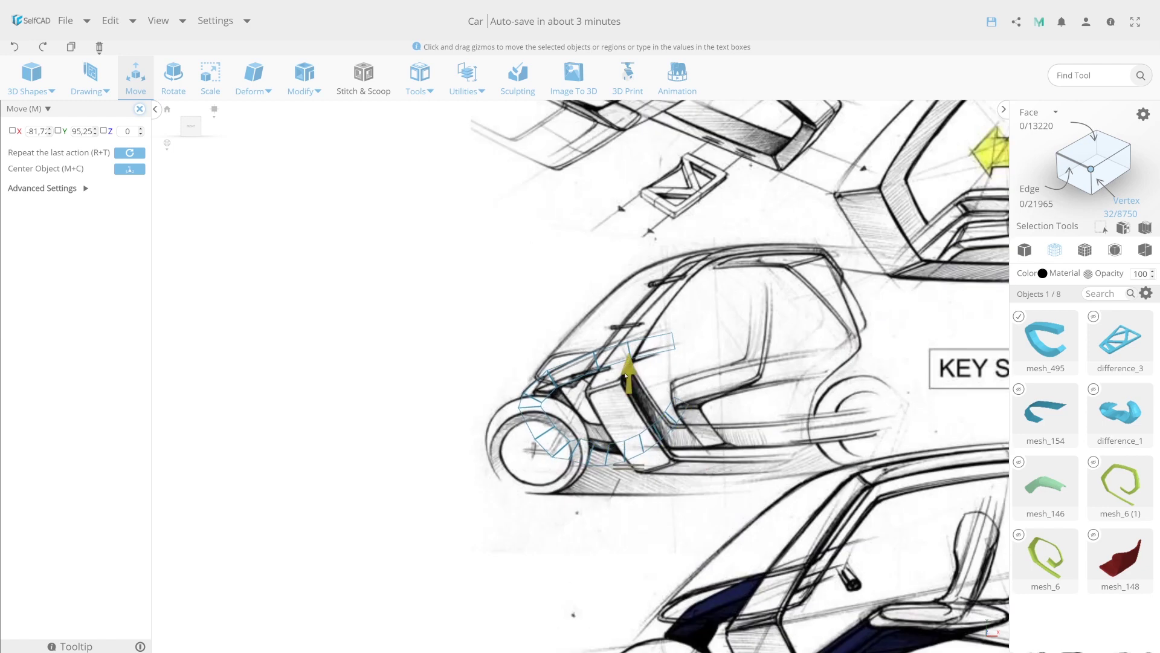
key(s)
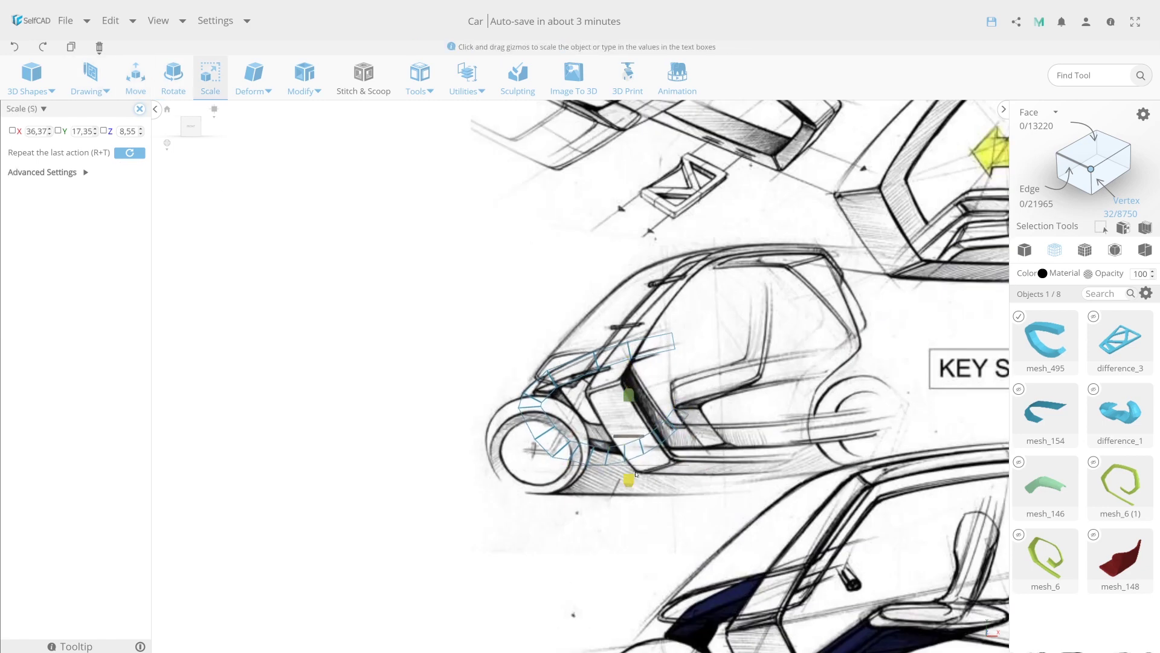
key(m)
scroll(736, 470, up, 2)
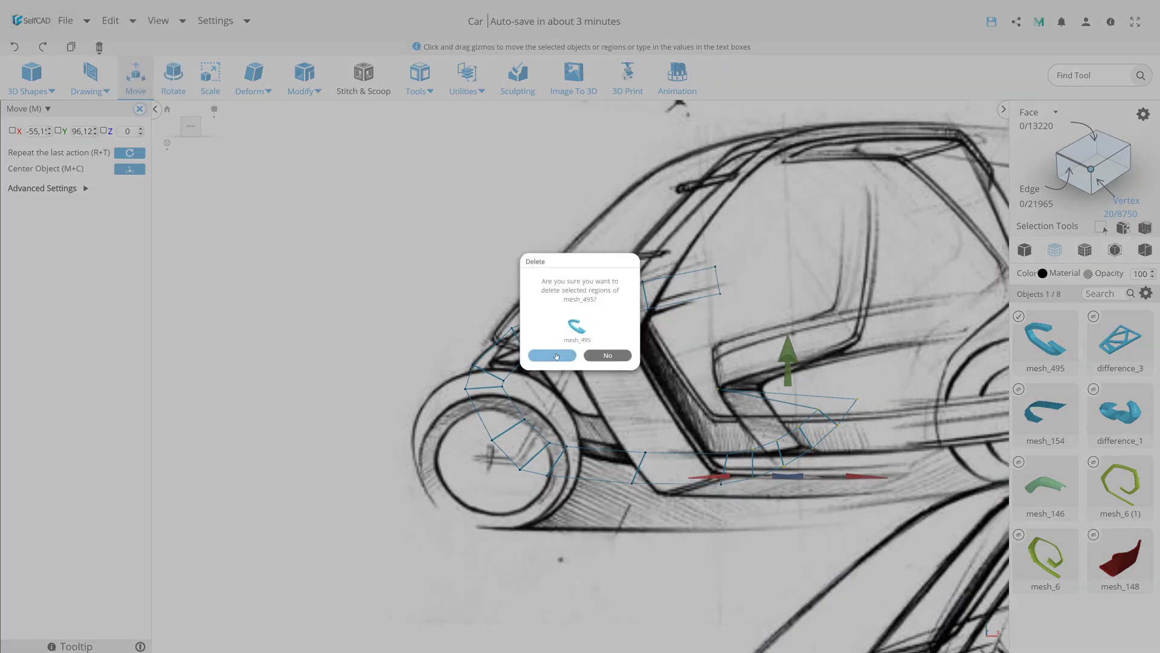
Select mesh_495's wheel-arch vertices and rotate and move them to hug the arch
click(551, 352)
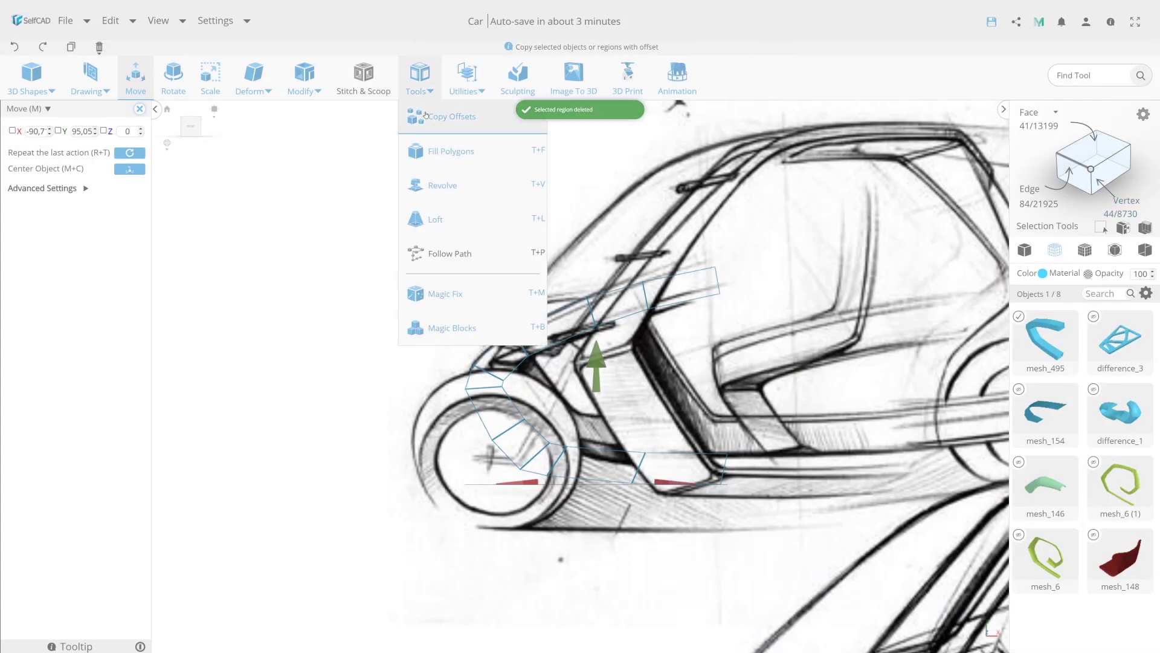
scroll(542, 469, up, 2)
key(r)
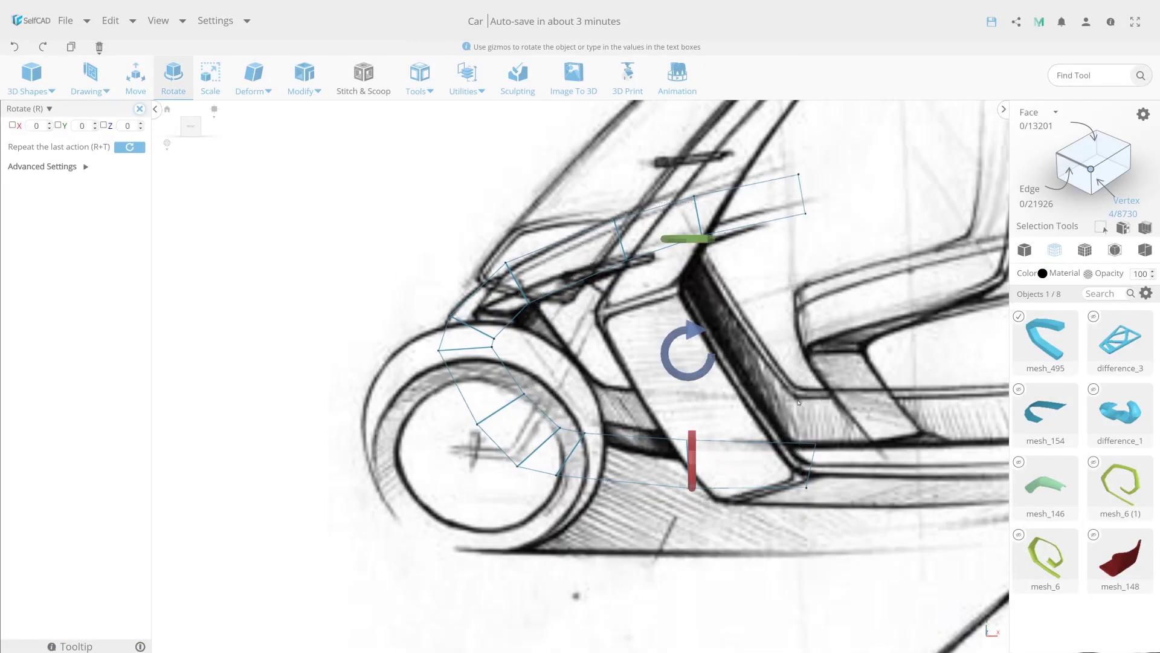
key(s)
click(578, 479)
key(r)
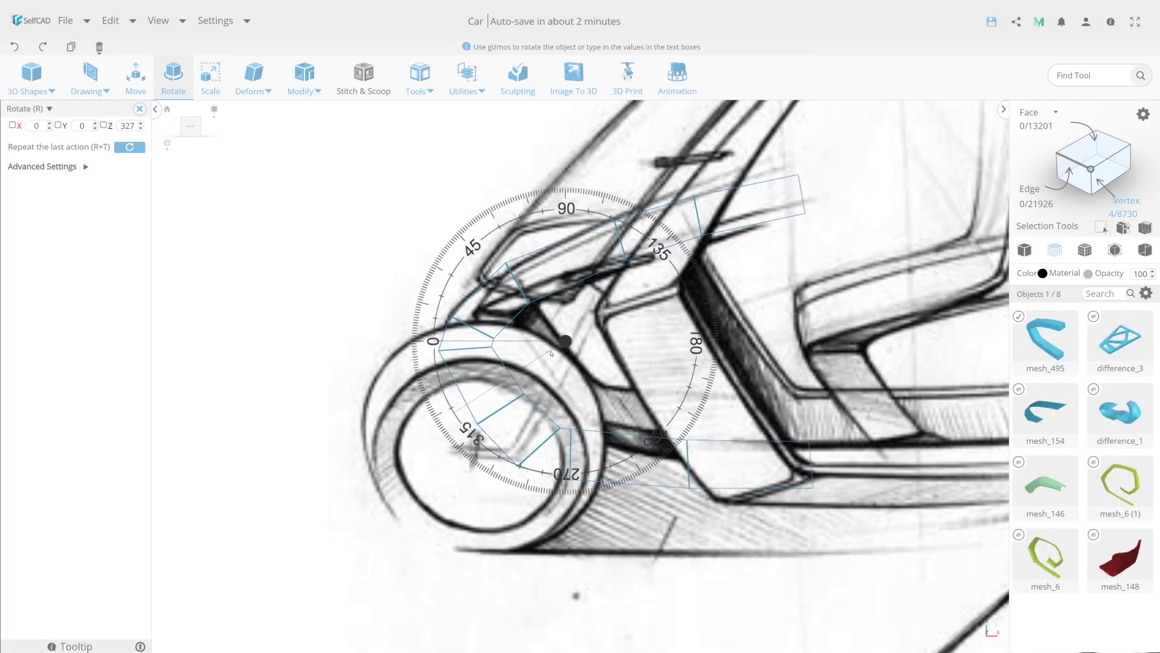
key(s)
key(m)
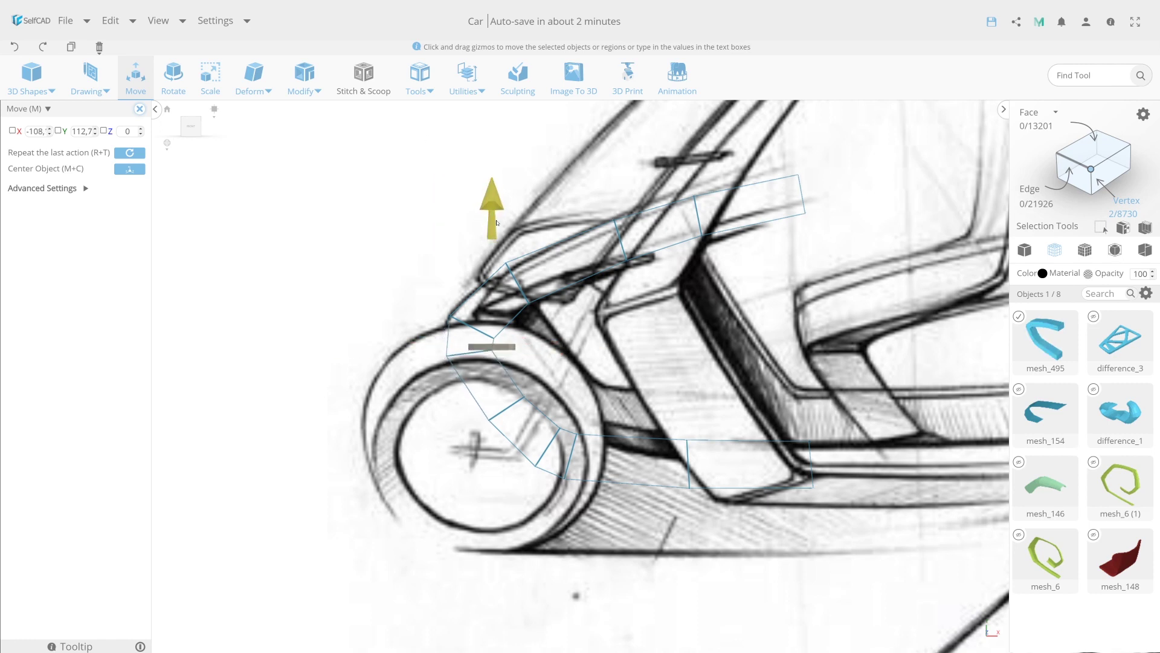
scroll(551, 327, down, 3)
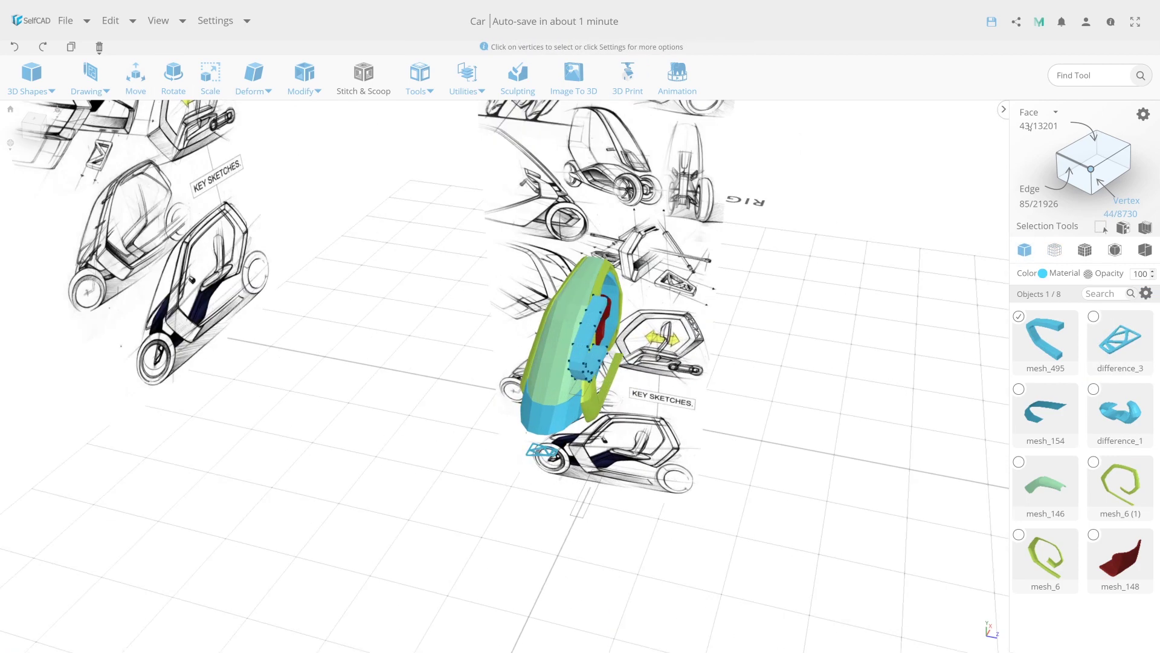
Move and scale the mesh_495 nose piece so its lower vertices follow the sketched front wheel arch
key(m)
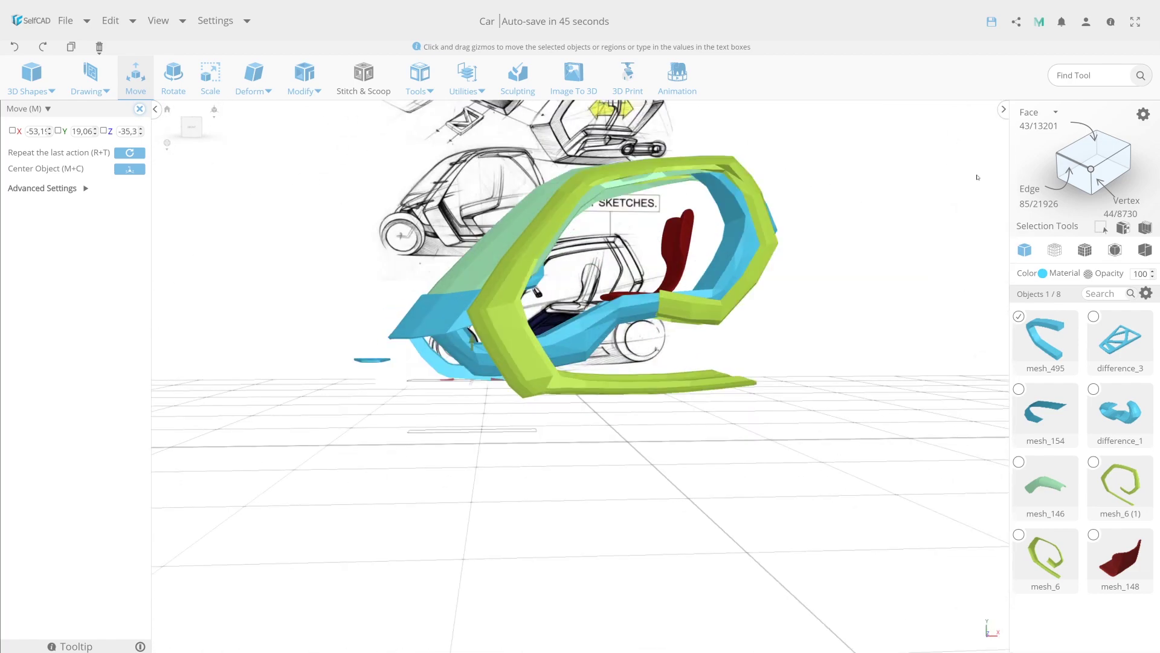
key(s)
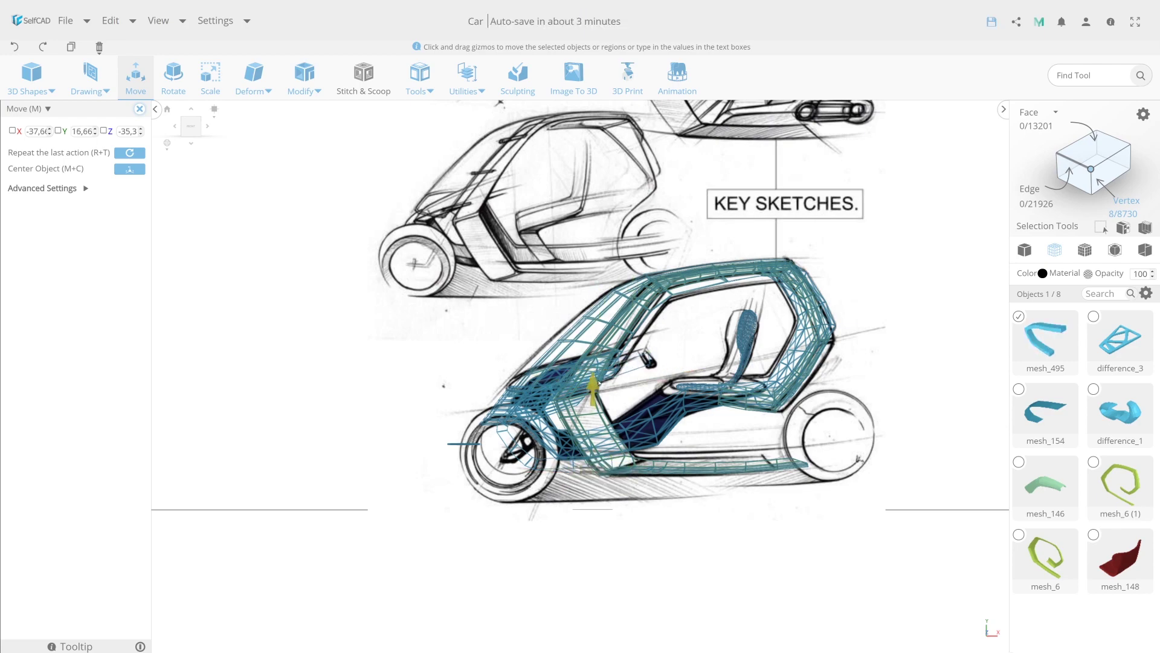
scroll(614, 392, up, 2)
scroll(598, 372, up, 3)
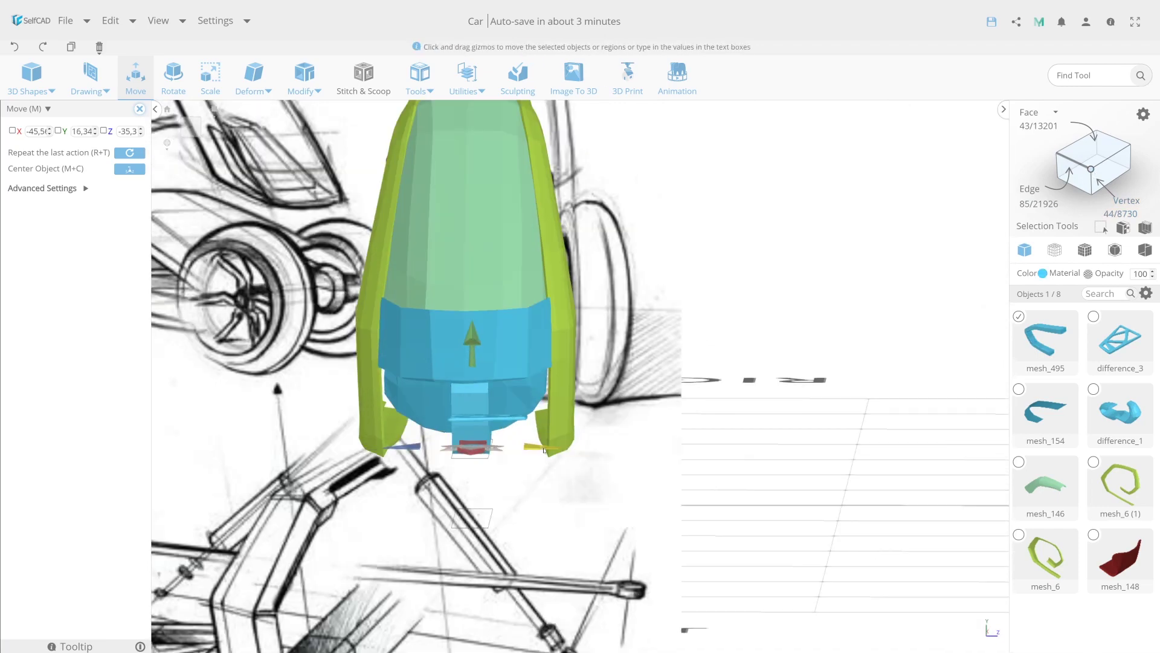
scroll(544, 393, down, 5)
key(ctrl+a)
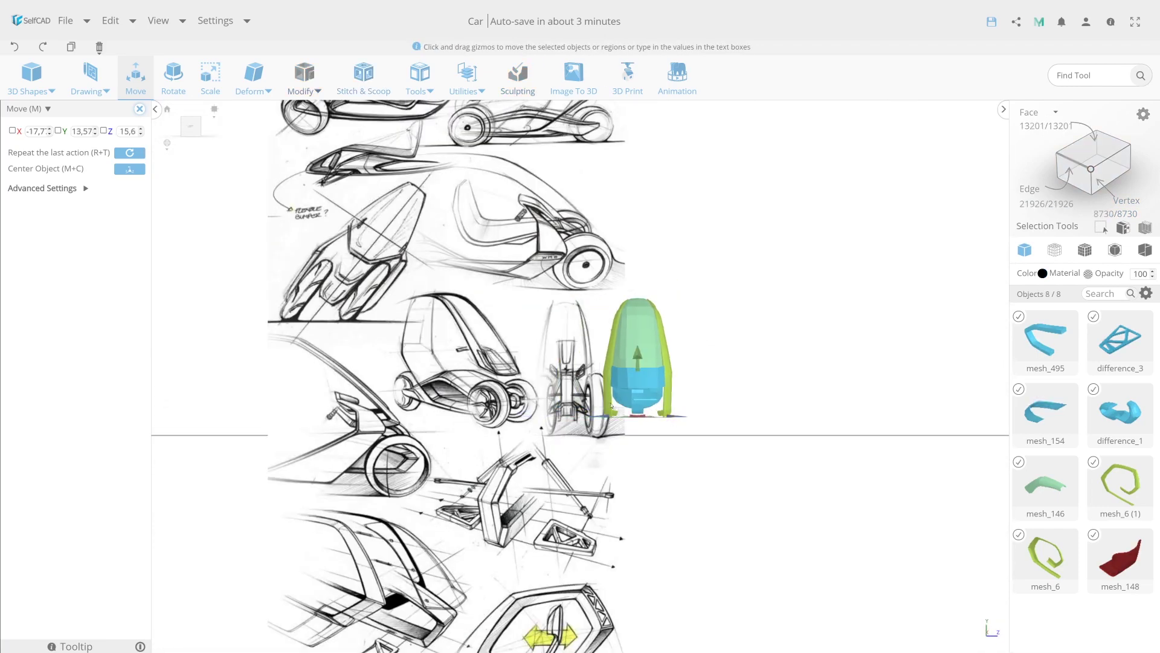
scroll(550, 428, up, 5)
click(549, 428)
key(s)
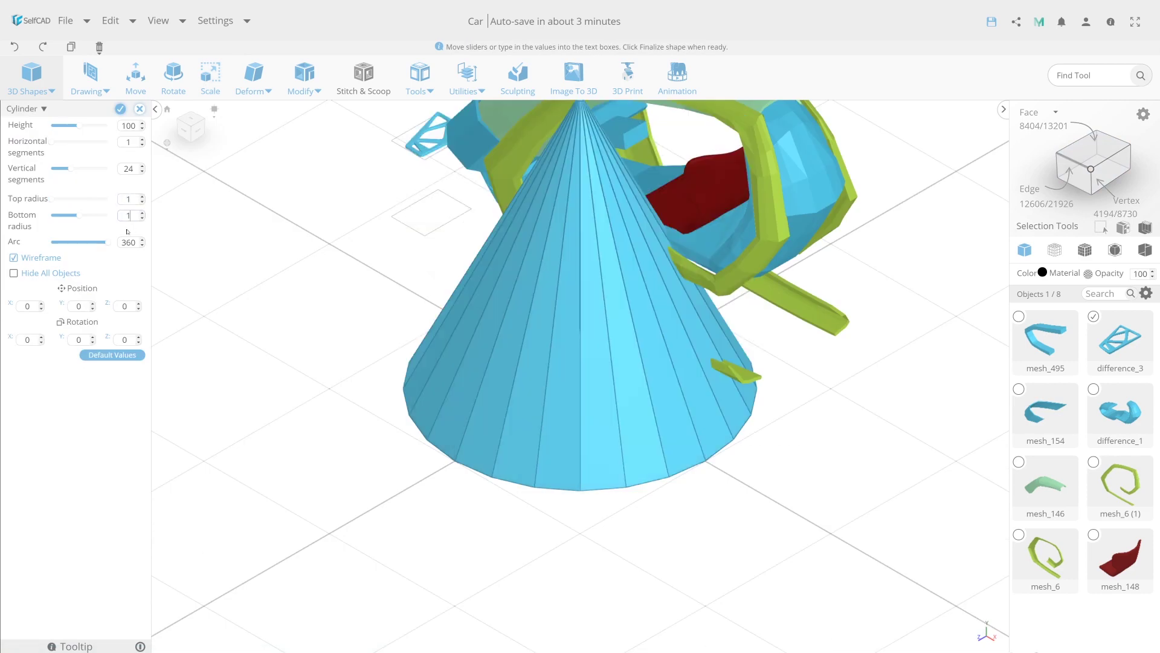
Confirm the thin rod, rotate it, and switch to a front wireframe view
key(Return)
click(120, 109)
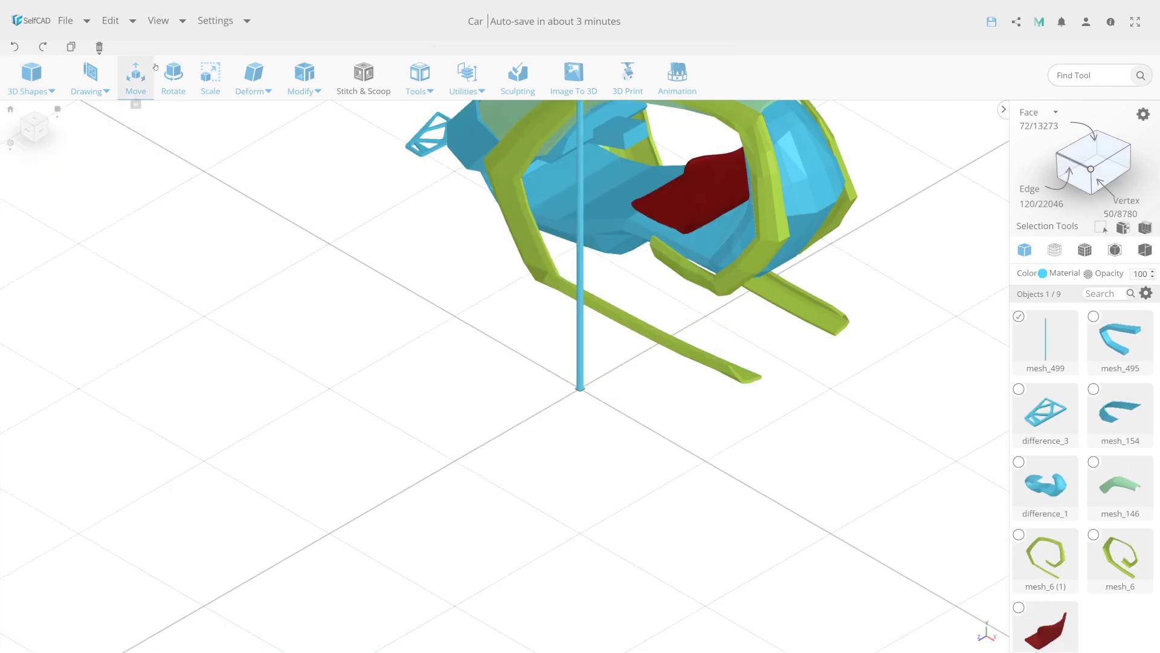
key(r)
click(183, 127)
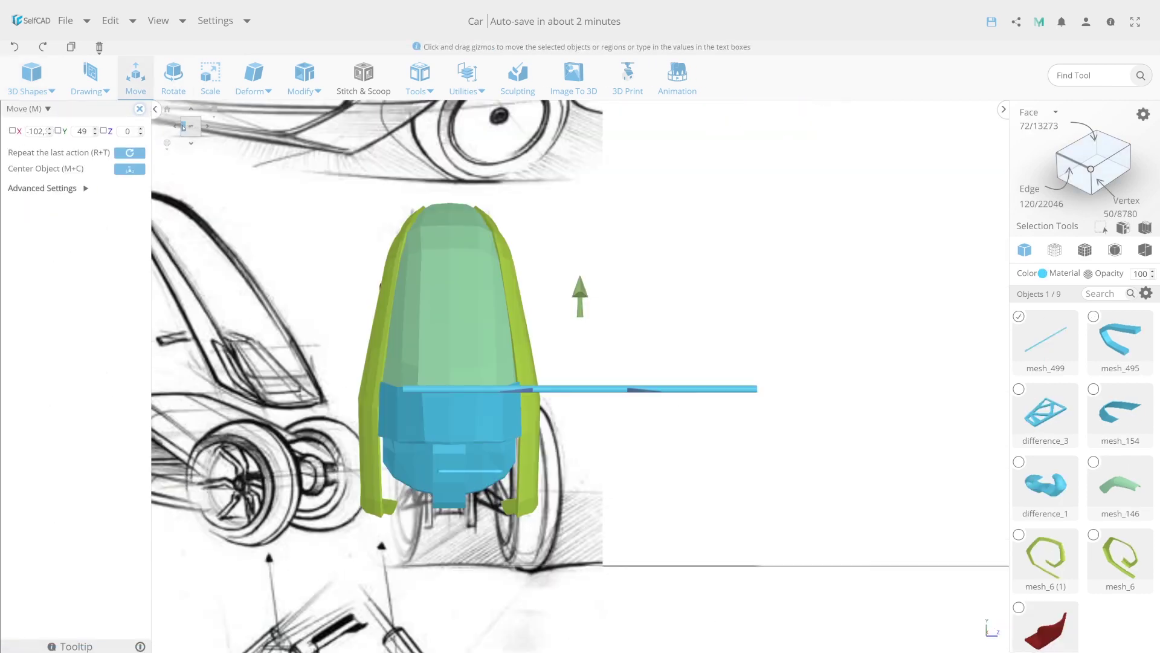
click(1055, 250)
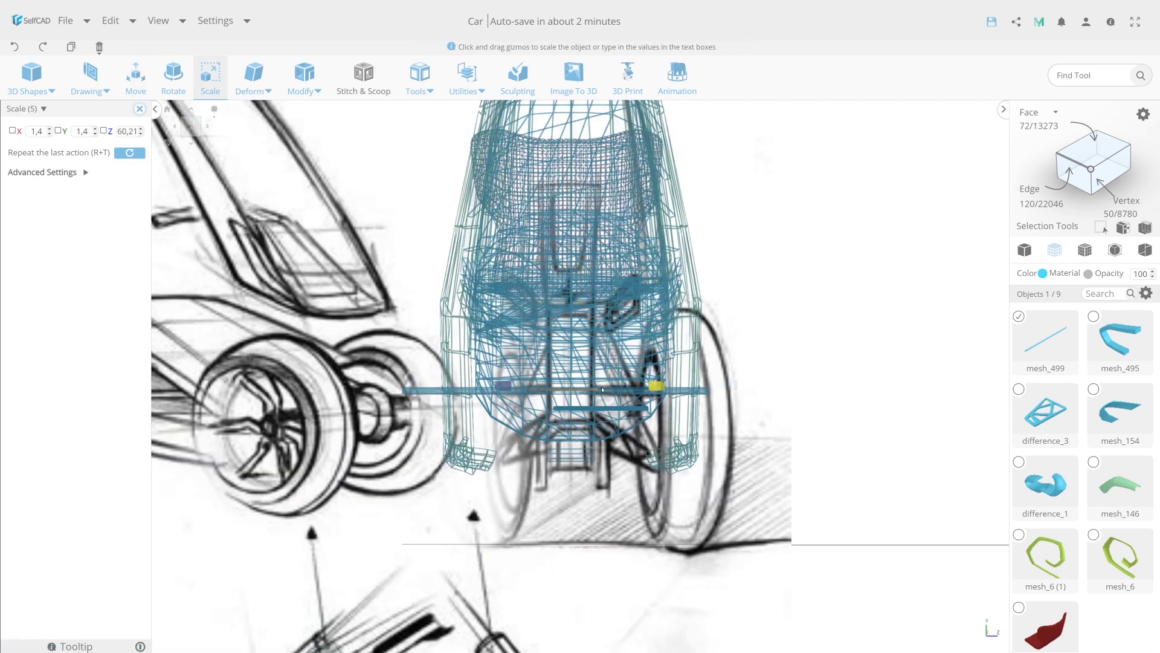
Duplicate and position rod copies, extrude their faces, and raise the strut slightly under the nose
key(ctrl+c)
key(r)
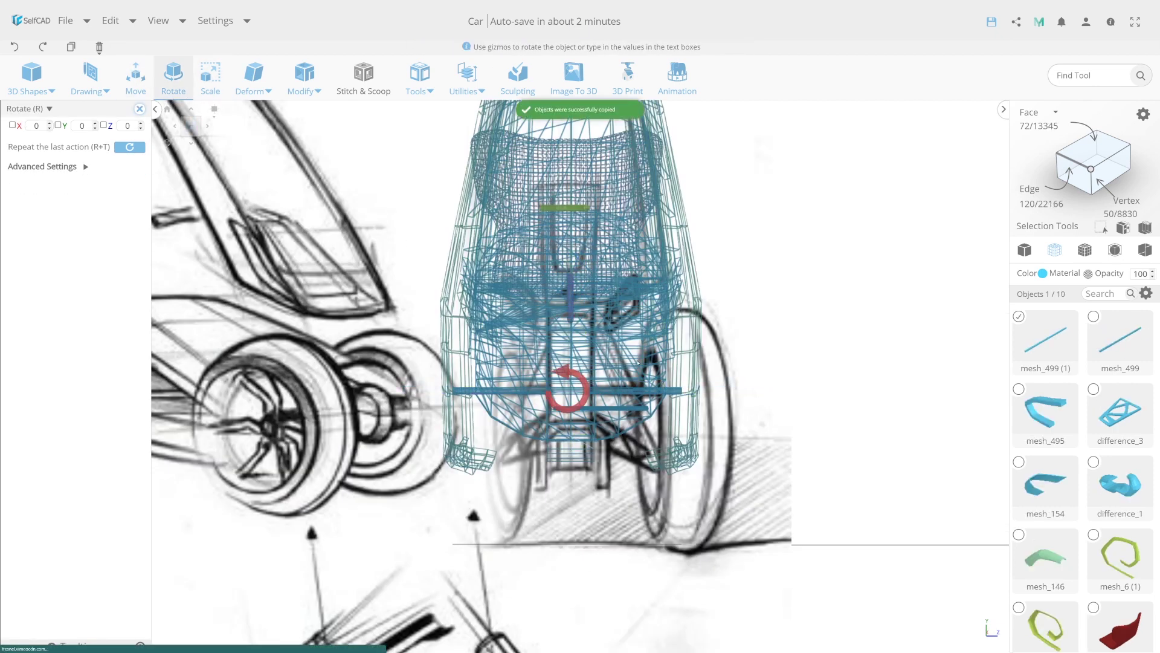
key(m)
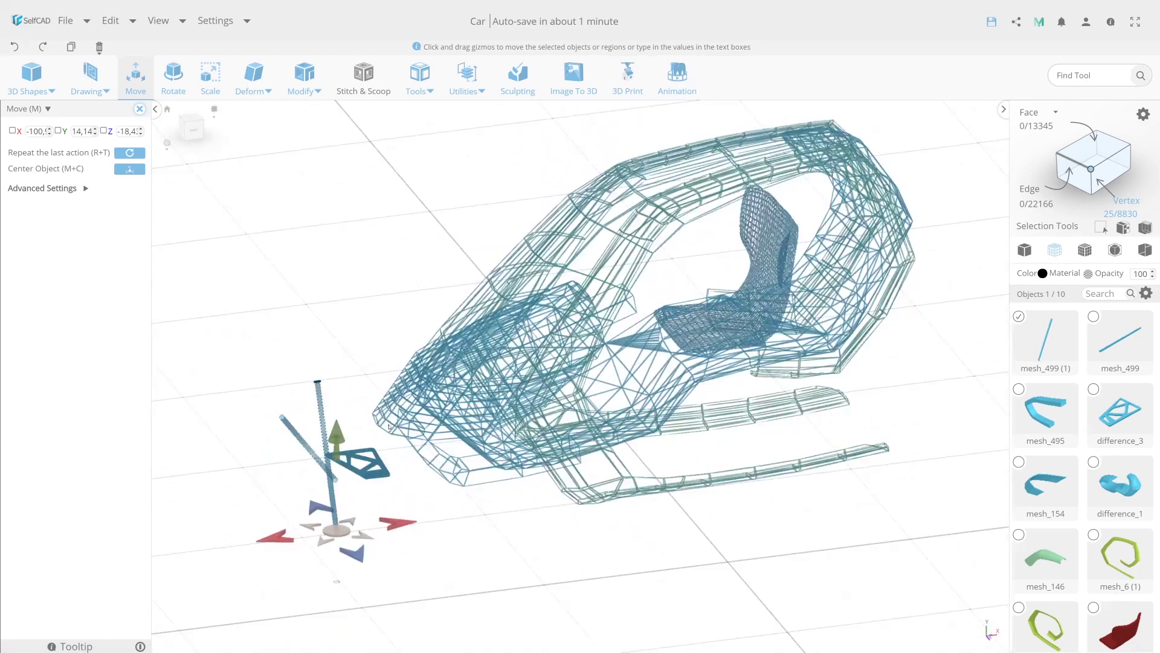
click(1021, 251)
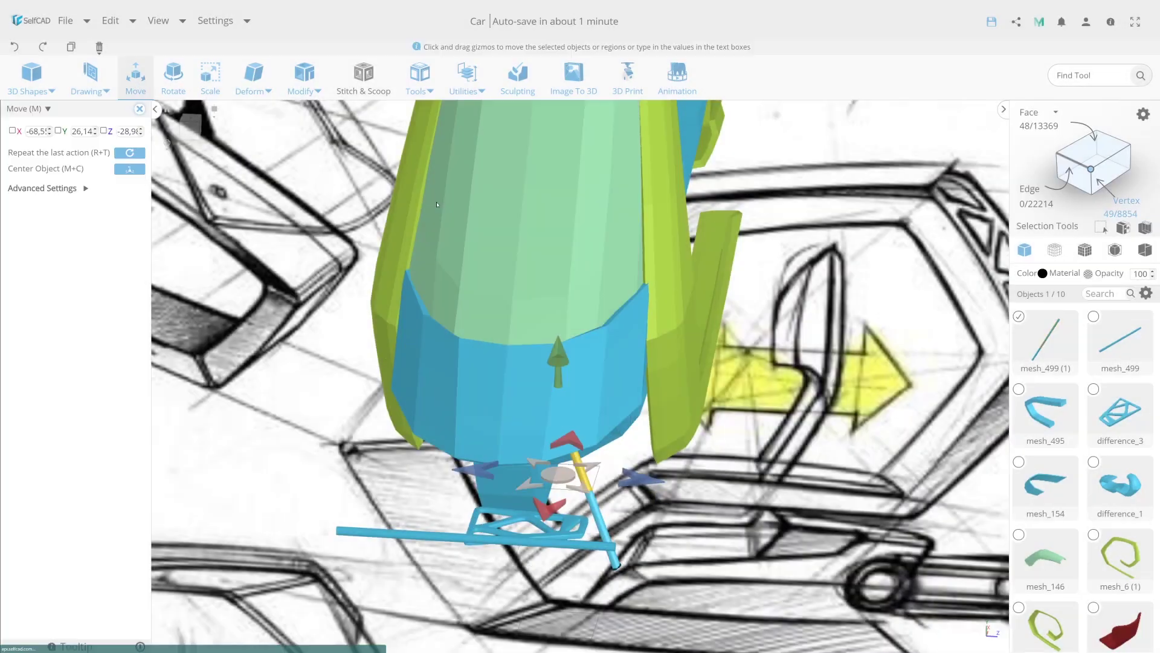
click(134, 147)
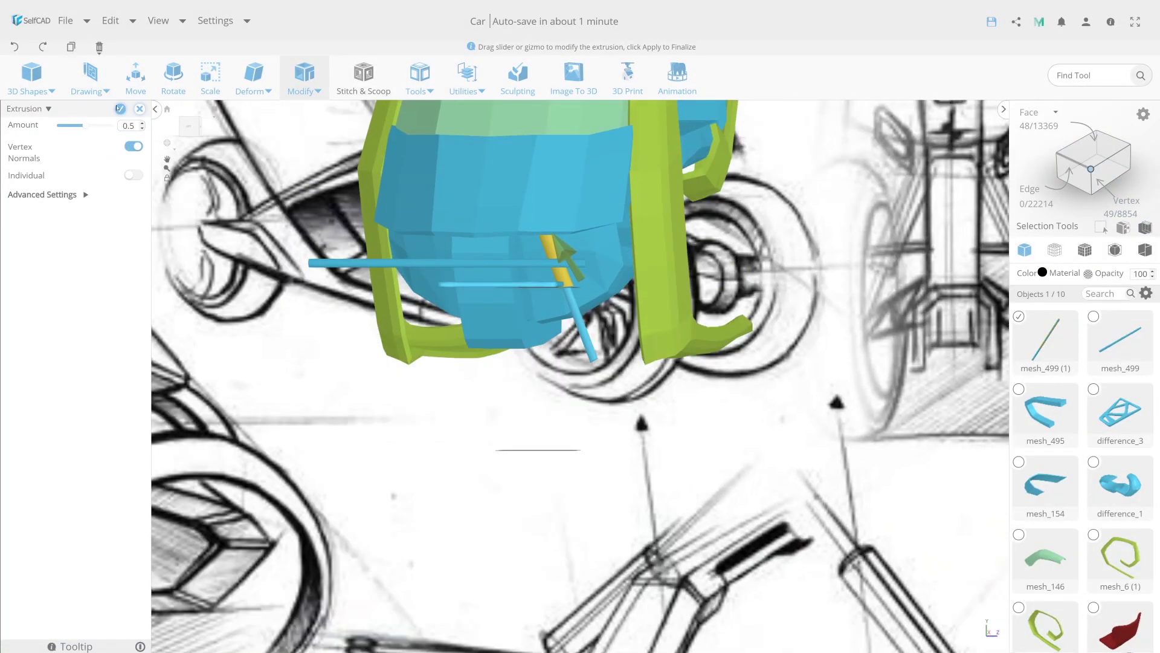
click(121, 109)
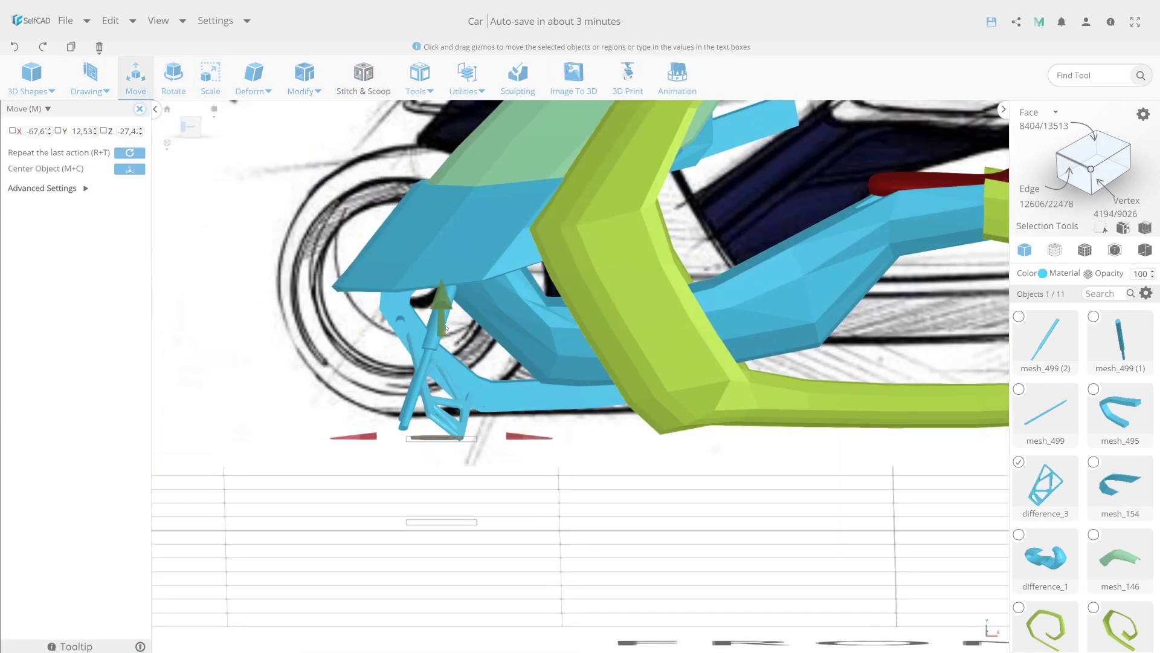
drag(445, 328, 442, 301)
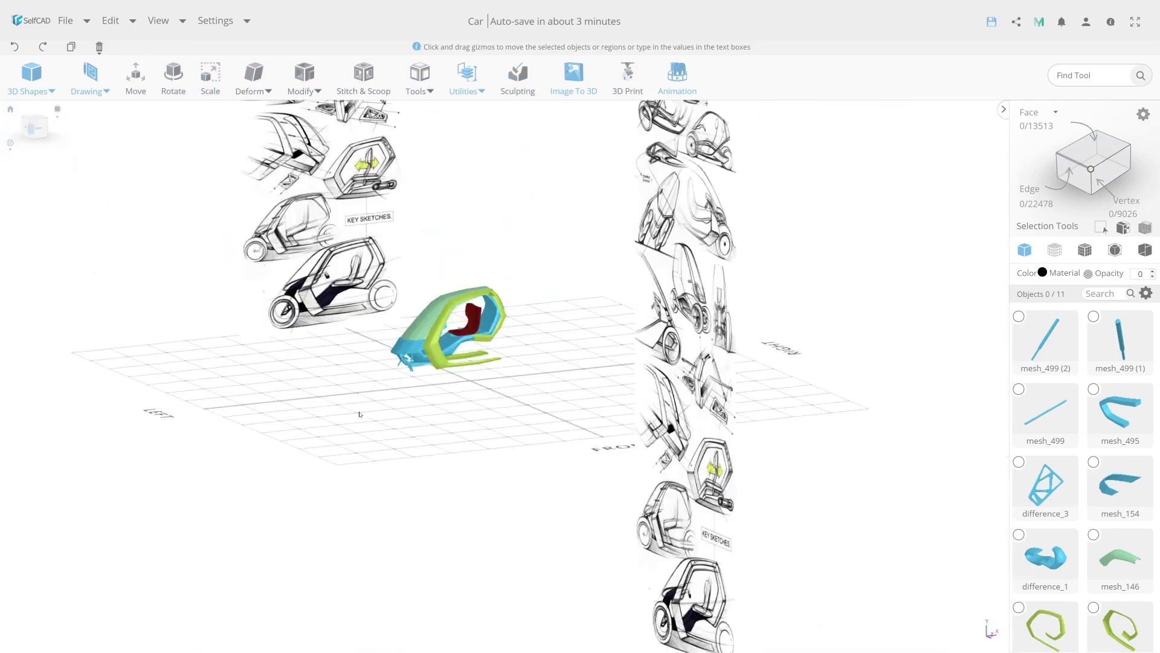
Make tyre difference_4 from the torus with Difference, duplicate the hub disc, and colour the tyre dark red
click(121, 109)
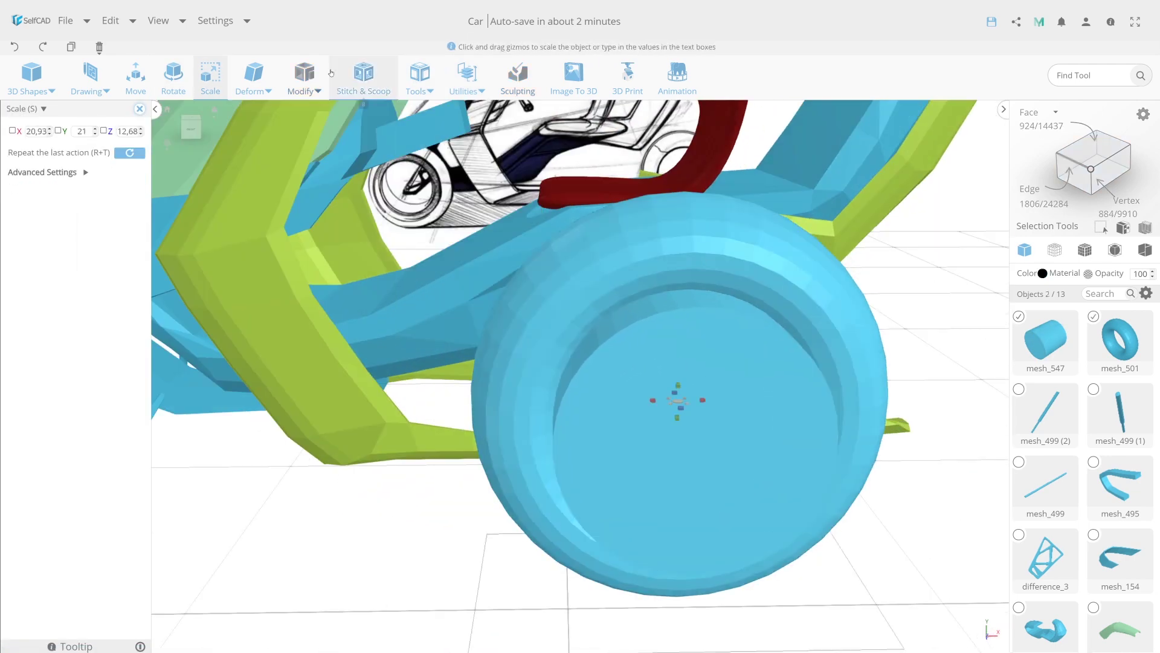
click(52, 142)
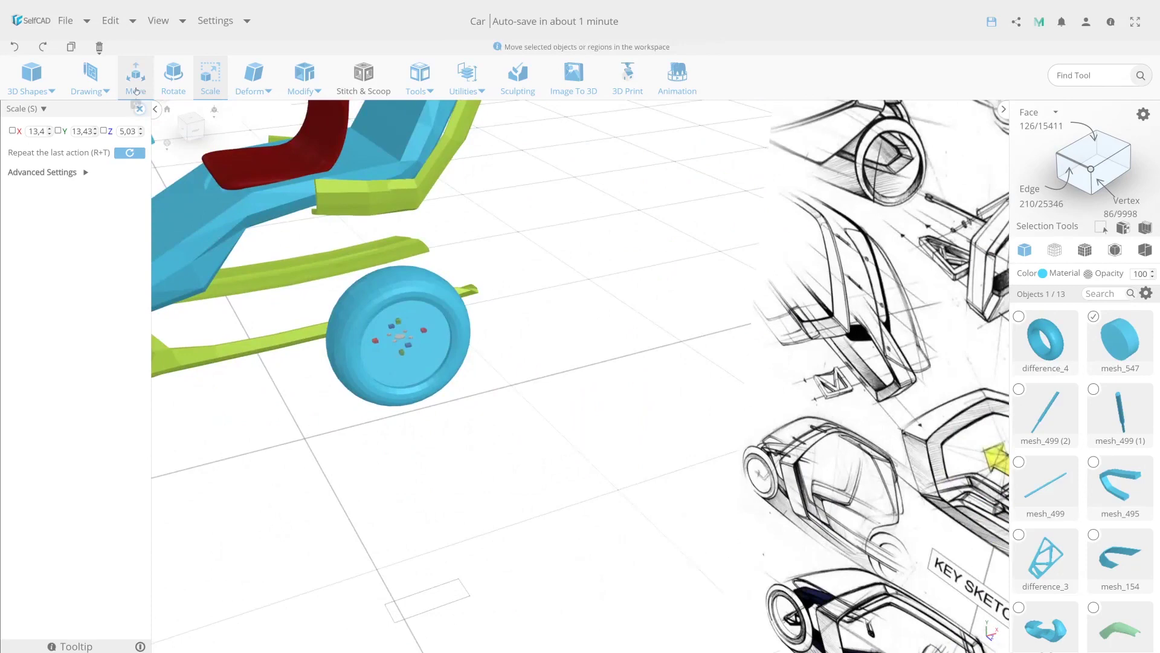
click(136, 91)
key(ctrl+c)
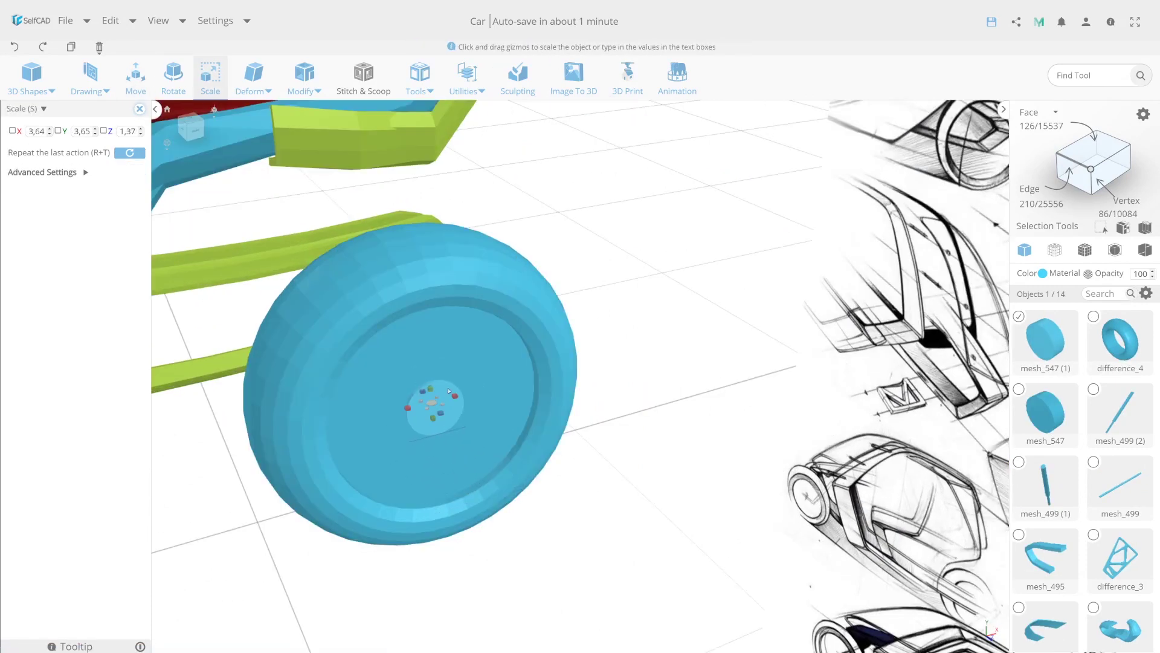
click(1042, 273)
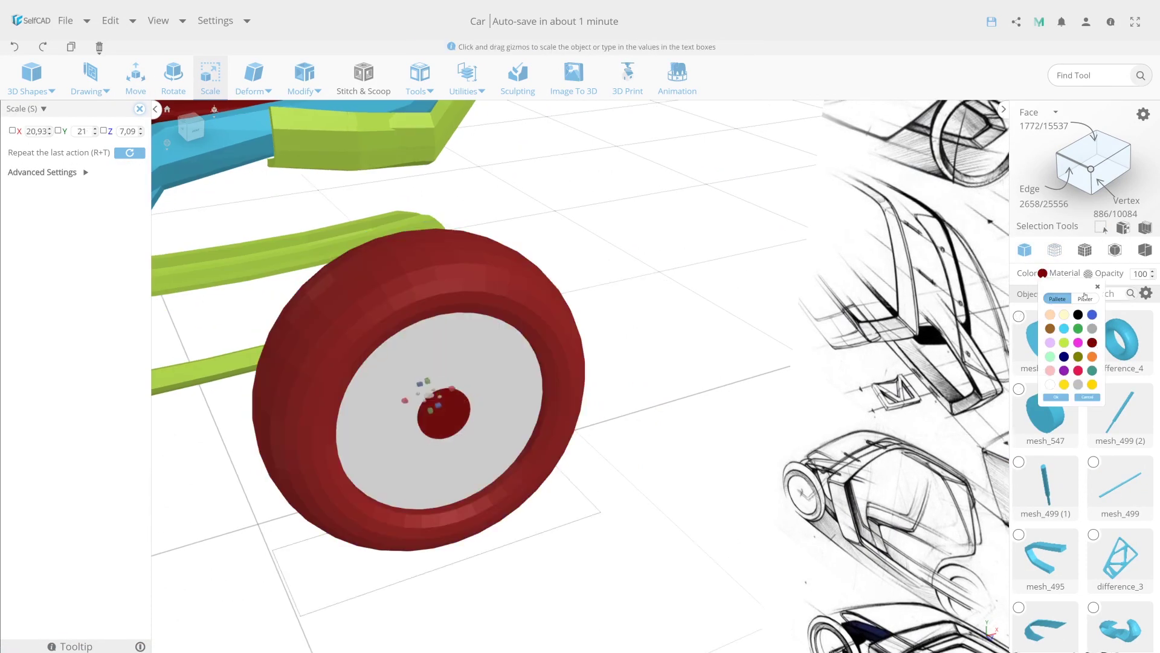
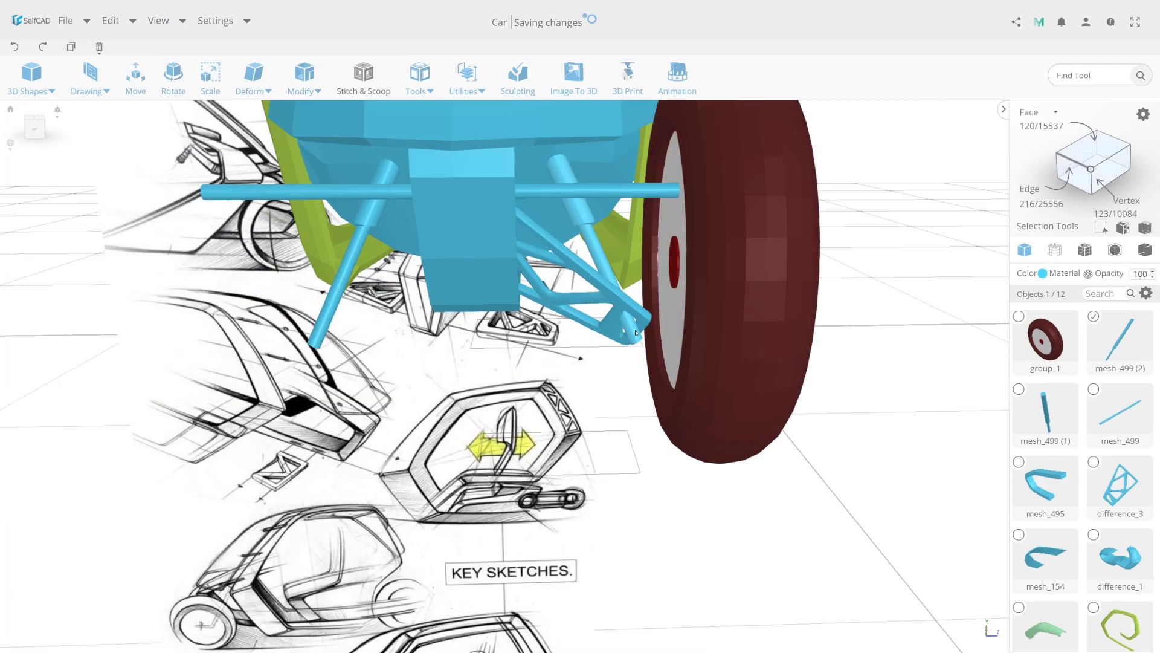
Delete the stray diagonal rod and resize the rear suspension frame part
key(Delete)
click(608, 324)
key(s)
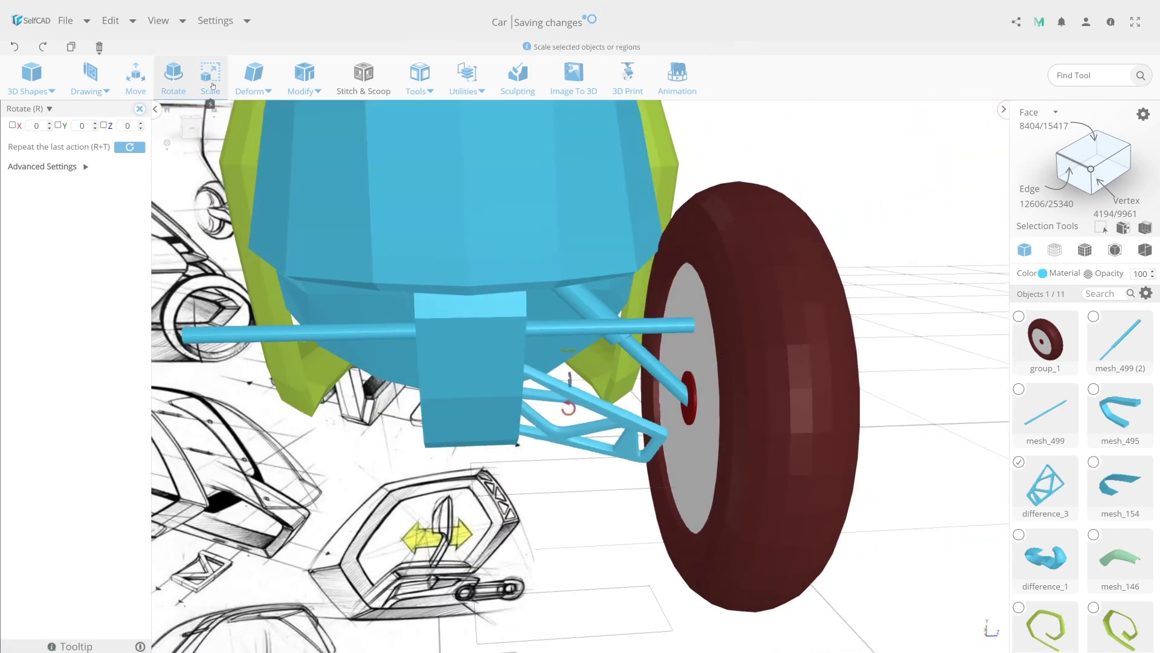
Add another part to the selection and reposition the rear suspension parts
click(210, 77)
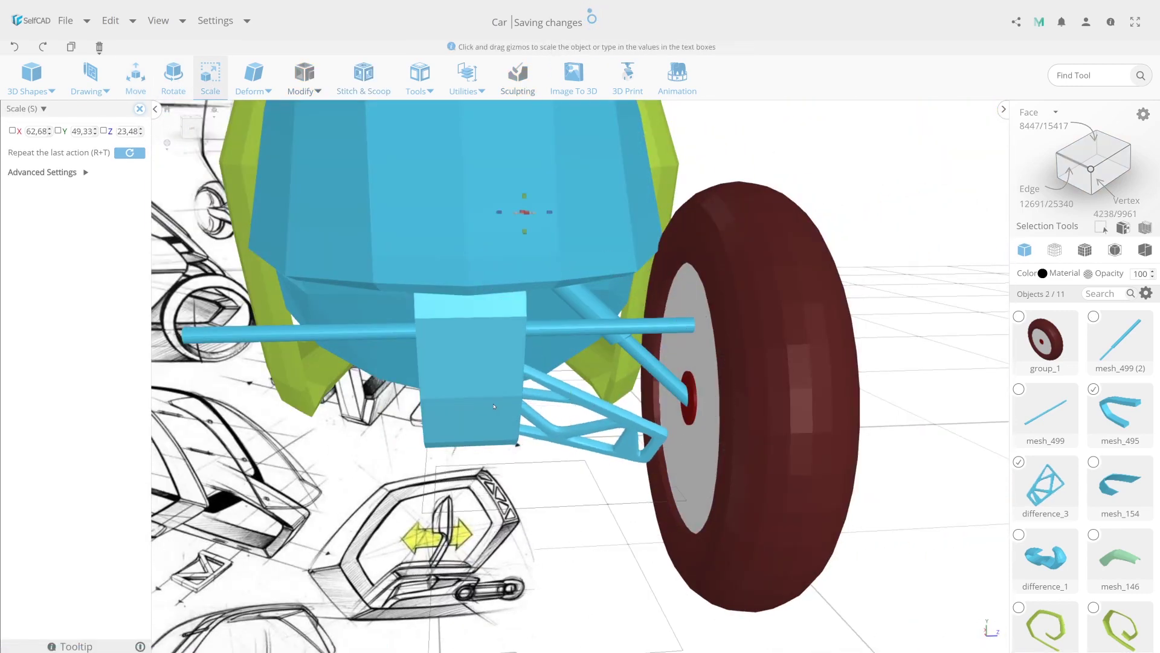
key(m)
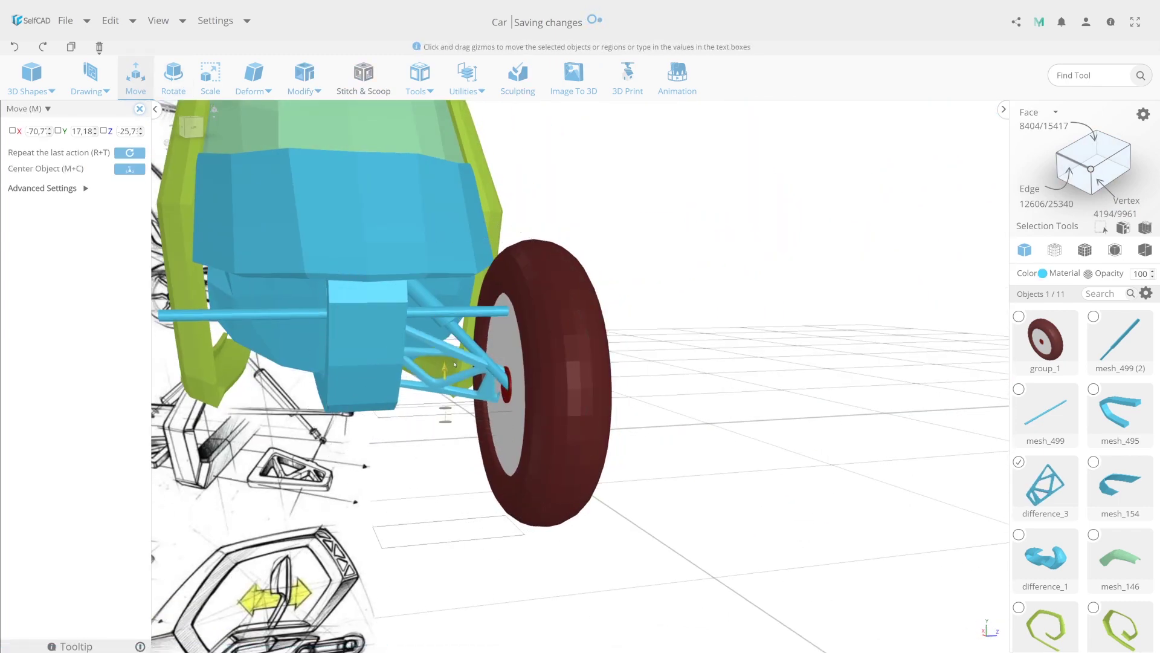
key(m)
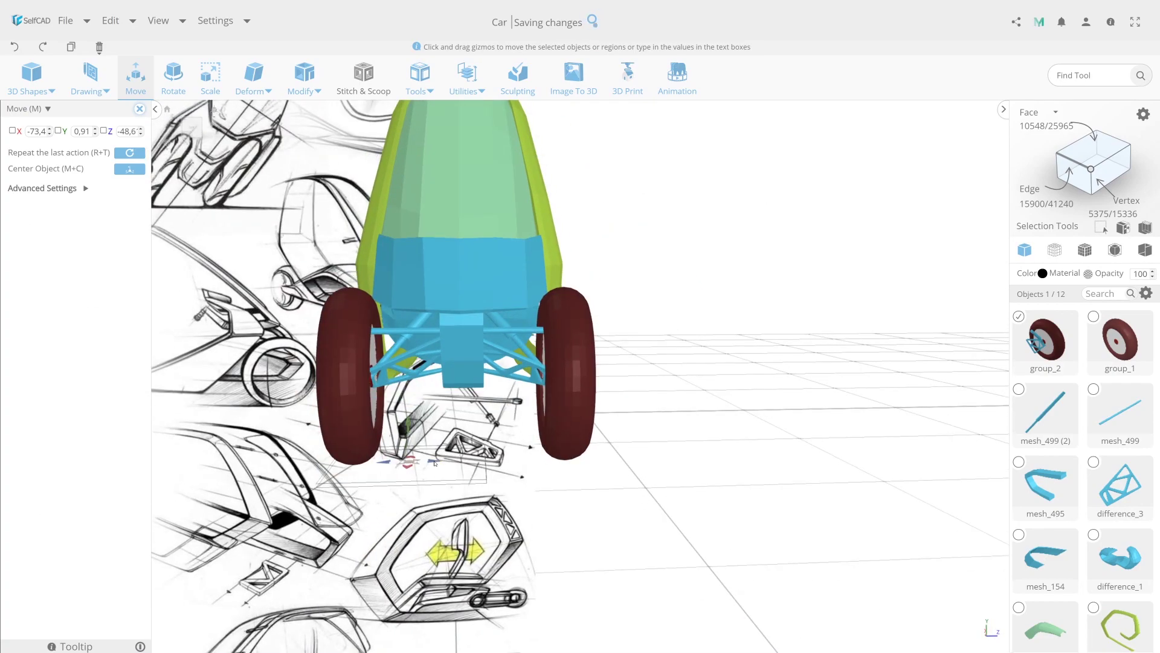
scroll(435, 377, up, 3)
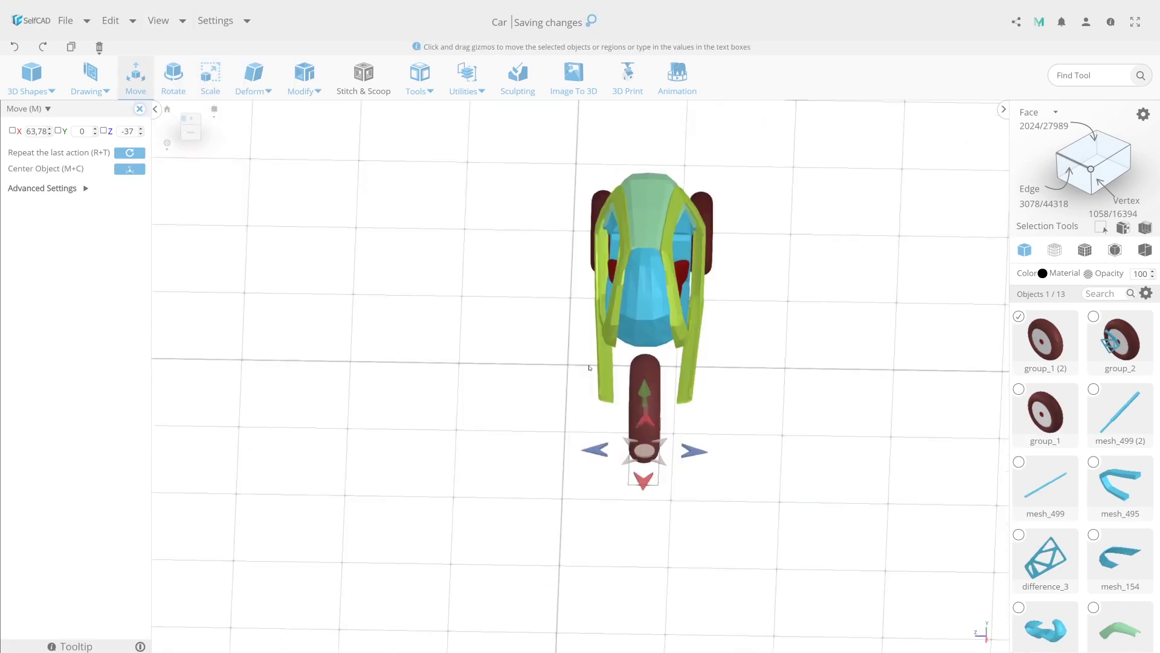
Lift the front wheel relative to difference_1 and draw a spline path from its hub
click(111, 126)
click(111, 202)
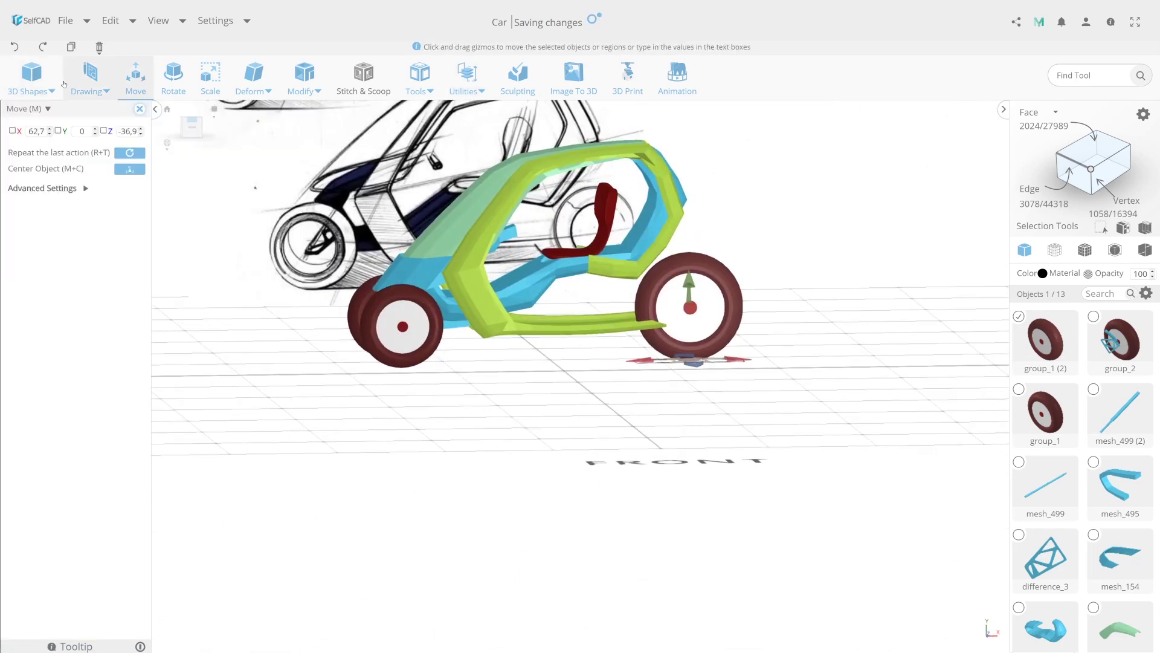
click(90, 75)
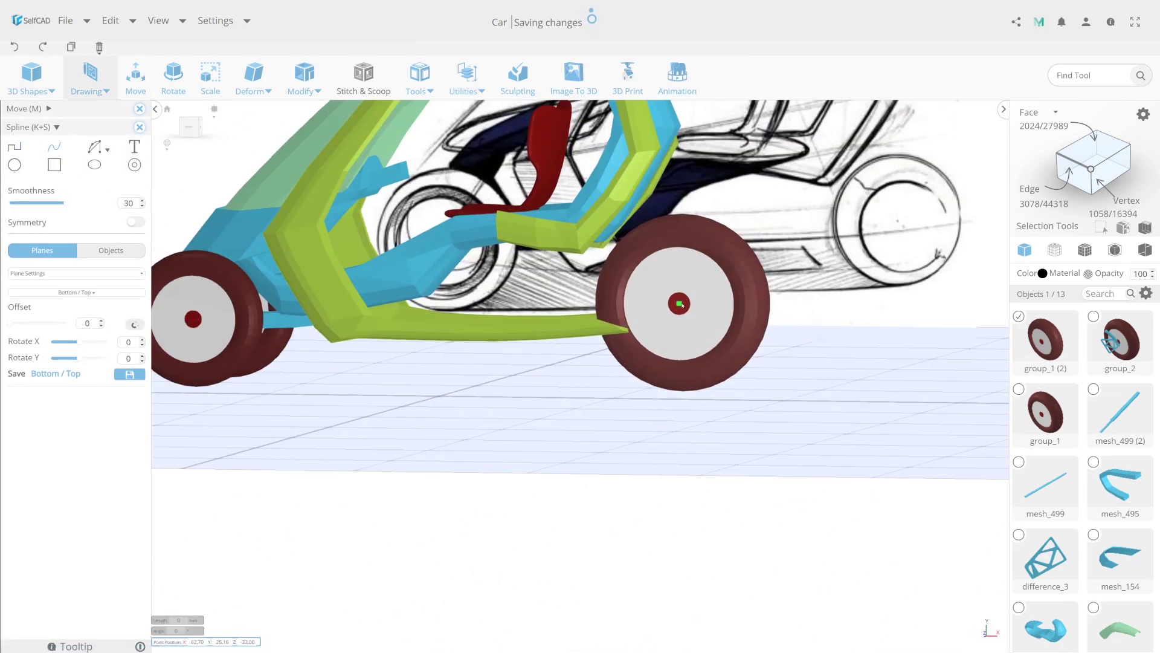
click(680, 303)
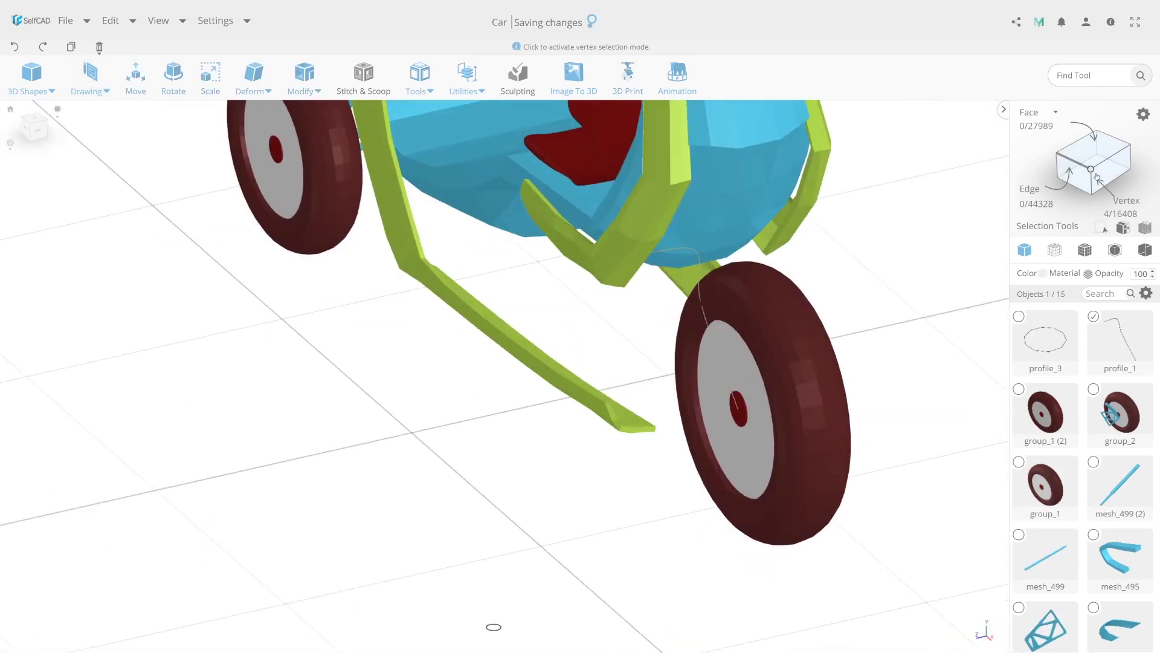
key(m)
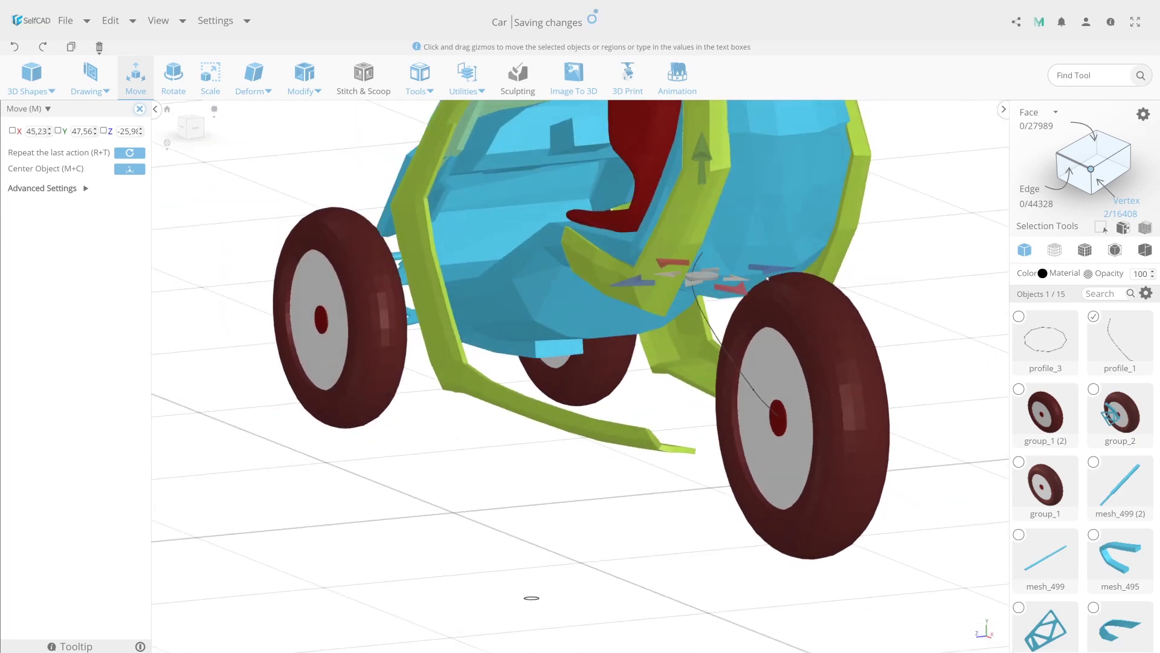
click(639, 570)
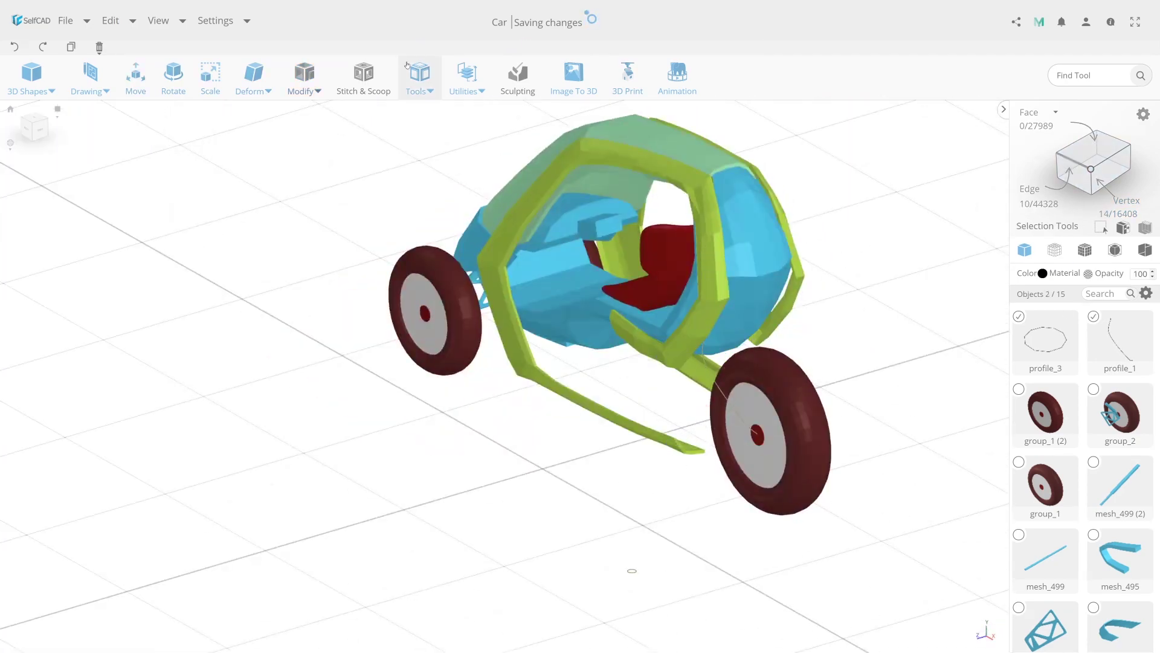
Sweep the profile along the path into a fork tube and mirror it to the other side
key(t)
key(p)
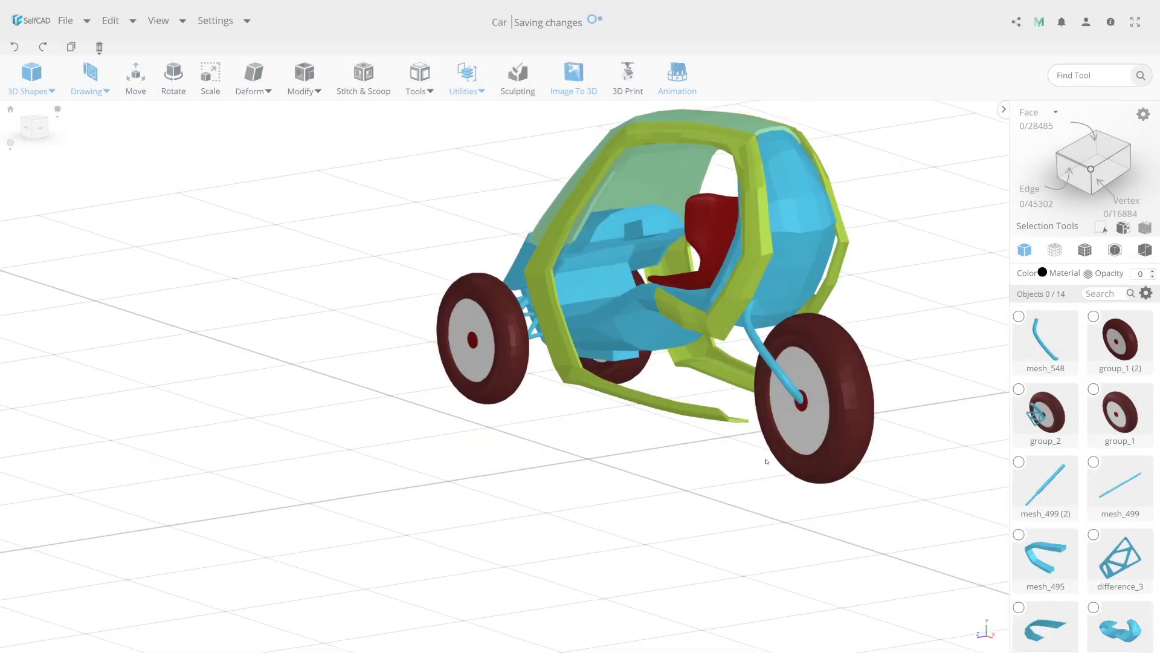
click(467, 76)
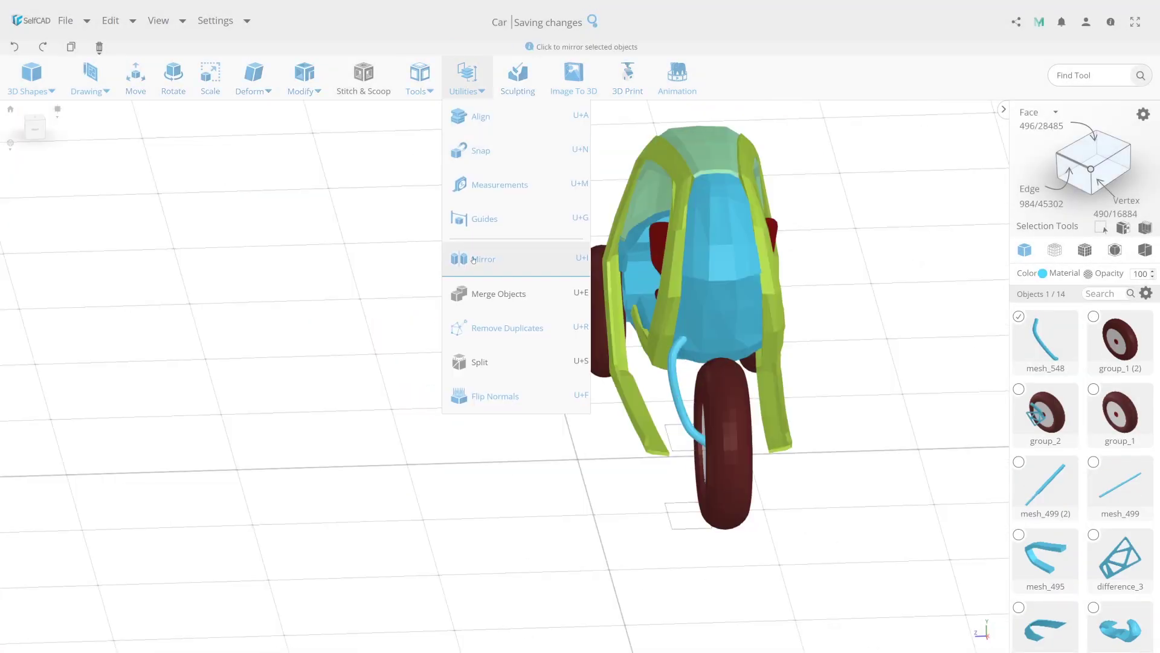
click(474, 260)
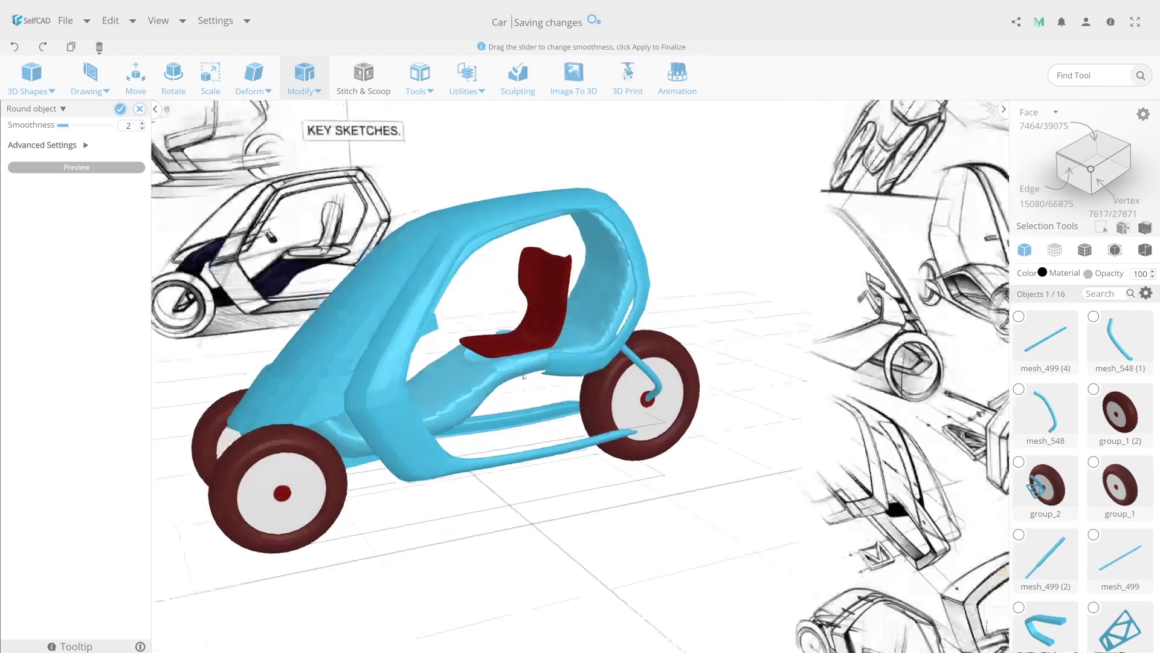
Apply the Round Object smoothing to the car frame
click(121, 110)
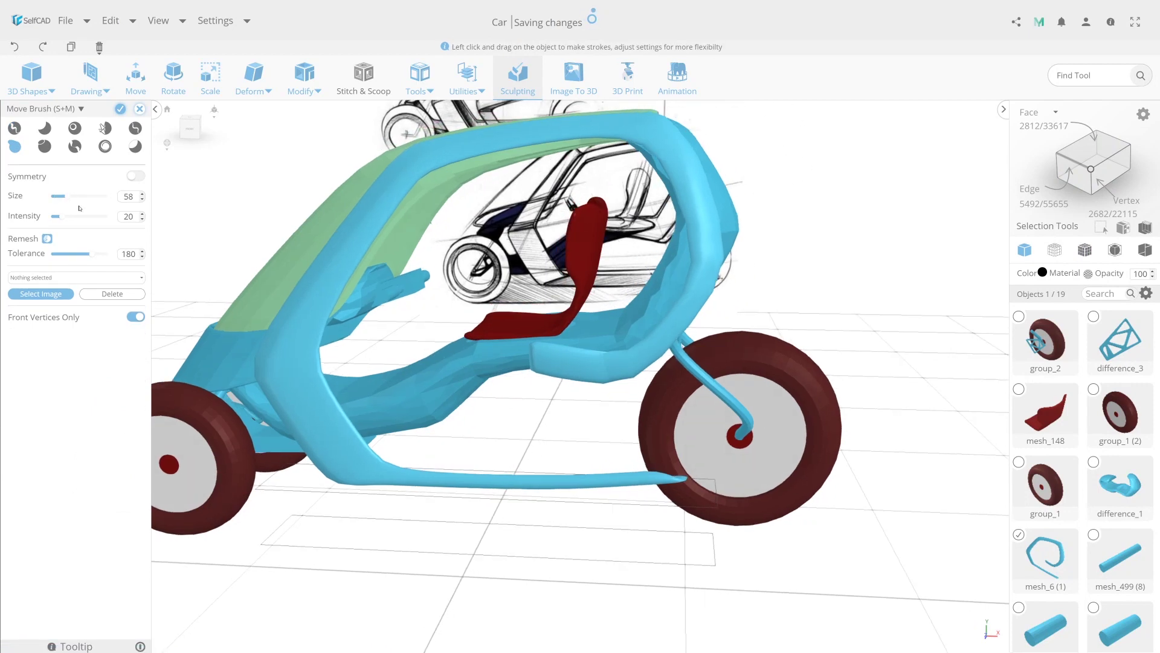
Orbit and zoom the view in on the frame beside the seat
right_drag(714, 210, 695, 306)
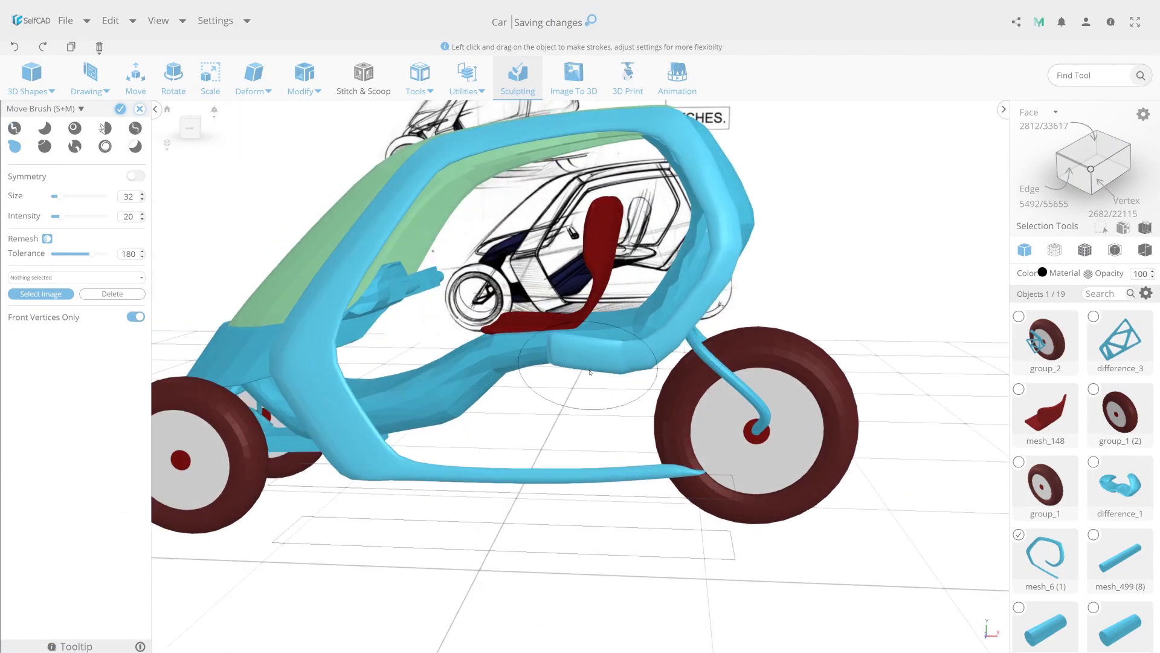
right_drag(590, 373, 701, 276)
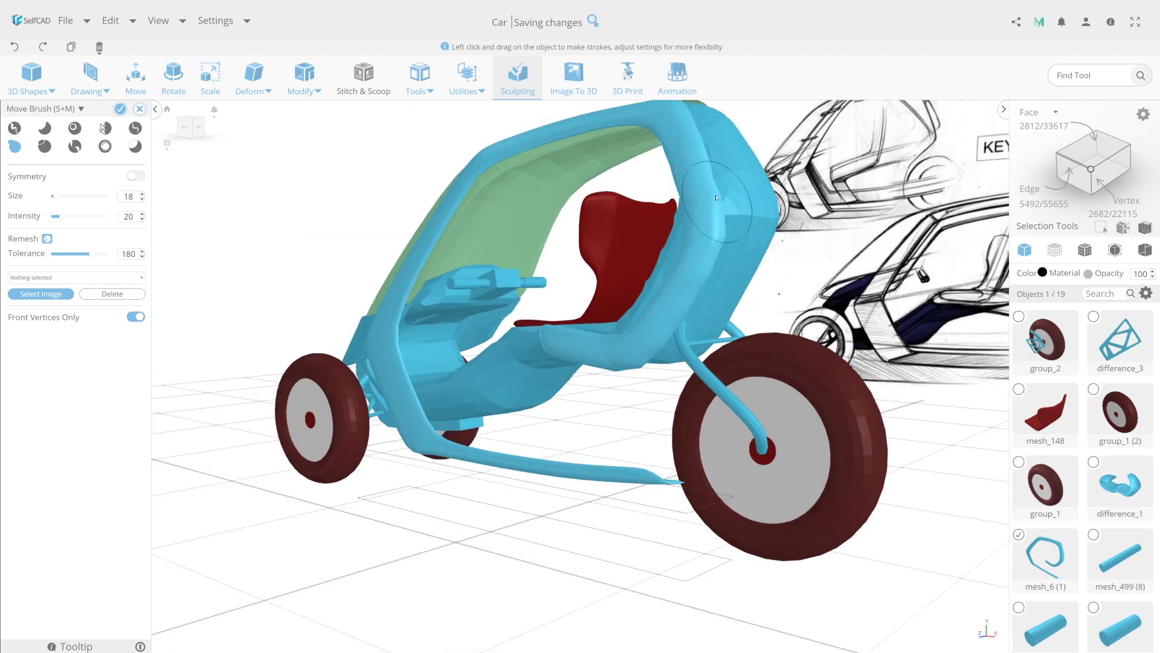
scroll(716, 198, up, 3)
scroll(695, 272, up, 3)
scroll(670, 366, up, 2)
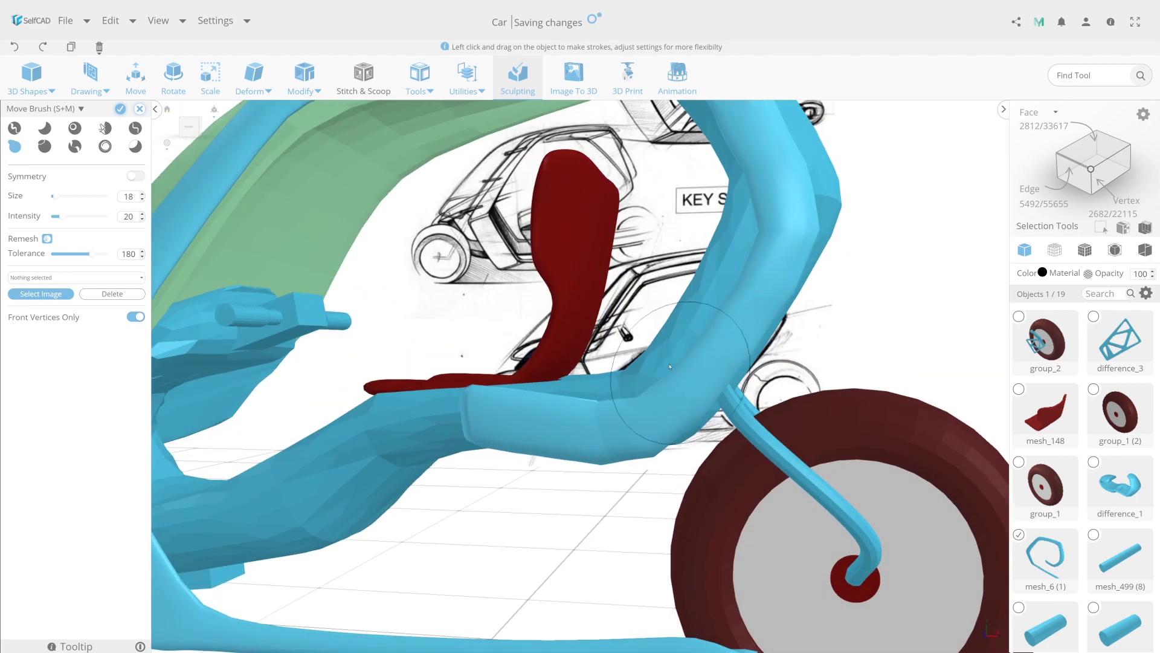
scroll(669, 366, down, 5)
Inset the selected frame faces with Modify > Inset
scroll(490, 366, up, 5)
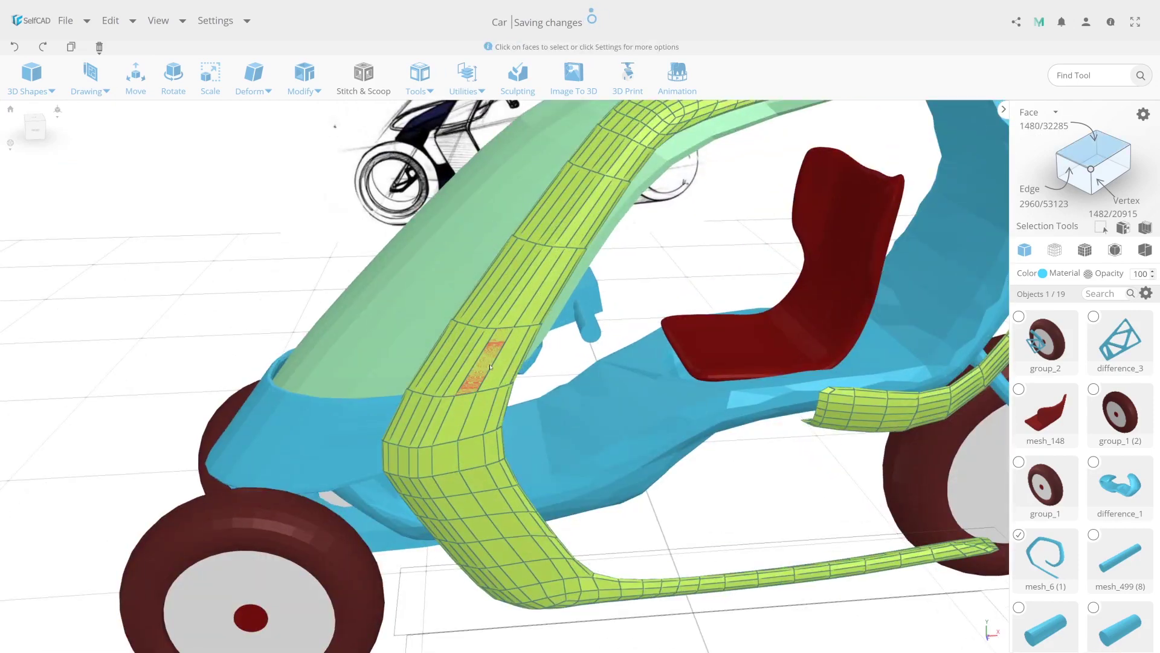
click(304, 75)
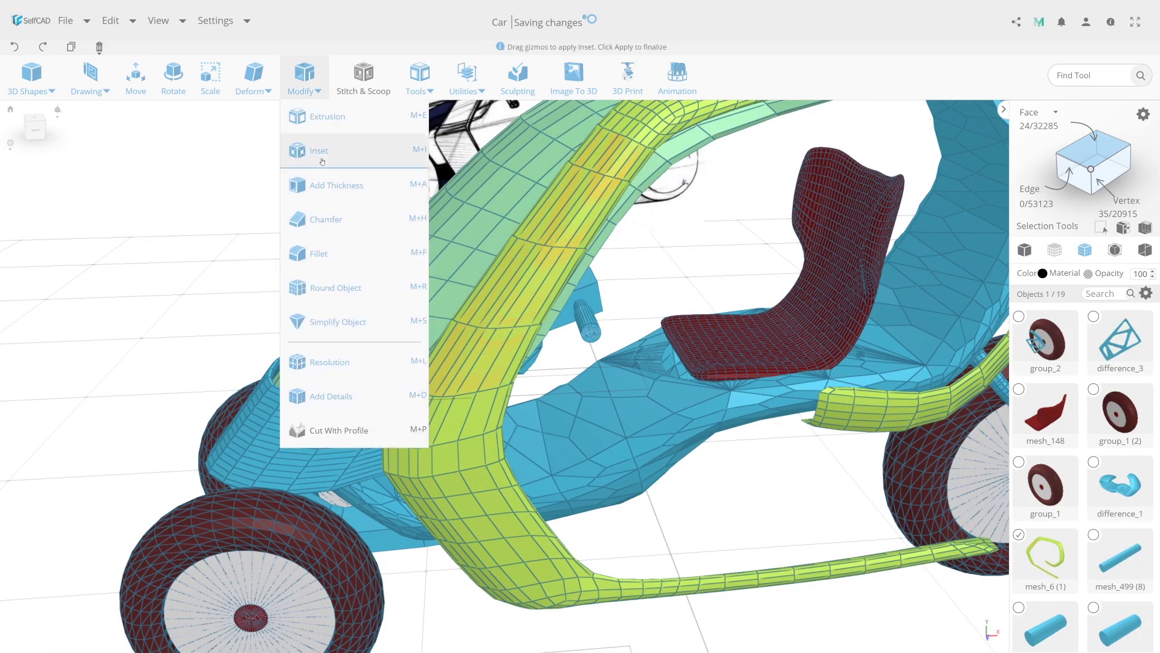
click(329, 148)
click(120, 108)
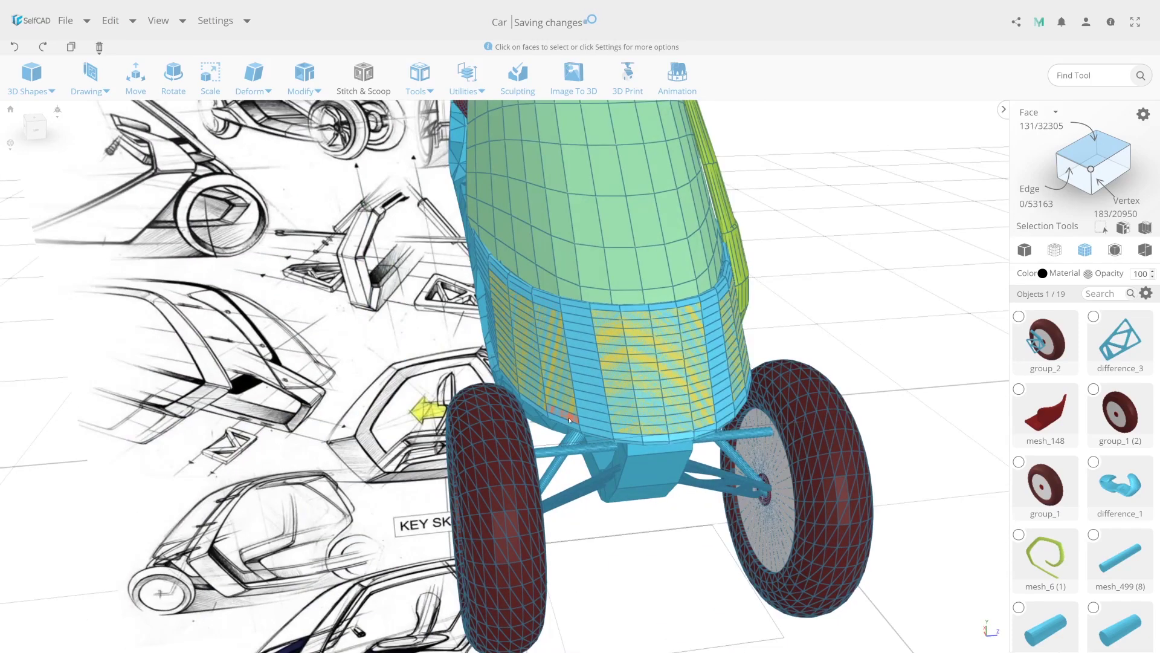
Scale down the selected front face panel of the body
key(s)
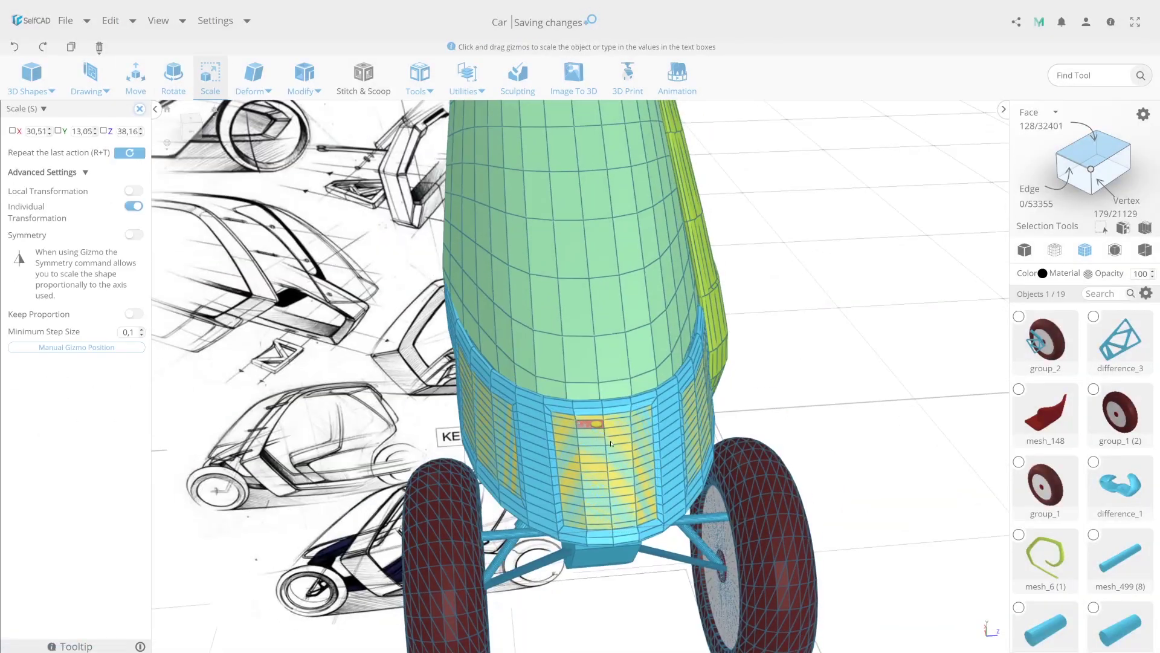
middle_drag(619, 399, 544, 439)
scroll(544, 439, up, 2)
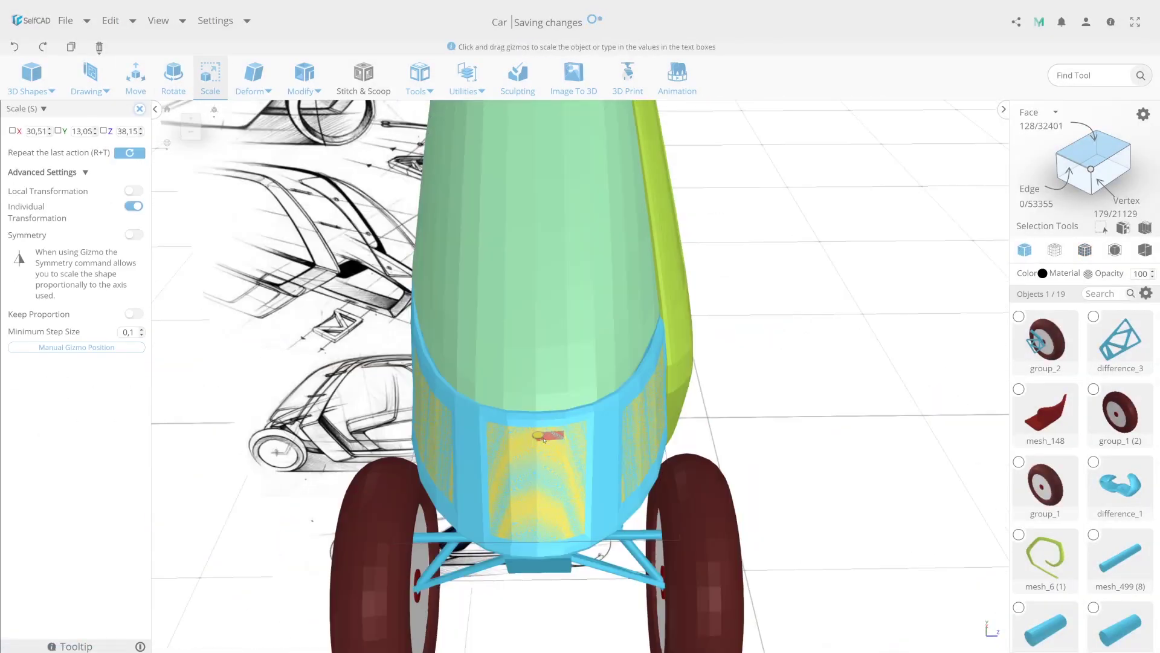
mouse_move(546, 526)
middle_down()
mouse_move(516, 358)
mouse_move(523, 490)
middle_up()
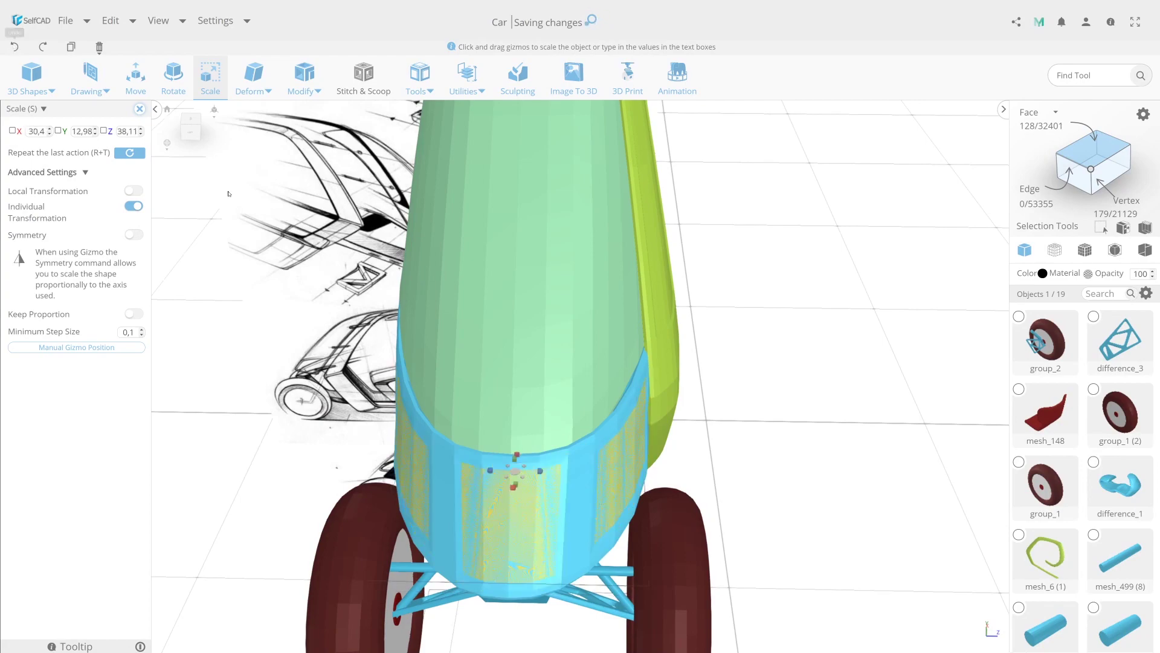
Move the scaled front faces to reshape the car's nose
key(m)
scroll(242, 211, down, 3)
scroll(270, 242, up, 4)
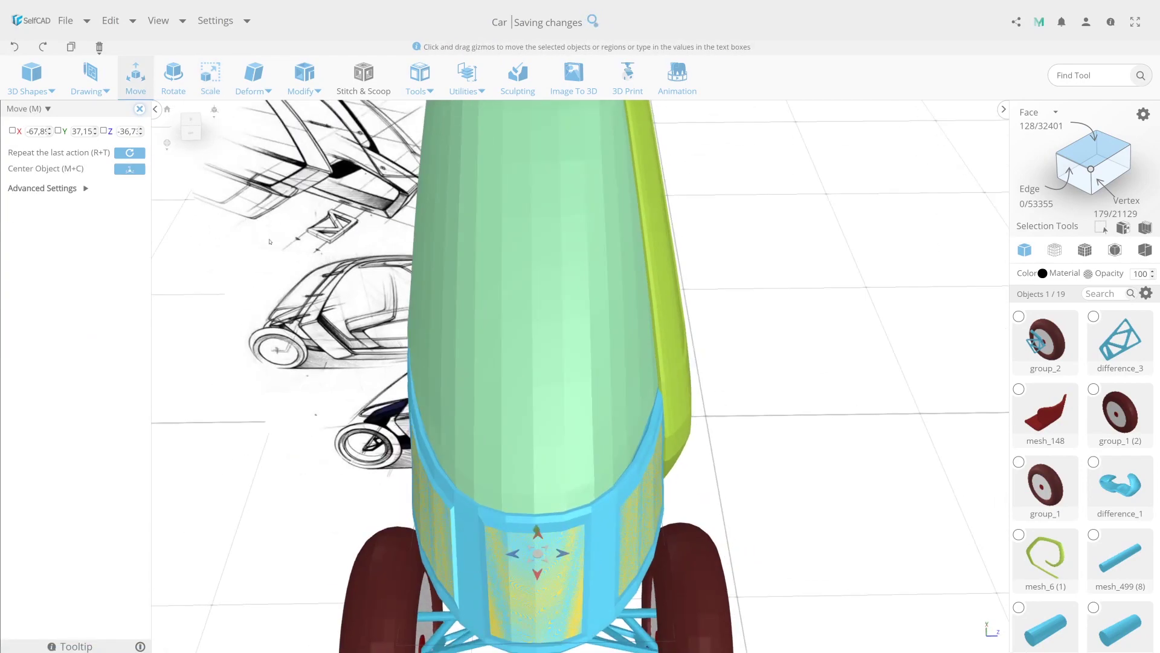
mouse_move(269, 241)
middle_down()
mouse_move(520, 470)
mouse_move(863, 354)
mouse_move(989, 626)
mouse_move(435, 487)
mouse_move(459, 479)
middle_up()
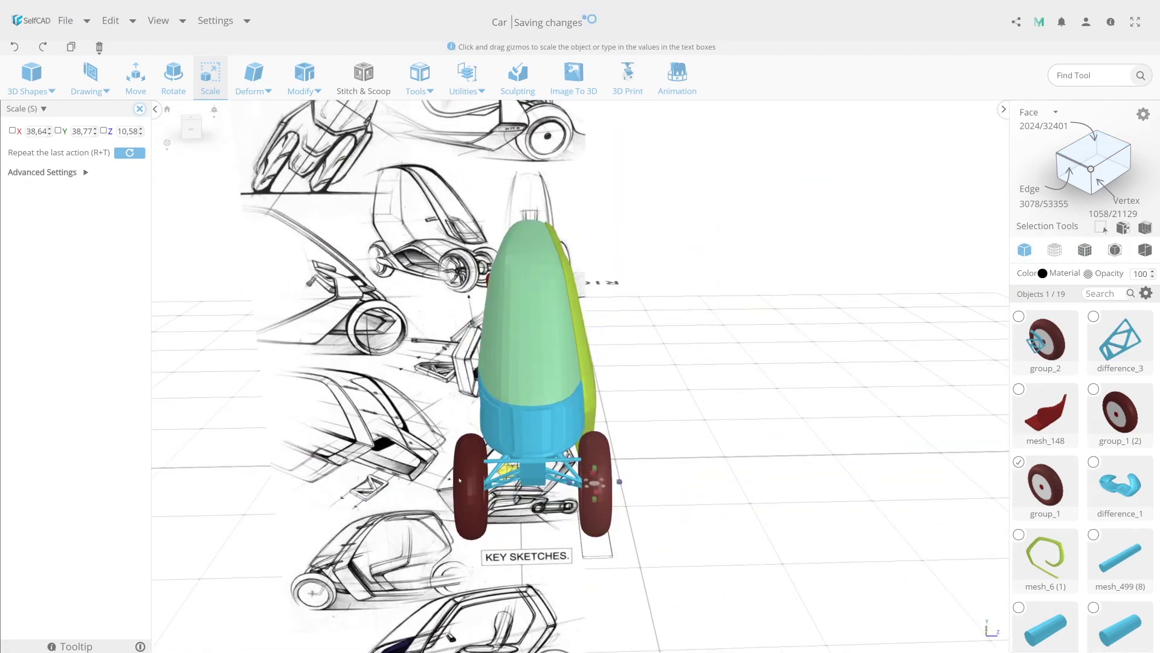